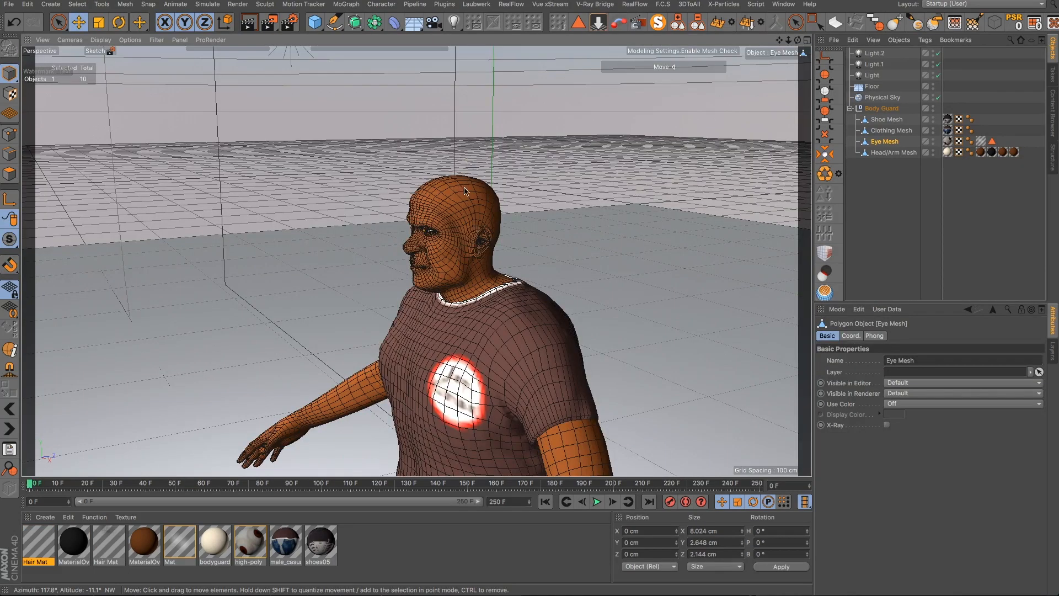
- Orbit and zoom around the character's head to examine the bald head mesh from several angles
{"action": "left_click_drag", "start_coordinate": [464, 218], "coordinate": [459, 220], "text": "alt"}
{"action": "left_click_drag", "start_coordinate": [440, 270], "coordinate": [573, 226], "text": "alt"}
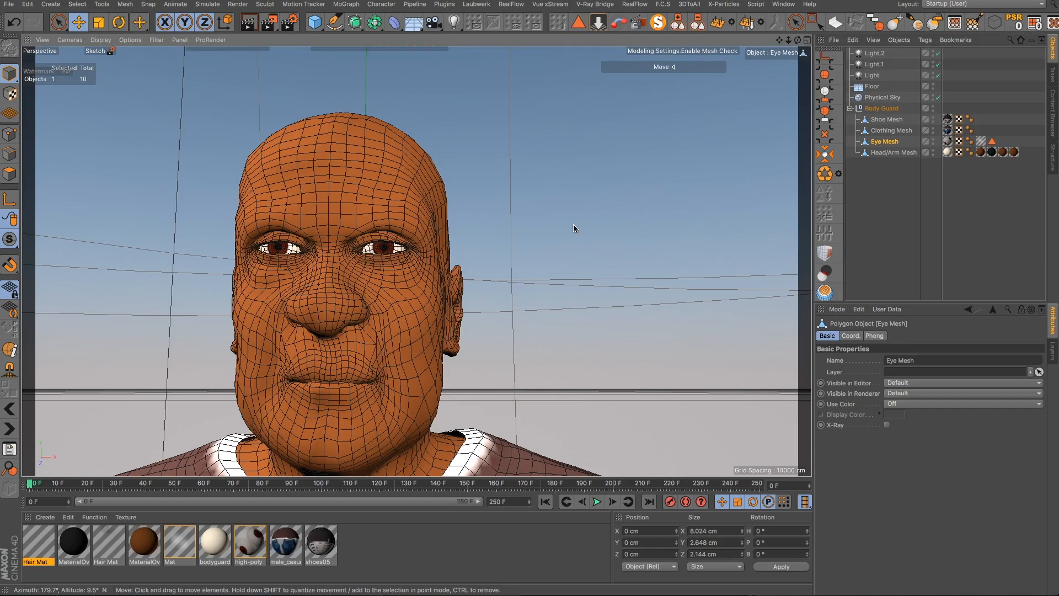
{"action": "left_click_drag", "start_coordinate": [483, 226], "coordinate": [317, 285], "text": "alt"}
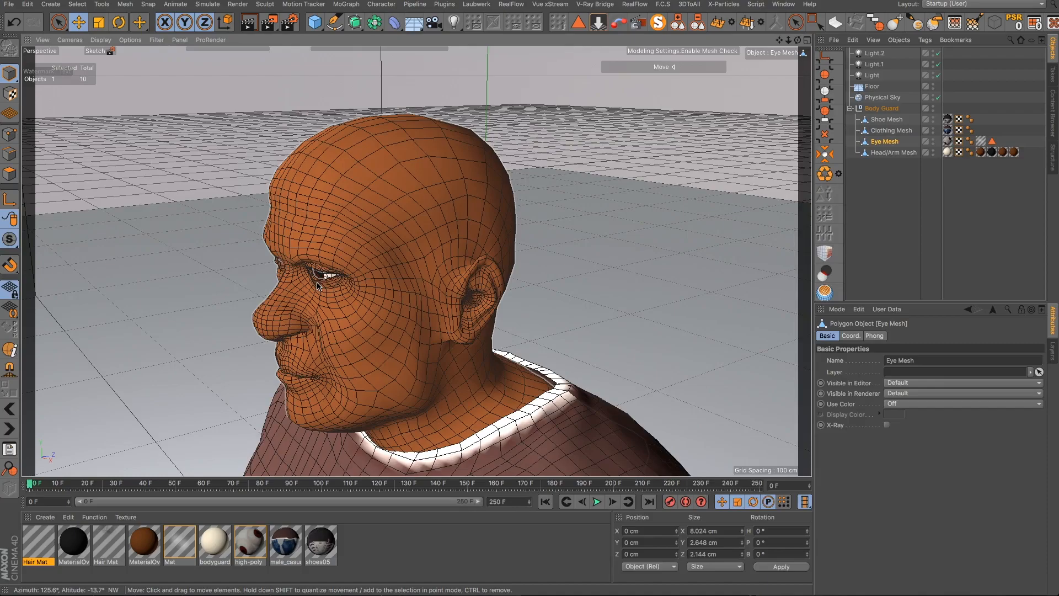
{"action": "left_click_drag", "start_coordinate": [369, 256], "coordinate": [586, 241], "text": "alt"}
{"action": "left_click_drag", "start_coordinate": [343, 286], "coordinate": [160, 355], "text": "alt"}
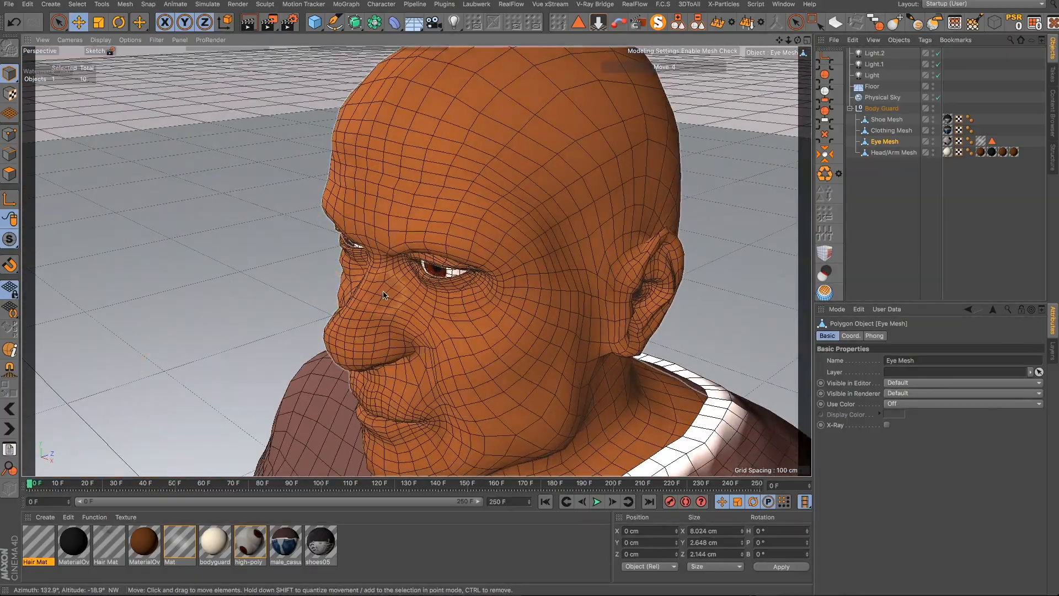
{"action": "scroll", "coordinate": [383, 293], "scroll_direction": "down", "scroll_amount": 5}
{"action": "scroll", "coordinate": [502, 216], "scroll_direction": "up", "scroll_amount": 6}
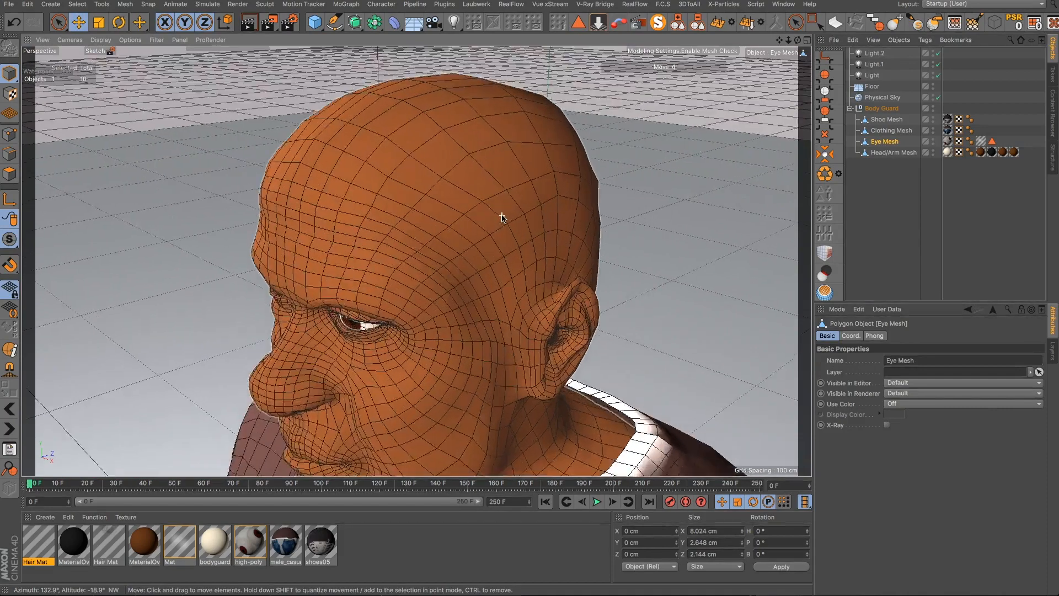
{"action": "left_click_drag", "start_coordinate": [495, 276], "coordinate": [505, 201], "text": "alt"}
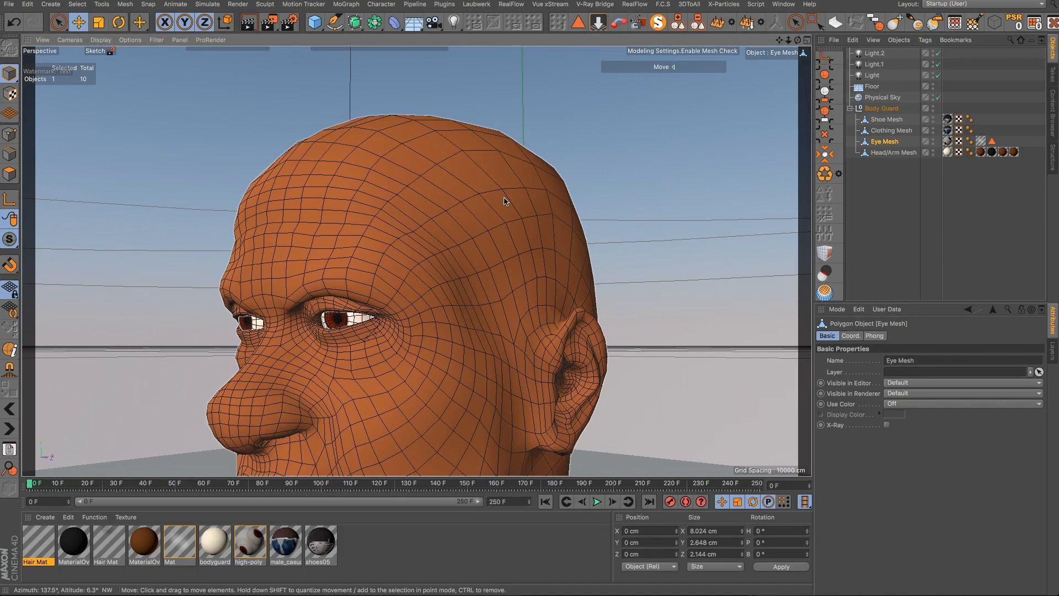
{"action": "left_click_drag", "start_coordinate": [504, 202], "coordinate": [496, 287], "text": "alt"}
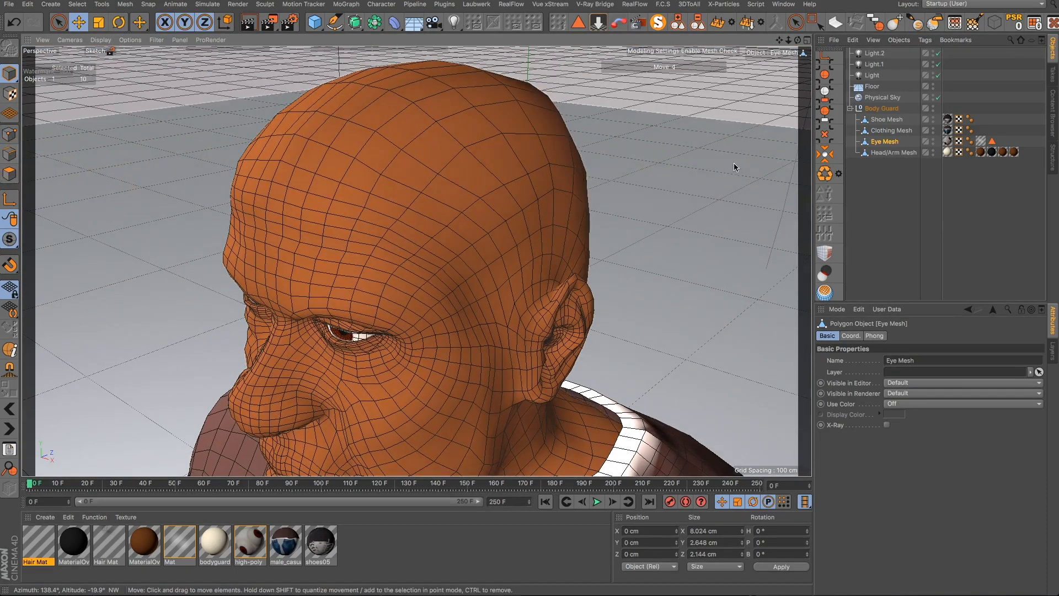
- Store the eyebrow polygon selection of the Head/Arm Mesh as a selection tag named Eye Braw
{"action": "left_click", "coordinate": [873, 152]}
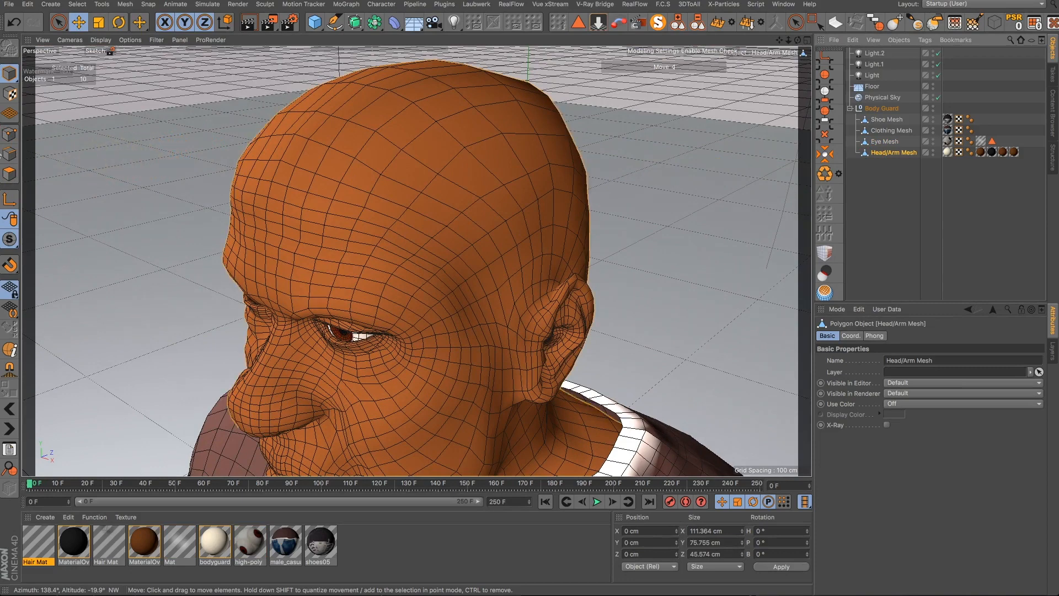
{"action": "left_click", "coordinate": [11, 176]}
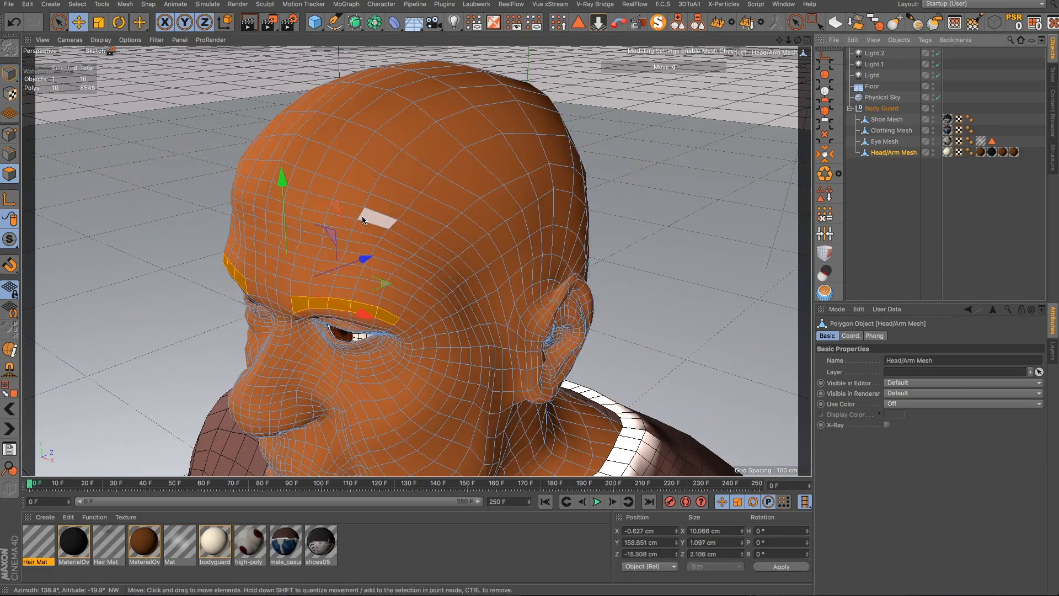
{"action": "left_click_drag", "start_coordinate": [338, 253], "coordinate": [259, 355], "text": "alt"}
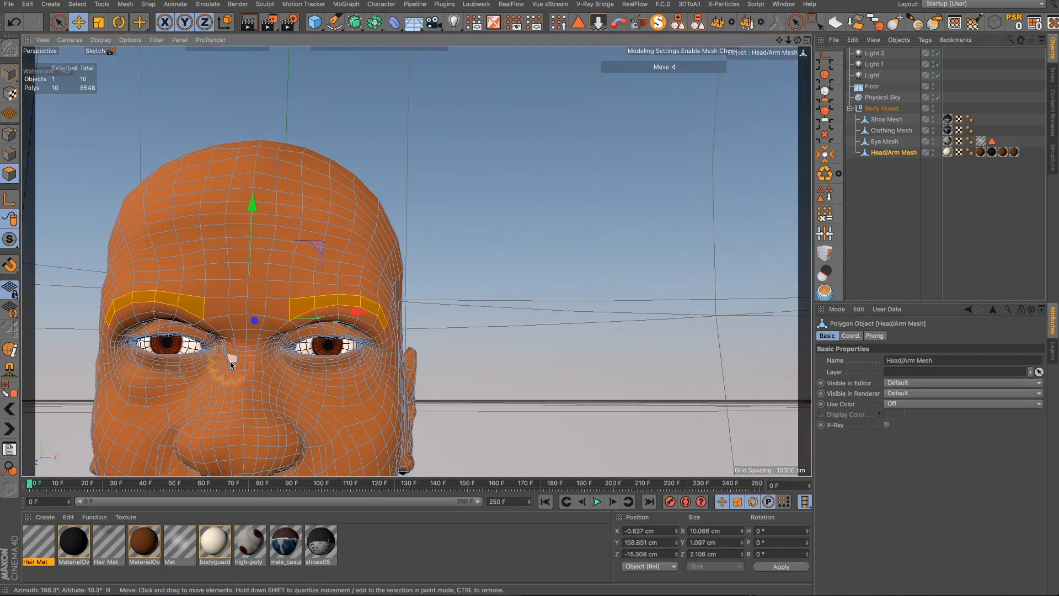
{"action": "scroll", "coordinate": [210, 368], "scroll_direction": "up", "scroll_amount": 2}
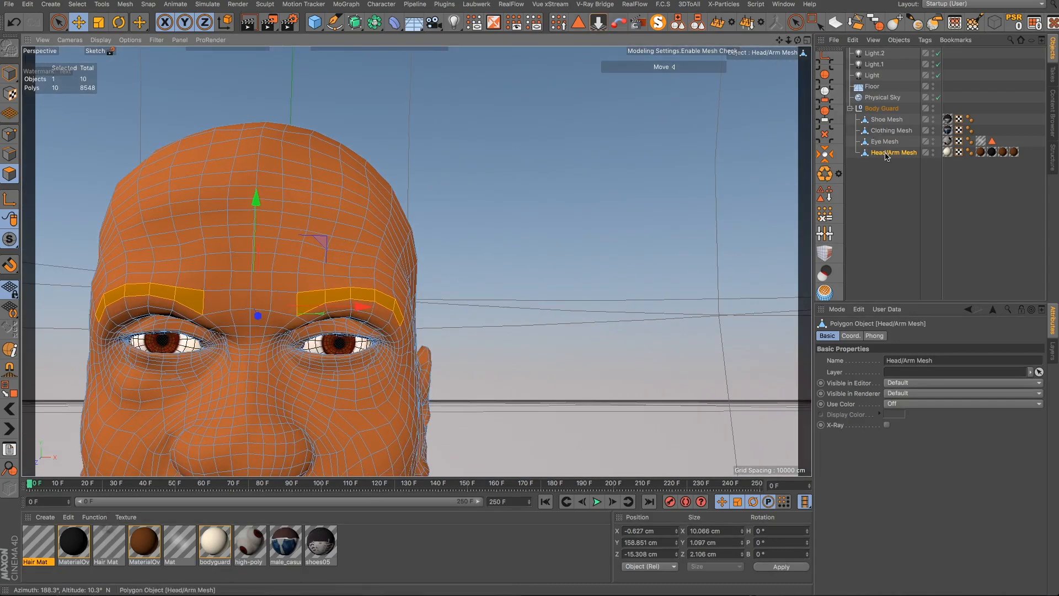
{"action": "left_click", "coordinate": [829, 193]}
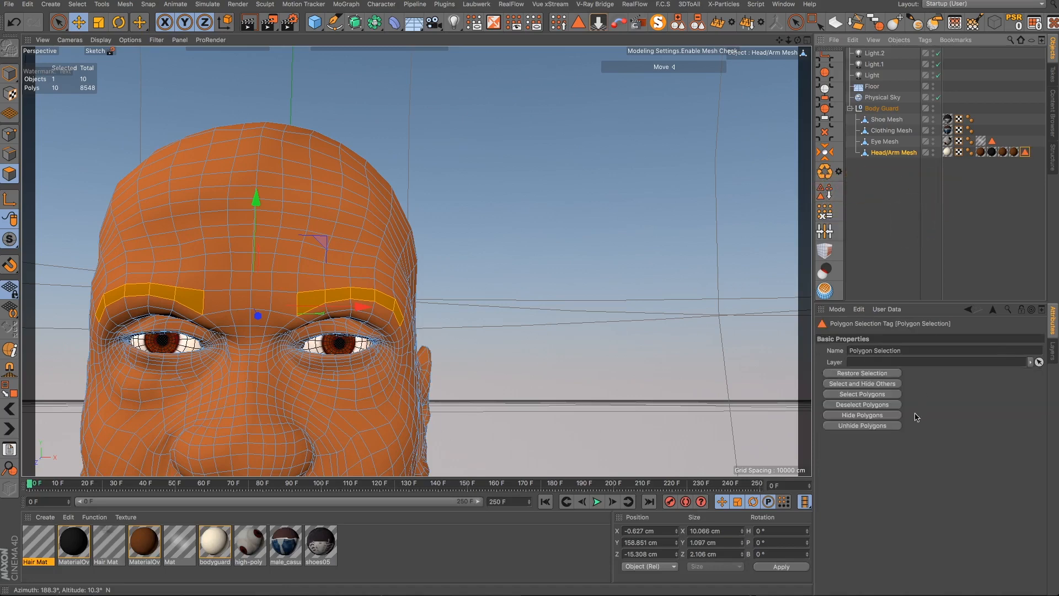
{"action": "left_click_drag", "start_coordinate": [907, 352], "coordinate": [820, 358]}
{"action": "type", "text": "Eye Braw"}
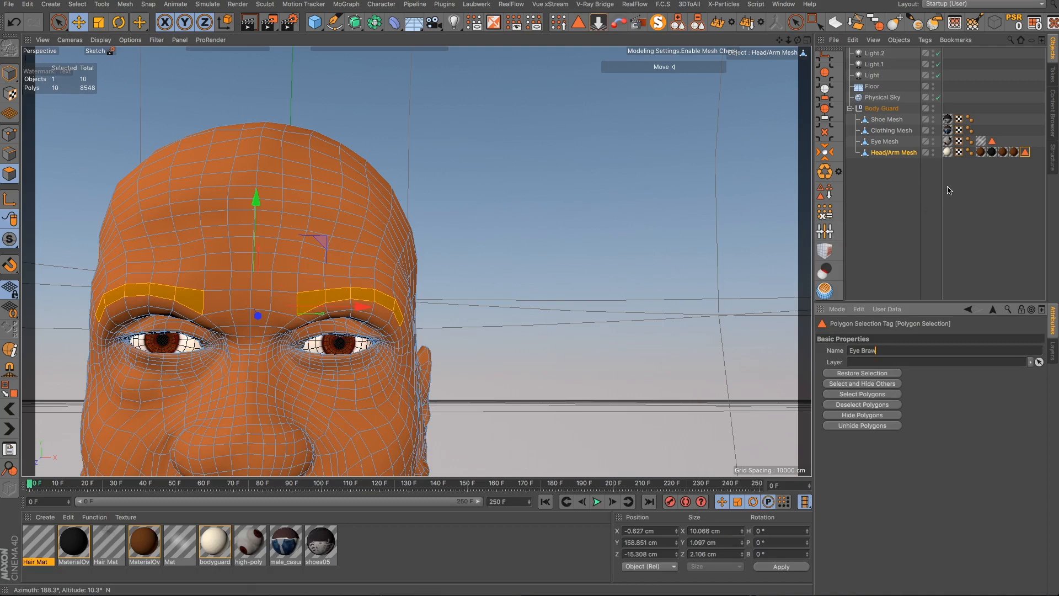
- Inspect the head mesh's UVW and texture tags
{"action": "left_click", "coordinate": [960, 152]}
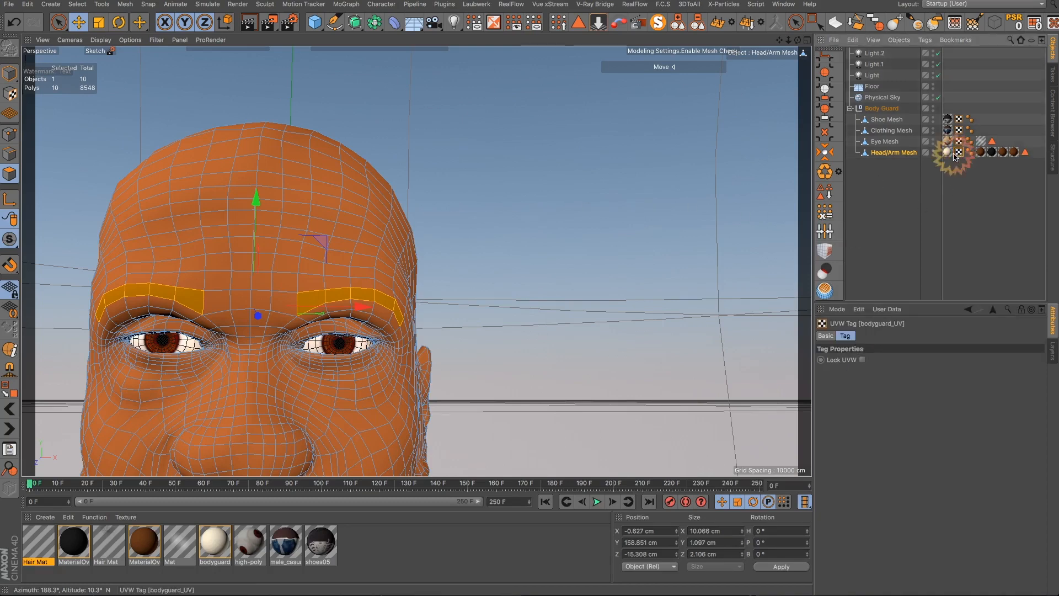
{"action": "left_click", "coordinate": [948, 153]}
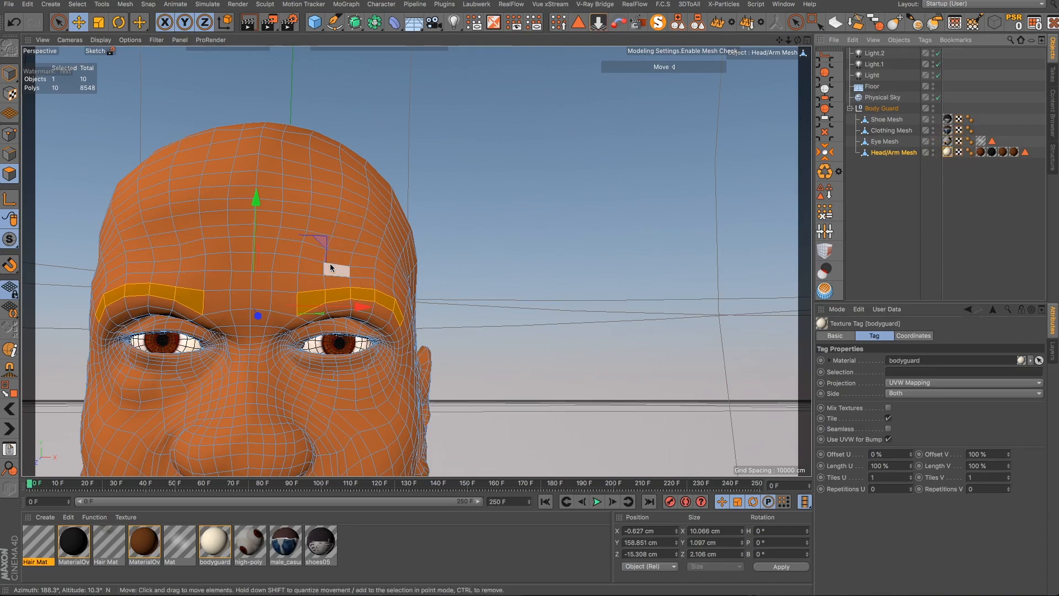
{"action": "left_click_drag", "start_coordinate": [333, 264], "coordinate": [215, 108], "text": "alt"}
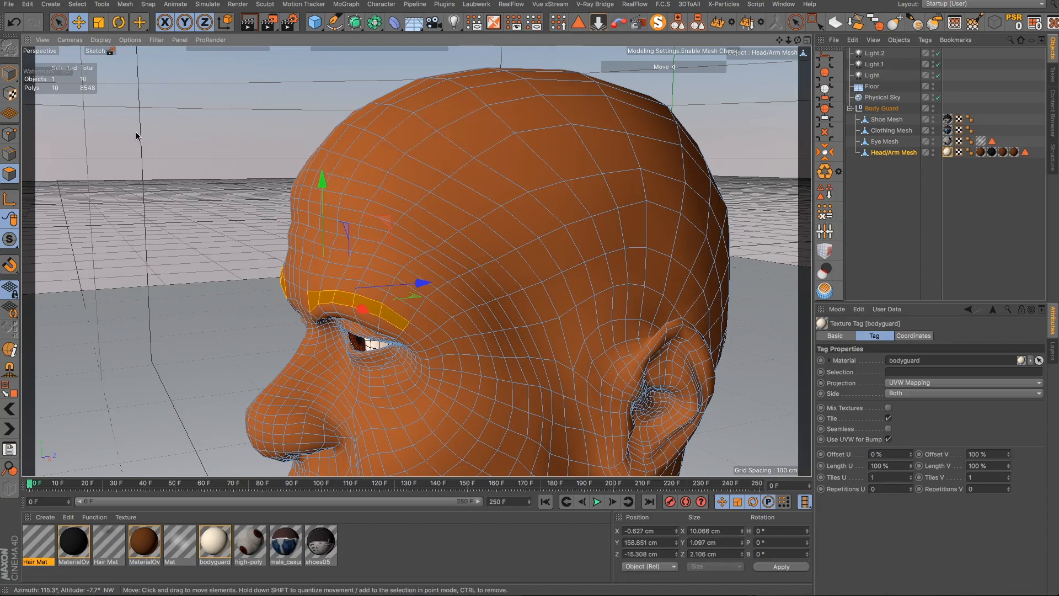
- Paint a polygon selection band with Live Selection across the top of the head toward the forehead
{"action": "left_click", "coordinate": [59, 22]}
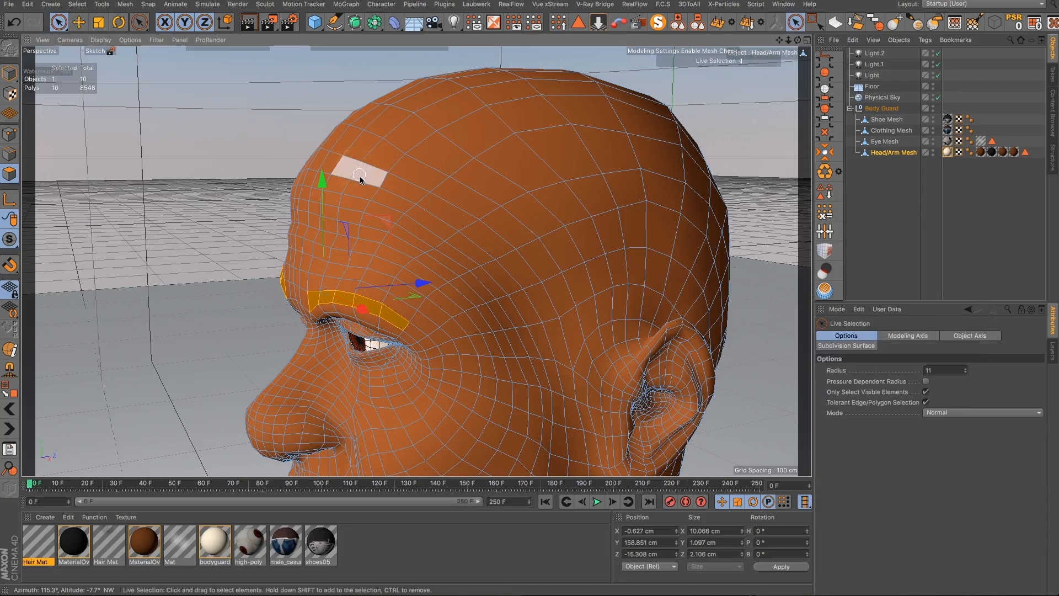
{"action": "mouse_move", "coordinate": [362, 180]}
{"action": "left_mouse_down"}
{"action": "mouse_move", "coordinate": [475, 234]}
{"action": "mouse_move", "coordinate": [537, 293]}
{"action": "mouse_move", "coordinate": [565, 352]}
{"action": "mouse_move", "coordinate": [584, 441]}
{"action": "mouse_move", "coordinate": [594, 338]}
{"action": "mouse_move", "coordinate": [653, 297]}
{"action": "mouse_move", "coordinate": [614, 272]}
{"action": "mouse_move", "coordinate": [570, 272]}
{"action": "mouse_move", "coordinate": [647, 257]}
{"action": "left_mouse_up"}
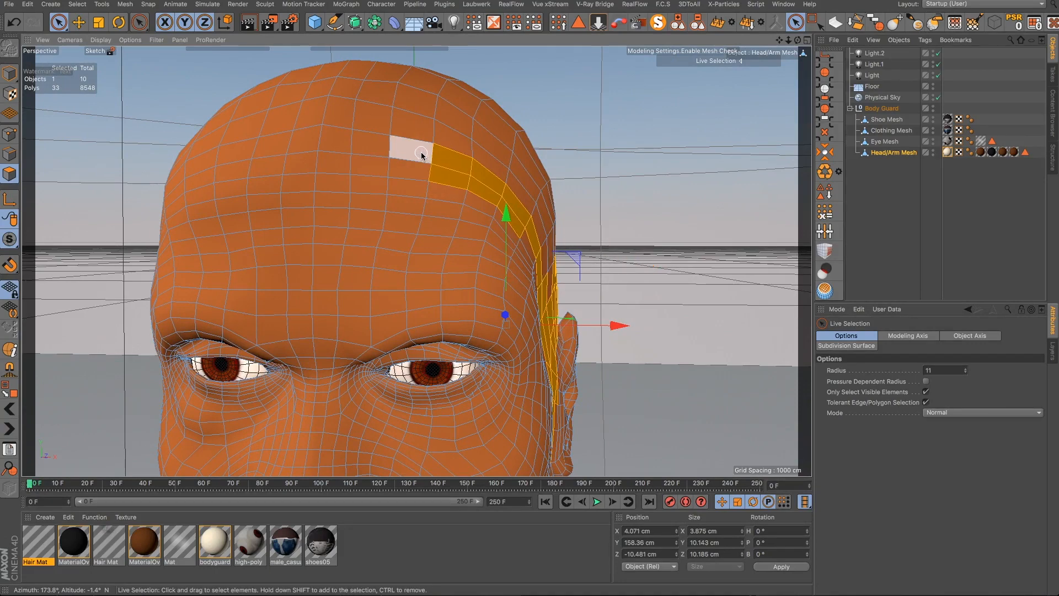
{"action": "mouse_move", "coordinate": [421, 151]}
{"action": "left_mouse_down", "text": "shift"}
{"action": "mouse_move", "coordinate": [250, 134]}
{"action": "mouse_move", "coordinate": [159, 177]}
{"action": "left_mouse_up", "text": "shift"}
{"action": "mouse_move", "coordinate": [166, 217]}
{"action": "left_mouse_down", "text": "alt"}
{"action": "mouse_move", "coordinate": [274, 208]}
{"action": "mouse_move", "coordinate": [427, 232]}
{"action": "left_mouse_up", "text": "alt"}
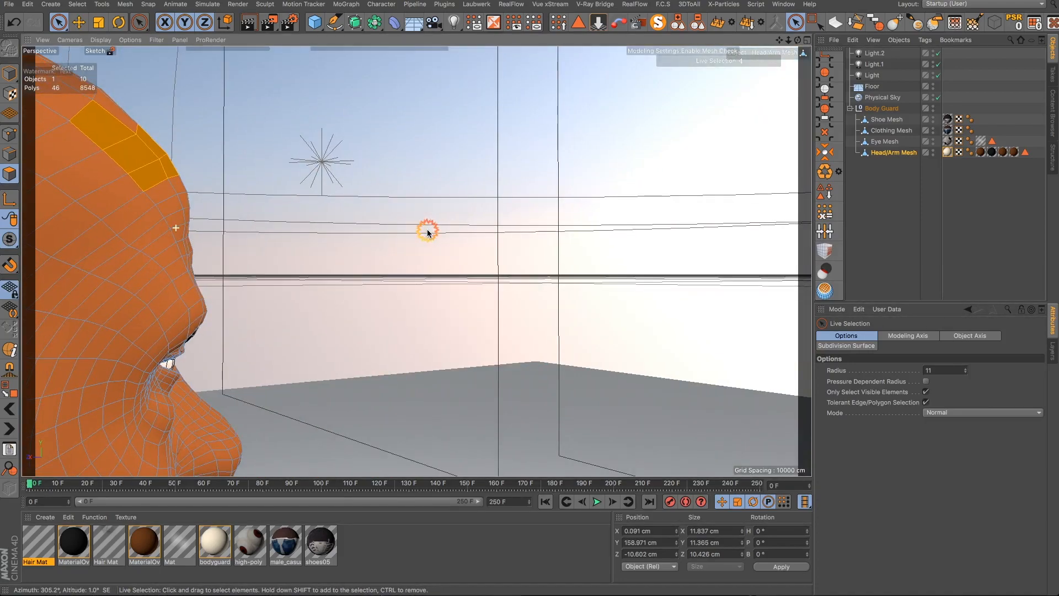
{"action": "right_click_drag", "start_coordinate": [428, 231], "coordinate": [77, 425], "text": "alt"}
{"action": "left_click_drag", "start_coordinate": [78, 425], "coordinate": [705, 360], "text": "alt"}
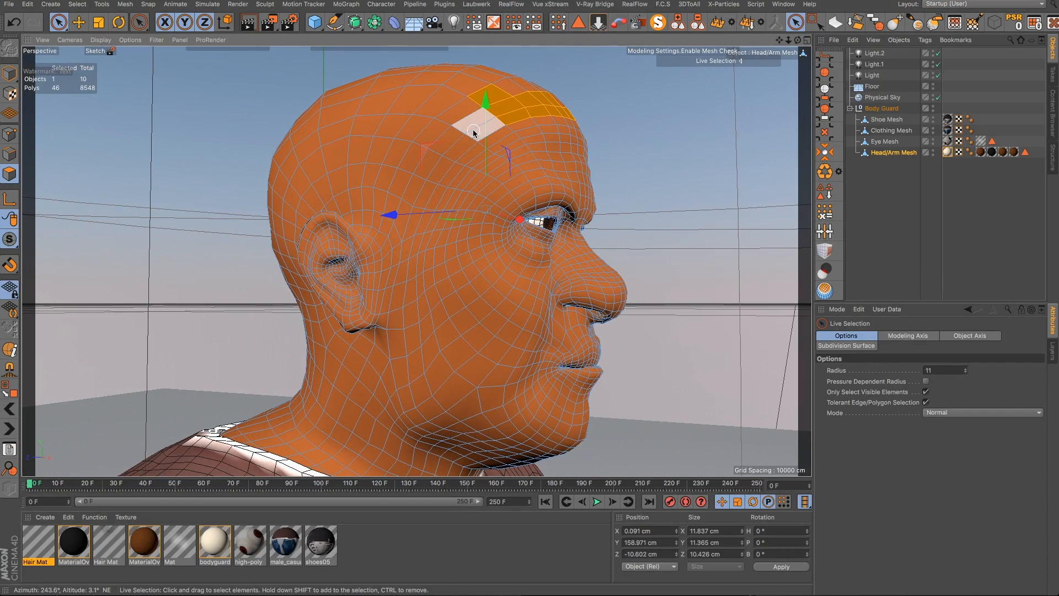
- Extend the painted selection down the side of the head to just in front of the ear
{"action": "mouse_move", "coordinate": [473, 132]}
{"action": "left_mouse_down", "text": "shift"}
{"action": "mouse_move", "coordinate": [405, 201]}
{"action": "mouse_move", "coordinate": [412, 210]}
{"action": "mouse_move", "coordinate": [393, 290]}
{"action": "left_mouse_up", "text": "shift"}
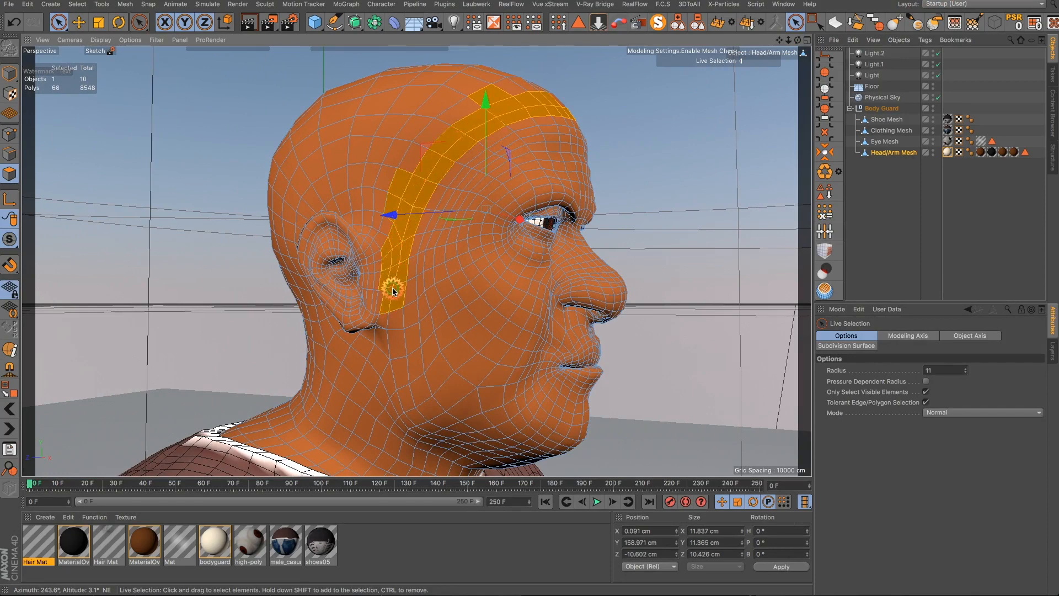
{"action": "scroll", "coordinate": [353, 273], "scroll_direction": "up", "scroll_amount": 4}
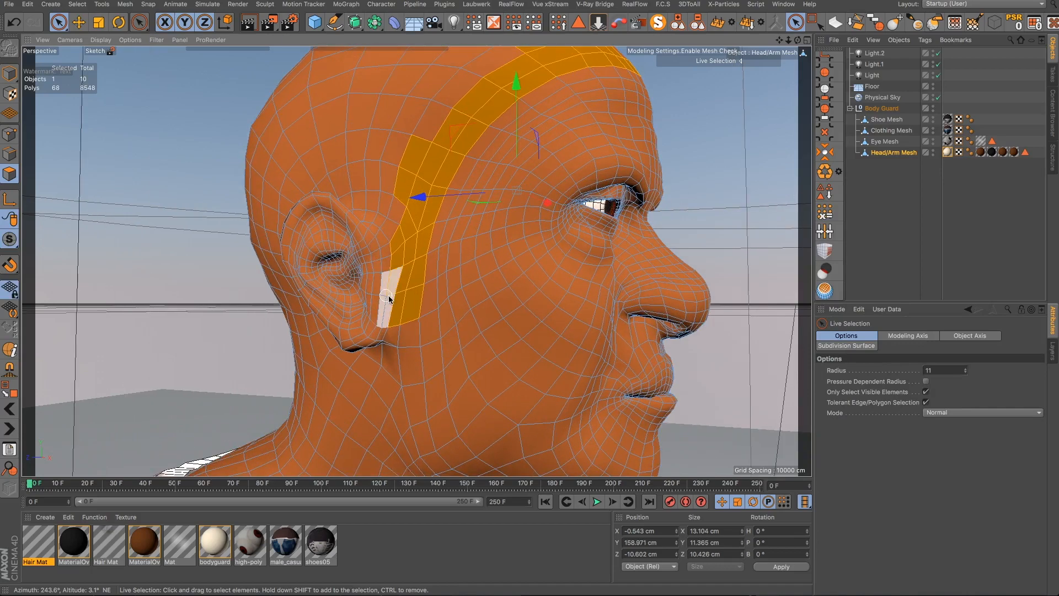
{"action": "left_click_drag", "start_coordinate": [407, 303], "coordinate": [449, 309], "text": "alt"}
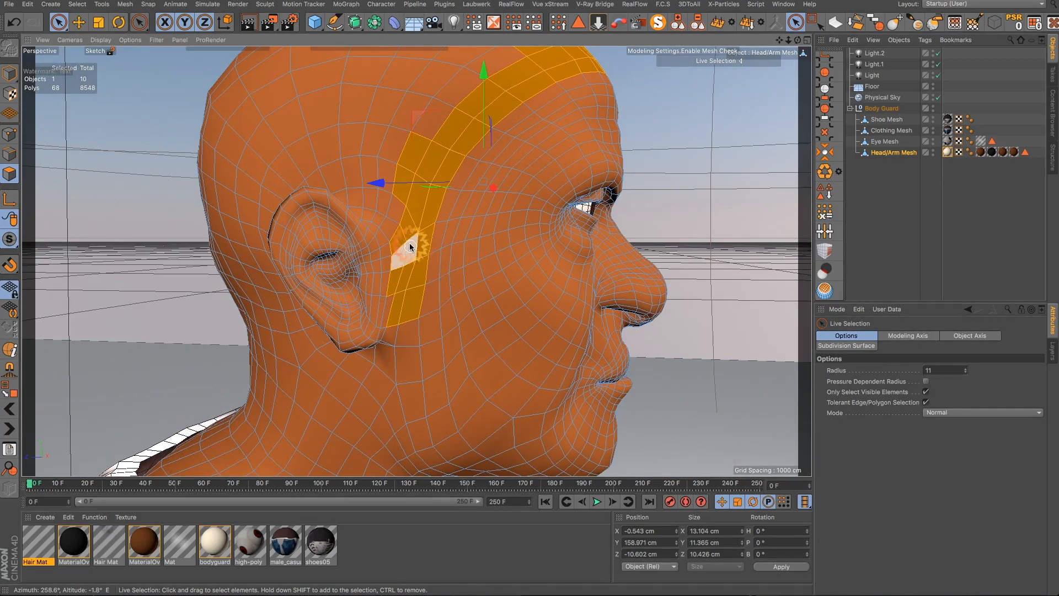
{"action": "mouse_move", "coordinate": [401, 232]}
{"action": "left_mouse_down", "text": "shift"}
{"action": "mouse_move", "coordinate": [371, 180]}
{"action": "mouse_move", "coordinate": [318, 163]}
{"action": "left_mouse_up", "text": "shift"}
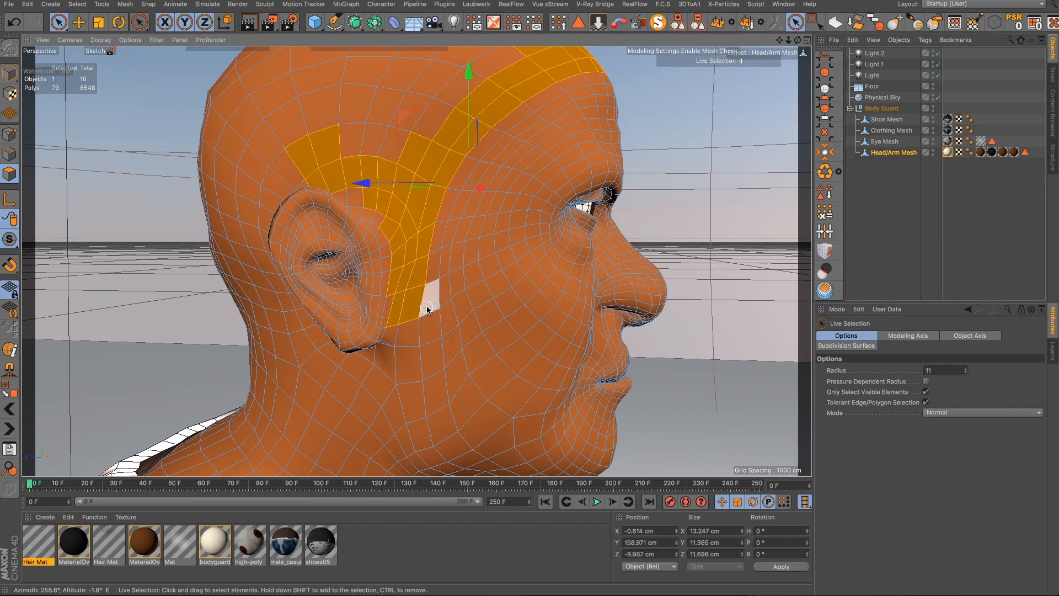
{"action": "mouse_move", "coordinate": [428, 307]}
{"action": "left_mouse_down", "text": "ctrl"}
{"action": "mouse_move", "coordinate": [397, 307]}
{"action": "mouse_move", "coordinate": [538, 298]}
{"action": "left_mouse_up", "text": "ctrl"}
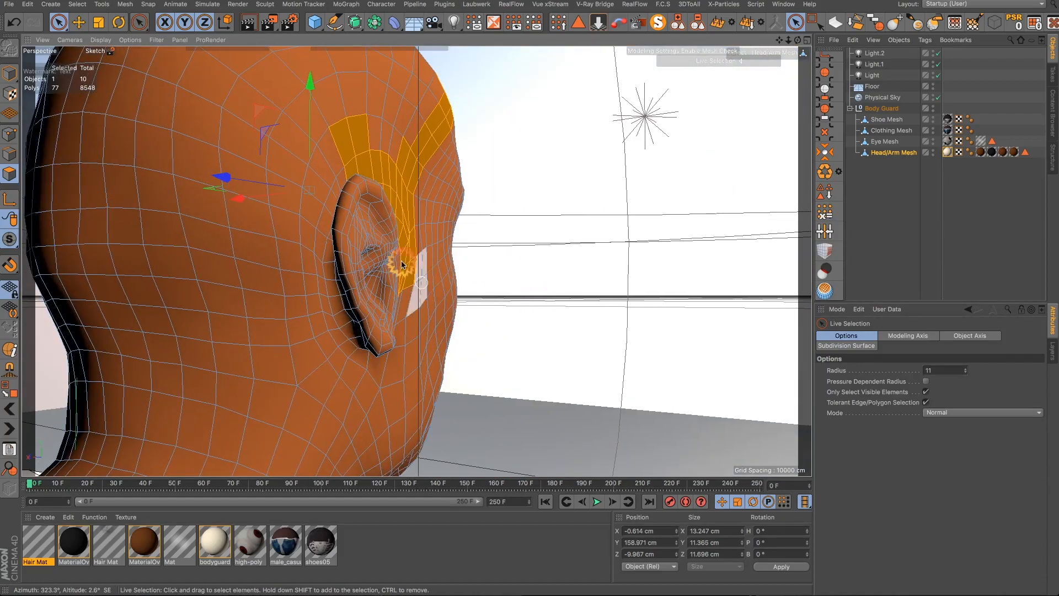
- Extend the selection around behind the ear and across the back of the neck
{"action": "mouse_move", "coordinate": [341, 167]}
{"action": "left_mouse_down", "text": "shift"}
{"action": "mouse_move", "coordinate": [321, 203]}
{"action": "mouse_move", "coordinate": [307, 305]}
{"action": "mouse_move", "coordinate": [277, 375]}
{"action": "mouse_move", "coordinate": [176, 377]}
{"action": "mouse_move", "coordinate": [321, 369]}
{"action": "left_mouse_up", "text": "shift"}
{"action": "left_click", "coordinate": [297, 352], "text": "shift"}
{"action": "scroll", "coordinate": [408, 327], "scroll_direction": "down", "scroll_amount": 10}
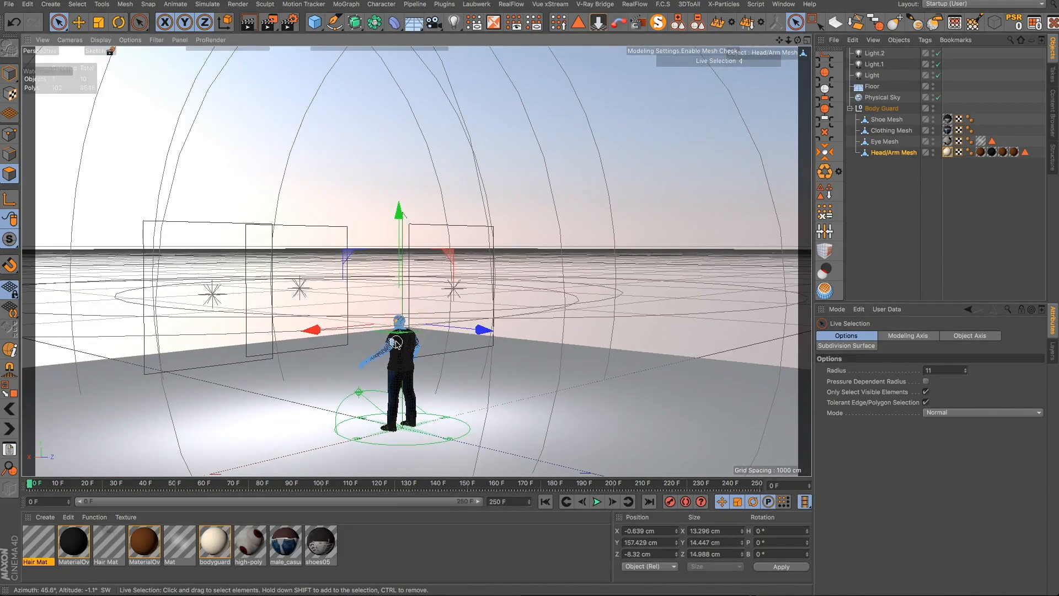
{"action": "scroll", "coordinate": [408, 327], "scroll_direction": "up", "scroll_amount": 10}
{"action": "scroll", "coordinate": [407, 320], "scroll_direction": "up", "scroll_amount": 8}
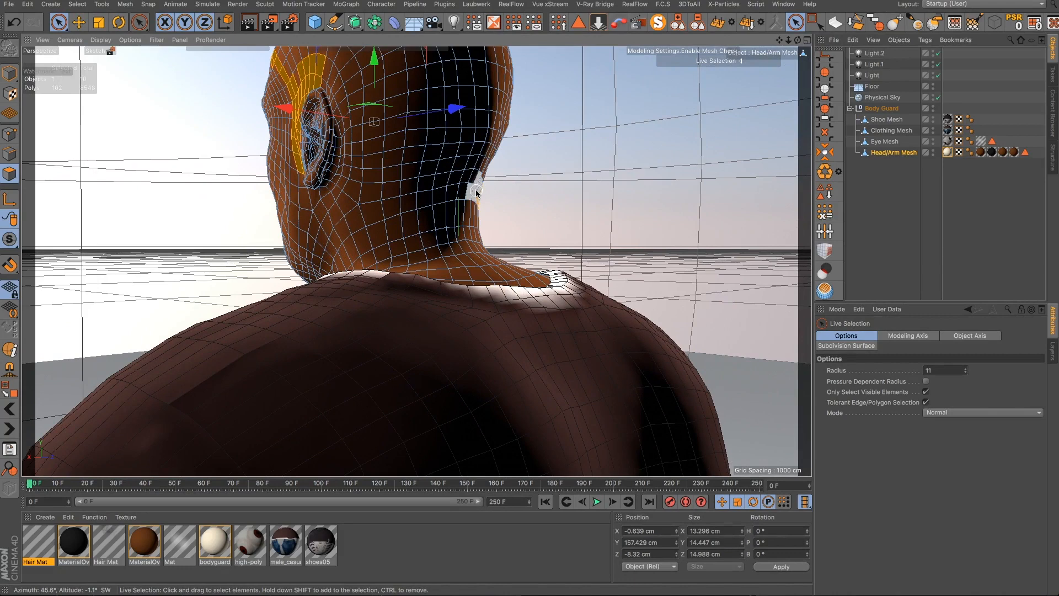
{"action": "mouse_move", "coordinate": [476, 192]}
{"action": "left_mouse_down", "text": "shift"}
{"action": "mouse_move", "coordinate": [449, 184]}
{"action": "mouse_move", "coordinate": [392, 197]}
{"action": "mouse_move", "coordinate": [364, 165]}
{"action": "mouse_move", "coordinate": [348, 90]}
{"action": "mouse_move", "coordinate": [318, 88]}
{"action": "left_mouse_up", "text": "shift"}
{"action": "scroll", "coordinate": [318, 89], "scroll_direction": "up", "scroll_amount": 3}
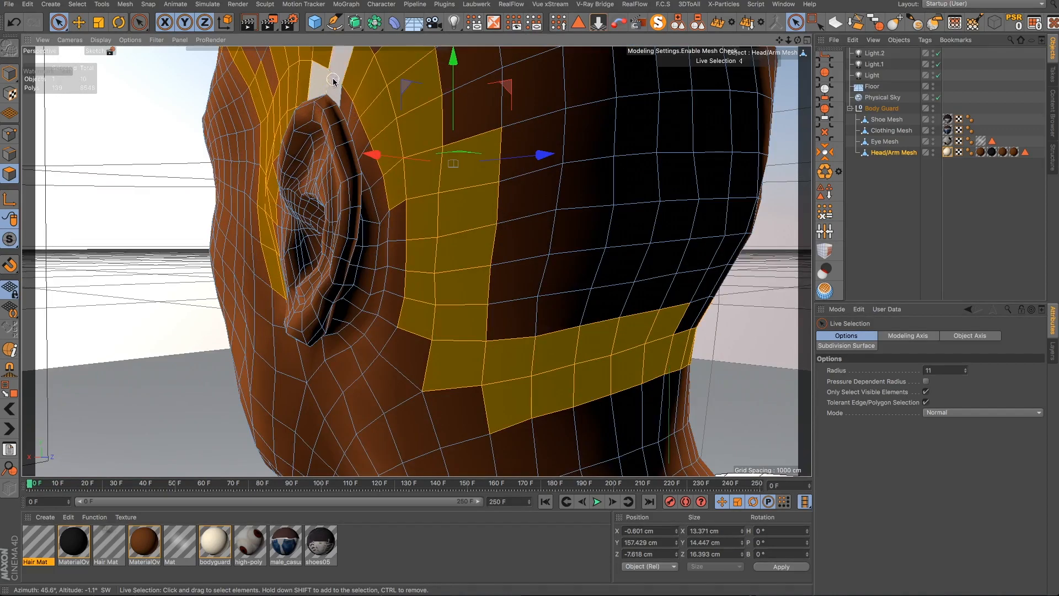
{"action": "mouse_move", "coordinate": [335, 81]}
{"action": "left_mouse_down", "text": "shift"}
{"action": "mouse_move", "coordinate": [366, 125]}
{"action": "mouse_move", "coordinate": [383, 179]}
{"action": "mouse_move", "coordinate": [374, 206]}
{"action": "mouse_move", "coordinate": [367, 163]}
{"action": "mouse_move", "coordinate": [323, 95]}
{"action": "mouse_move", "coordinate": [437, 104]}
{"action": "mouse_move", "coordinate": [286, 137]}
{"action": "mouse_move", "coordinate": [314, 114]}
{"action": "mouse_move", "coordinate": [374, 123]}
{"action": "mouse_move", "coordinate": [418, 106]}
{"action": "left_mouse_up", "text": "shift"}
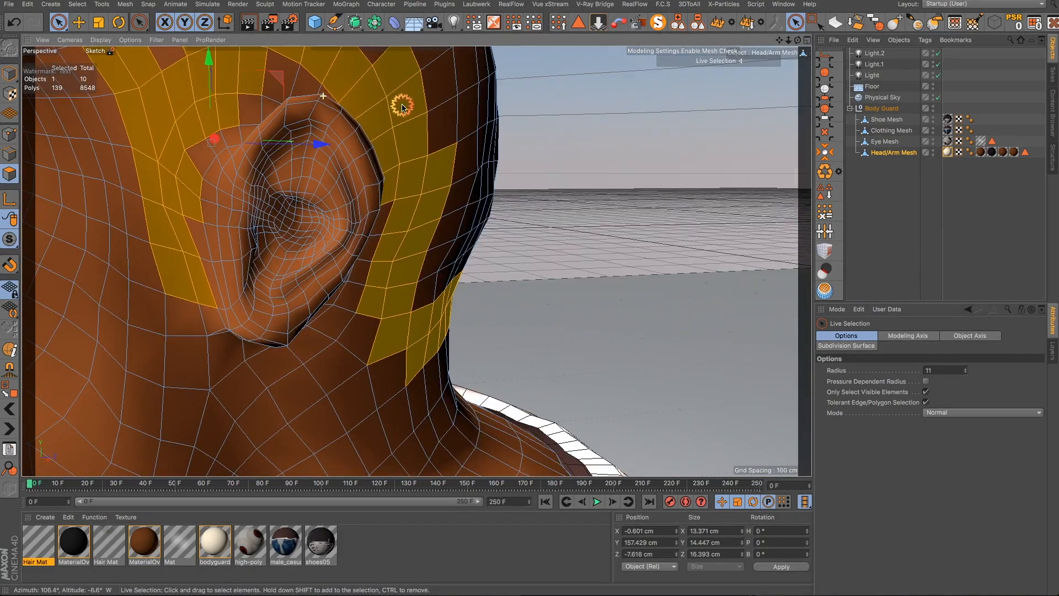
- Refine the selected polygons around the back of the ear and the nape
{"action": "left_click_drag", "start_coordinate": [402, 108], "coordinate": [372, 121], "text": "alt"}
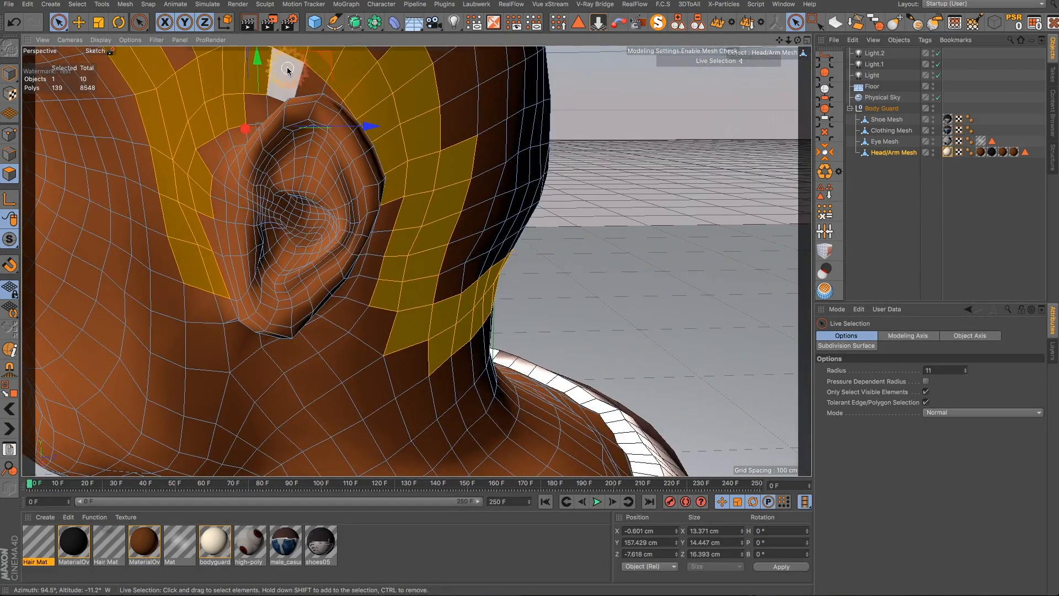
{"action": "left_click_drag", "start_coordinate": [288, 71], "coordinate": [329, 78], "text": "shift"}
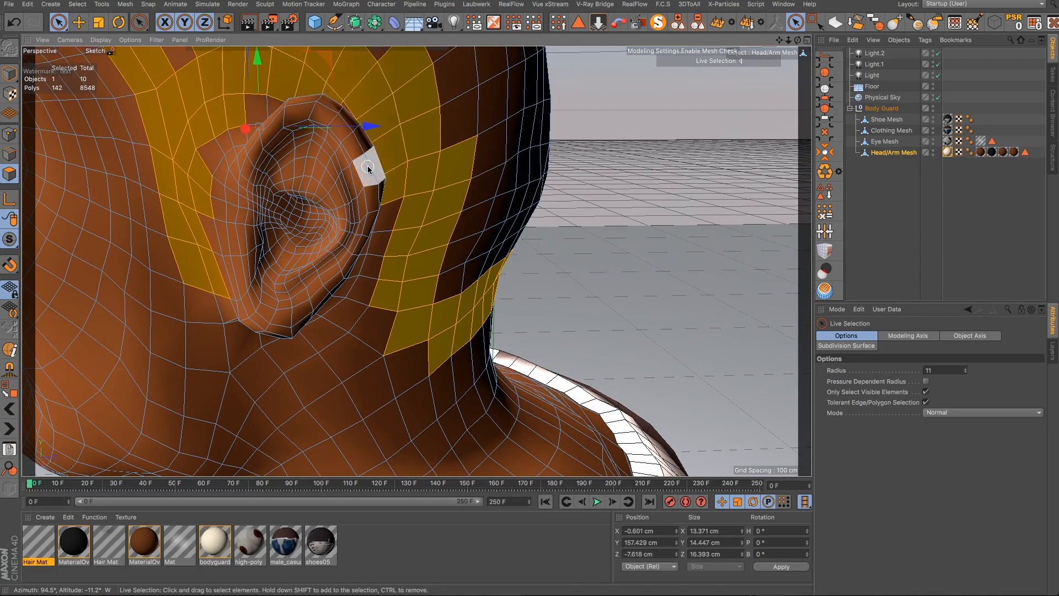
{"action": "left_click_drag", "start_coordinate": [371, 165], "coordinate": [282, 147], "text": "alt"}
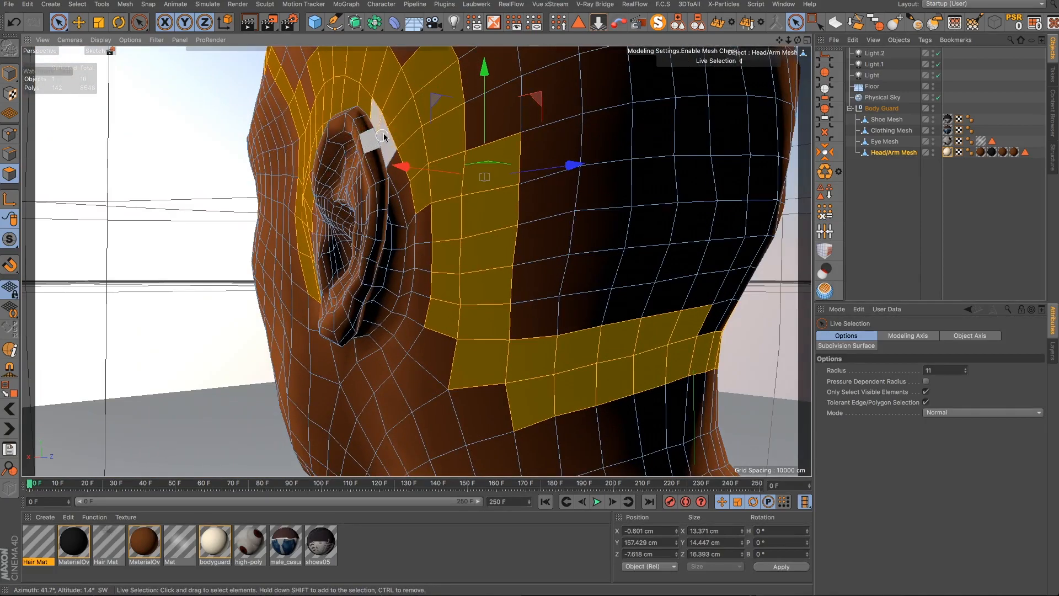
{"action": "mouse_move", "coordinate": [390, 130]}
{"action": "left_mouse_down", "text": "shift"}
{"action": "mouse_move", "coordinate": [430, 267]}
{"action": "mouse_move", "coordinate": [429, 306]}
{"action": "left_mouse_up", "text": "shift"}
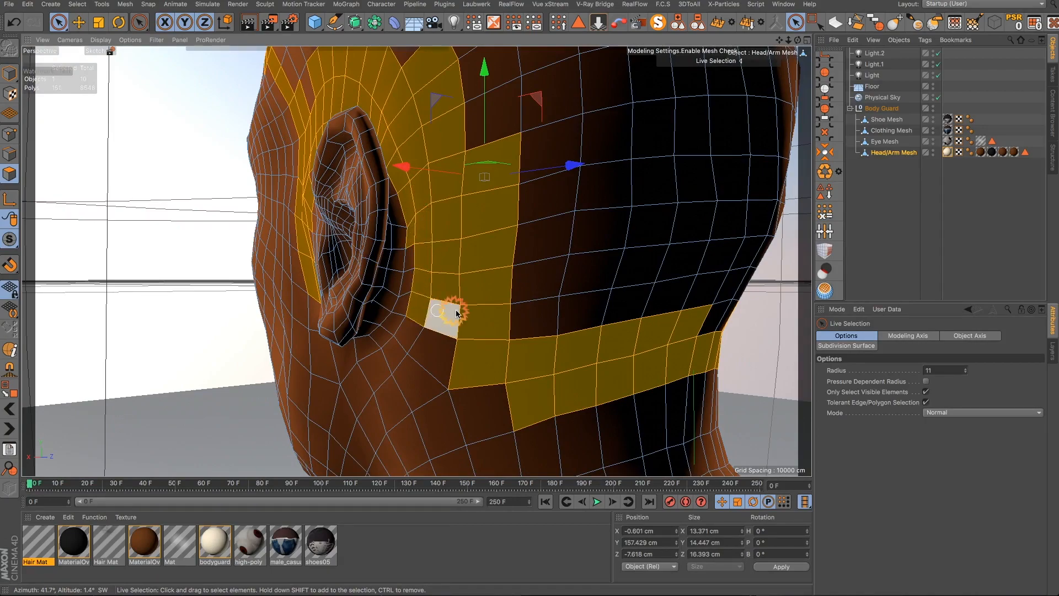
{"action": "scroll", "coordinate": [472, 309], "scroll_direction": "down", "scroll_amount": 6}
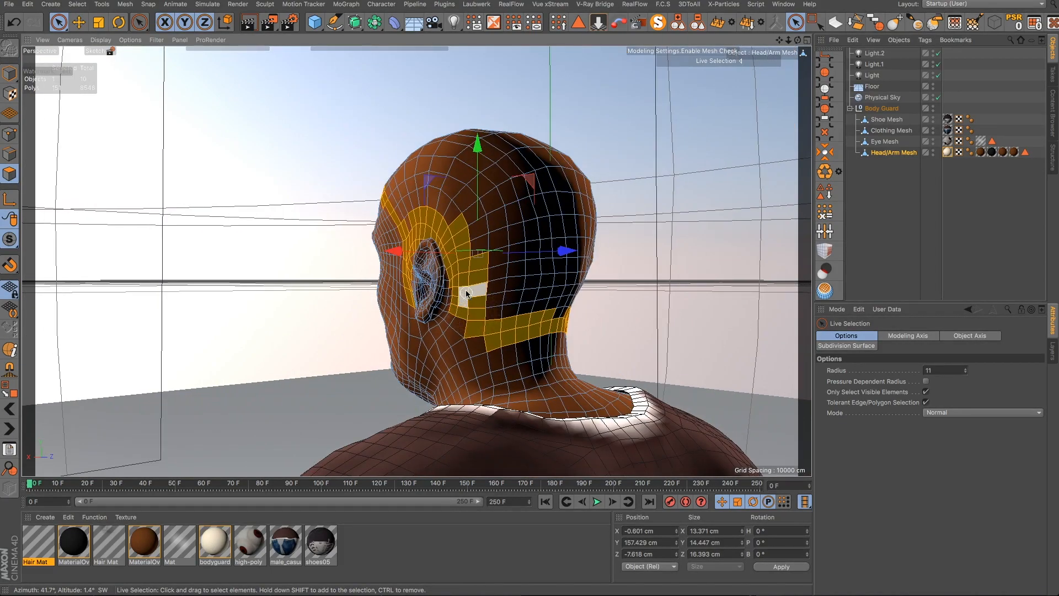
{"action": "left_click_drag", "start_coordinate": [466, 294], "coordinate": [49, 312], "text": "alt"}
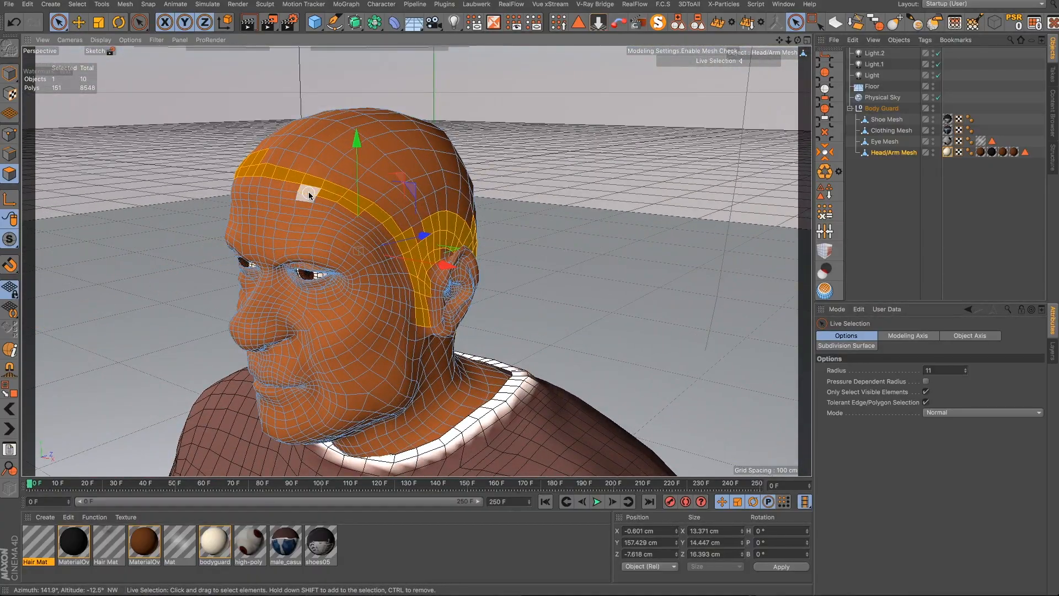
- Fill gaps in the polygon selection in front of the ear and along the temple with Live Selection
{"action": "left_click_drag", "start_coordinate": [309, 194], "coordinate": [352, 219], "text": "ctrl"}
{"action": "left_click_drag", "start_coordinate": [373, 260], "coordinate": [267, 196], "text": "alt"}
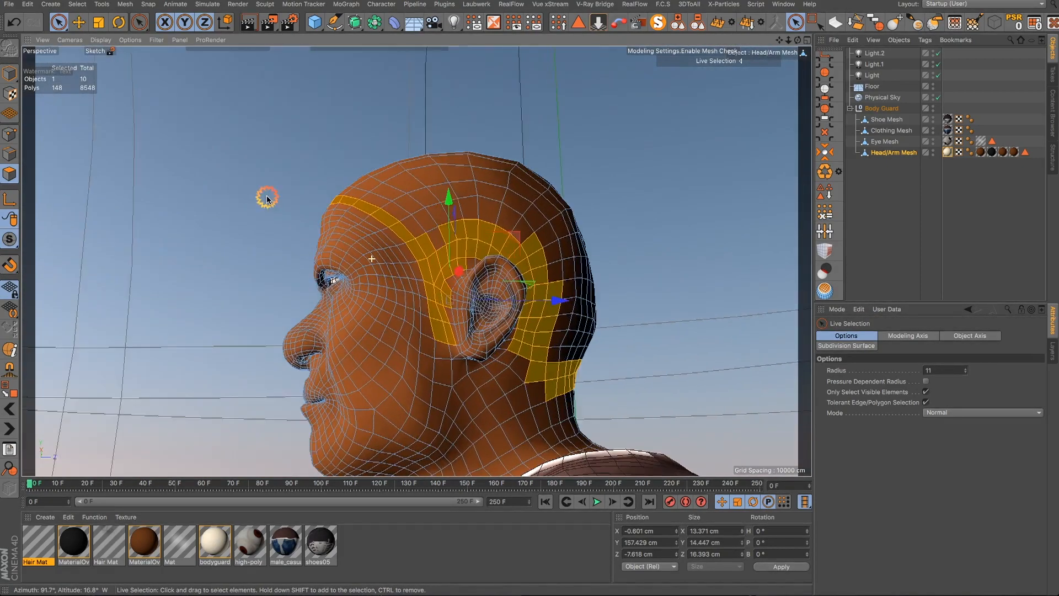
{"action": "scroll", "coordinate": [398, 301], "scroll_direction": "up", "scroll_amount": 3}
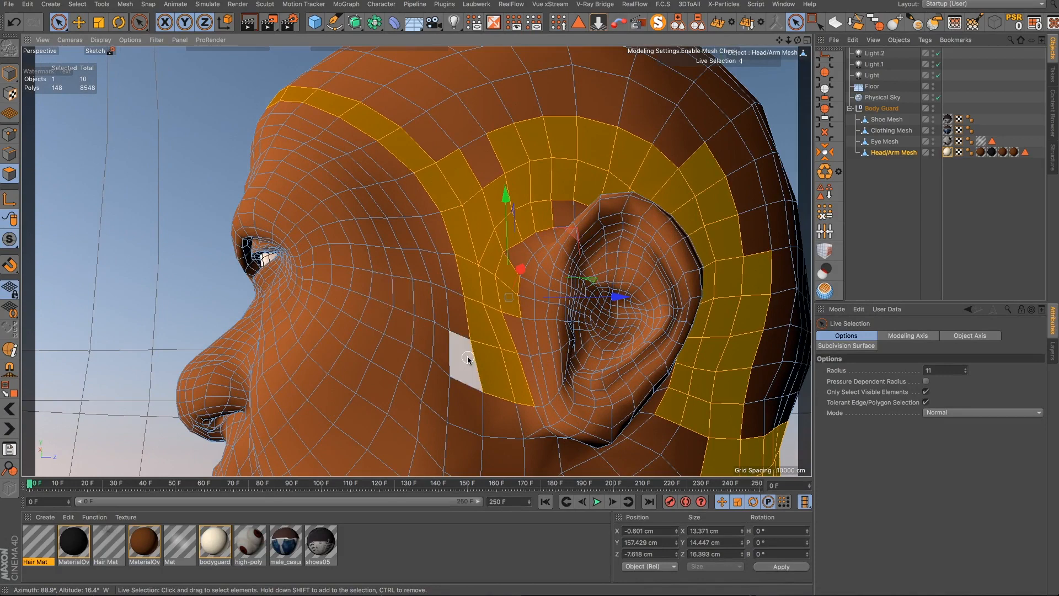
{"action": "left_click_drag", "start_coordinate": [468, 359], "coordinate": [484, 381], "text": "alt"}
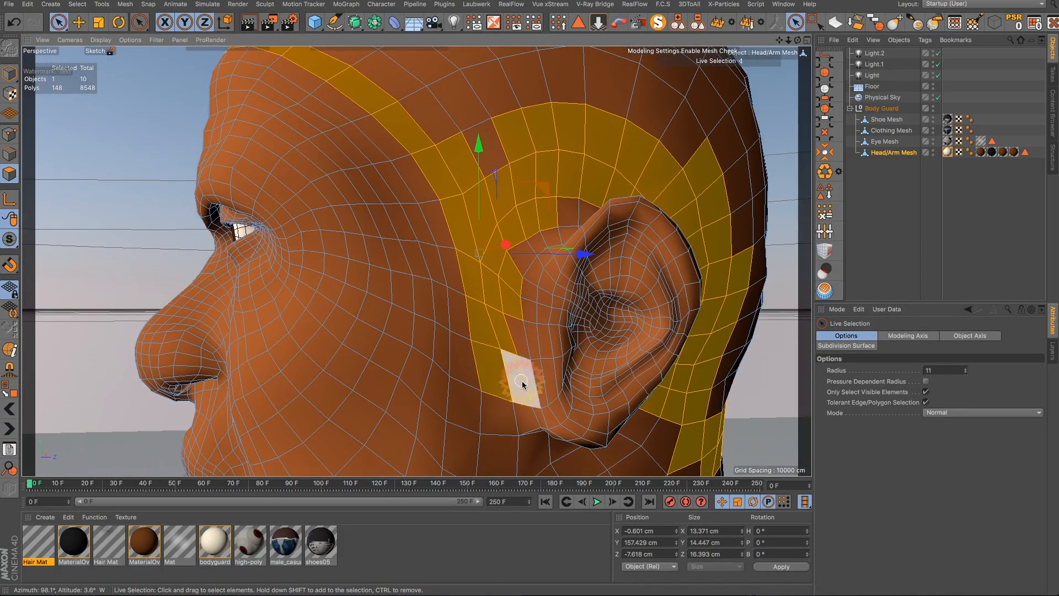
{"action": "mouse_move", "coordinate": [508, 319]}
{"action": "left_mouse_down", "text": "shift"}
{"action": "mouse_move", "coordinate": [513, 248]}
{"action": "mouse_move", "coordinate": [542, 226]}
{"action": "left_mouse_up", "text": "shift"}
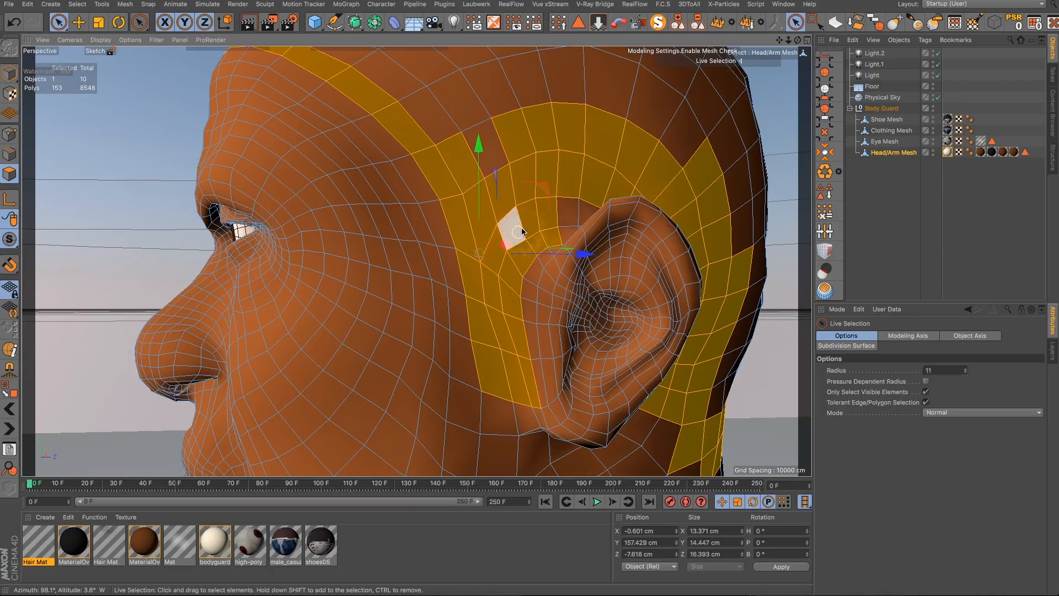
{"action": "left_click_drag", "start_coordinate": [566, 212], "coordinate": [575, 209], "text": "shift"}
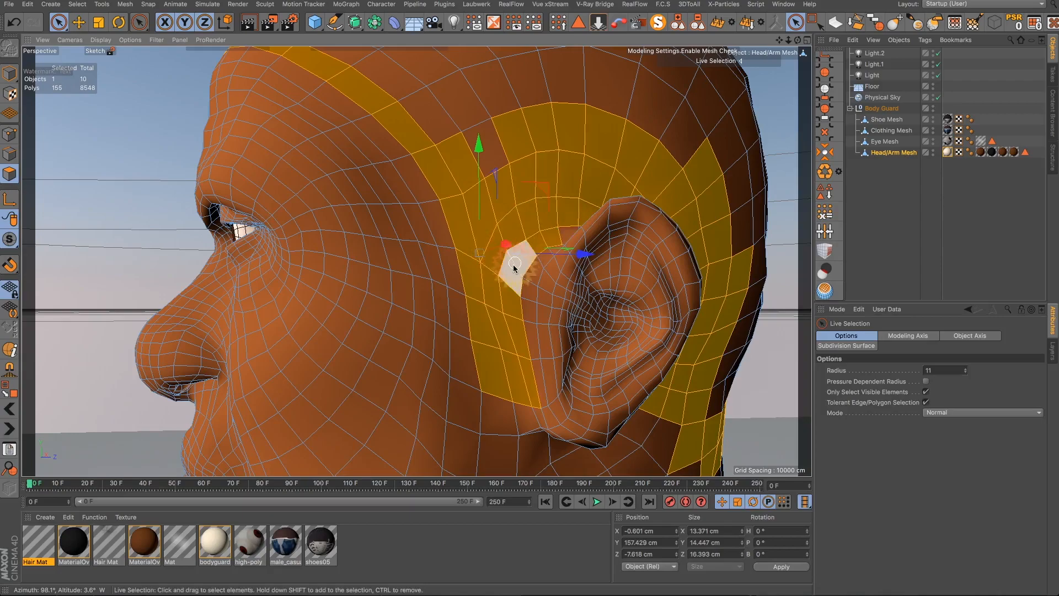
{"action": "left_click_drag", "start_coordinate": [515, 267], "coordinate": [695, 286], "text": "alt"}
- Add a missing polygon at the sideburn to the selection, undoing one stray stroke
{"action": "scroll", "coordinate": [694, 286], "scroll_direction": "down", "scroll_amount": 5}
{"action": "left_click_drag", "start_coordinate": [305, 281], "coordinate": [480, 314], "text": "alt"}
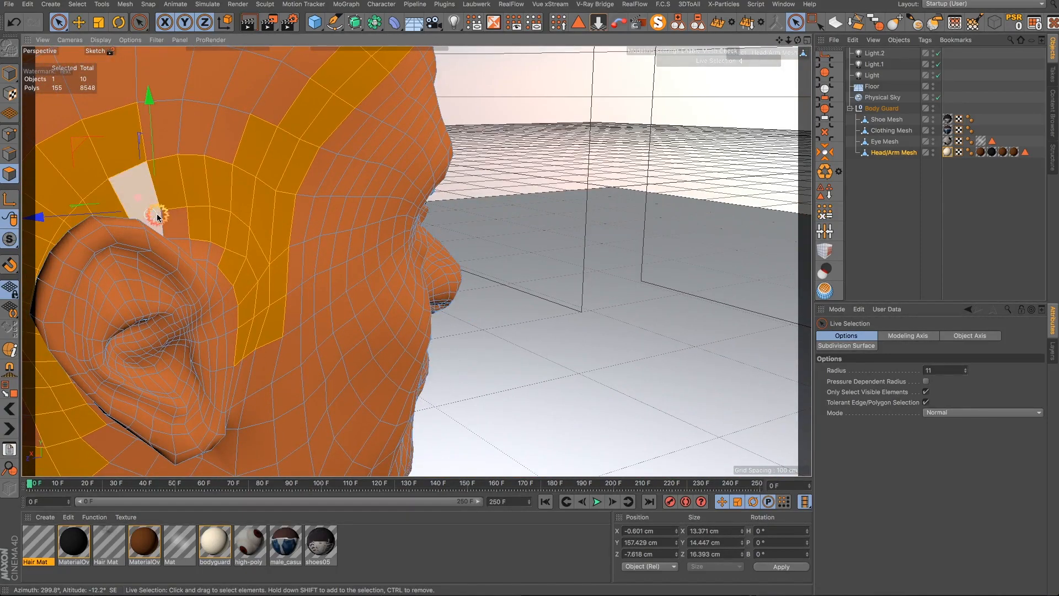
{"action": "left_click_drag", "start_coordinate": [158, 216], "coordinate": [187, 219]}
{"action": "key", "text": "ctrl+z"}
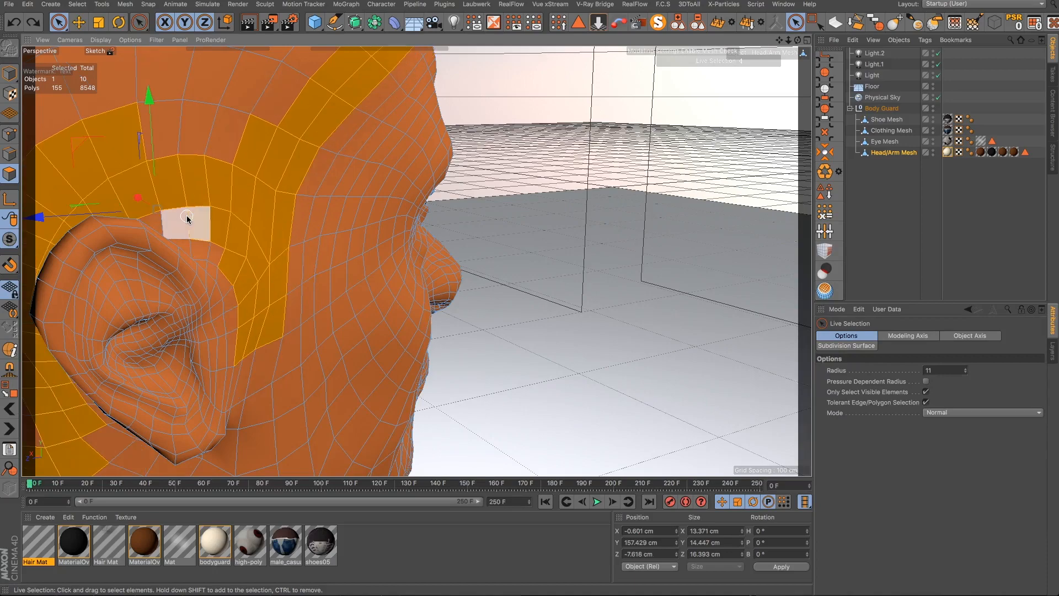
{"action": "left_click", "coordinate": [167, 217], "text": "shift"}
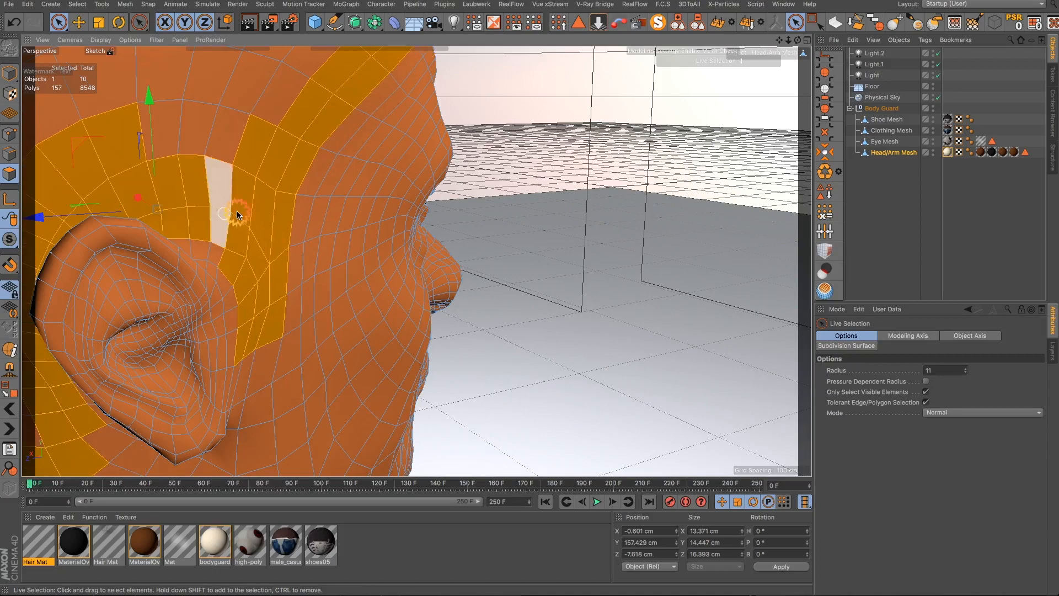
- Fill the scalp area enclosed by the selection band using Fill Selection
{"action": "right_click_drag", "start_coordinate": [262, 188], "coordinate": [191, 248], "text": "alt"}
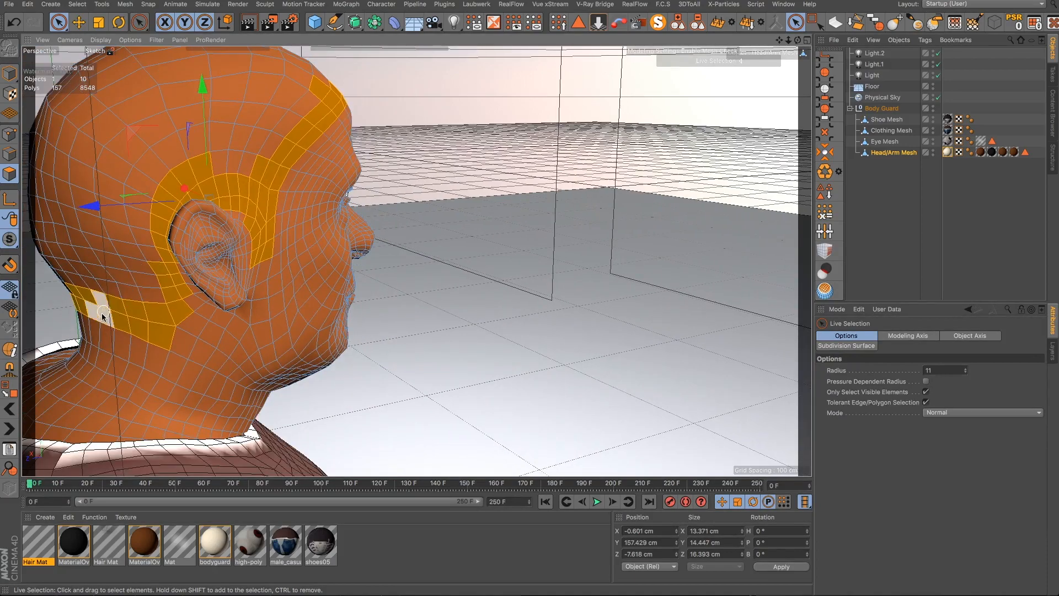
{"action": "left_click_drag", "start_coordinate": [99, 308], "coordinate": [30, 349], "text": "alt"}
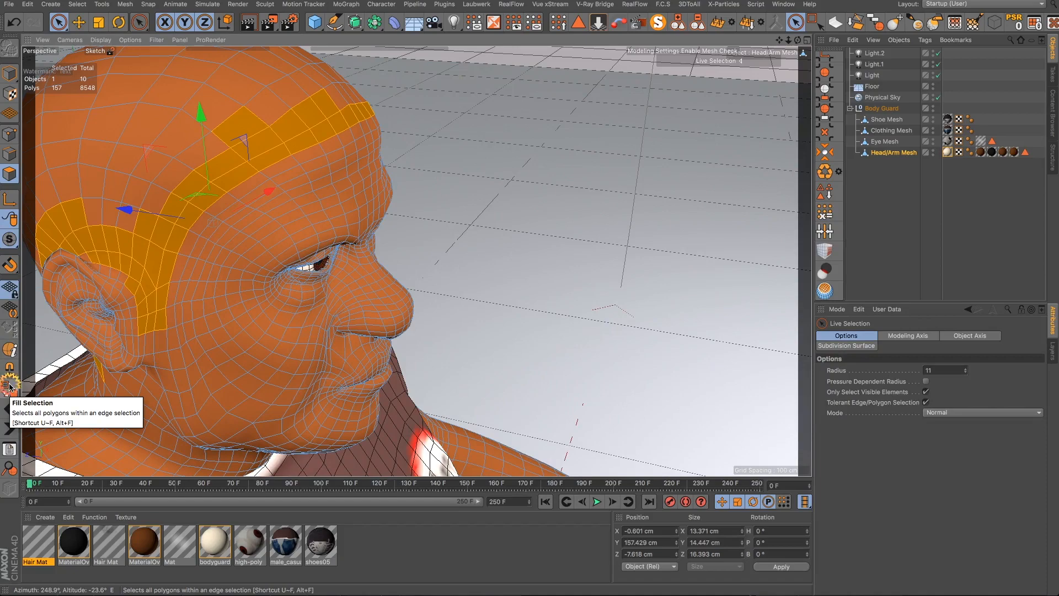
{"action": "left_click", "coordinate": [9, 386]}
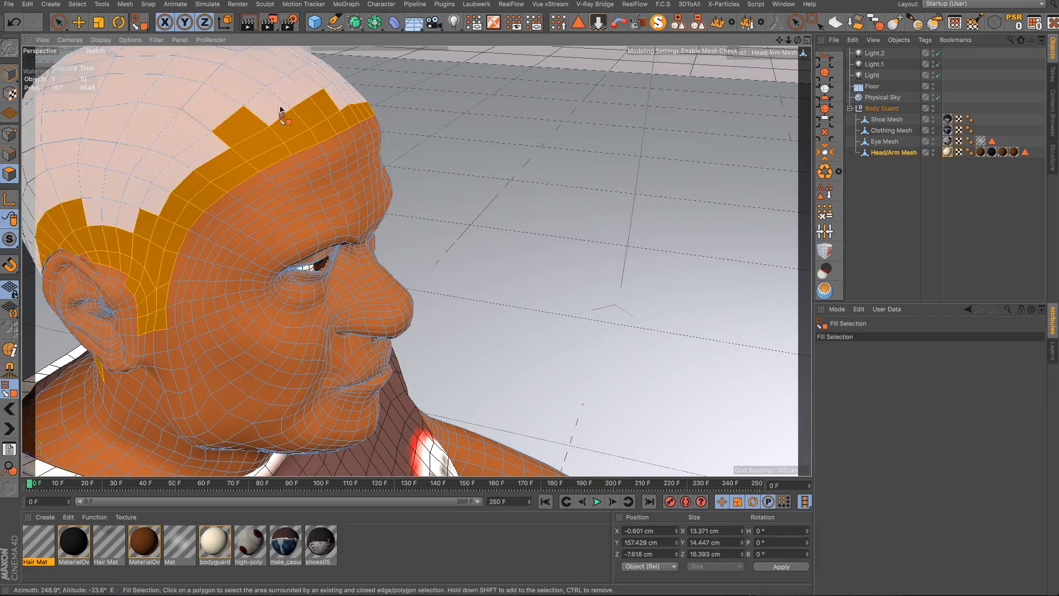
{"action": "left_click_drag", "start_coordinate": [300, 134], "coordinate": [584, 173], "text": "alt"}
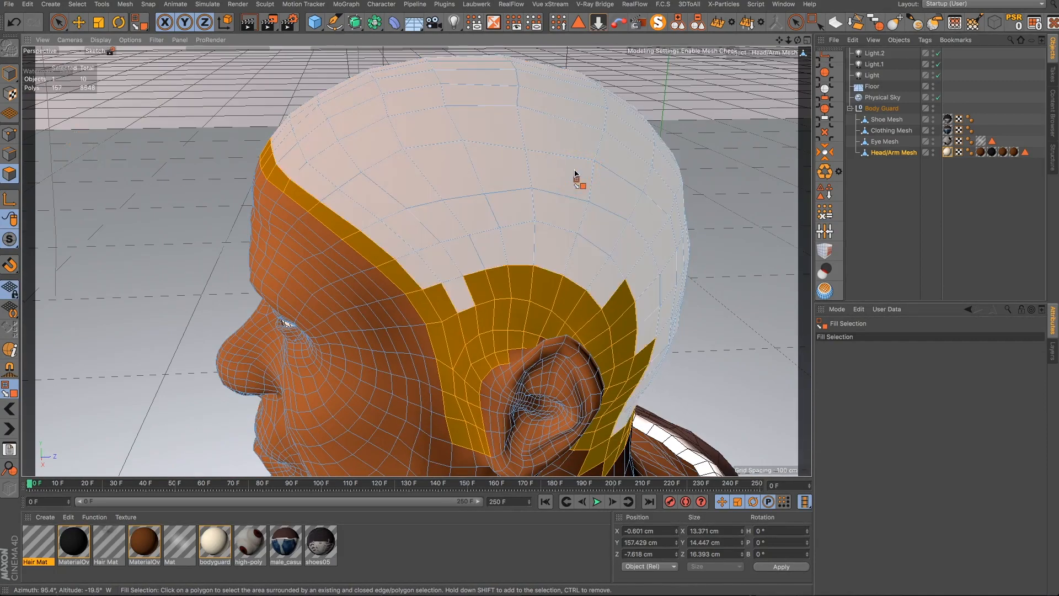
{"action": "left_click", "coordinate": [575, 174]}
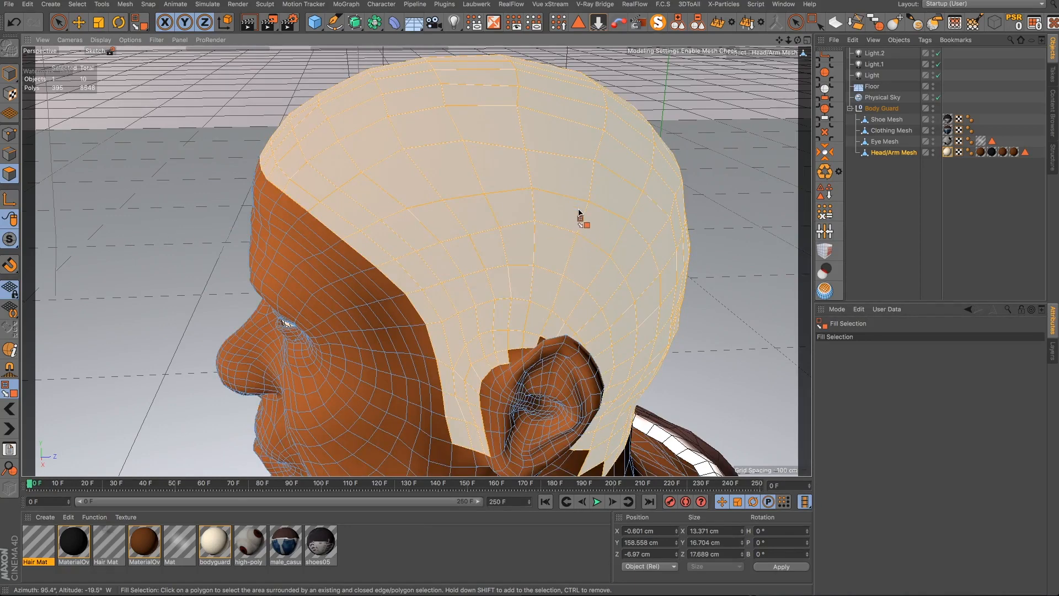
- Save the current polygon selection as a selection tag named Hair Selection
{"action": "scroll", "coordinate": [579, 212], "scroll_direction": "down", "scroll_amount": 2}
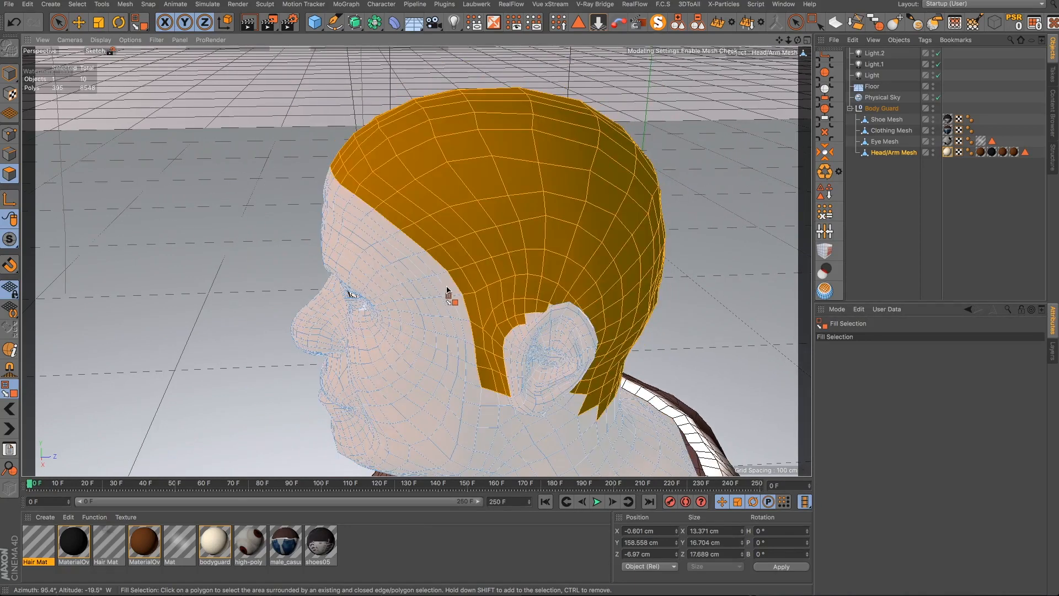
{"action": "left_click_drag", "start_coordinate": [441, 301], "coordinate": [661, 272], "text": "alt"}
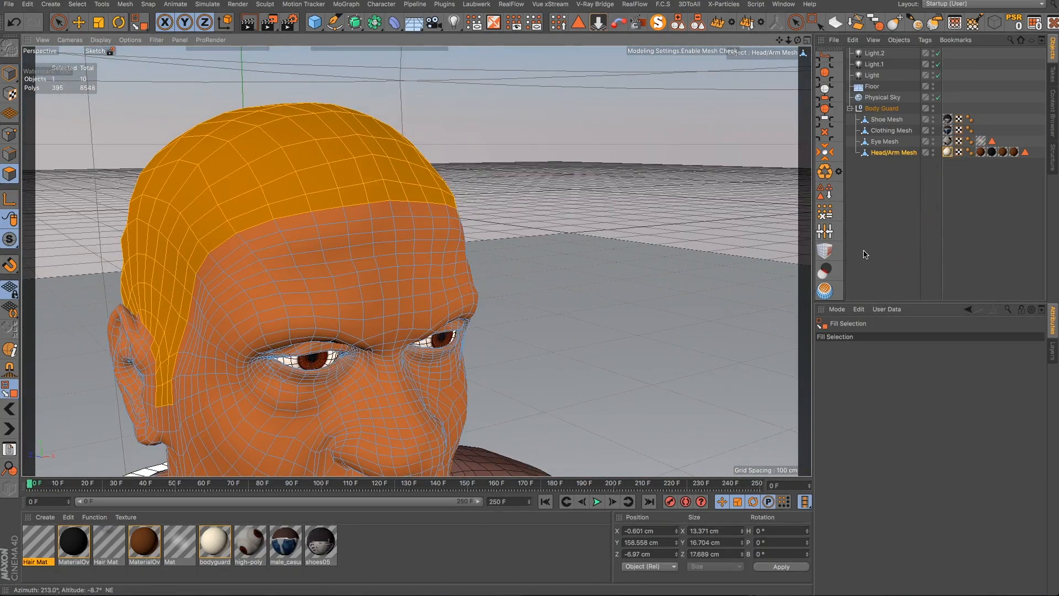
{"action": "left_click", "coordinate": [827, 195]}
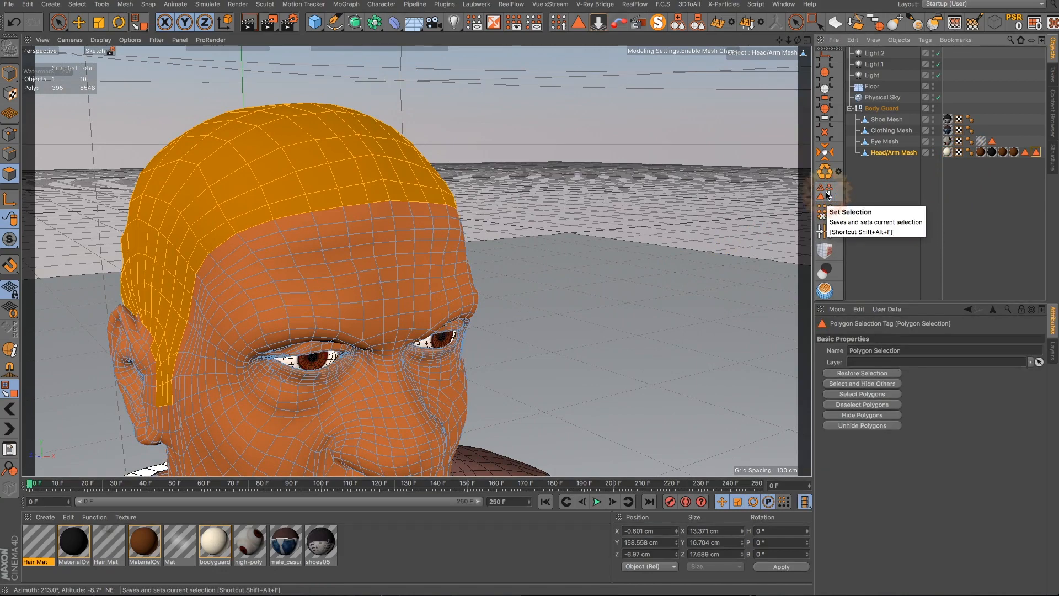
{"action": "left_click_drag", "start_coordinate": [907, 349], "coordinate": [847, 351]}
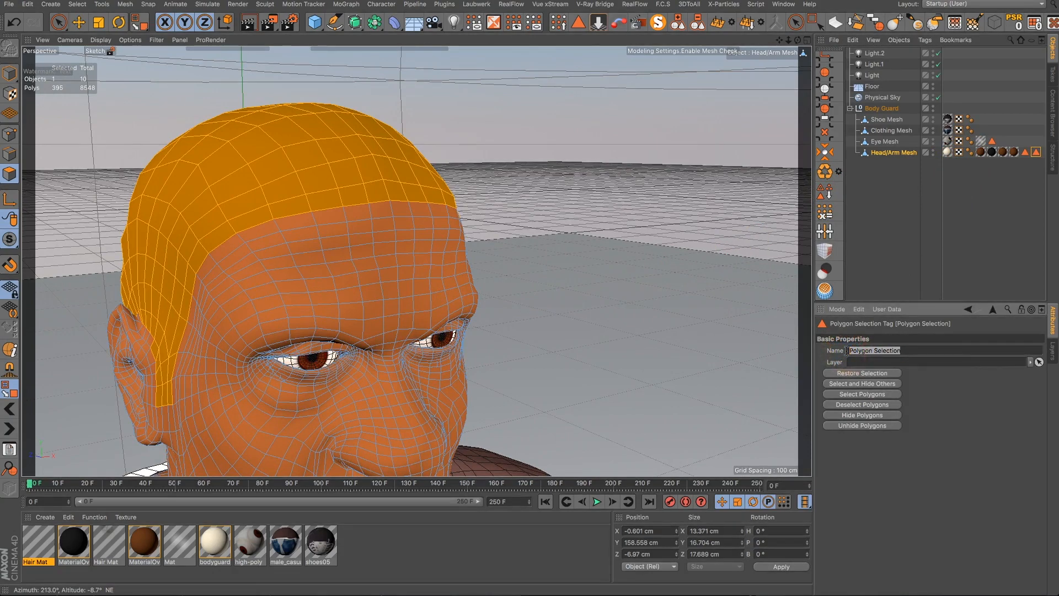
{"action": "type", "text": "Hair"}
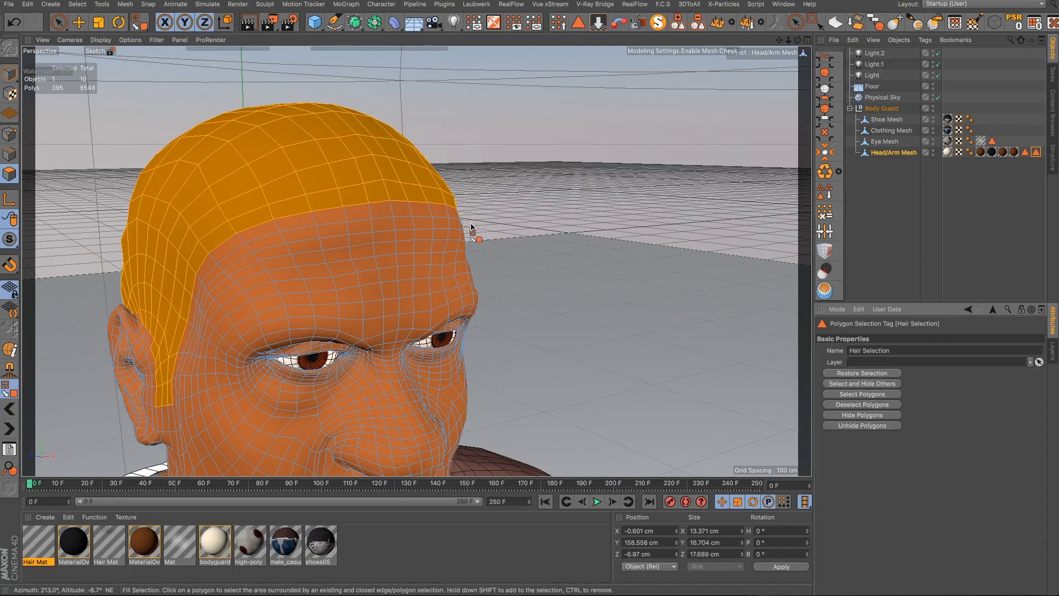
- Hide all unselected polygons of the head mesh
{"action": "left_click_drag", "start_coordinate": [471, 226], "coordinate": [697, 70], "text": "alt"}
{"action": "mouse_move", "coordinate": [779, 42]}
{"action": "left_mouse_down"}
{"action": "mouse_move", "coordinate": [702, 361]}
{"action": "mouse_move", "coordinate": [778, 42]}
{"action": "left_mouse_up"}
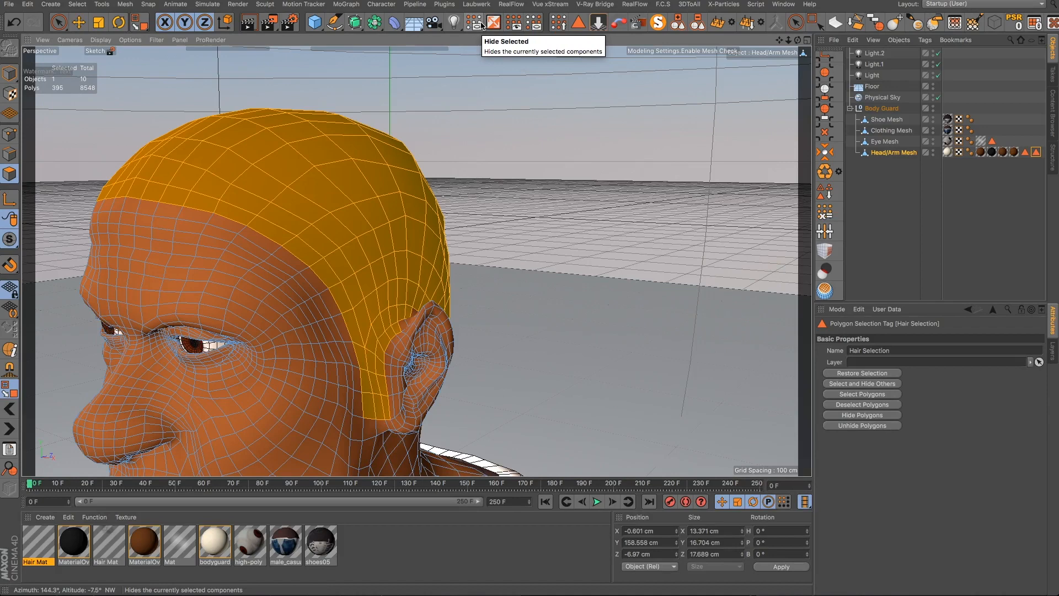
{"action": "left_click", "coordinate": [534, 25]}
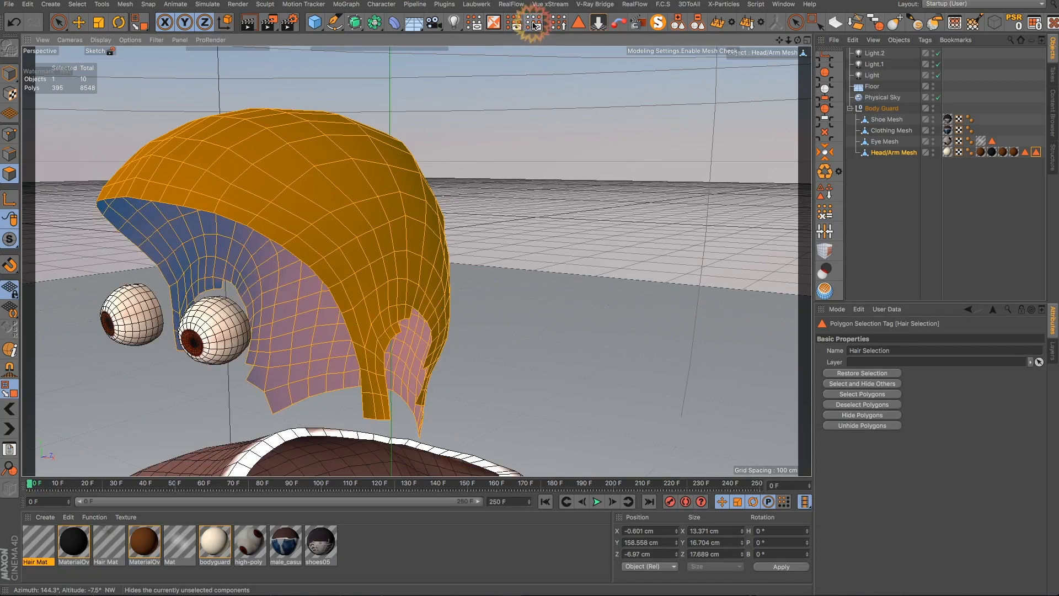
- Select a polygon loop along the front hairline edge with Loop Selection
{"action": "key", "text": "u"}
{"action": "key", "text": "f"}
{"action": "left_click_drag", "start_coordinate": [396, 206], "coordinate": [453, 220], "text": "alt"}
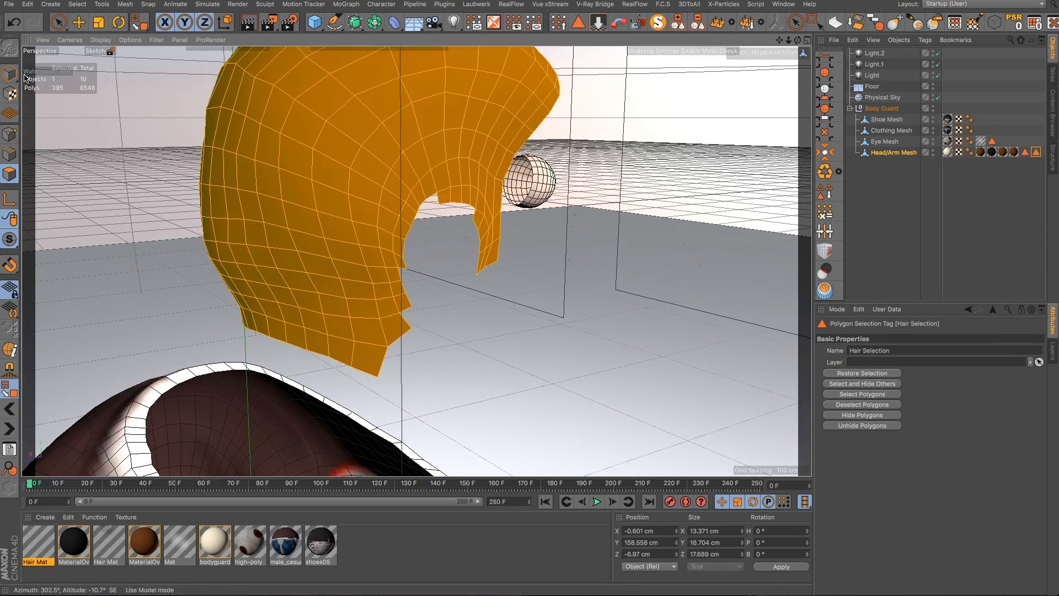
{"action": "left_click", "coordinate": [57, 23]}
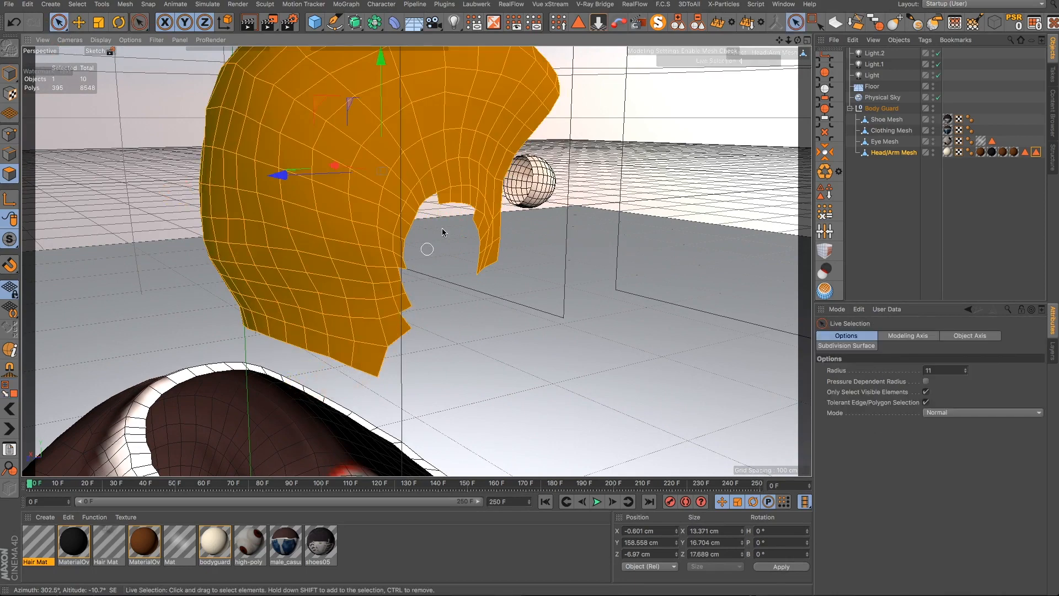
{"action": "scroll", "coordinate": [835, 110], "scroll_direction": "up", "scroll_amount": 5}
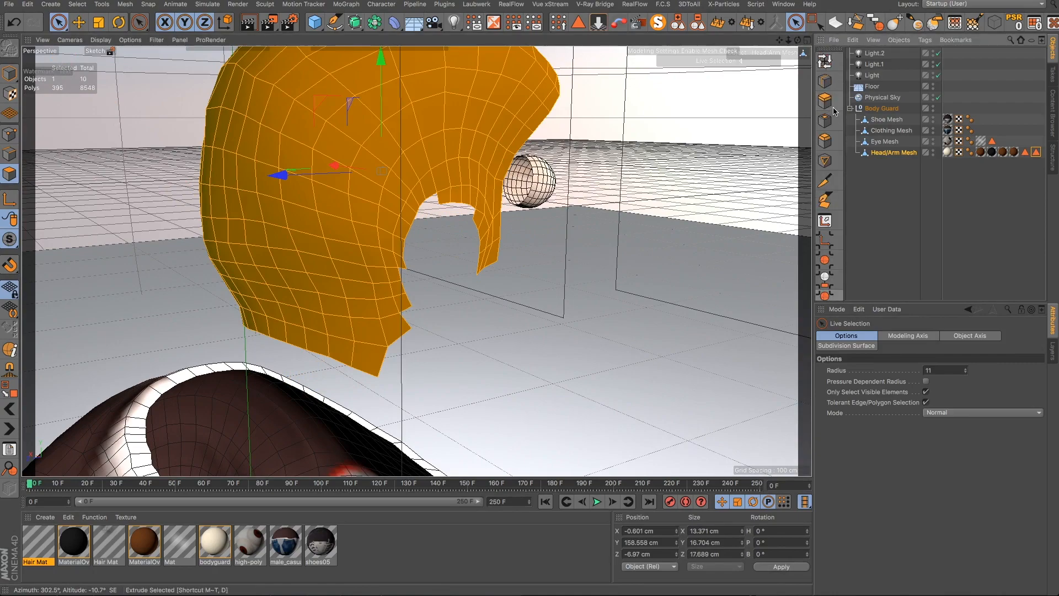
{"action": "left_click", "coordinate": [824, 60]}
{"action": "mouse_move", "coordinate": [436, 223]}
{"action": "left_mouse_down", "text": "alt"}
{"action": "mouse_move", "coordinate": [406, 226]}
{"action": "mouse_move", "coordinate": [429, 227]}
{"action": "left_mouse_up", "text": "alt"}
{"action": "scroll", "coordinate": [405, 227], "scroll_direction": "down", "scroll_amount": 10}
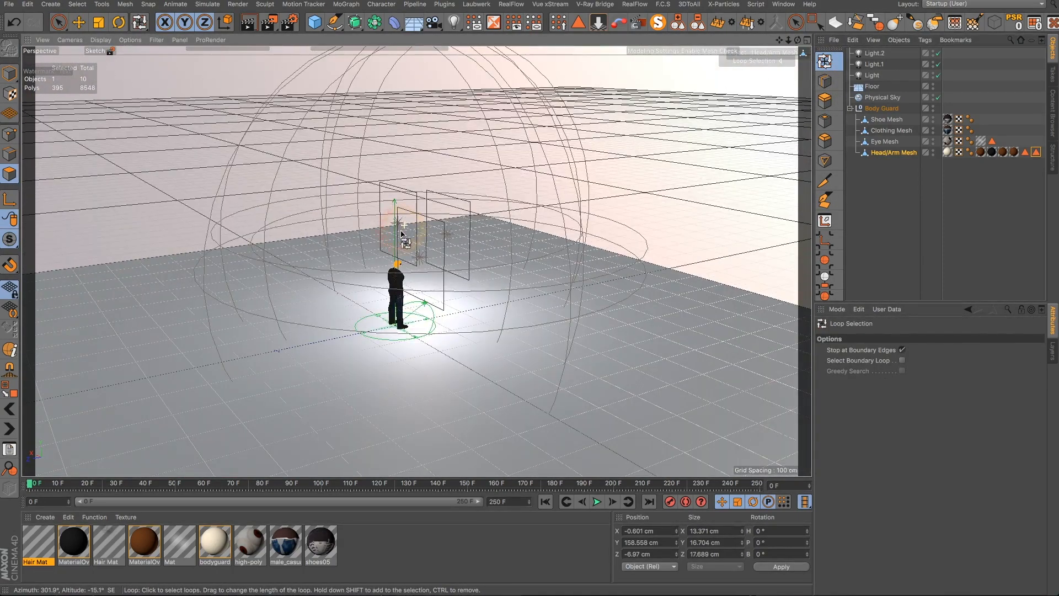
{"action": "scroll", "coordinate": [397, 275], "scroll_direction": "up", "scroll_amount": 10}
{"action": "scroll", "coordinate": [409, 247], "scroll_direction": "up", "scroll_amount": 10}
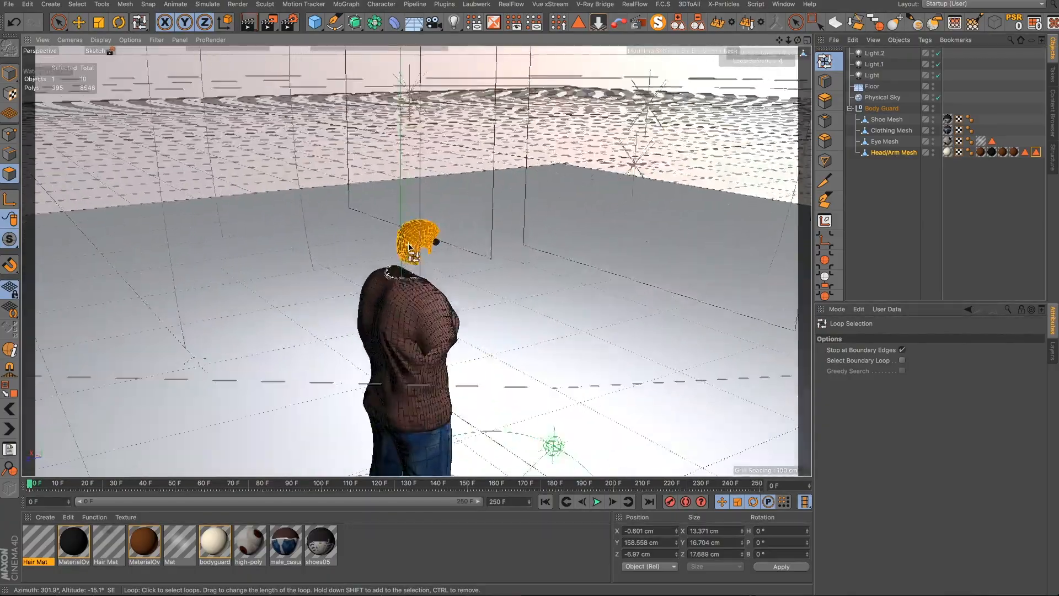
{"action": "left_click_drag", "start_coordinate": [440, 236], "coordinate": [574, 309], "text": "alt"}
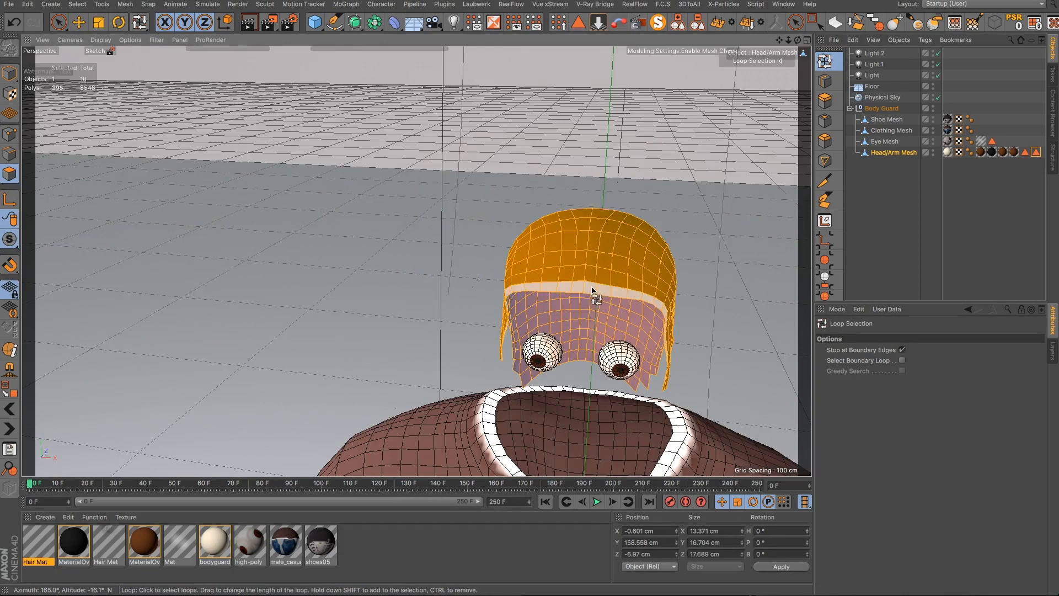
{"action": "left_click", "coordinate": [591, 289], "text": "shift"}
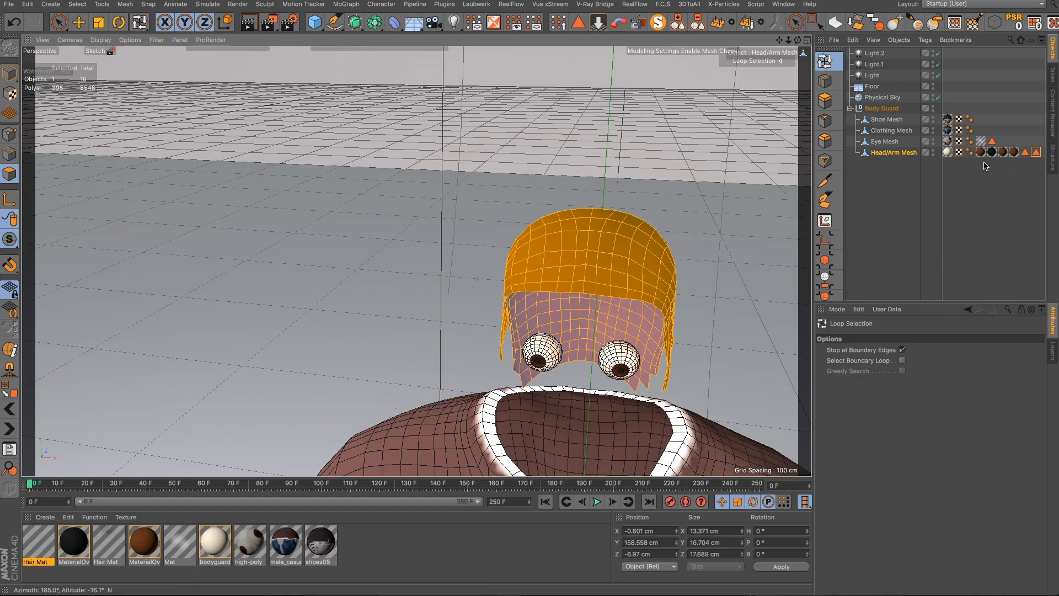
{"action": "left_click", "coordinate": [958, 152]}
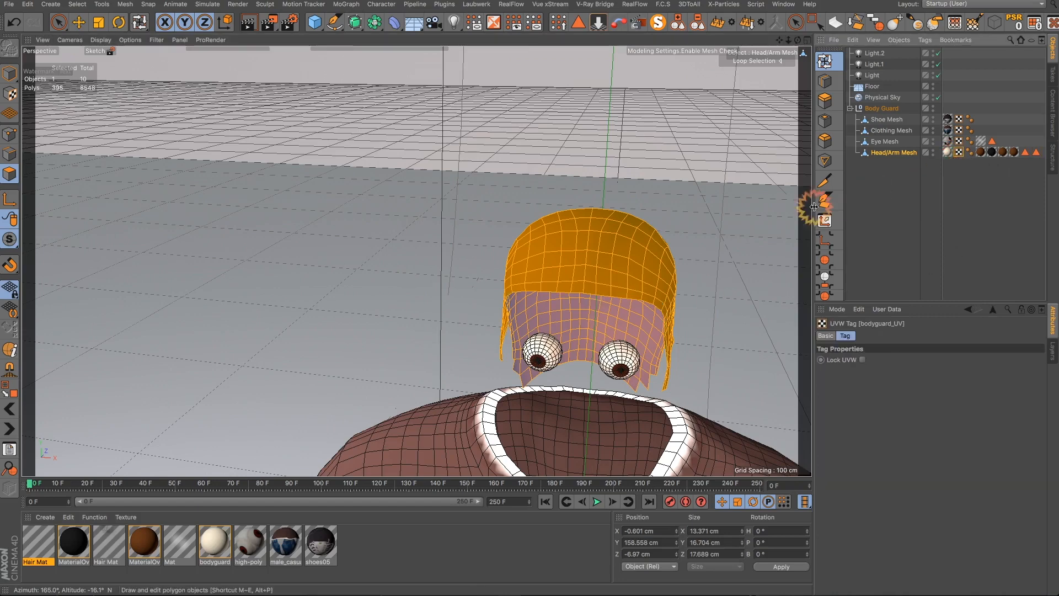
{"action": "left_click", "coordinate": [607, 294]}
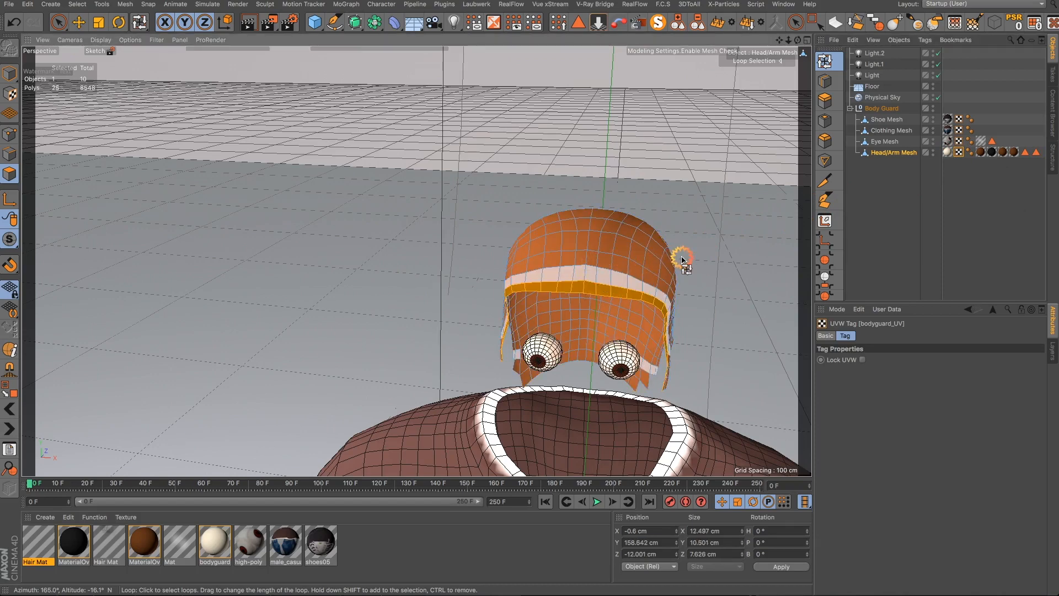
- Add the polygon loops around the ear opening and the lower sideburn to the selection
{"action": "left_click_drag", "start_coordinate": [606, 273], "coordinate": [759, 213], "text": "alt"}
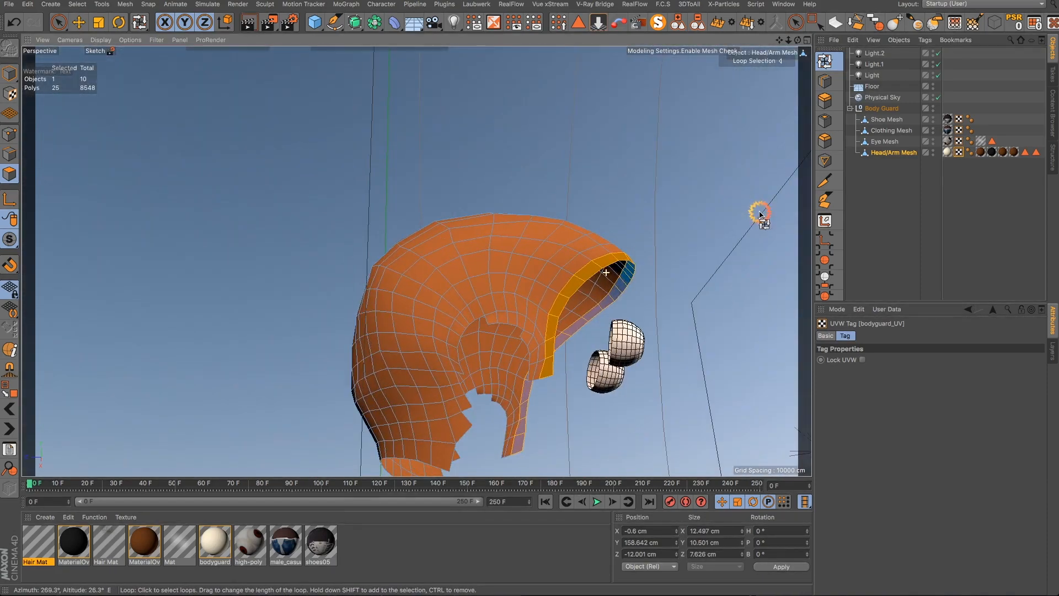
{"action": "left_click", "coordinate": [515, 322], "text": "shift"}
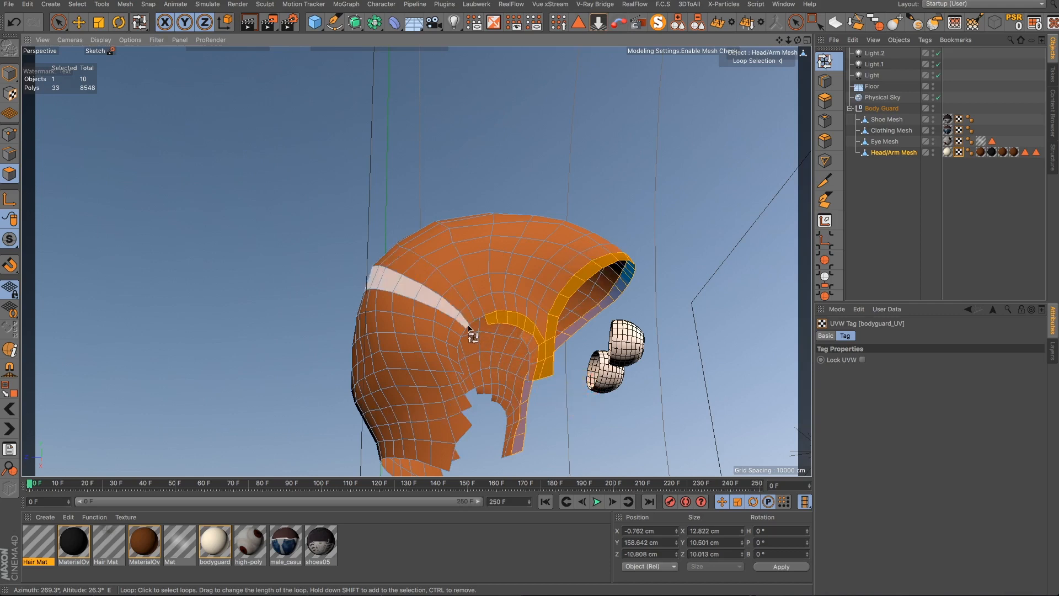
{"action": "left_click", "coordinate": [447, 453], "text": "shift"}
- Add more polygon loops along the back and side edges of the hair area to the selection
{"action": "left_click_drag", "start_coordinate": [428, 346], "coordinate": [706, 362], "text": "alt"}
{"action": "left_click_drag", "start_coordinate": [717, 361], "coordinate": [709, 359], "text": "alt"}
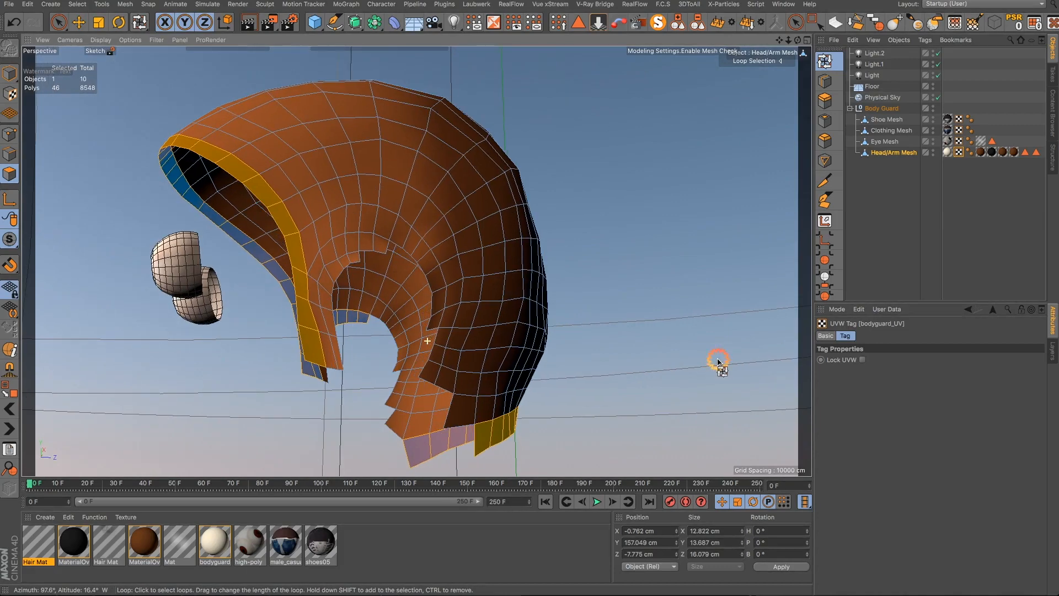
{"action": "left_click", "coordinate": [332, 275], "text": "shift"}
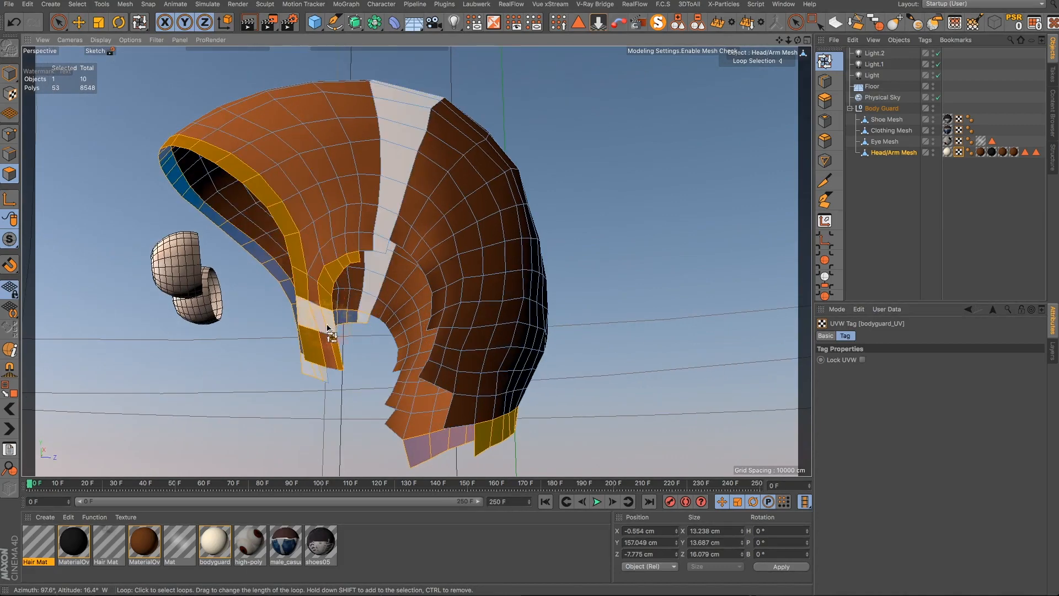
{"action": "left_click", "coordinate": [317, 318], "text": "shift"}
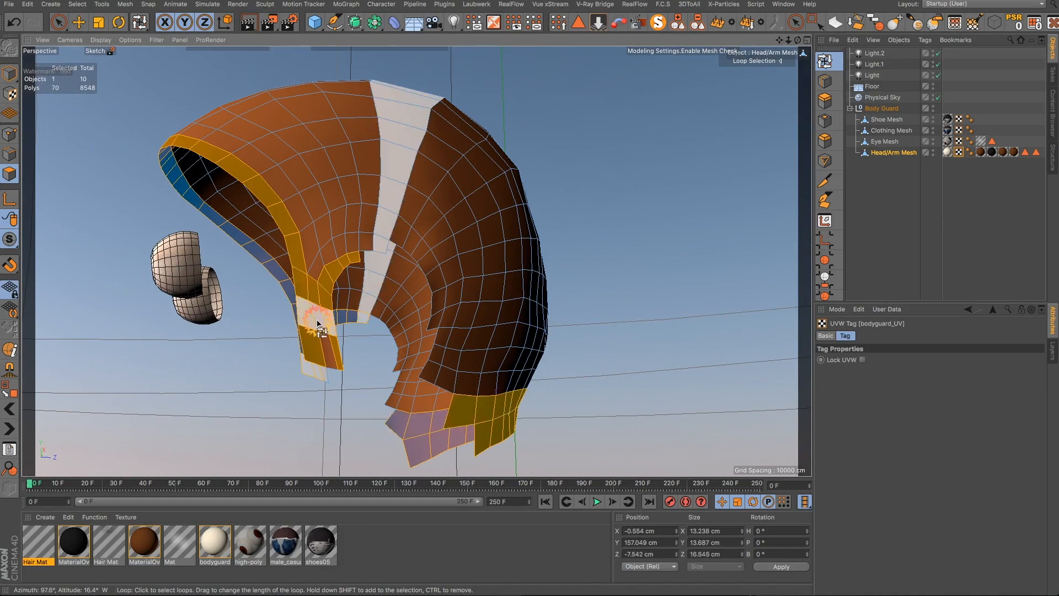
{"action": "left_click", "coordinate": [317, 322], "text": "shift"}
{"action": "left_click", "coordinate": [319, 348], "text": "shift"}
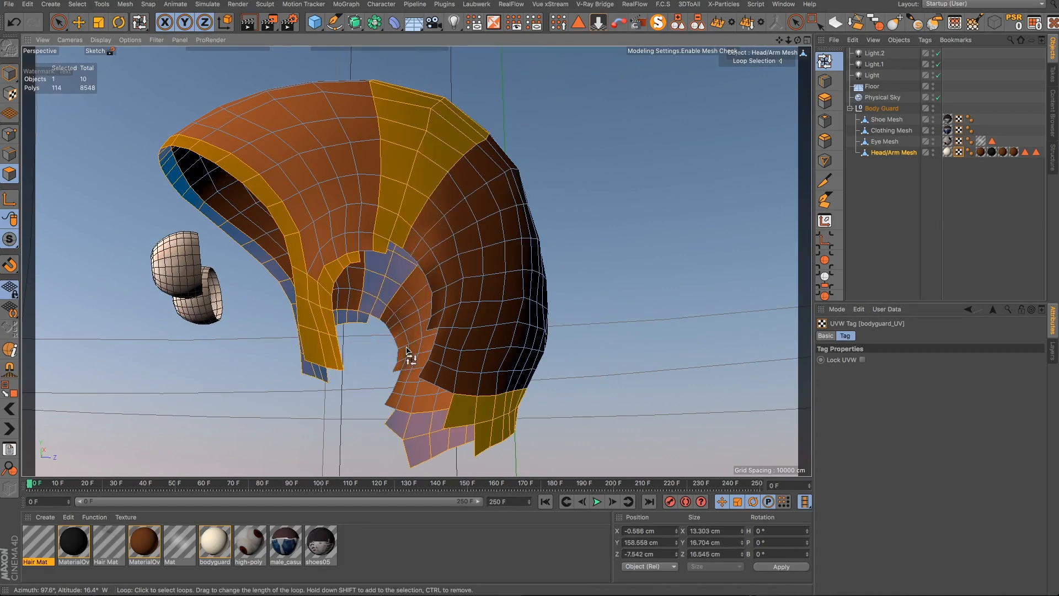
- Remove an overextended polygon loop and add the loop above the ear opening to the selection with Loop Selection
{"action": "left_click", "coordinate": [407, 351], "text": "ctrl"}
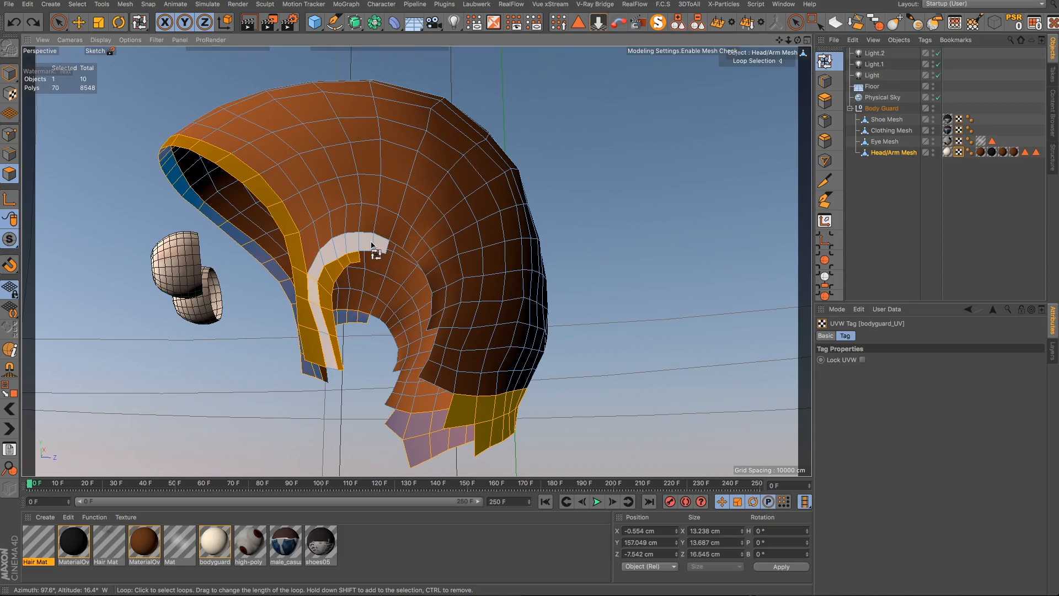
{"action": "left_click", "coordinate": [371, 246], "text": "shift"}
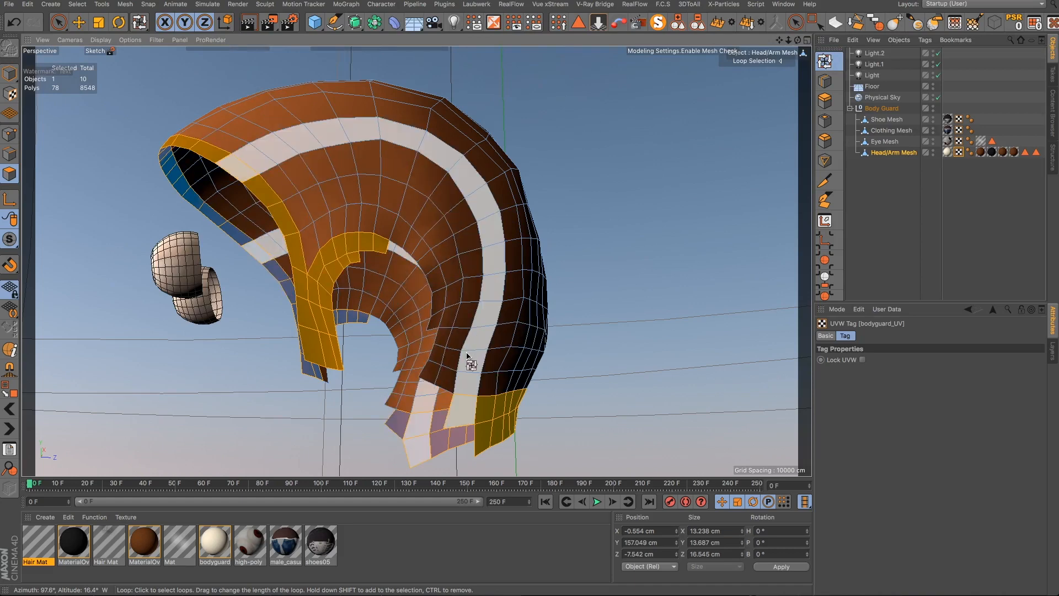
- Switch to Live Selection and paint in the missing polygons along the sideburn and behind the ear
{"action": "left_click_drag", "start_coordinate": [466, 357], "coordinate": [161, 366], "text": "alt"}
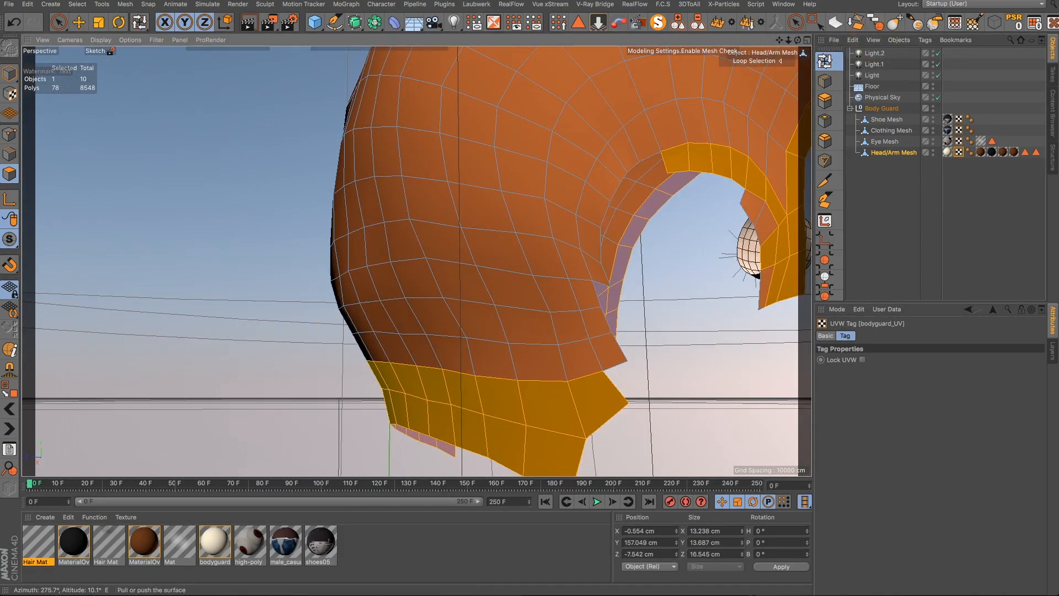
{"action": "left_click", "coordinate": [796, 22]}
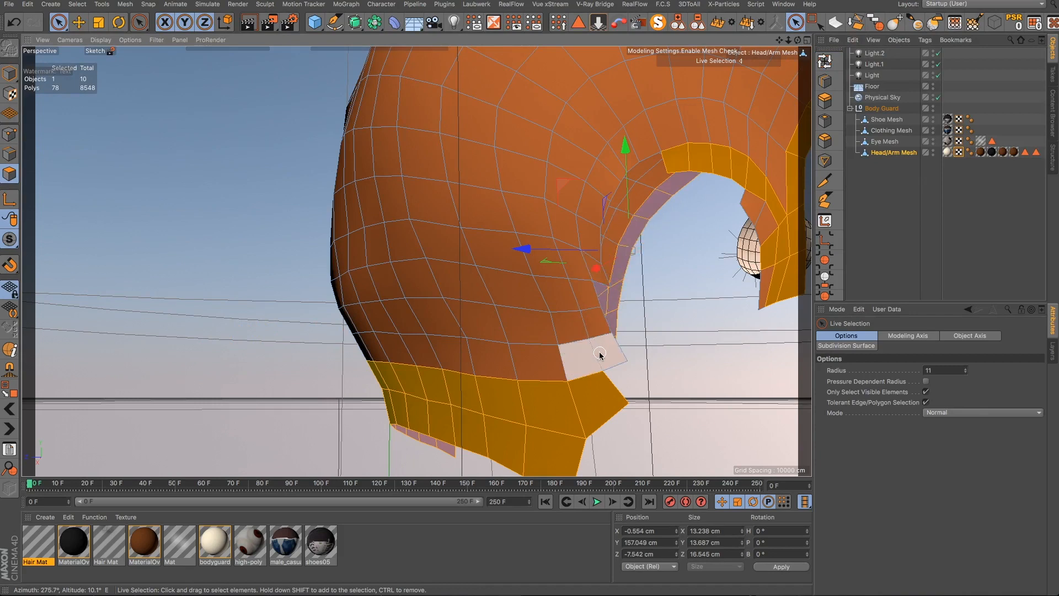
{"action": "mouse_move", "coordinate": [606, 354]}
{"action": "left_mouse_down", "text": "shift"}
{"action": "mouse_move", "coordinate": [588, 360]}
{"action": "mouse_move", "coordinate": [594, 298]}
{"action": "left_mouse_up", "text": "shift"}
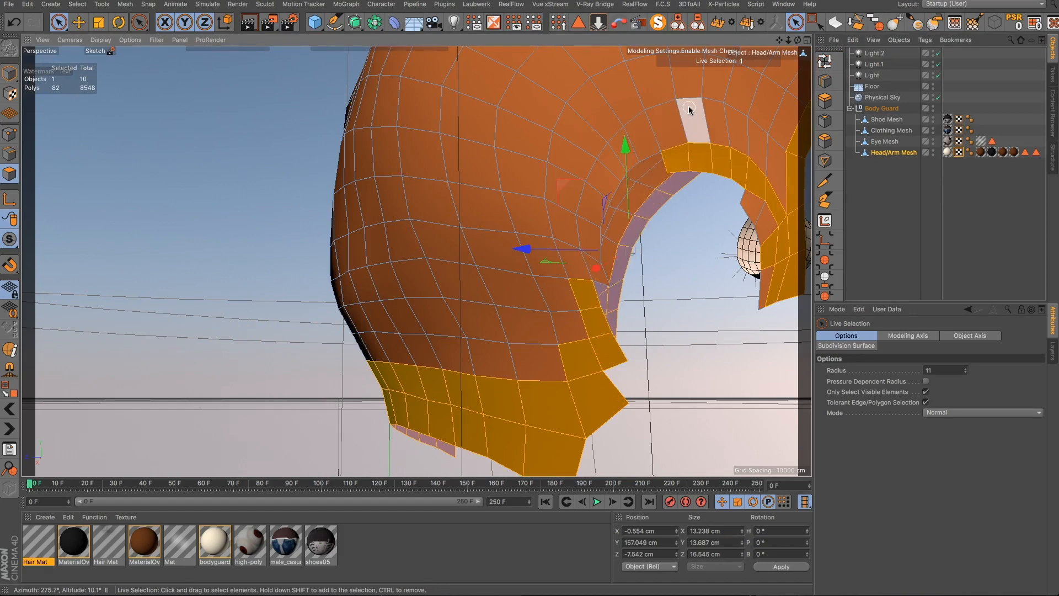
{"action": "left_click_drag", "start_coordinate": [689, 109], "coordinate": [669, 144], "text": "alt"}
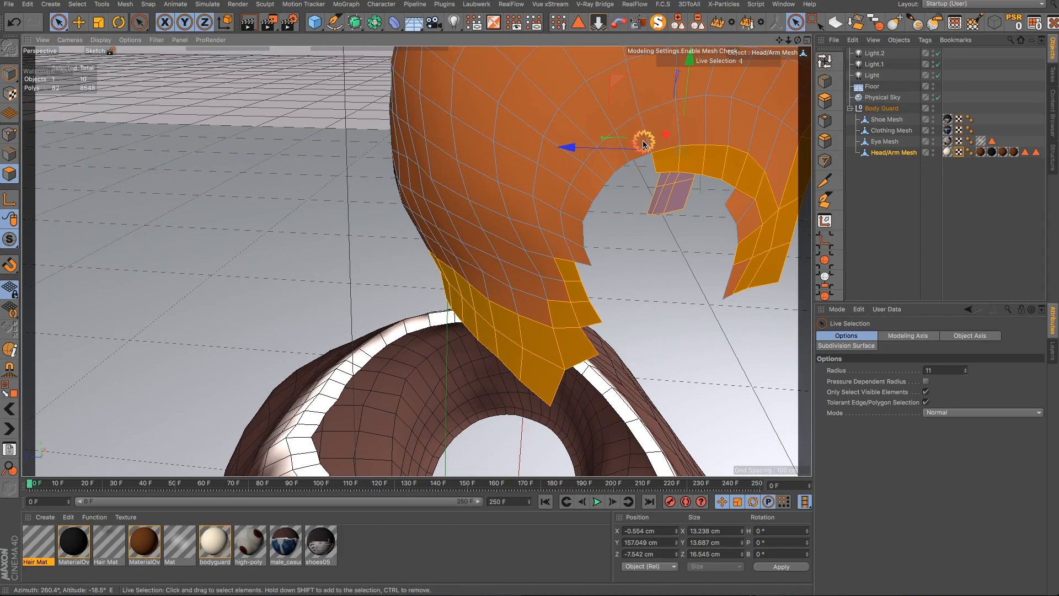
{"action": "mouse_move", "coordinate": [639, 142]}
{"action": "left_mouse_down", "text": "shift"}
{"action": "mouse_move", "coordinate": [588, 192]}
{"action": "mouse_move", "coordinate": [582, 256]}
{"action": "mouse_move", "coordinate": [598, 293]}
{"action": "left_mouse_up", "text": "shift"}
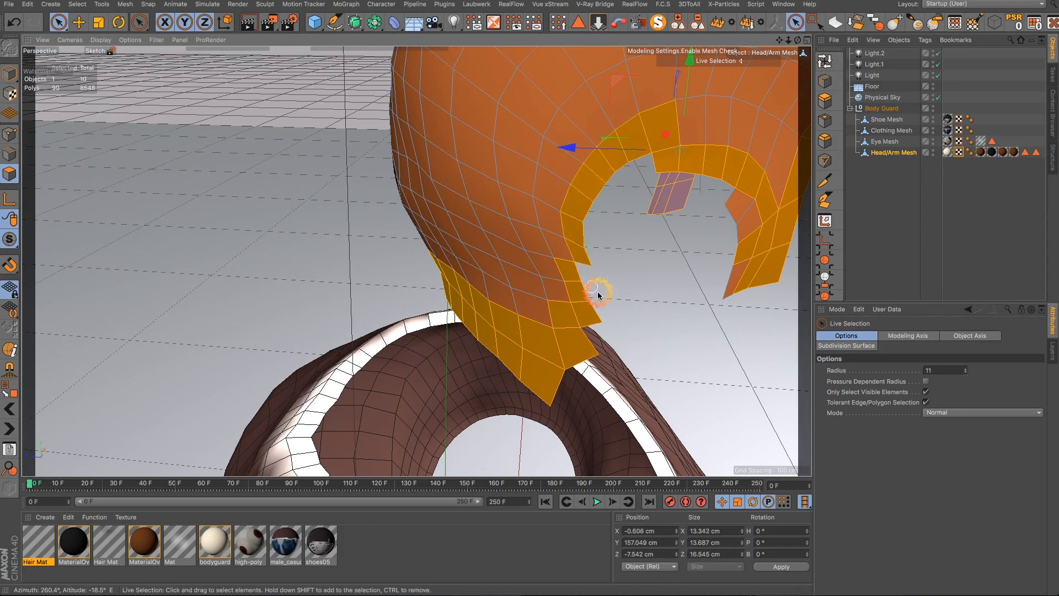
- Paint in the remaining gap polygons along the back and side edges of the hairline border
{"action": "scroll", "coordinate": [526, 286], "scroll_direction": "down", "scroll_amount": 4}
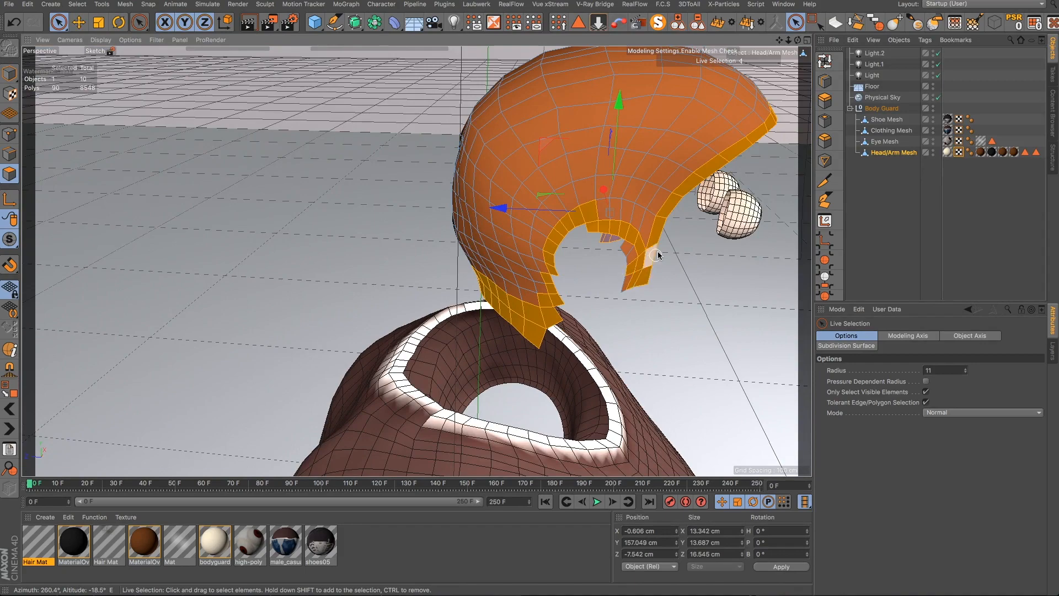
{"action": "scroll", "coordinate": [663, 247], "scroll_direction": "up", "scroll_amount": 5}
{"action": "scroll", "coordinate": [664, 247], "scroll_direction": "down", "scroll_amount": 8}
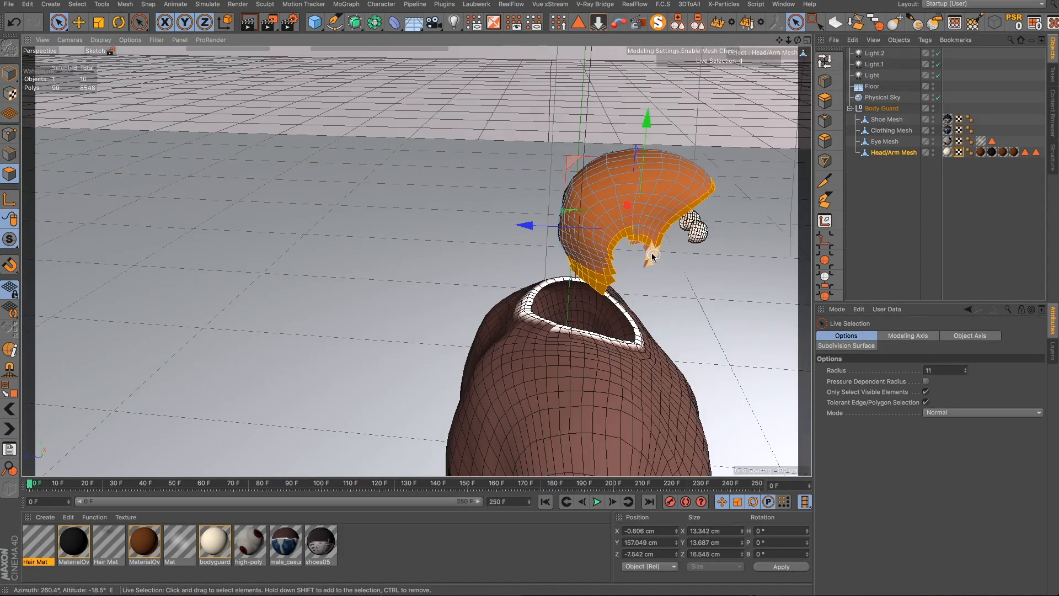
{"action": "scroll", "coordinate": [652, 255], "scroll_direction": "up", "scroll_amount": 5}
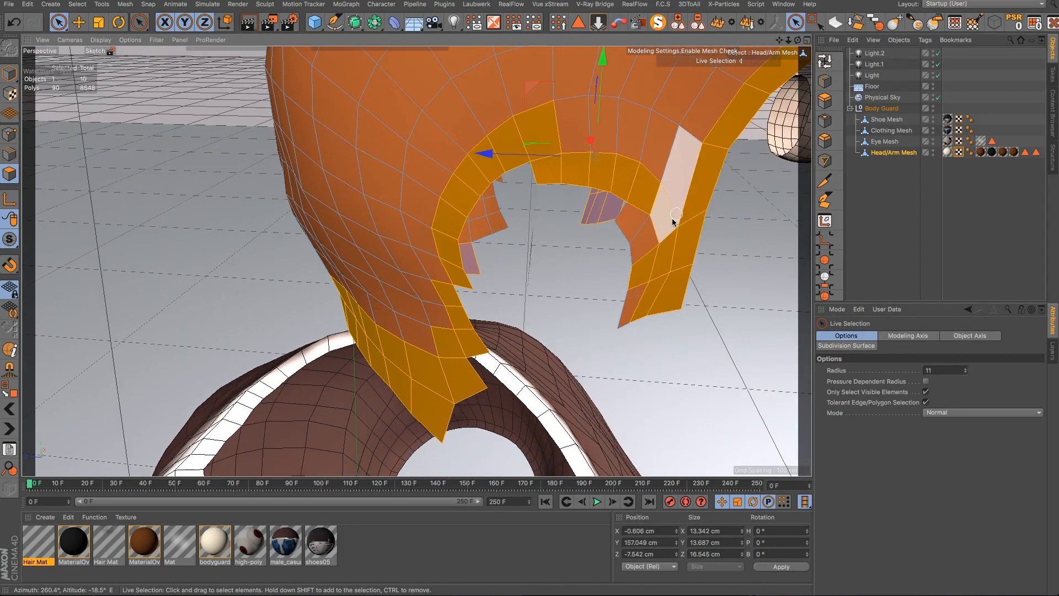
{"action": "mouse_move", "coordinate": [637, 234]}
{"action": "left_mouse_down", "text": "shift"}
{"action": "mouse_move", "coordinate": [631, 308]}
{"action": "mouse_move", "coordinate": [667, 215]}
{"action": "mouse_move", "coordinate": [707, 191]}
{"action": "mouse_move", "coordinate": [780, 178]}
{"action": "left_mouse_up", "text": "shift"}
{"action": "left_click_drag", "start_coordinate": [613, 243], "coordinate": [658, 268], "text": "alt"}
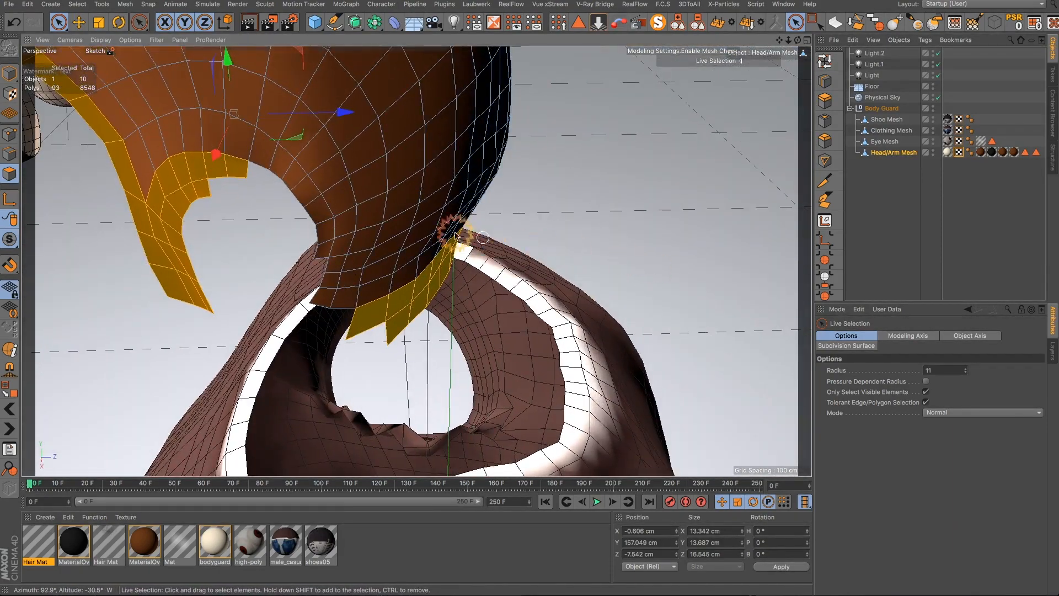
{"action": "left_click", "coordinate": [272, 166], "text": "shift"}
{"action": "mouse_move", "coordinate": [272, 167]}
{"action": "left_mouse_down", "text": "shift"}
{"action": "mouse_move", "coordinate": [303, 218]}
{"action": "mouse_move", "coordinate": [315, 217]}
{"action": "mouse_move", "coordinate": [329, 309]}
{"action": "mouse_move", "coordinate": [397, 281]}
{"action": "mouse_move", "coordinate": [430, 254]}
{"action": "mouse_move", "coordinate": [427, 243]}
{"action": "left_mouse_up", "text": "shift"}
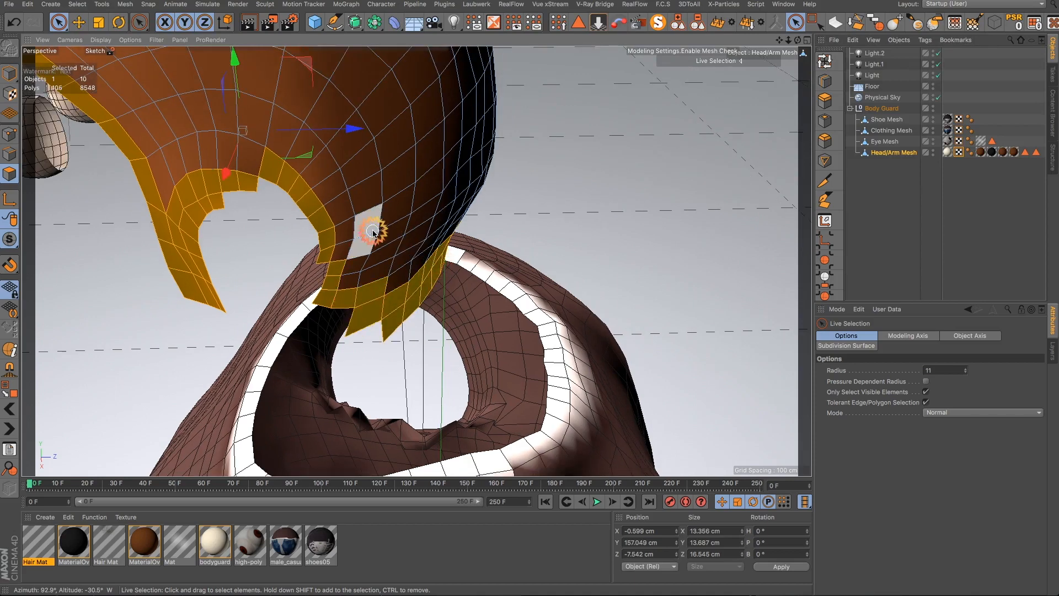
{"action": "left_click_drag", "start_coordinate": [421, 180], "coordinate": [198, 145], "text": "alt"}
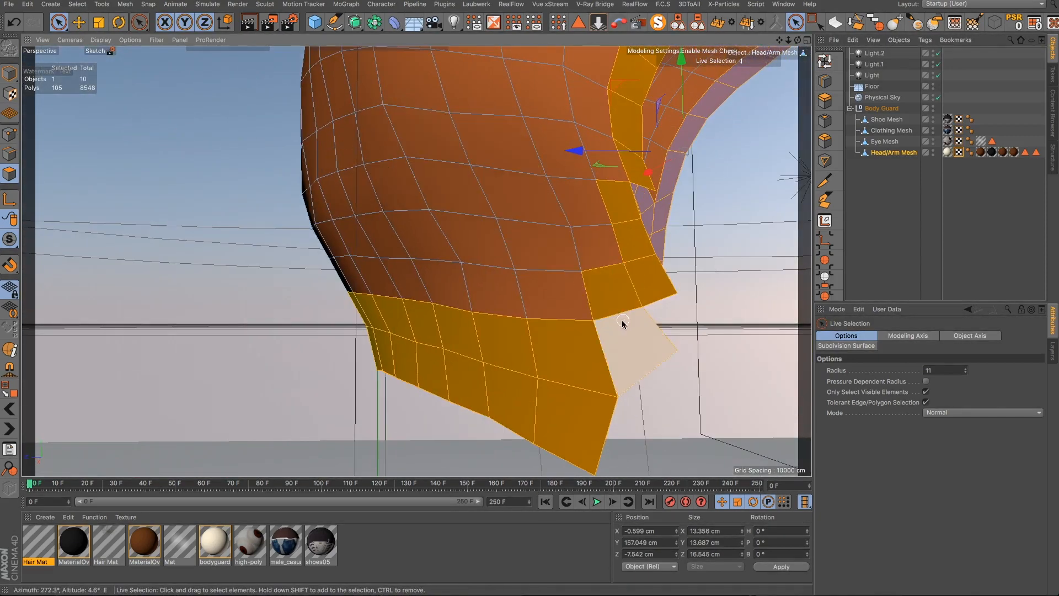
{"action": "left_click", "coordinate": [622, 196], "text": "shift"}
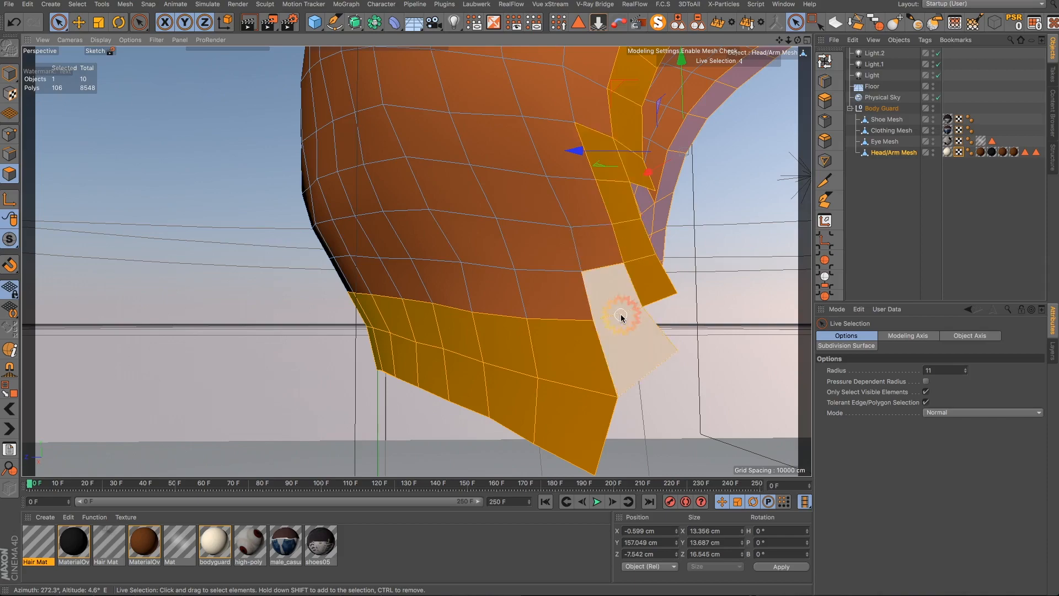
- Add the stray unselected polygons around the ear opening to the hairline border selection
{"action": "scroll", "coordinate": [620, 317], "scroll_direction": "down", "scroll_amount": 5}
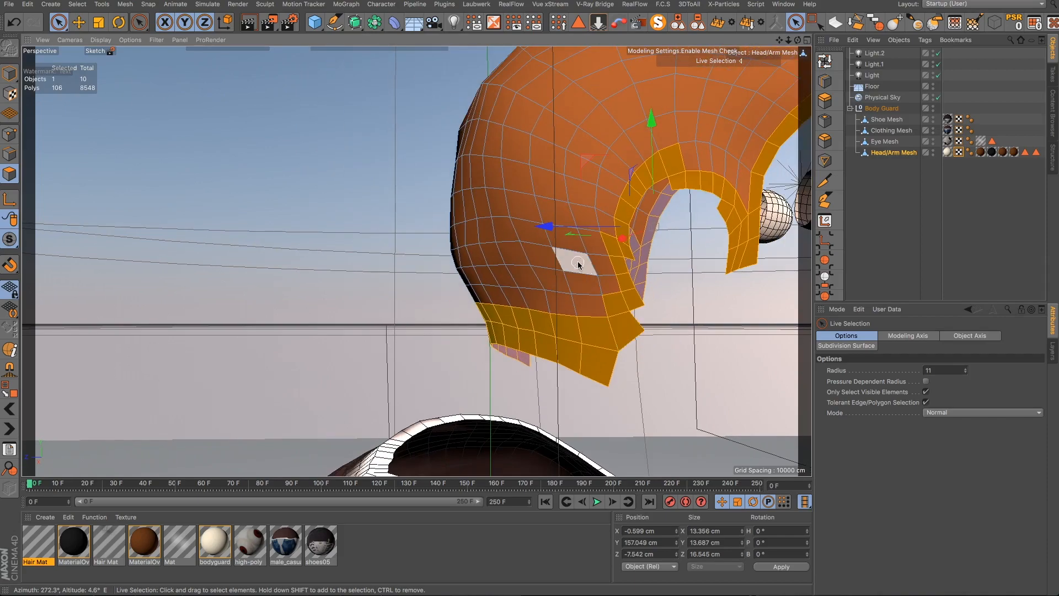
{"action": "left_click_drag", "start_coordinate": [576, 255], "coordinate": [702, 359], "text": "alt"}
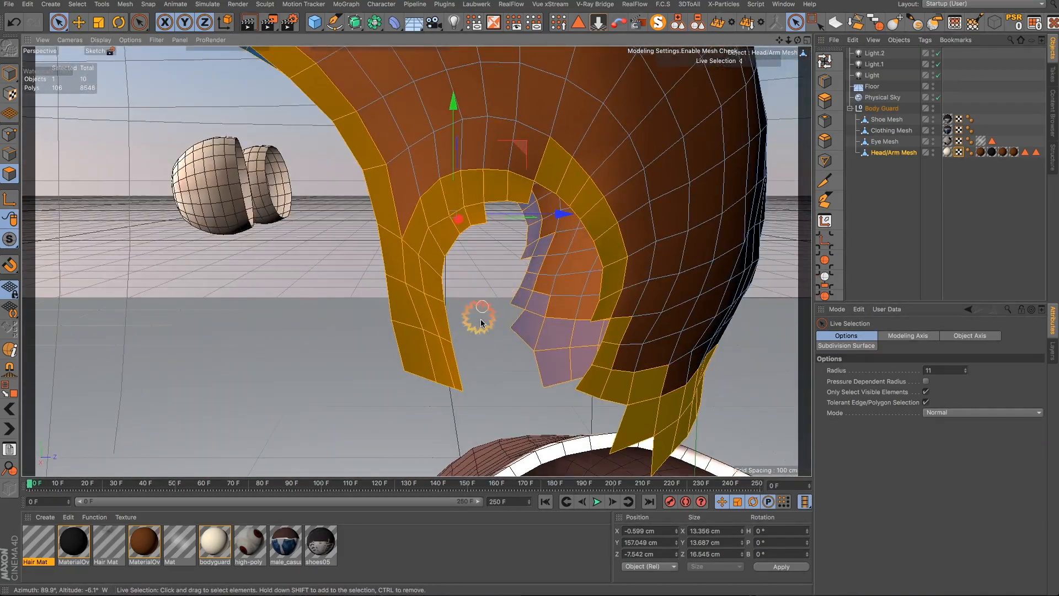
{"action": "left_click", "coordinate": [623, 309], "text": "shift"}
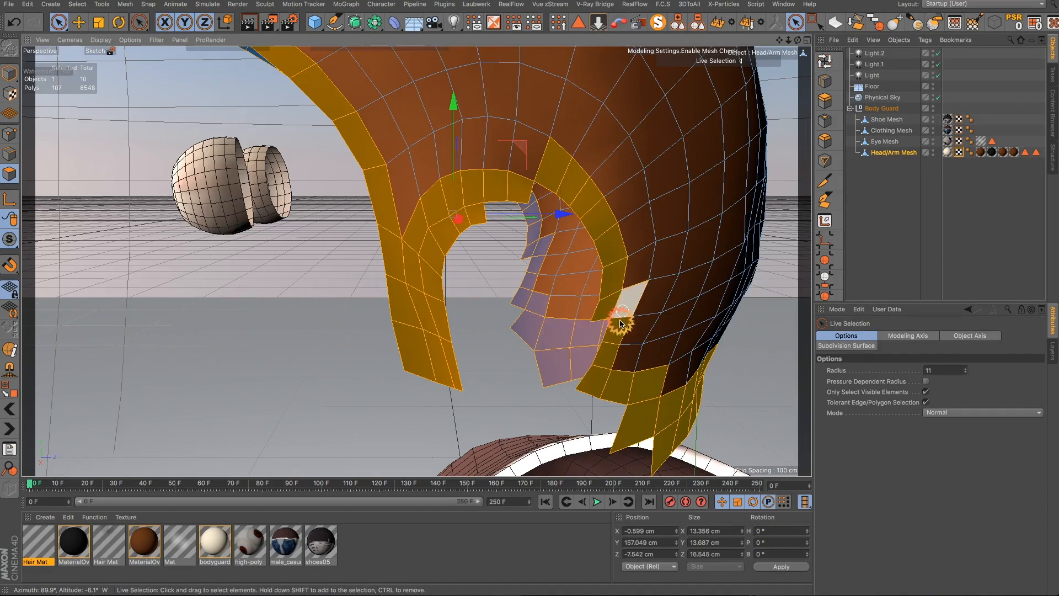
{"action": "scroll", "coordinate": [627, 356], "scroll_direction": "down", "scroll_amount": 5}
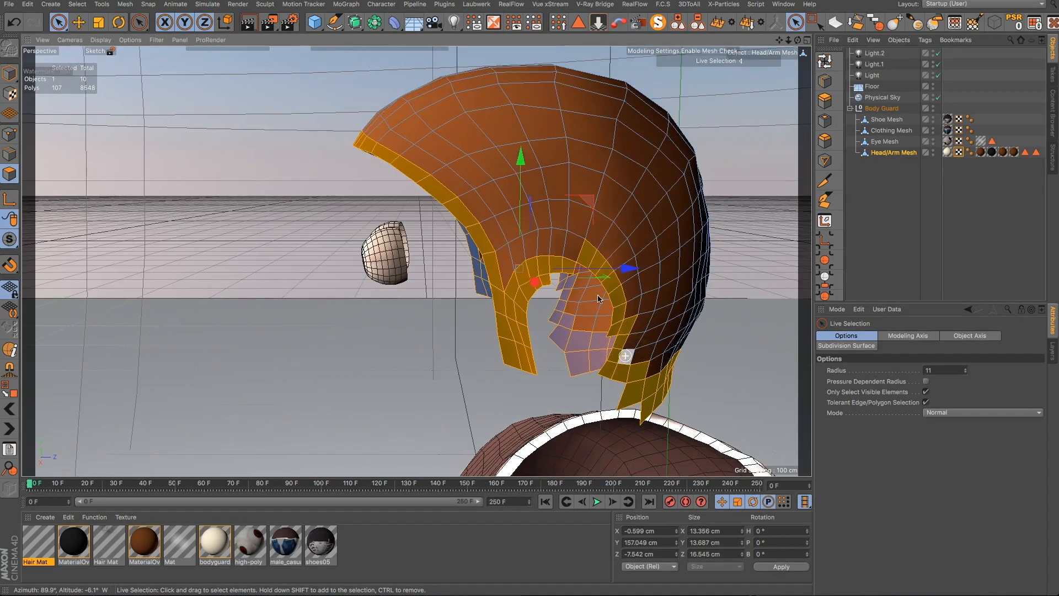
{"action": "left_click", "coordinate": [573, 248], "text": "shift"}
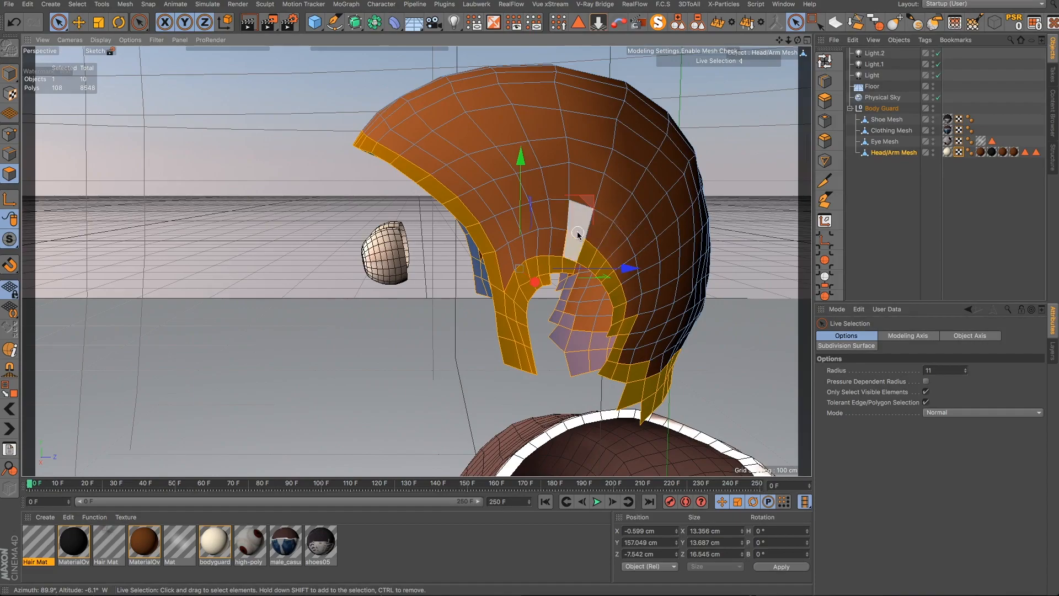
{"action": "left_click_drag", "start_coordinate": [578, 234], "coordinate": [749, 252], "text": "alt"}
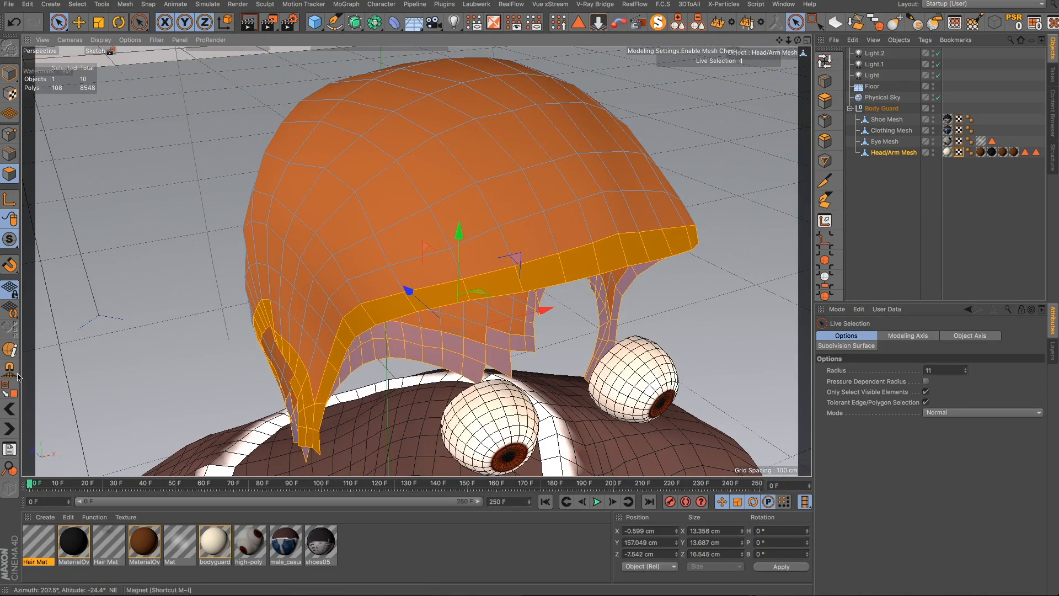
- Fill the scalp area enclosed by the hairline border selection with Fill Selection
{"action": "left_click", "coordinate": [9, 386]}
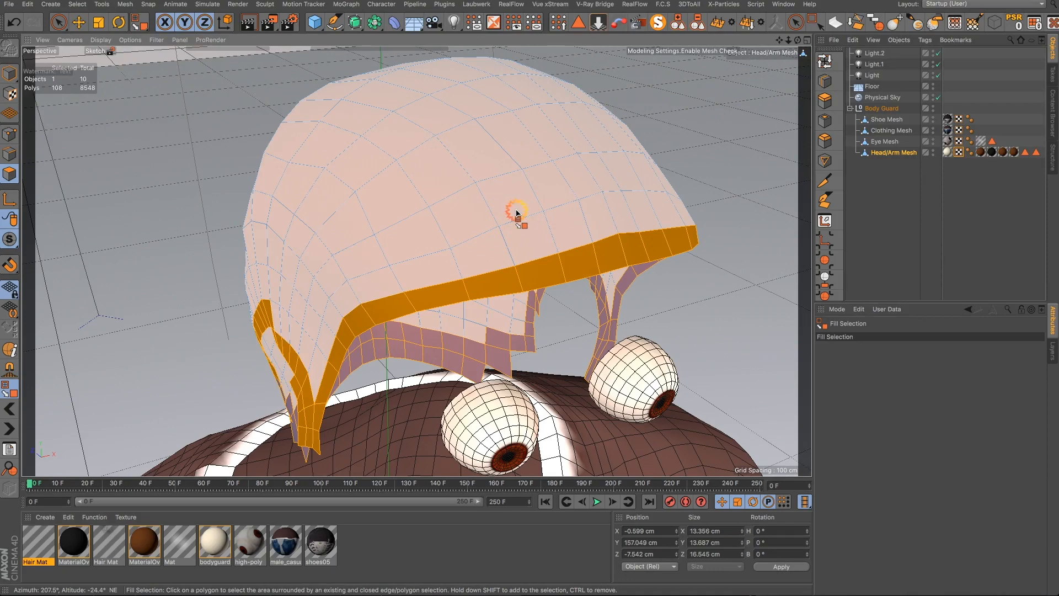
{"action": "left_click", "coordinate": [516, 213], "text": "shift"}
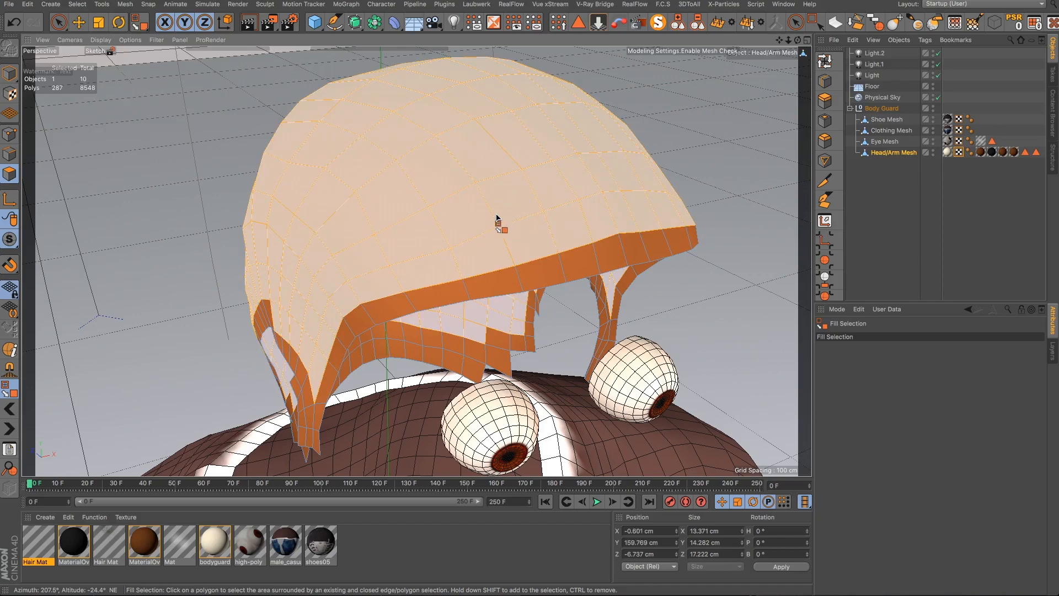
{"action": "scroll", "coordinate": [496, 217], "scroll_direction": "down", "scroll_amount": 3}
{"action": "left_click_drag", "start_coordinate": [487, 223], "coordinate": [701, 147], "text": "alt"}
- Undo an added polygon loop across the back of the head
{"action": "left_click", "coordinate": [822, 60]}
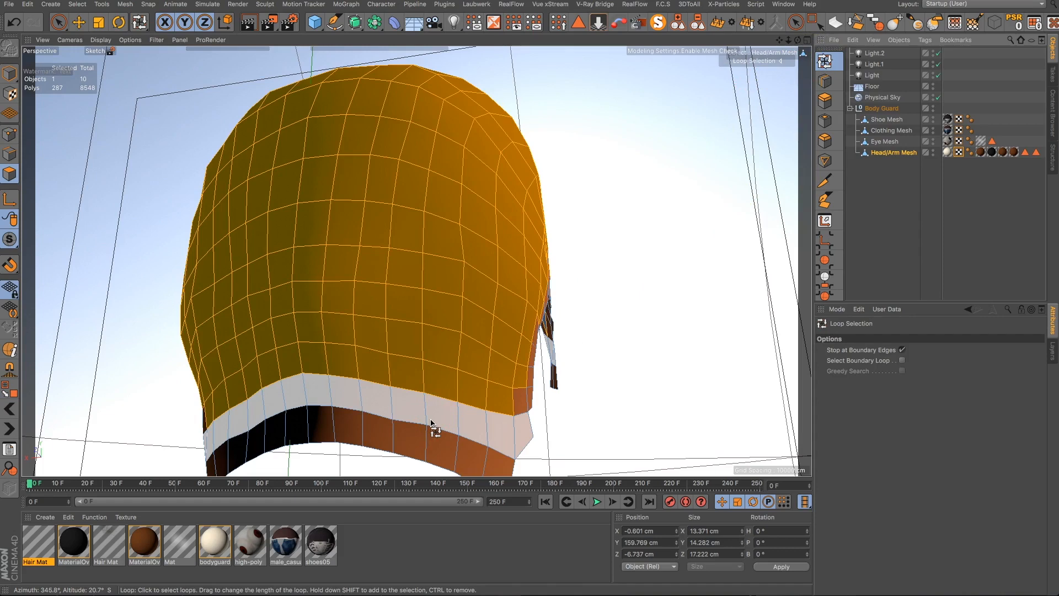
{"action": "left_click", "coordinate": [433, 425], "text": "shift"}
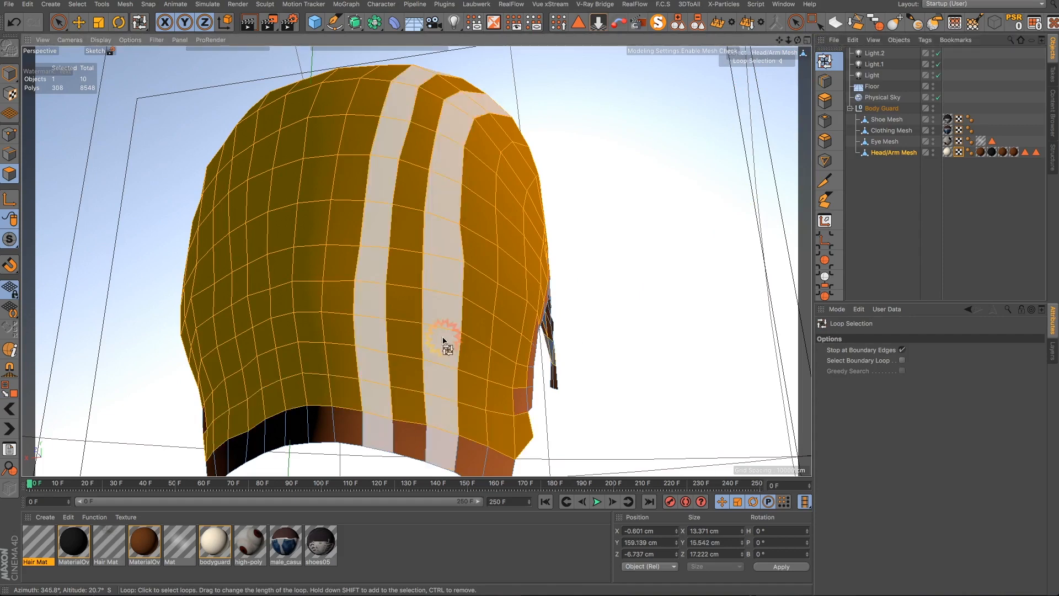
{"action": "left_click", "coordinate": [143, 38]}
{"action": "left_click", "coordinate": [65, 24]}
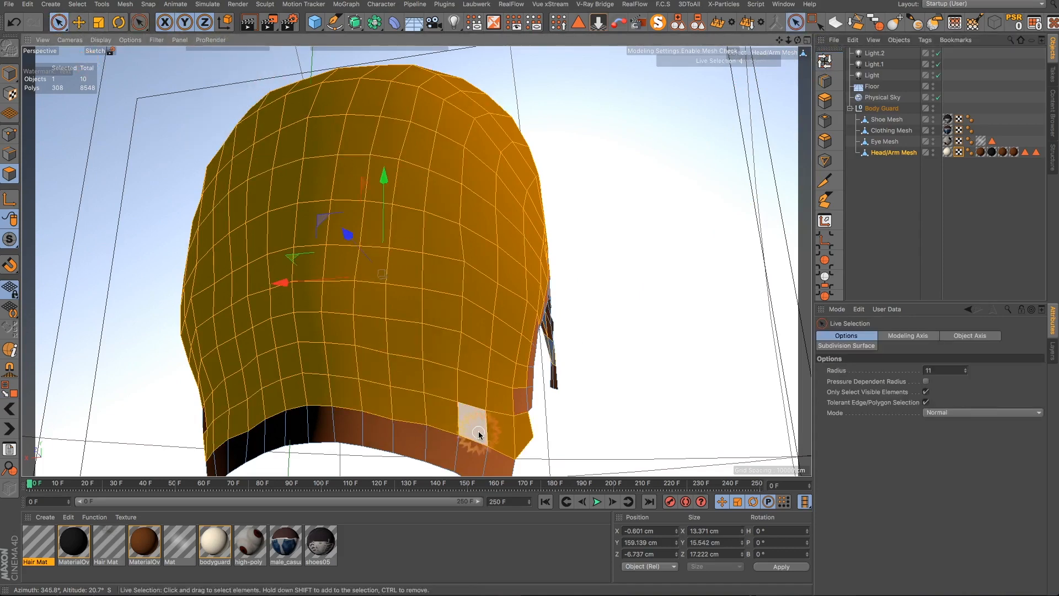
{"action": "left_click_drag", "start_coordinate": [479, 435], "coordinate": [549, 432], "text": "alt"}
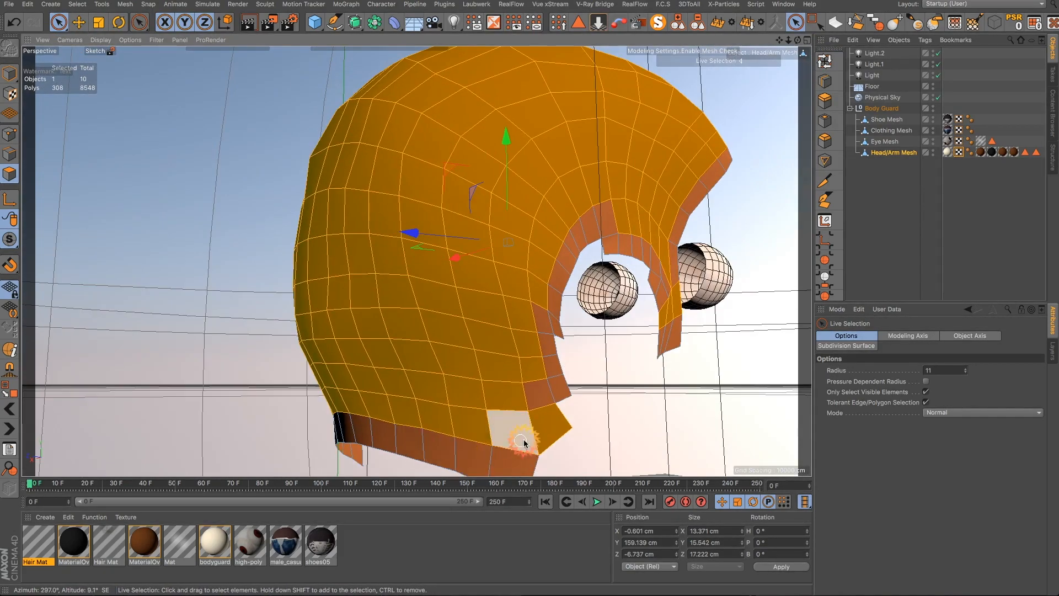
{"action": "key", "text": "super+z"}
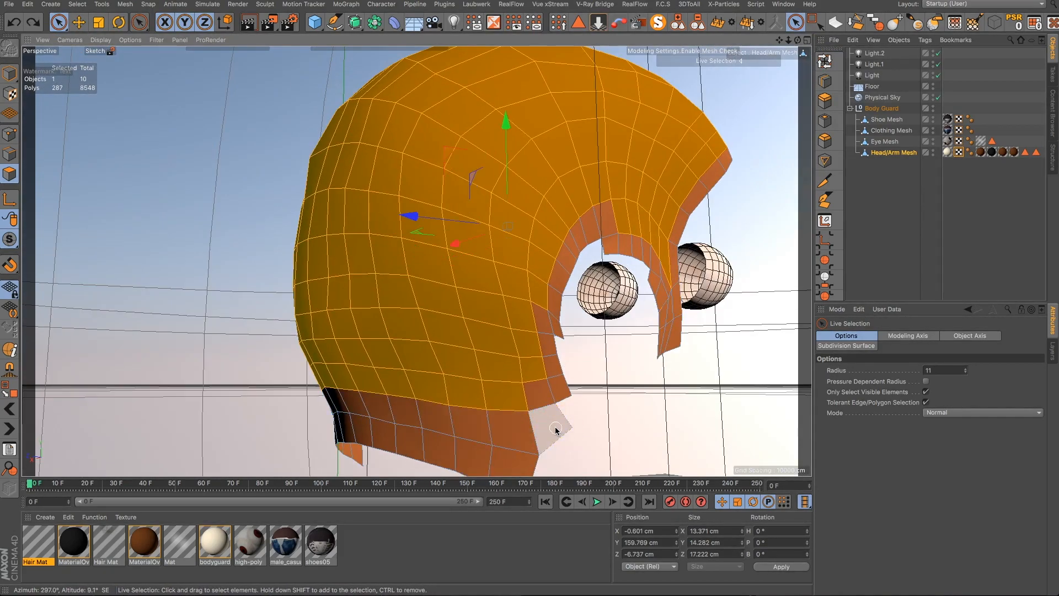
- Save the current scalp polygon selection as a polygon selection tag with Set Selection
{"action": "left_click_drag", "start_coordinate": [487, 428], "coordinate": [455, 447], "text": "alt"}
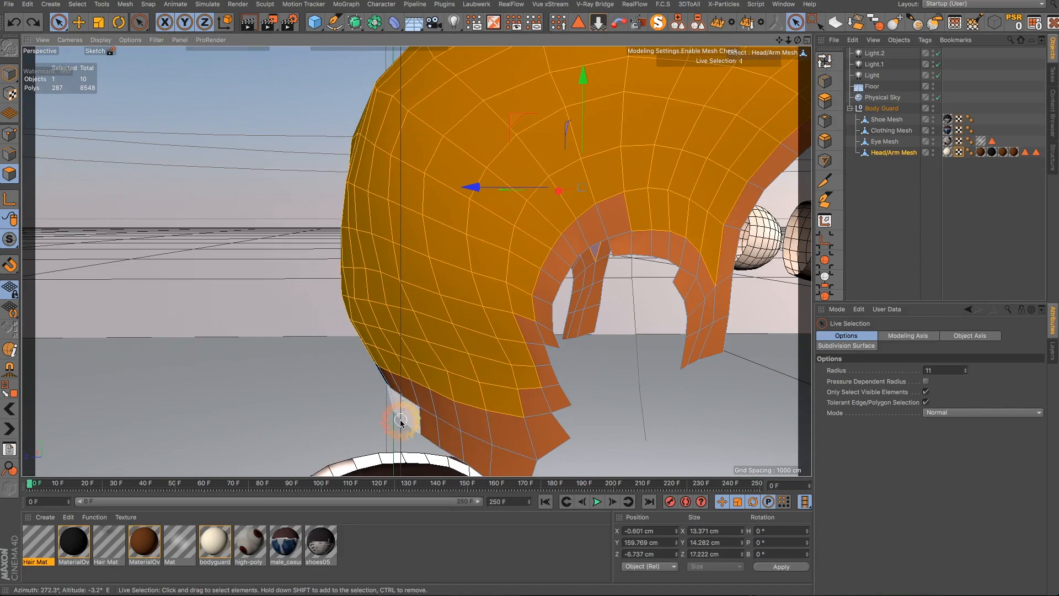
{"action": "scroll", "coordinate": [399, 424], "scroll_direction": "down", "scroll_amount": 2}
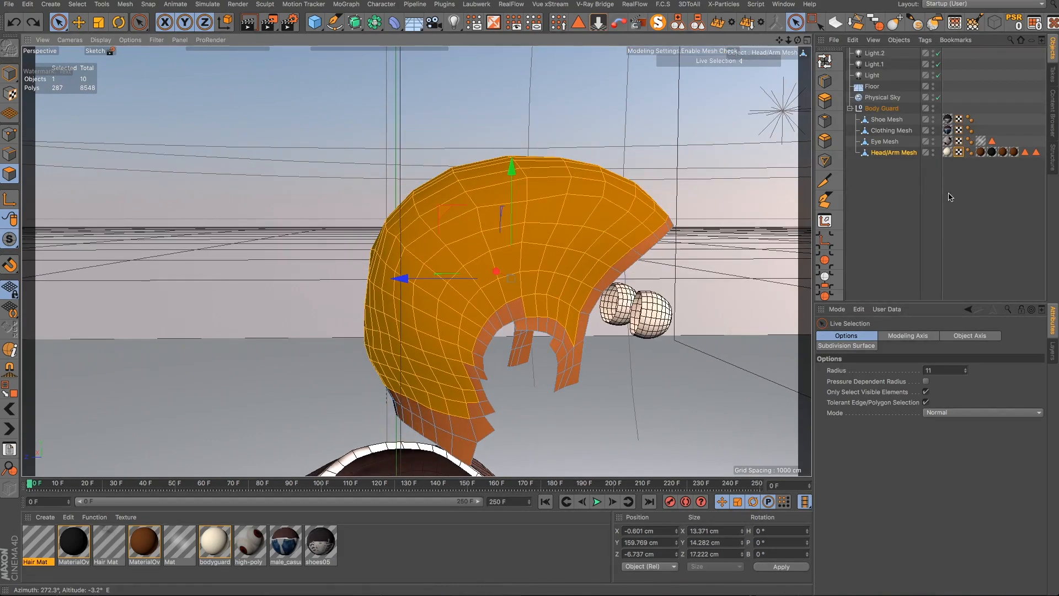
{"action": "scroll", "coordinate": [832, 284], "scroll_direction": "down", "scroll_amount": 5}
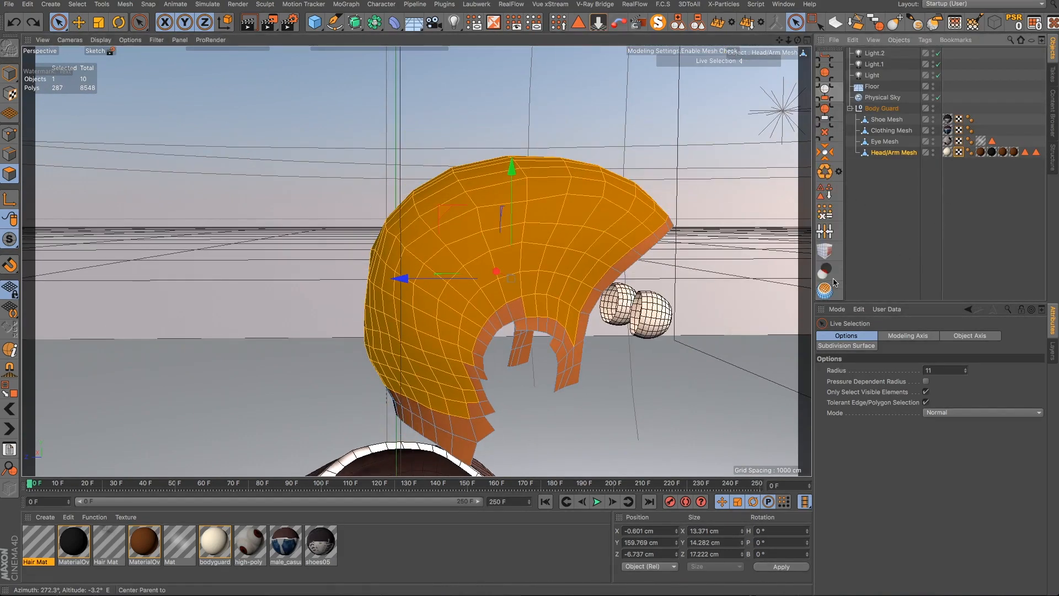
{"action": "left_click", "coordinate": [827, 196]}
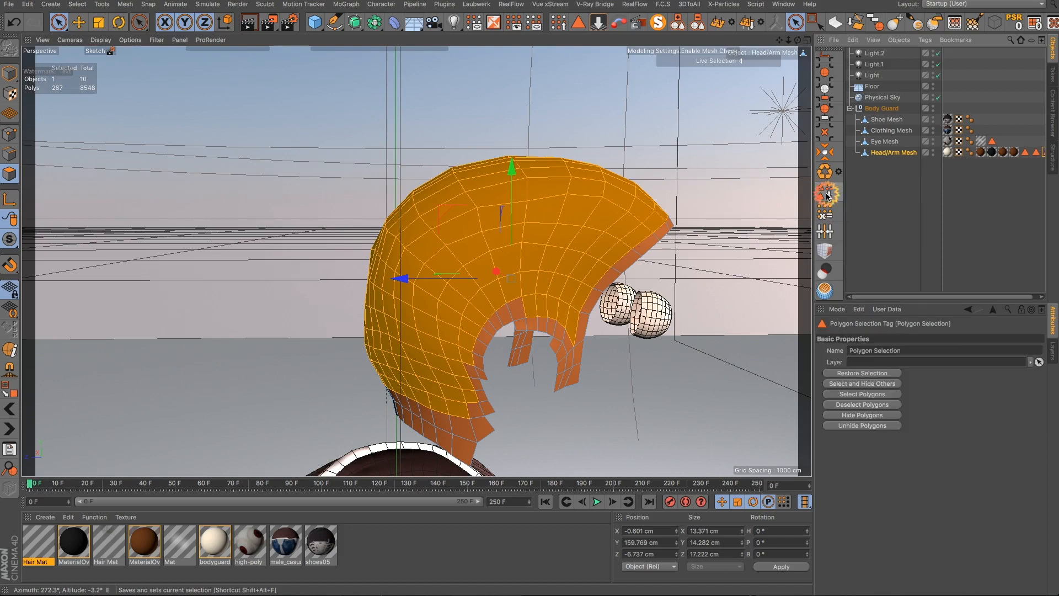
{"action": "left_click", "coordinate": [898, 353]}
{"action": "left_click", "coordinate": [814, 351]}
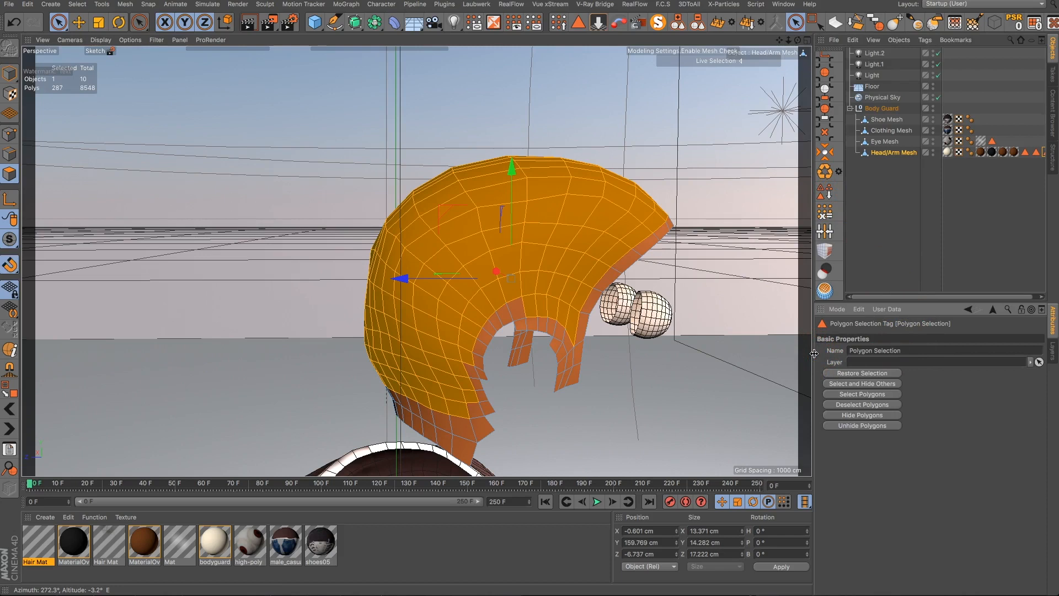
{"action": "key", "text": "ctrl+z"}
{"action": "key", "text": "p"}
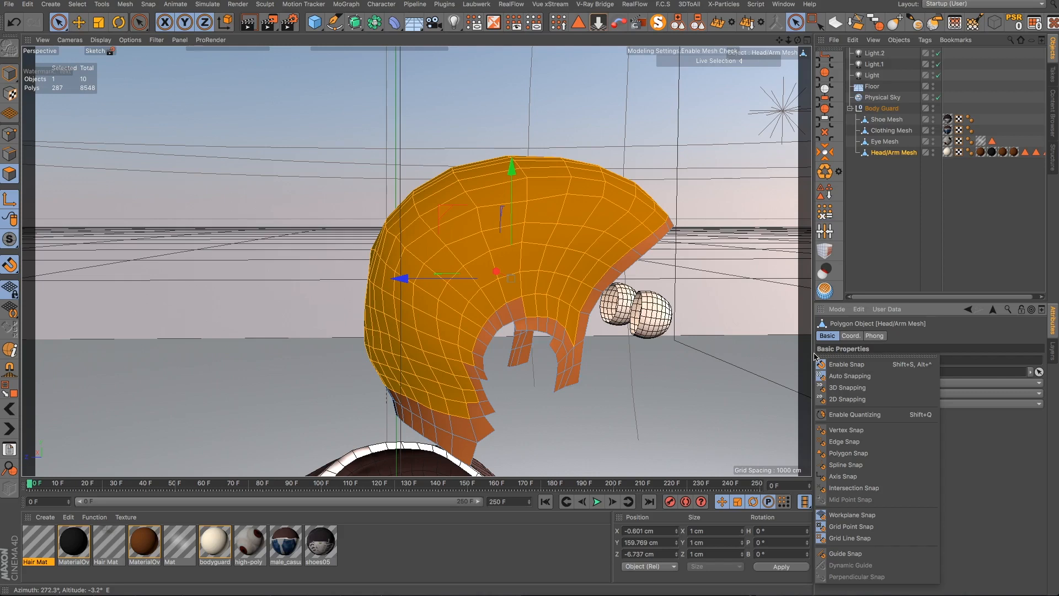
{"action": "left_click", "coordinate": [943, 339]}
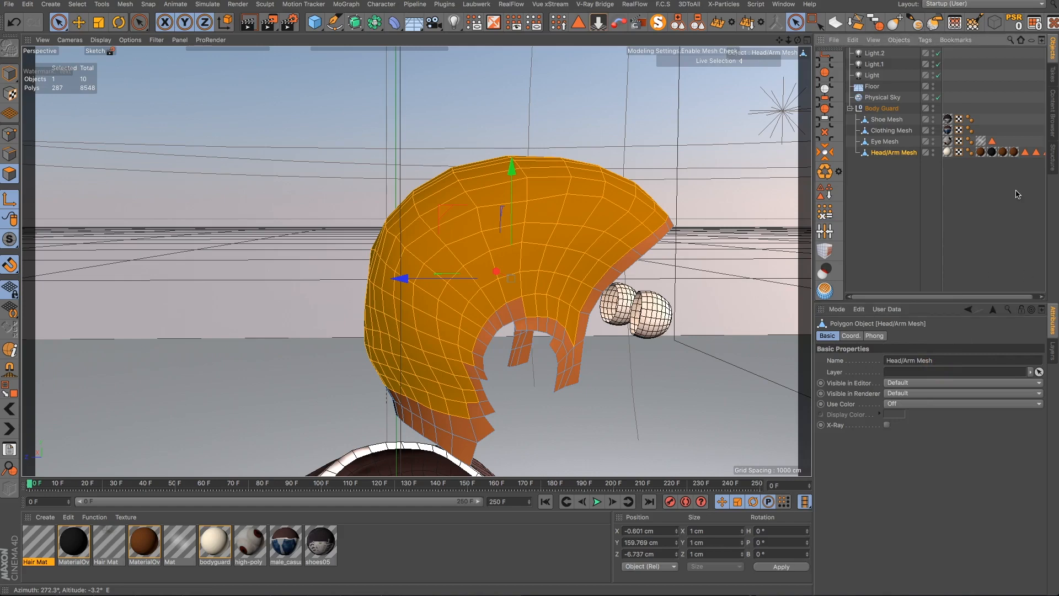
{"action": "left_click_drag", "start_coordinate": [1001, 296], "coordinate": [1007, 297]}
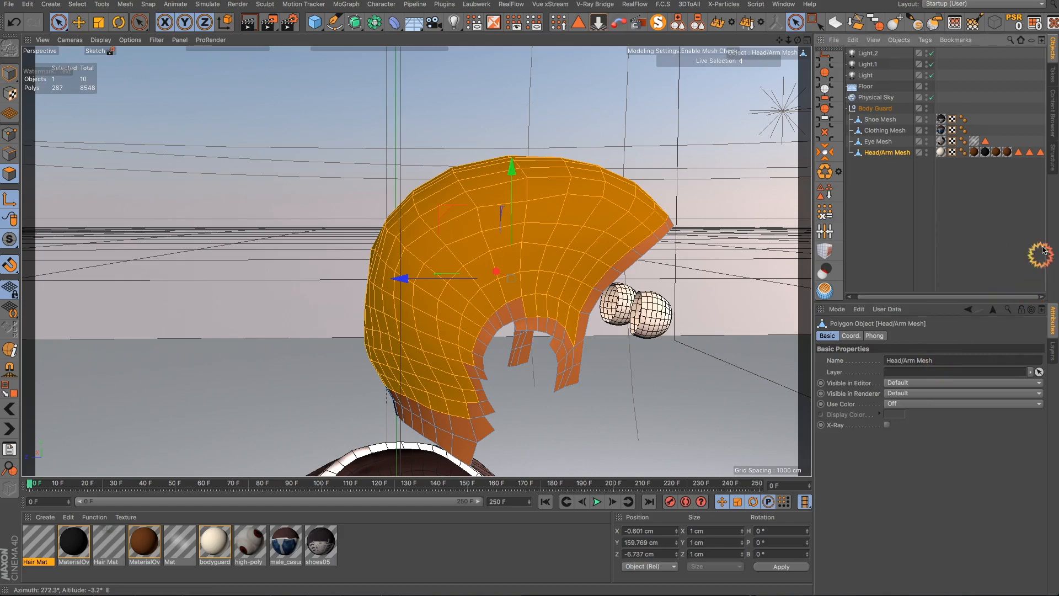
- Rename the new polygon selection tag on the head mesh to Scalp
{"action": "left_click", "coordinate": [1040, 153]}
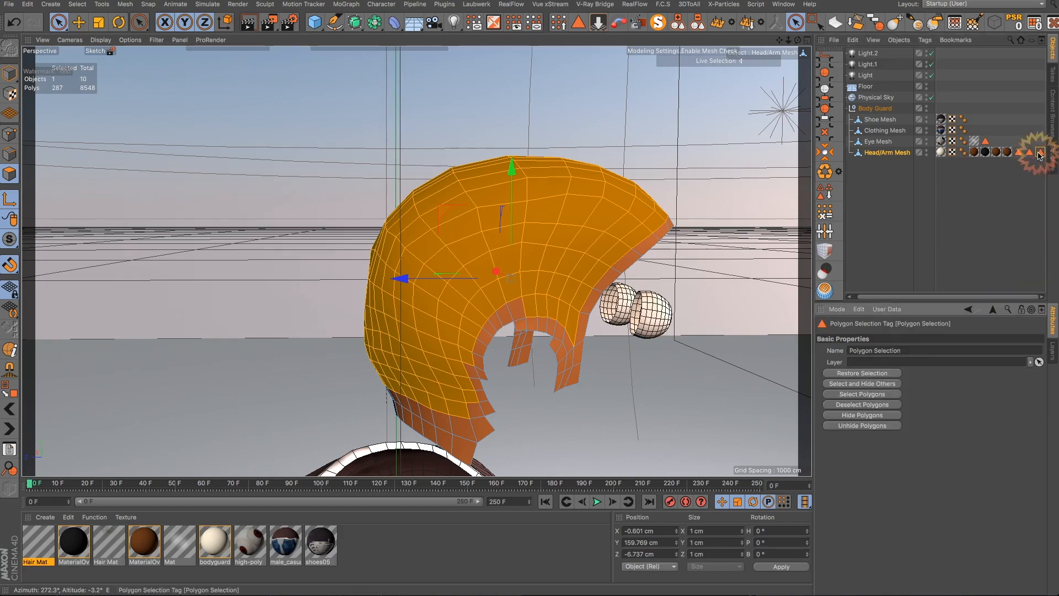
{"action": "left_click", "coordinate": [835, 350]}
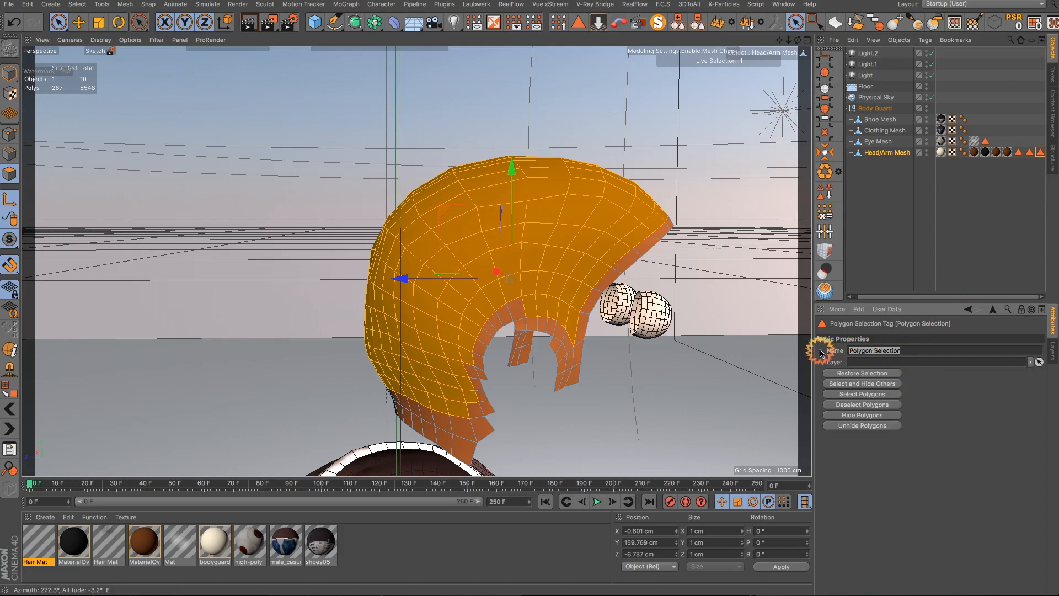
{"action": "type", "text": "Scalp"}
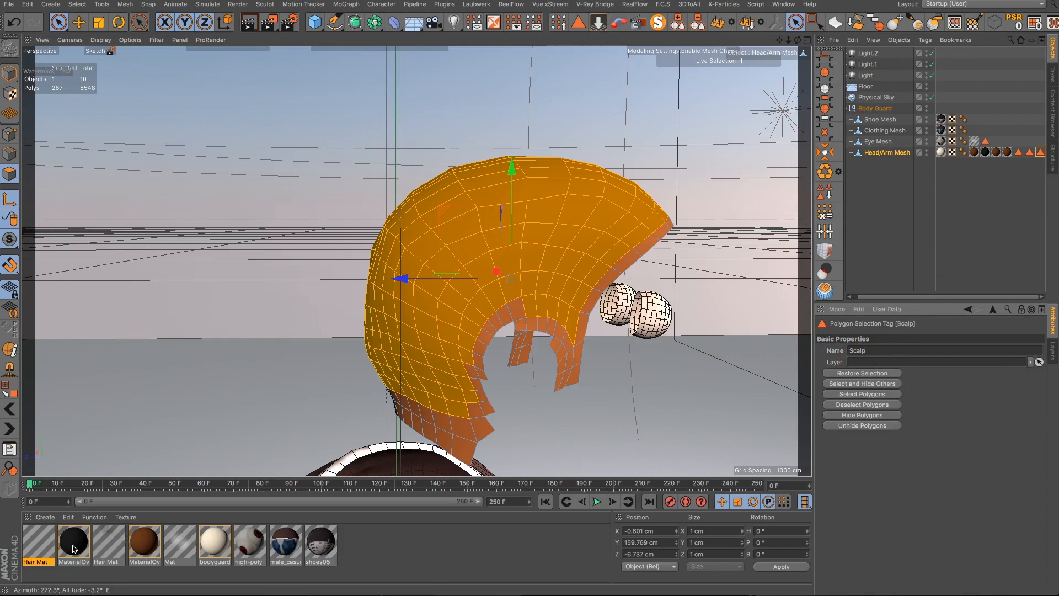
- Apply the MaterialOverwrite.1 material to the Scalp polygon selection on the head
{"action": "left_click", "coordinate": [74, 548]}
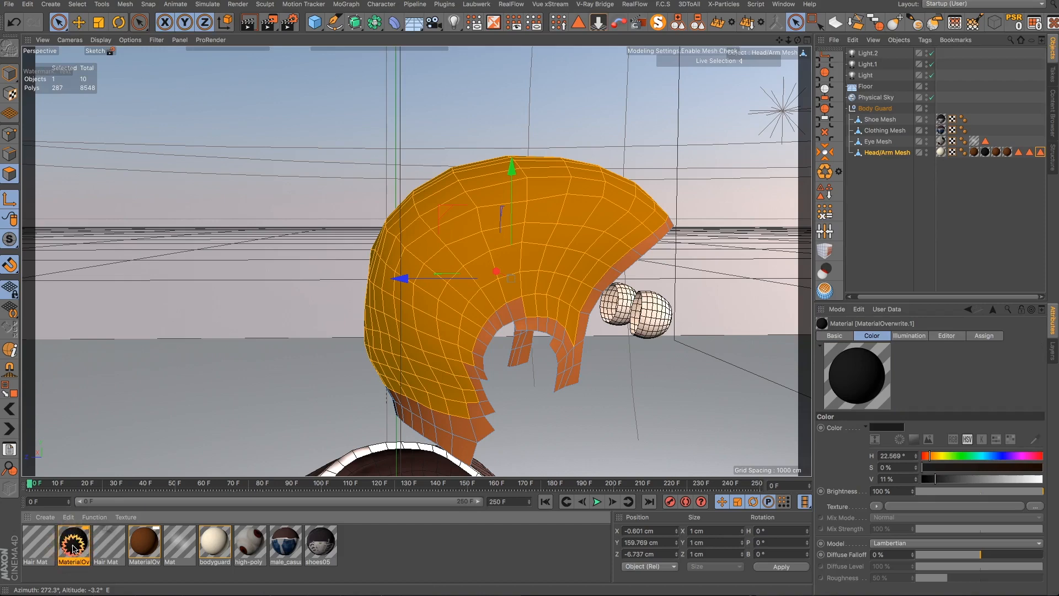
{"action": "left_click_drag", "start_coordinate": [73, 547], "coordinate": [469, 304]}
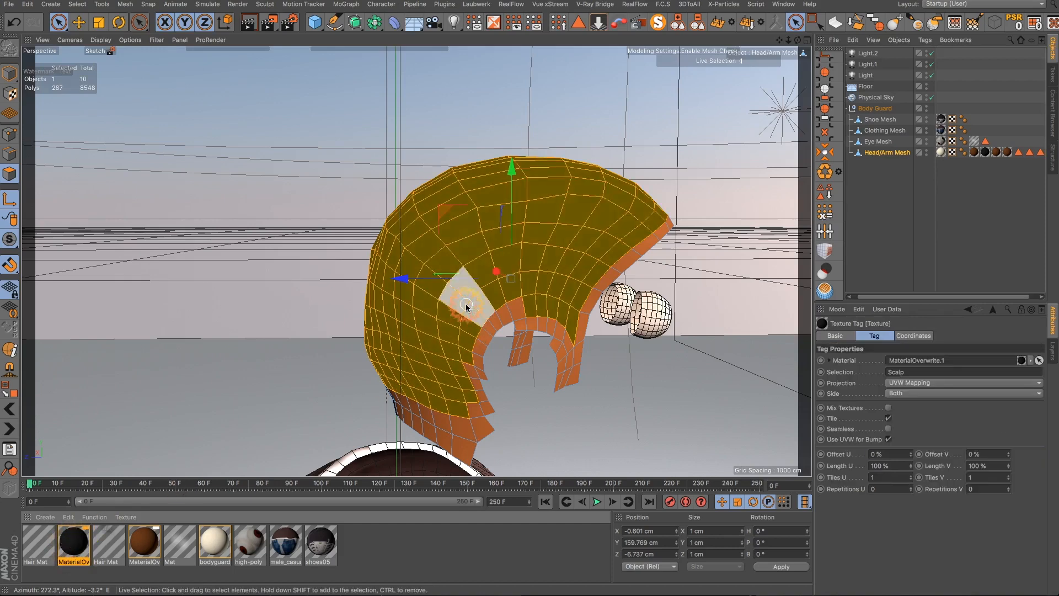
{"action": "left_click_drag", "start_coordinate": [592, 269], "coordinate": [237, 271], "text": "alt"}
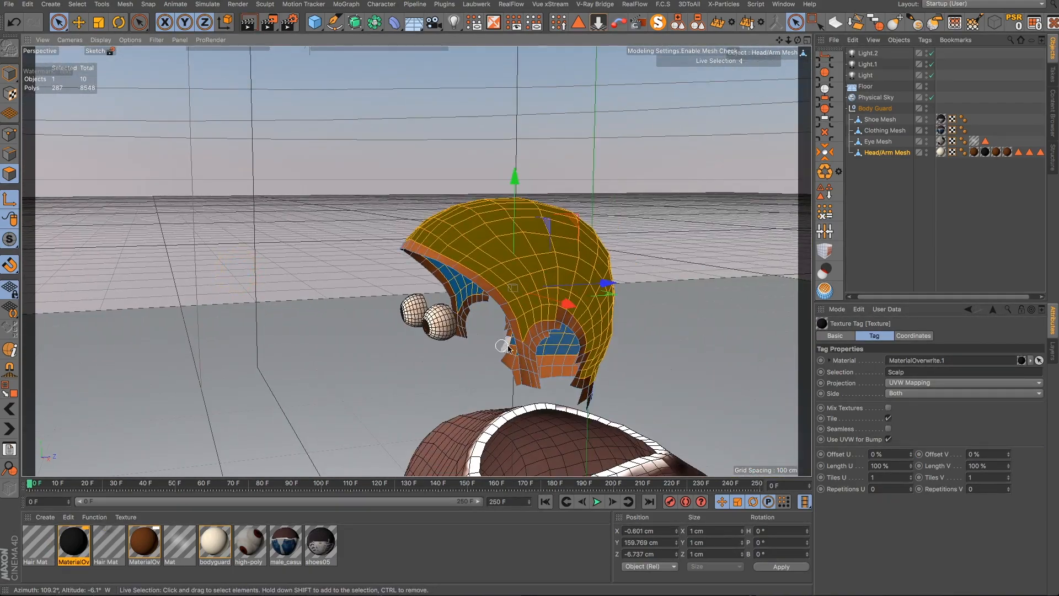
{"action": "scroll", "coordinate": [573, 340], "scroll_direction": "up", "scroll_amount": 3}
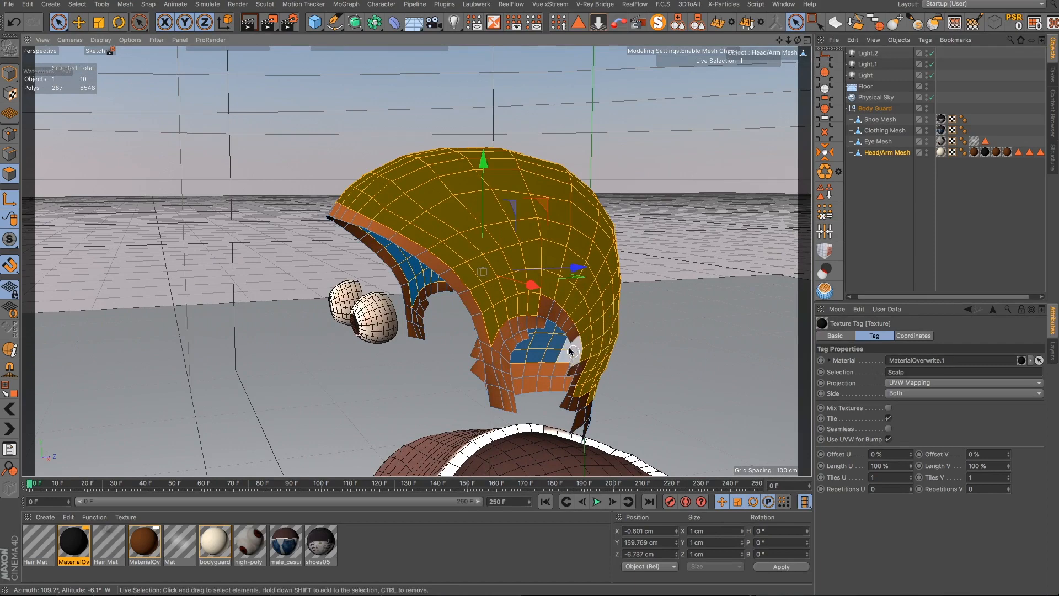
- Turn off the solo isolation so the full head mesh is shown again
{"action": "left_click", "coordinate": [657, 23]}
{"action": "left_click", "coordinate": [657, 23]}
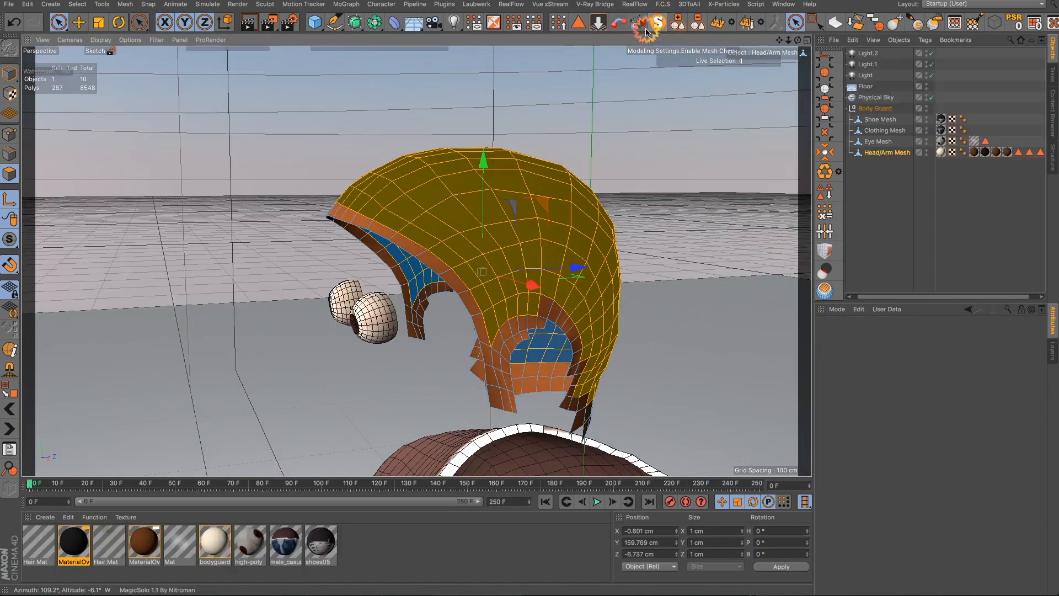
{"action": "left_click", "coordinate": [517, 26]}
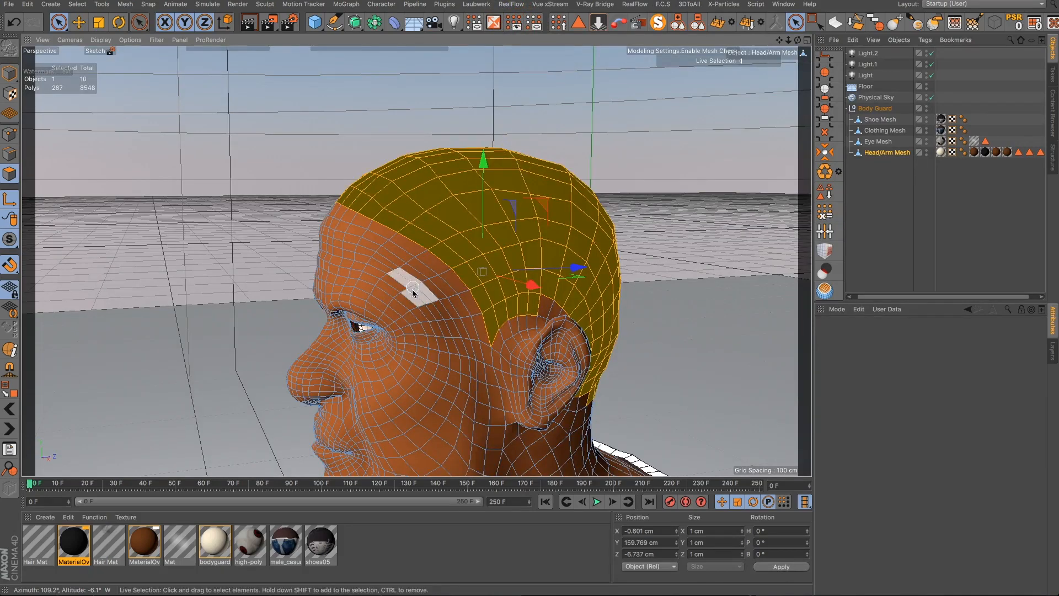
- Restore the Hair Selection polygon selection tag on the head mesh
{"action": "left_click_drag", "start_coordinate": [412, 276], "coordinate": [933, 213], "text": "alt"}
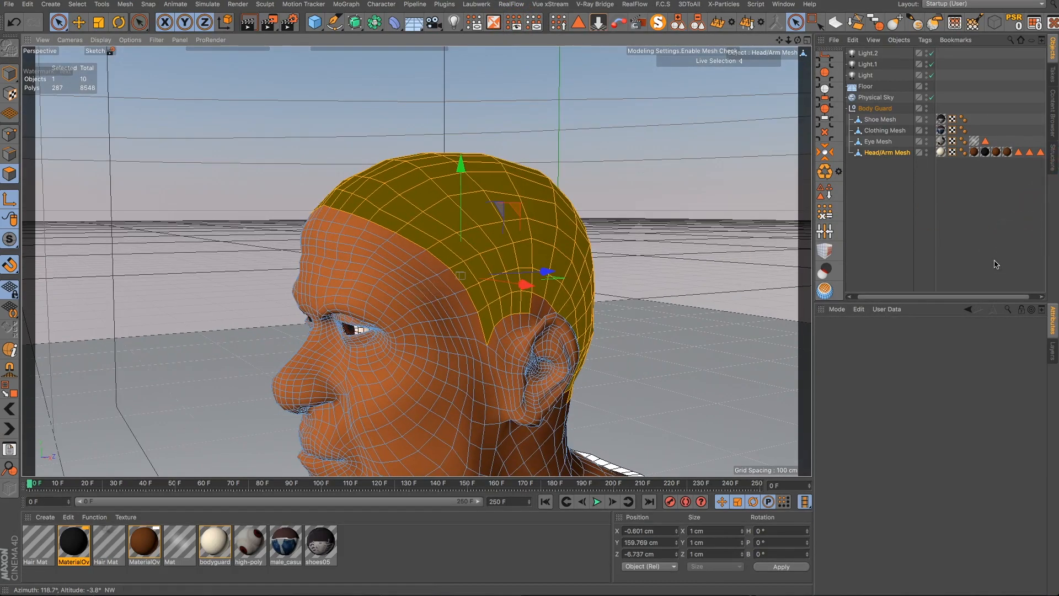
{"action": "left_click", "coordinate": [1027, 156]}
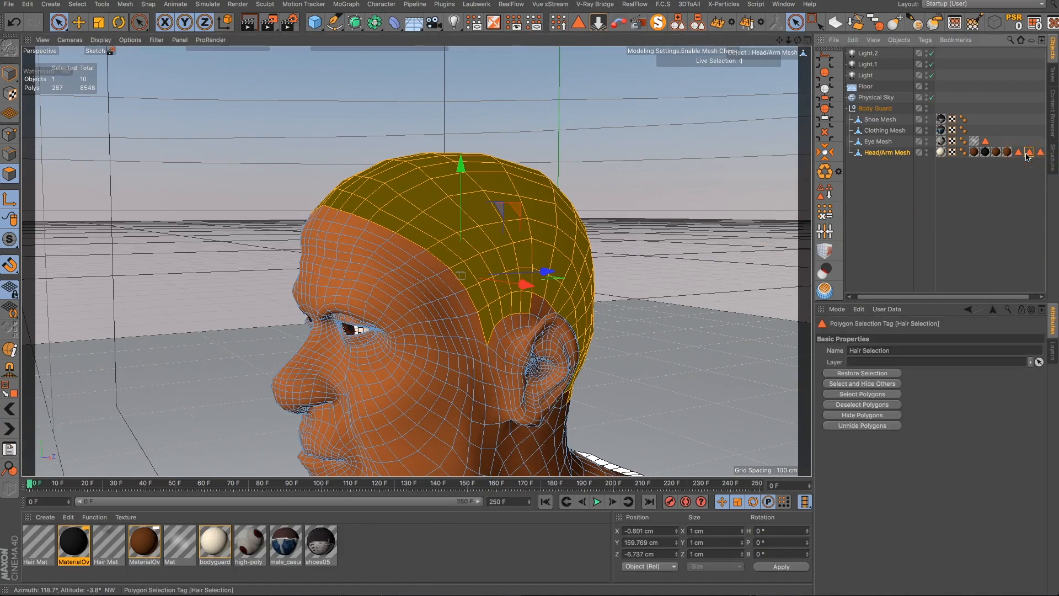
{"action": "double_click", "coordinate": [1026, 157]}
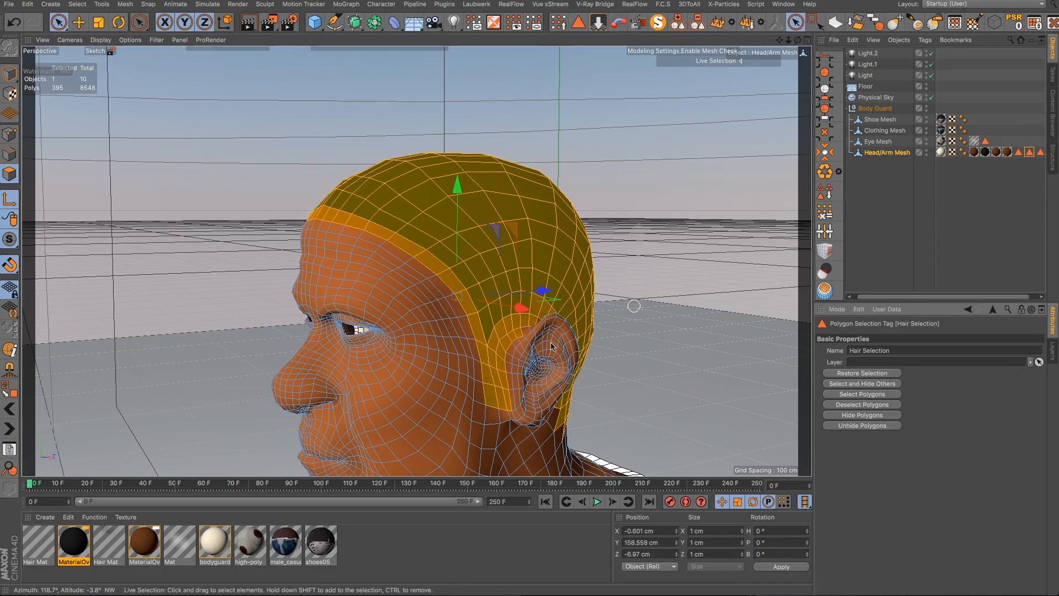
- Add a Hair object from the Simulate hair objects to grow hair on the selected polygons
{"action": "left_click", "coordinate": [214, 4]}
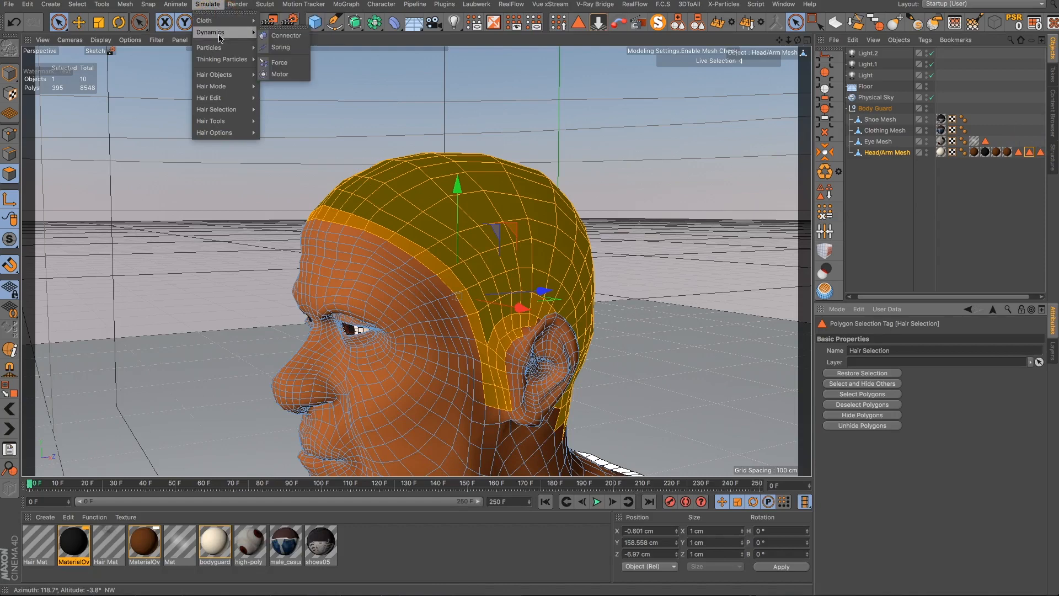
{"action": "mouse_move", "coordinate": [219, 49]}
{"action": "mouse_move", "coordinate": [218, 77]}
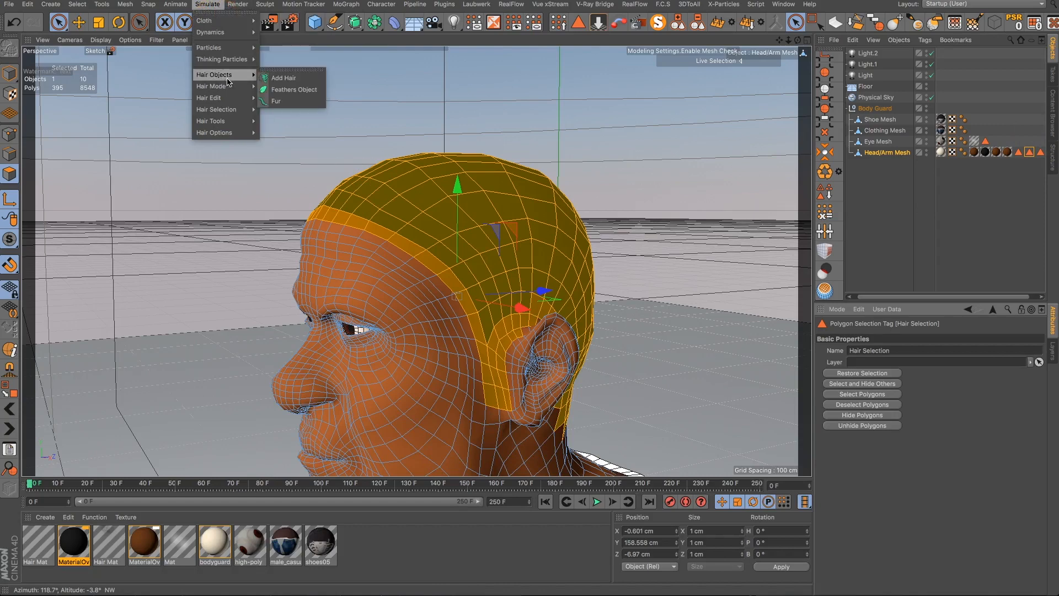
{"action": "left_click", "coordinate": [279, 79]}
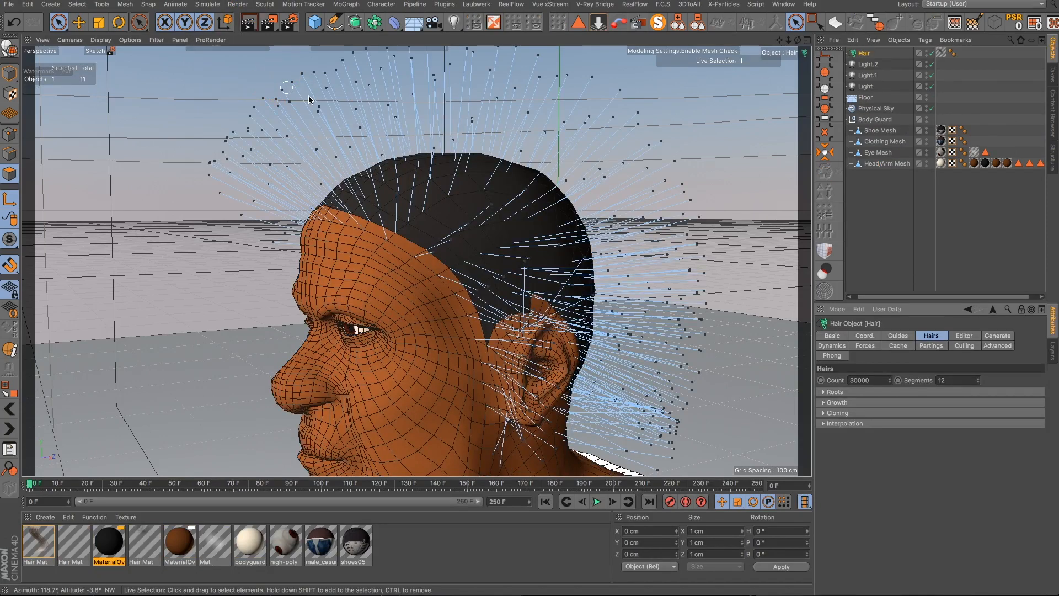
- Examine the generated hair guides around the head from several angles
{"action": "scroll", "coordinate": [529, 160], "scroll_direction": "down", "scroll_amount": 3}
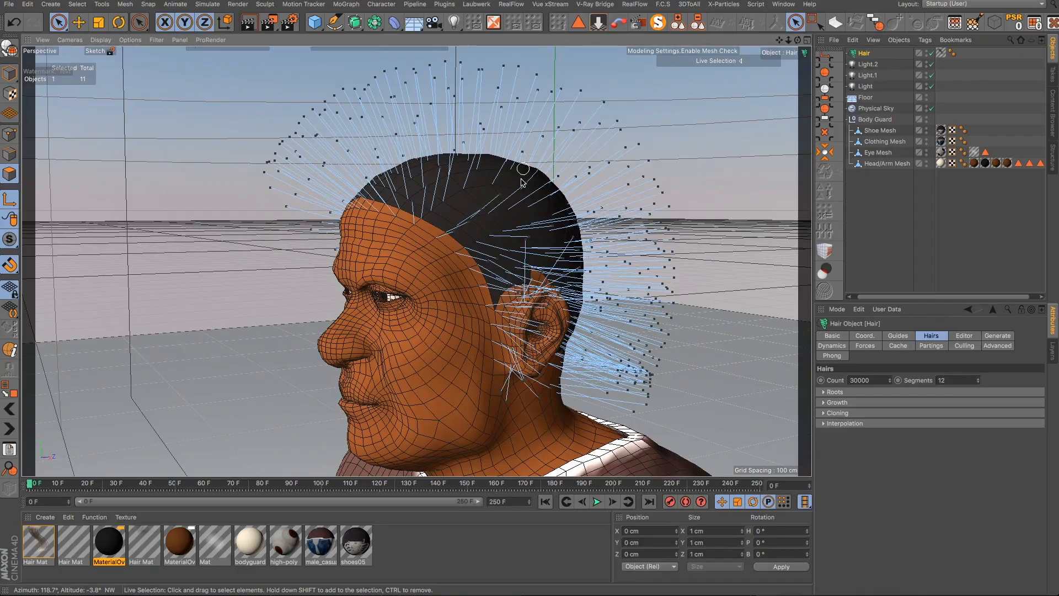
{"action": "left_click_drag", "start_coordinate": [513, 217], "coordinate": [610, 219], "text": "alt"}
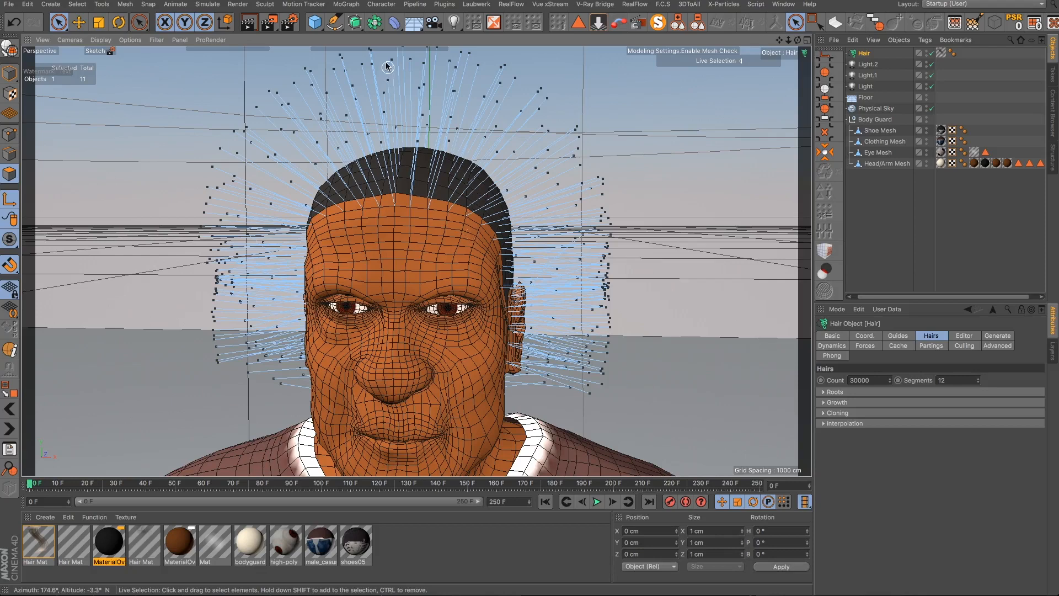
{"action": "left_click_drag", "start_coordinate": [323, 26], "coordinate": [457, 97]}
{"action": "scroll", "coordinate": [415, 156], "scroll_direction": "down", "scroll_amount": 10}
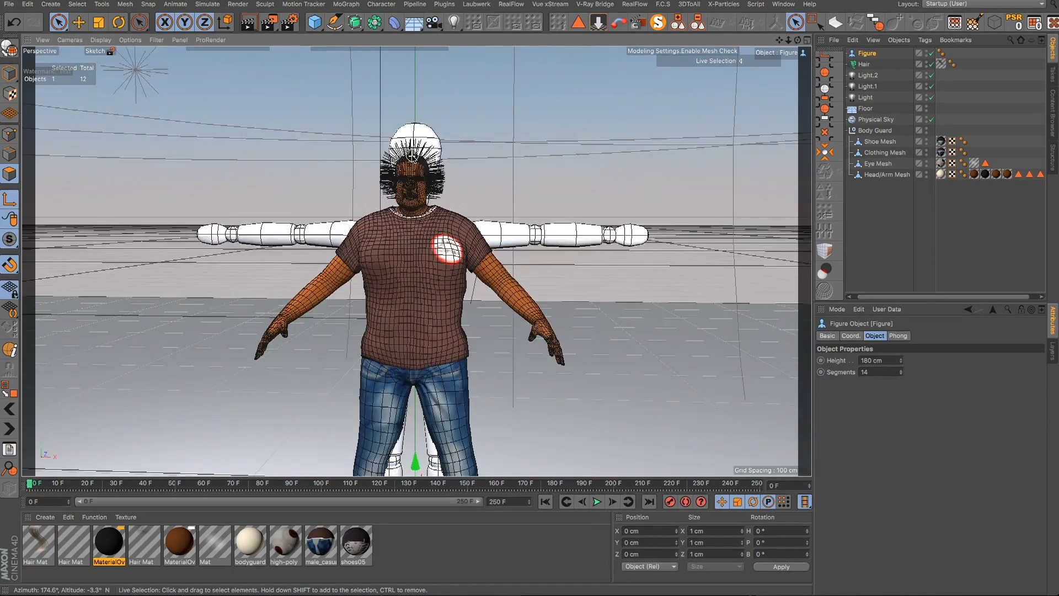
{"action": "left_click_drag", "start_coordinate": [424, 207], "coordinate": [310, 239], "text": "alt"}
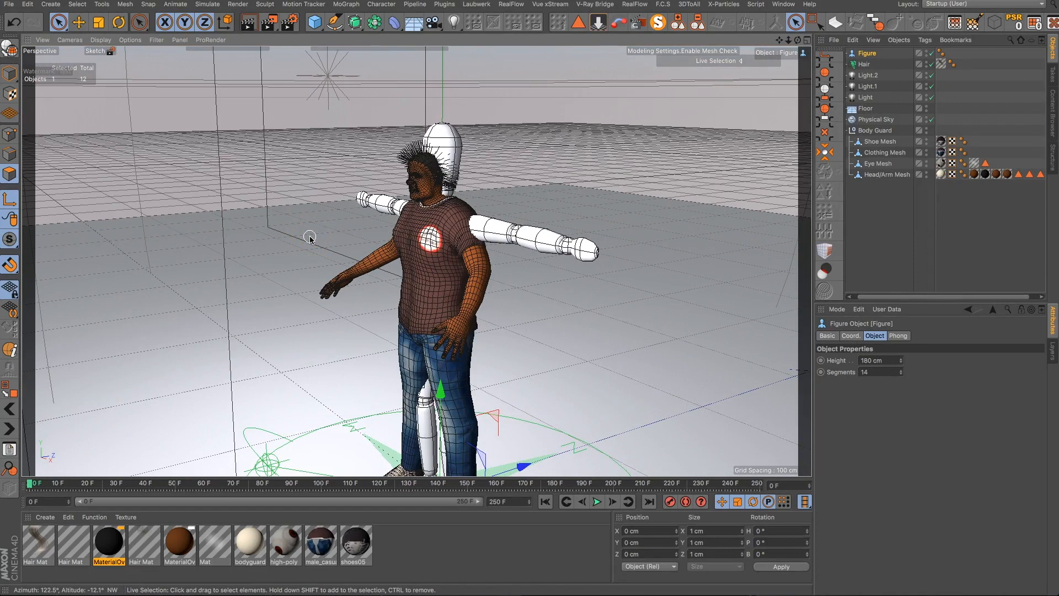
- Isolate the Figure object with solo view to inspect it, then show the whole scene again
{"action": "left_click", "coordinate": [869, 55]}
{"action": "left_click", "coordinate": [658, 22]}
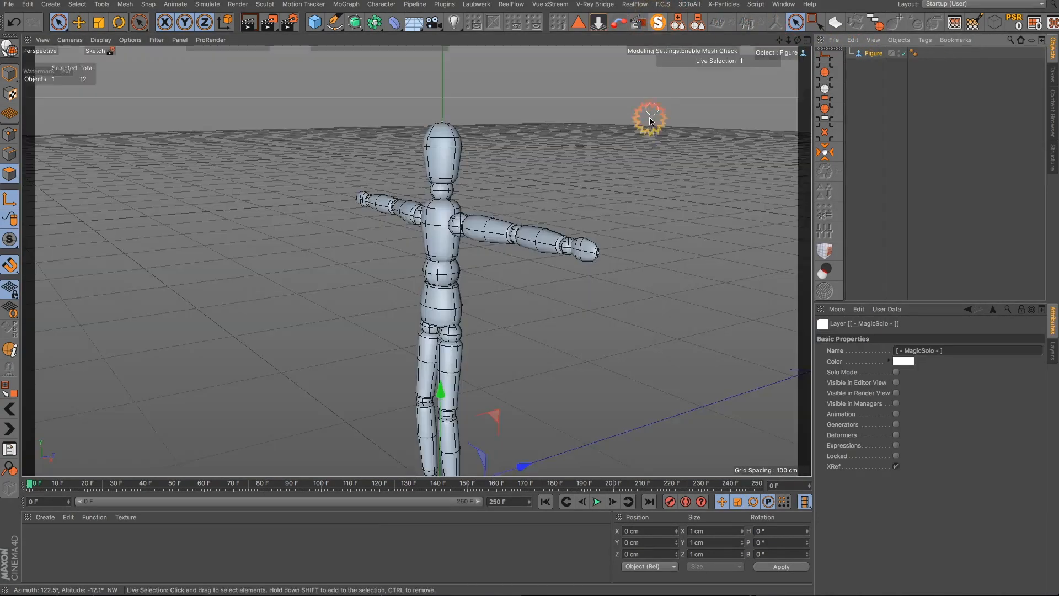
{"action": "left_click_drag", "start_coordinate": [406, 220], "coordinate": [571, 196], "text": "alt"}
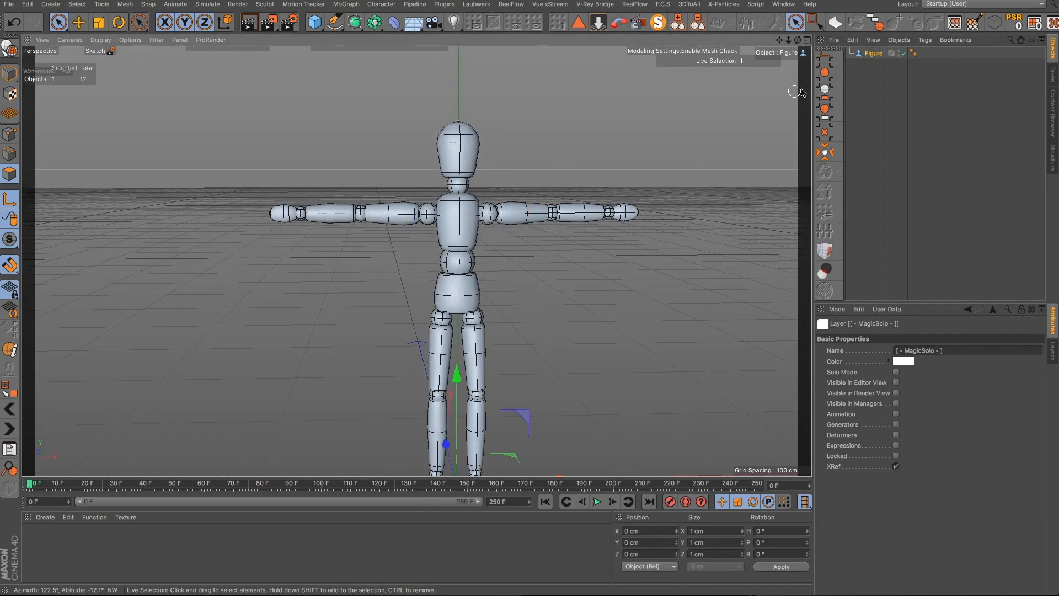
{"action": "left_click", "coordinate": [873, 54]}
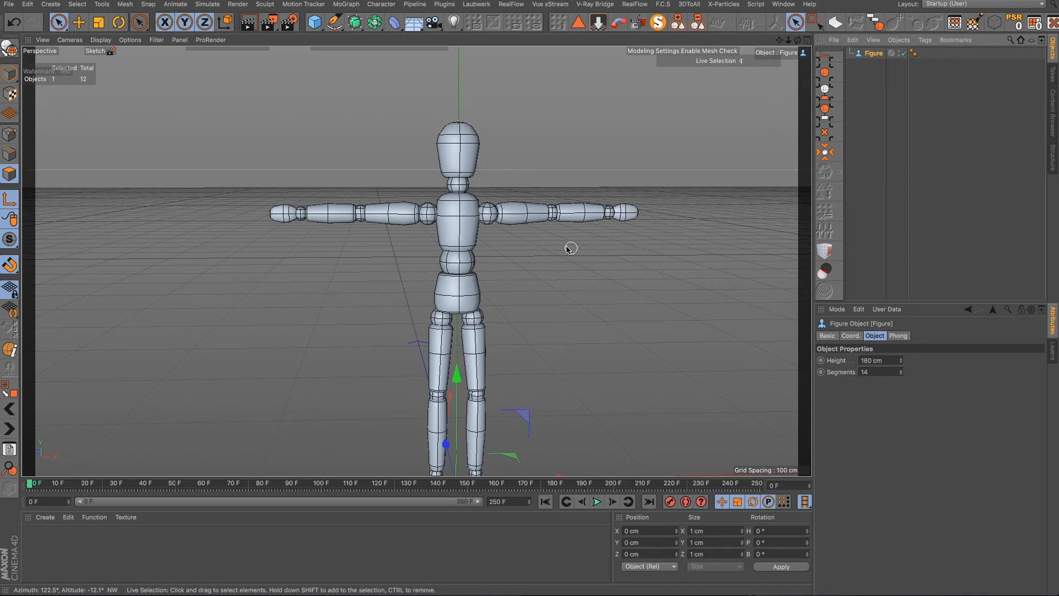
{"action": "left_click_drag", "start_coordinate": [467, 223], "coordinate": [428, 230], "text": "alt"}
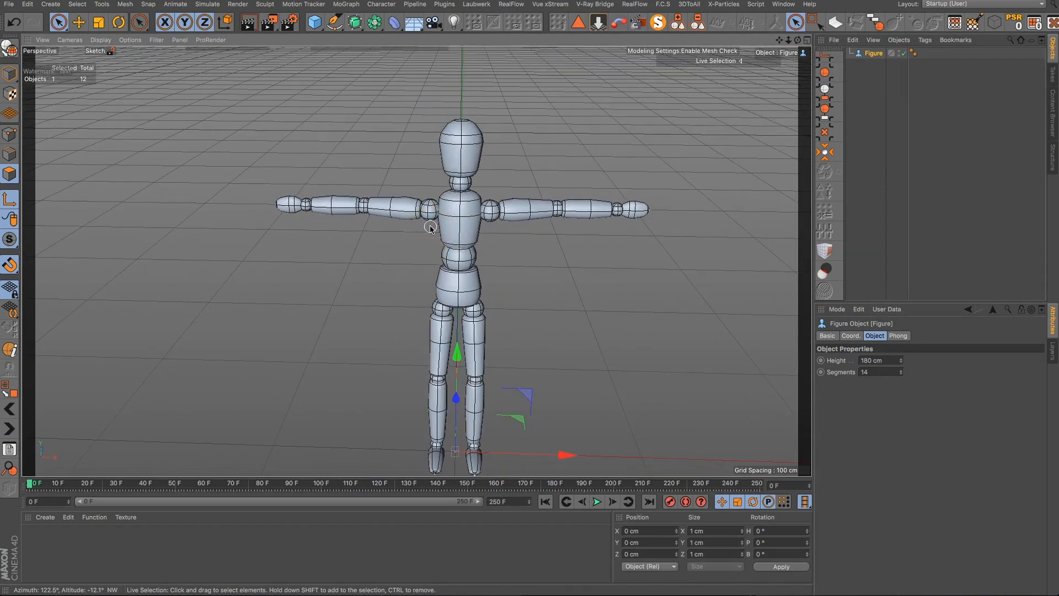
{"action": "key", "text": "ctrl+r"}
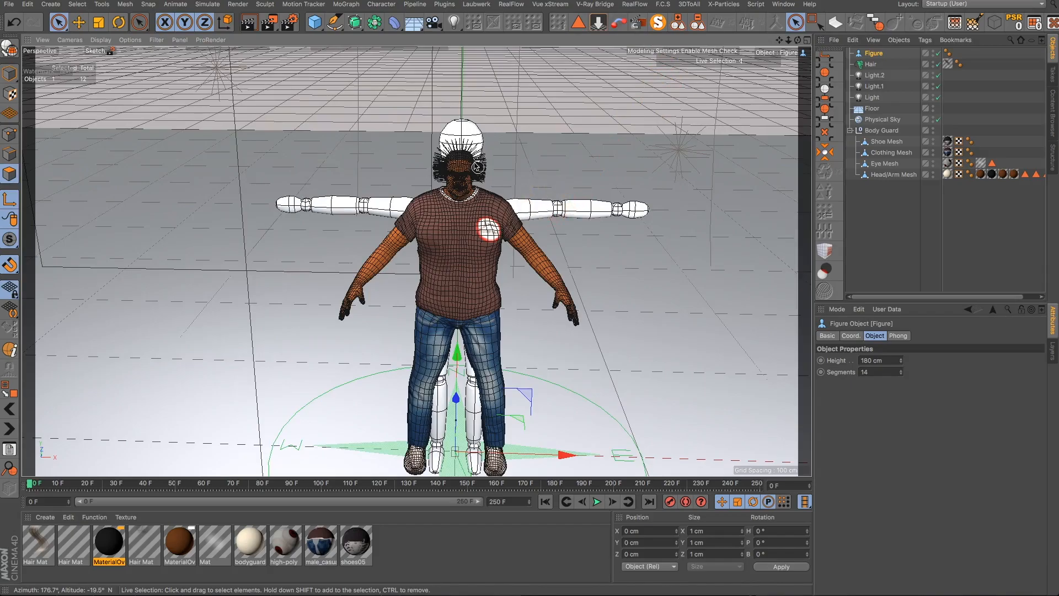
- Delete the Figure object from the scene
{"action": "left_click_drag", "start_coordinate": [458, 264], "coordinate": [525, 255], "text": "alt"}
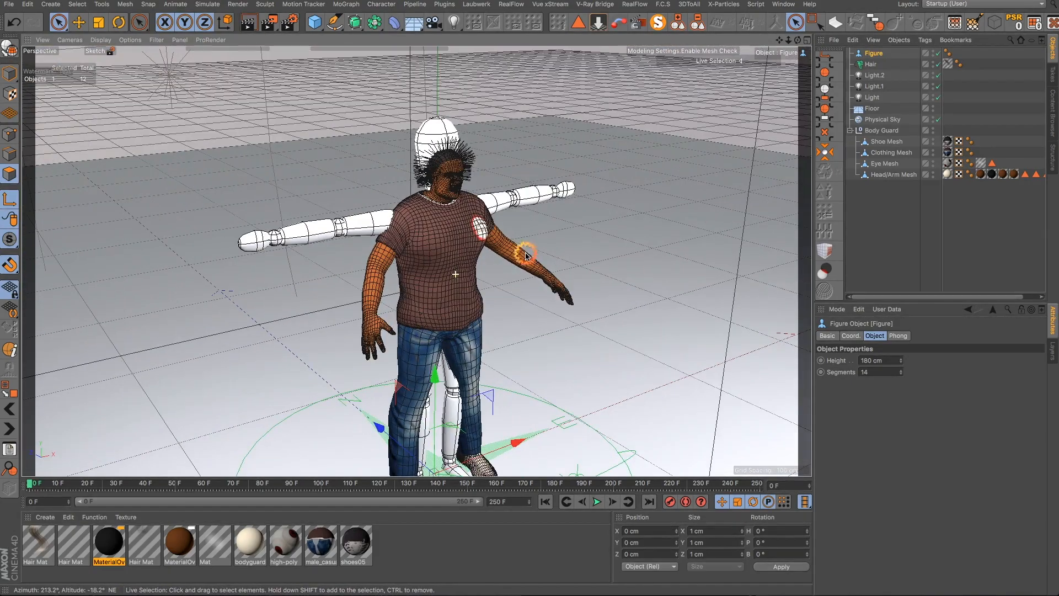
{"action": "left_click", "coordinate": [883, 54]}
{"action": "key", "text": "Delete"}
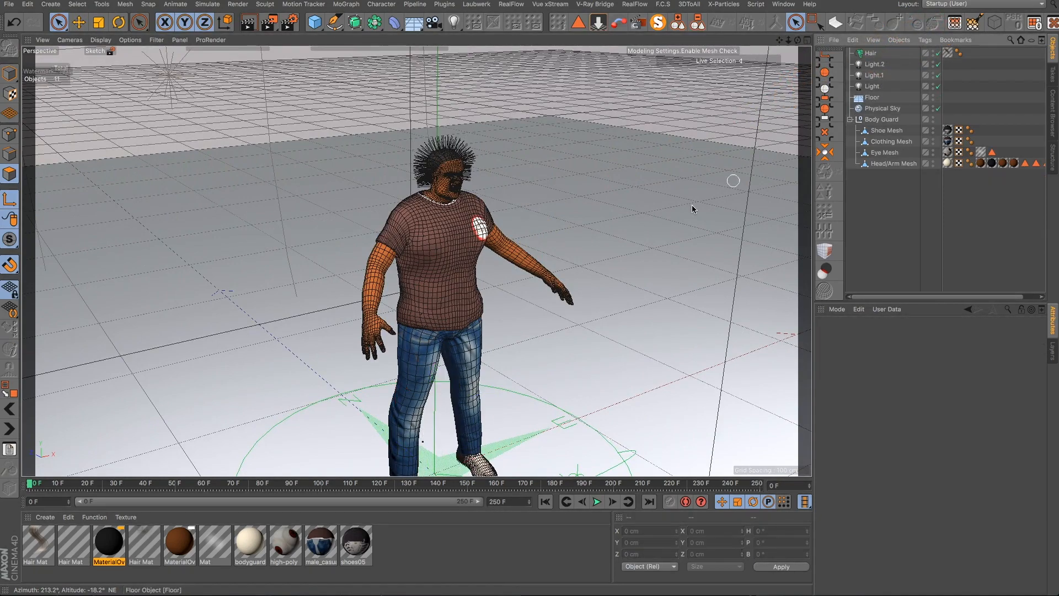
- Enable Dynamics on the Hair object
{"action": "scroll", "coordinate": [468, 171], "scroll_direction": "up", "scroll_amount": 5}
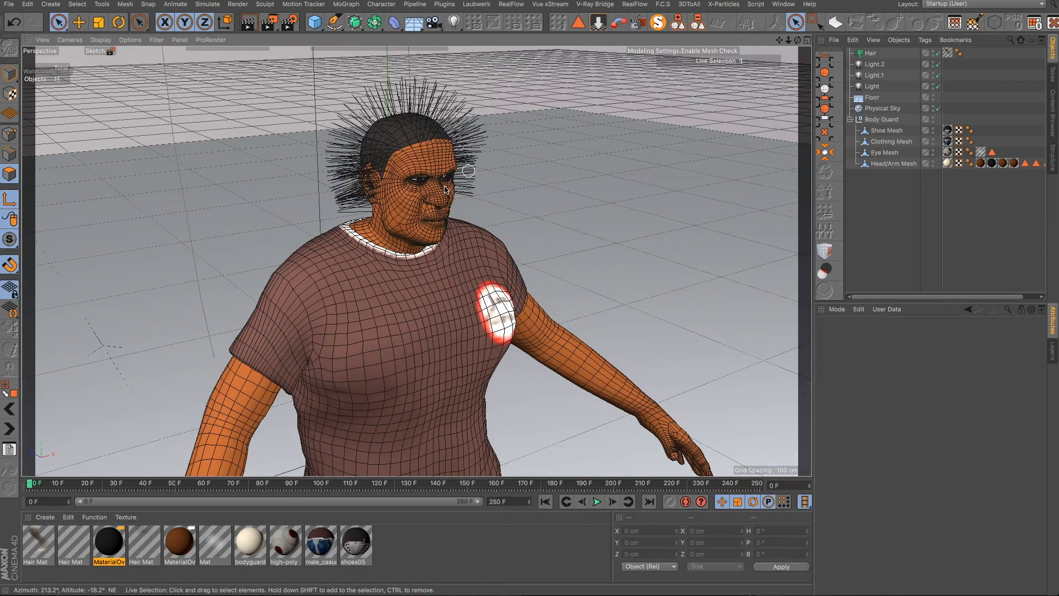
{"action": "left_click_drag", "start_coordinate": [428, 212], "coordinate": [369, 213], "text": "alt"}
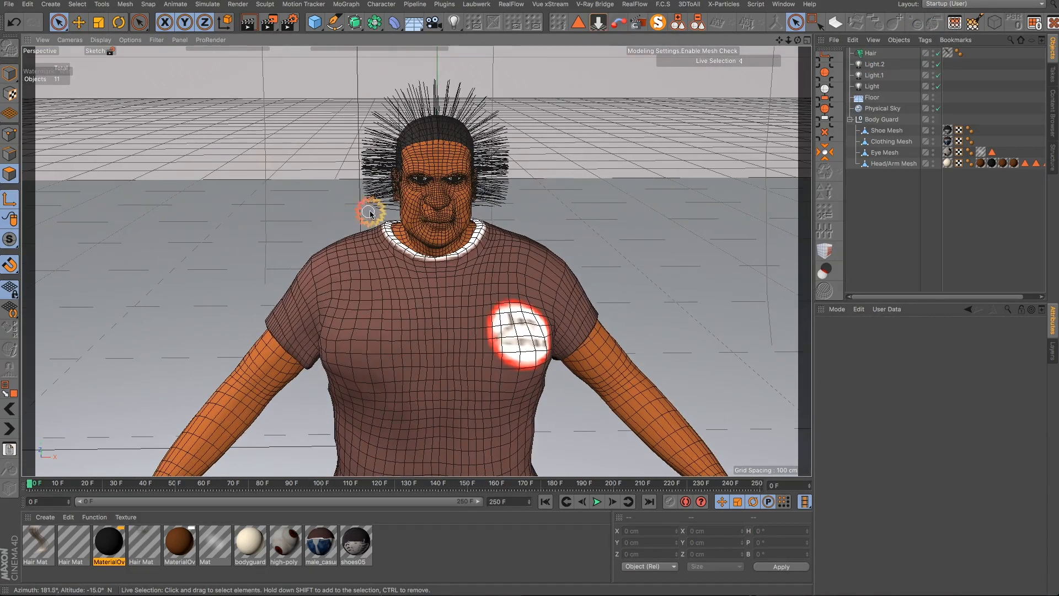
{"action": "left_click", "coordinate": [877, 55]}
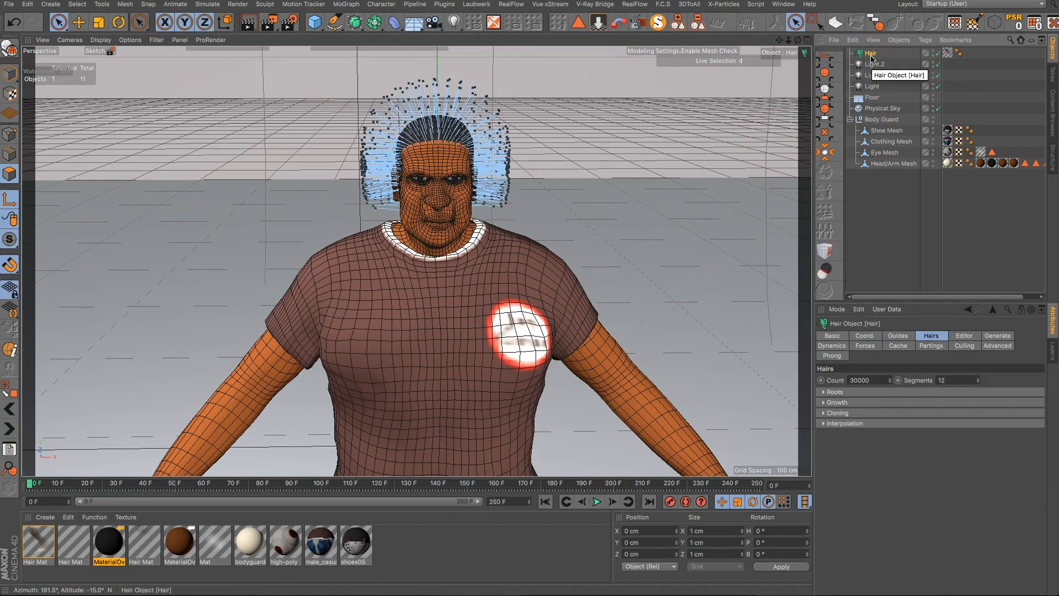
{"action": "left_click", "coordinate": [830, 344]}
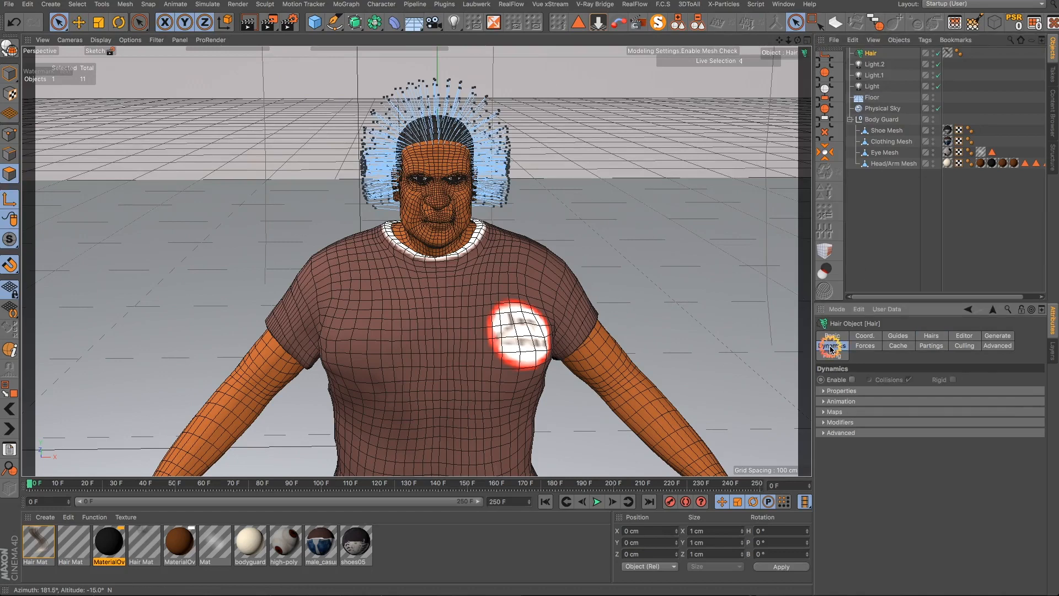
{"action": "left_click", "coordinate": [852, 380]}
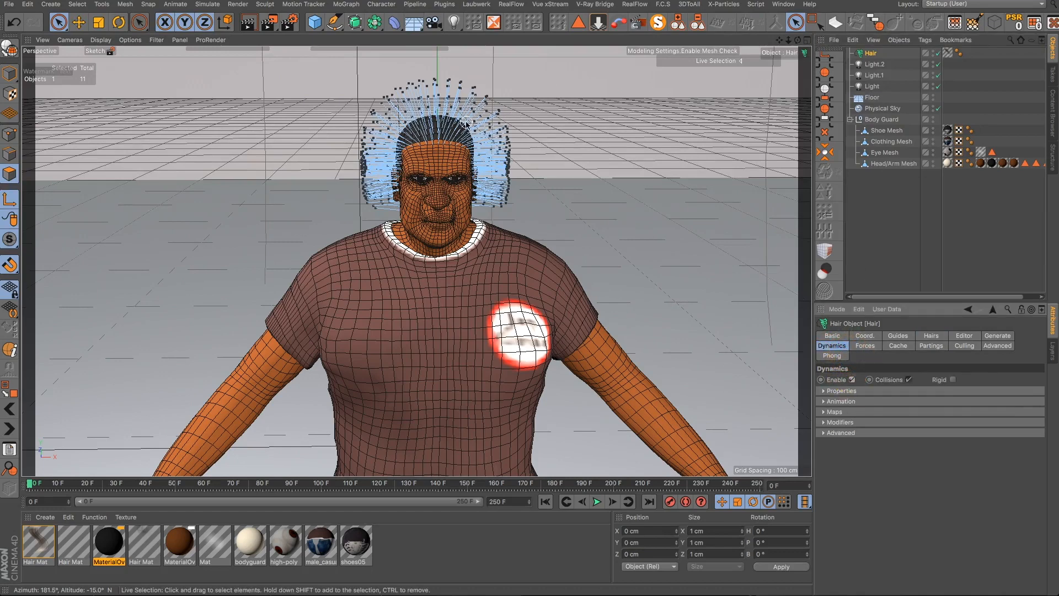
{"action": "scroll", "coordinate": [448, 175], "scroll_direction": "up", "scroll_amount": 3}
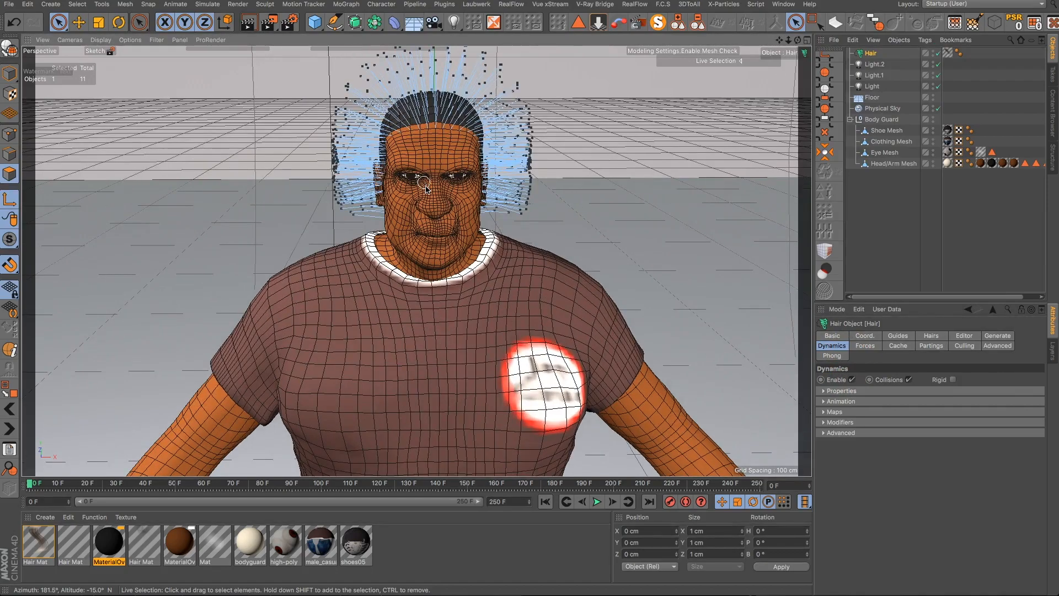
{"action": "mouse_move", "coordinate": [425, 189]}
{"action": "left_mouse_down", "text": "alt"}
{"action": "mouse_move", "coordinate": [406, 161]}
{"action": "mouse_move", "coordinate": [276, 141]}
{"action": "mouse_move", "coordinate": [336, 165]}
{"action": "mouse_move", "coordinate": [444, 174]}
{"action": "left_mouse_up", "text": "alt"}
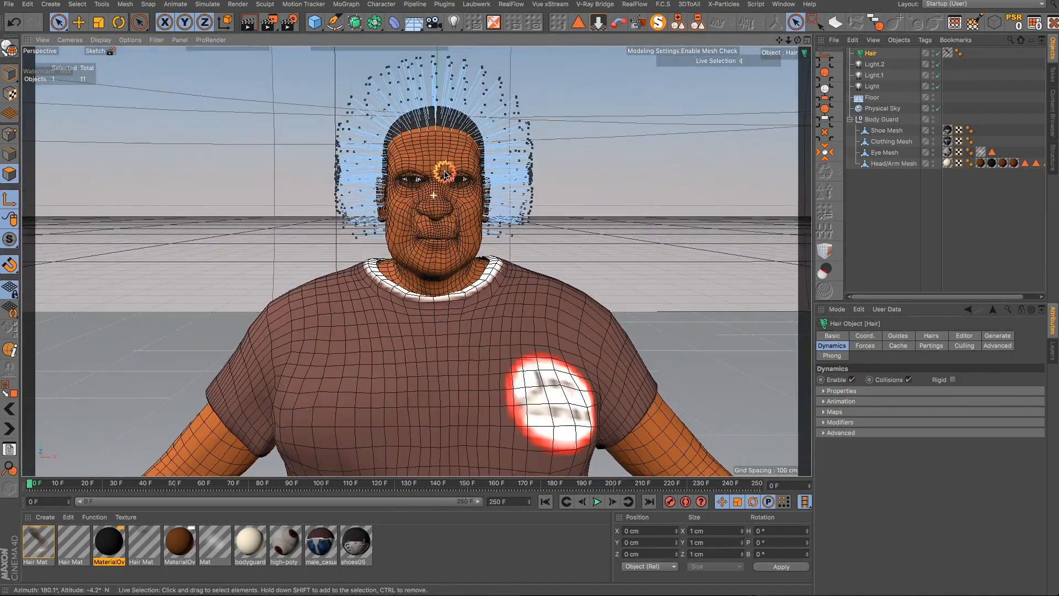
{"action": "left_click_drag", "start_coordinate": [778, 40], "coordinate": [778, 42]}
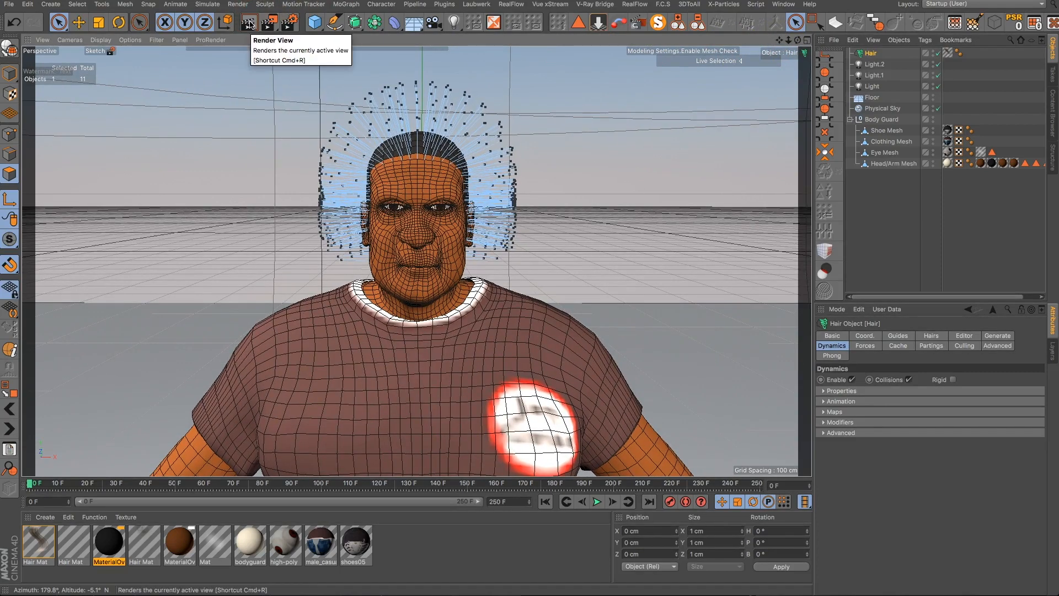
{"action": "scroll", "coordinate": [410, 130], "scroll_direction": "up", "scroll_amount": 2}
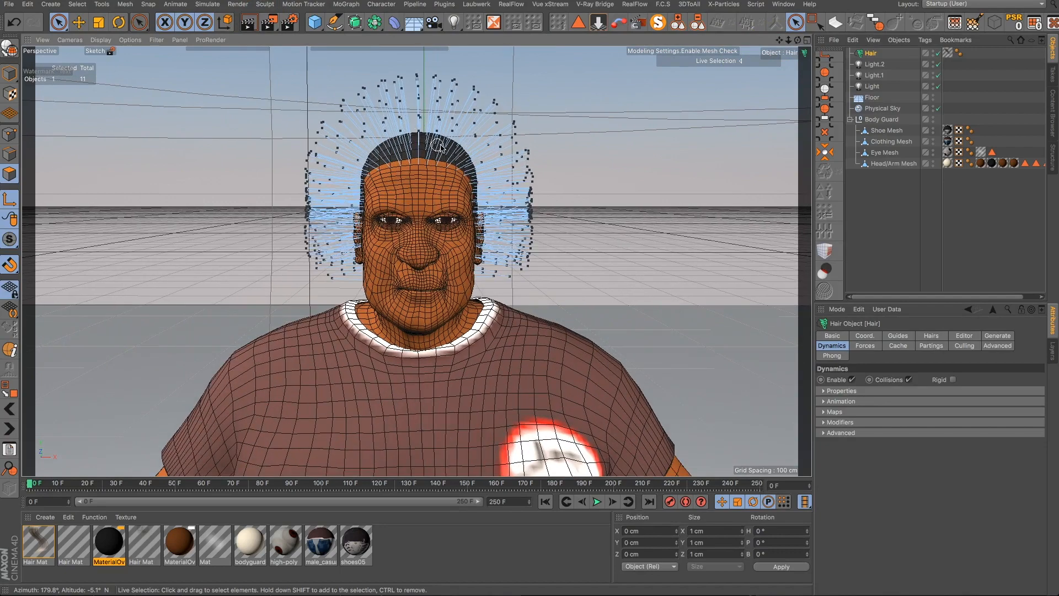
- Render the viewport from an angled view to preview the hair, then return to the editable view
{"action": "left_click_drag", "start_coordinate": [439, 146], "coordinate": [386, 163], "text": "alt"}
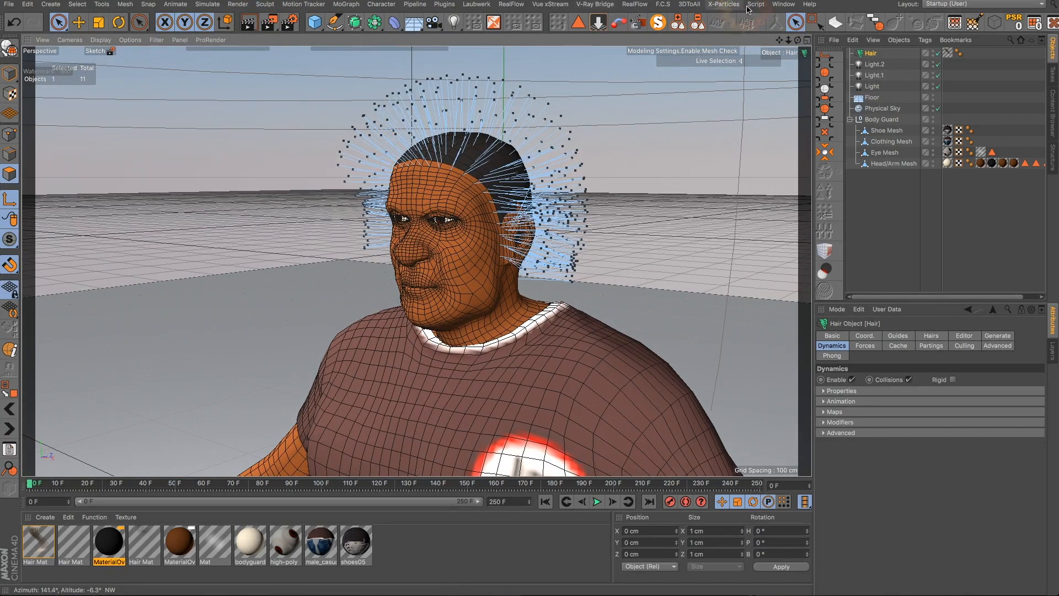
{"action": "left_click_drag", "start_coordinate": [778, 40], "coordinate": [749, 45]}
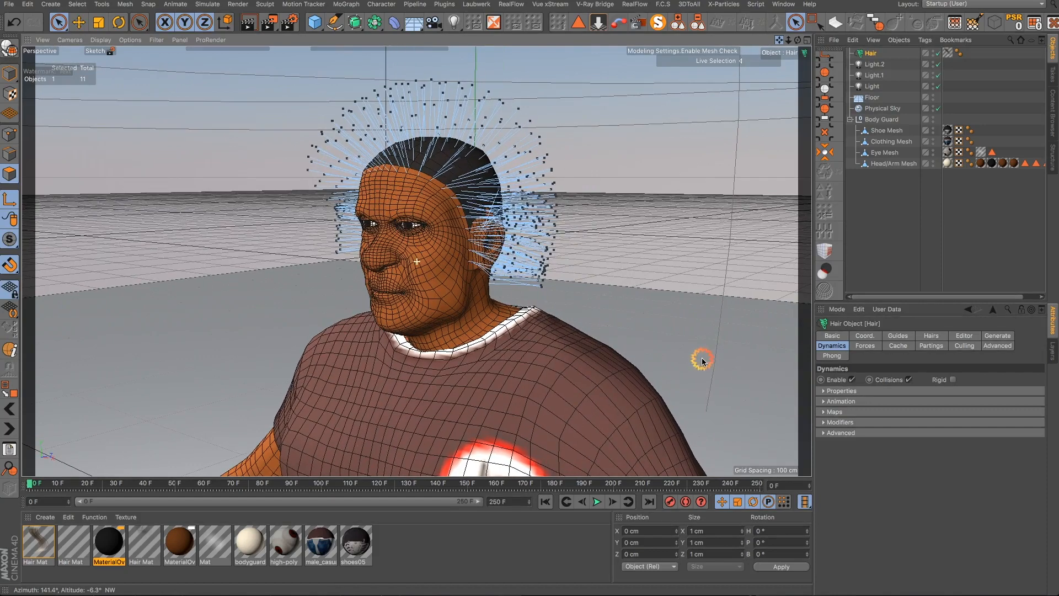
{"action": "left_click", "coordinate": [248, 22]}
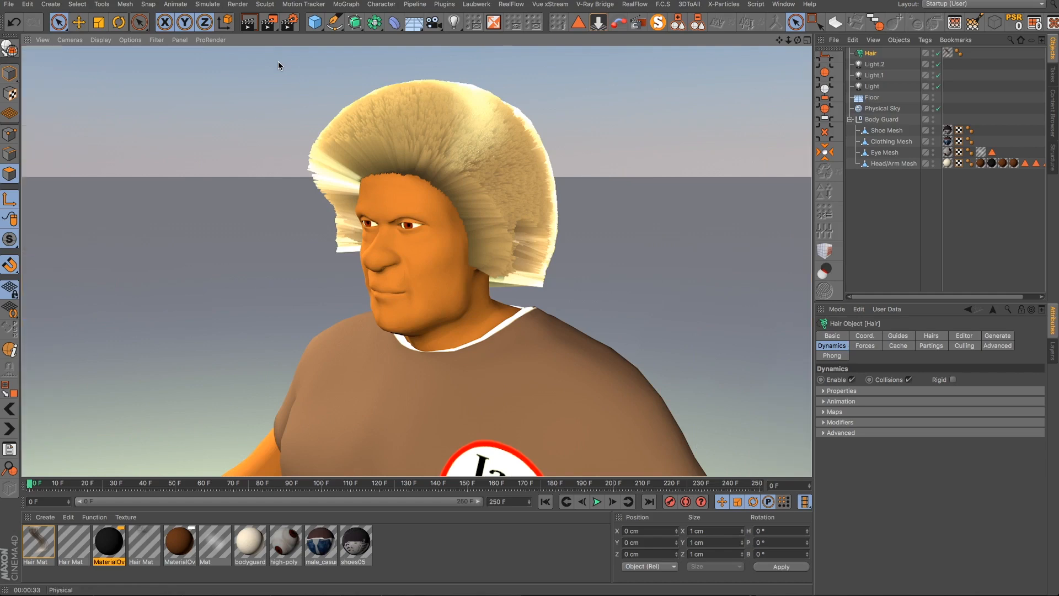
{"action": "left_click", "coordinate": [278, 62]}
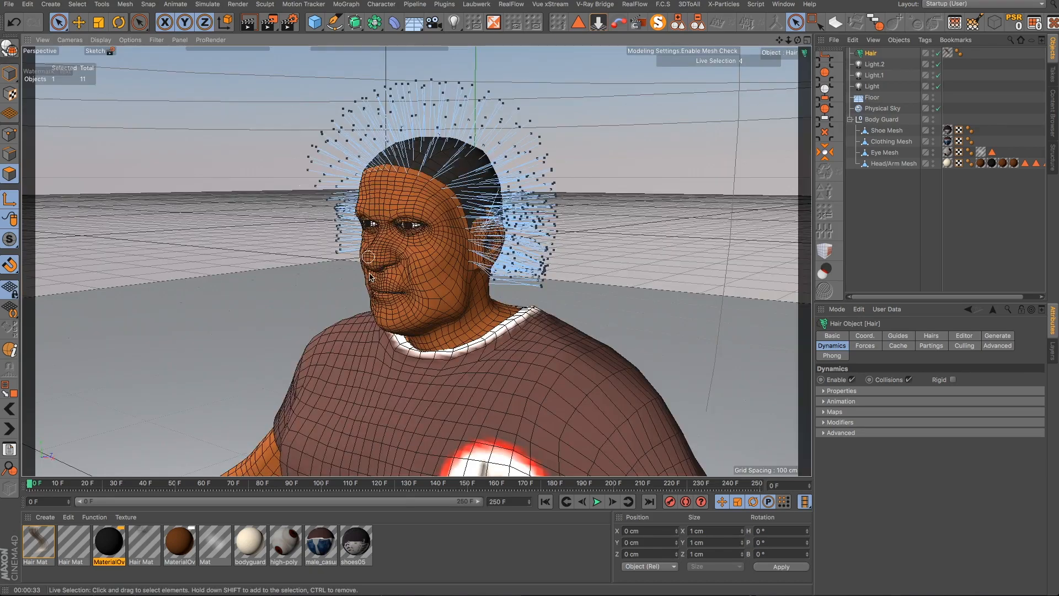
- Open Hair Mat in the material editor and darken the root colour of its Color gradient
{"action": "double_click", "coordinate": [53, 543]}
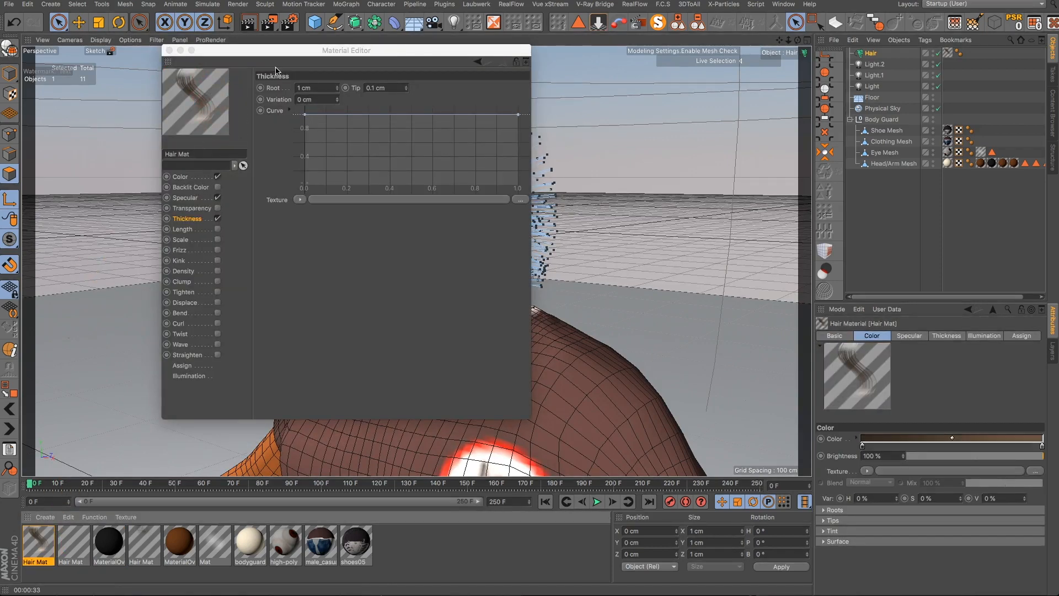
{"action": "left_click_drag", "start_coordinate": [279, 59], "coordinate": [809, 73]}
{"action": "left_click", "coordinate": [857, 99]}
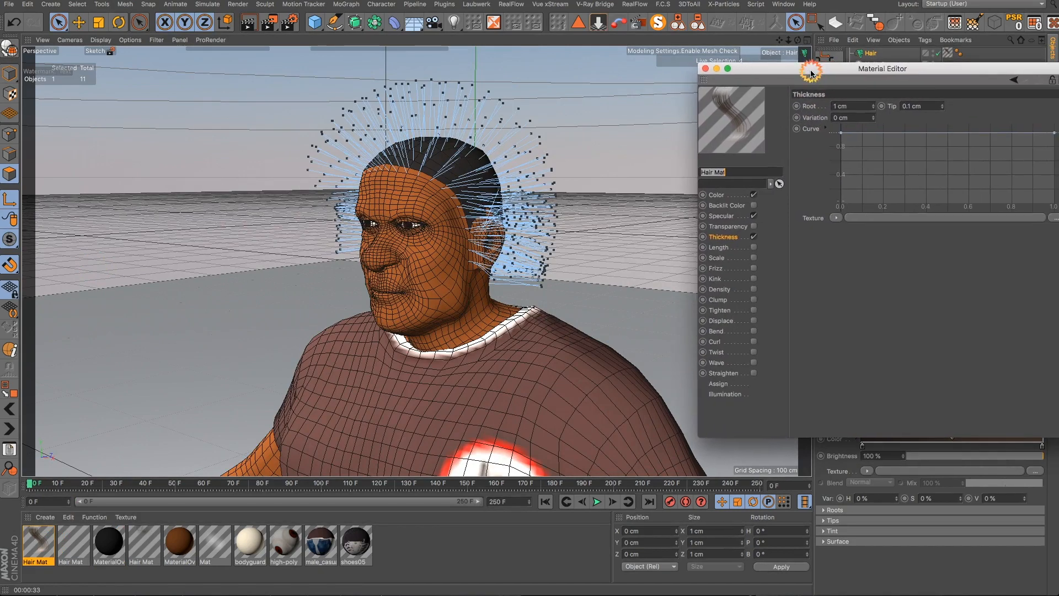
{"action": "left_click", "coordinate": [718, 231]}
{"action": "left_click", "coordinate": [715, 204]}
{"action": "left_click", "coordinate": [714, 196]}
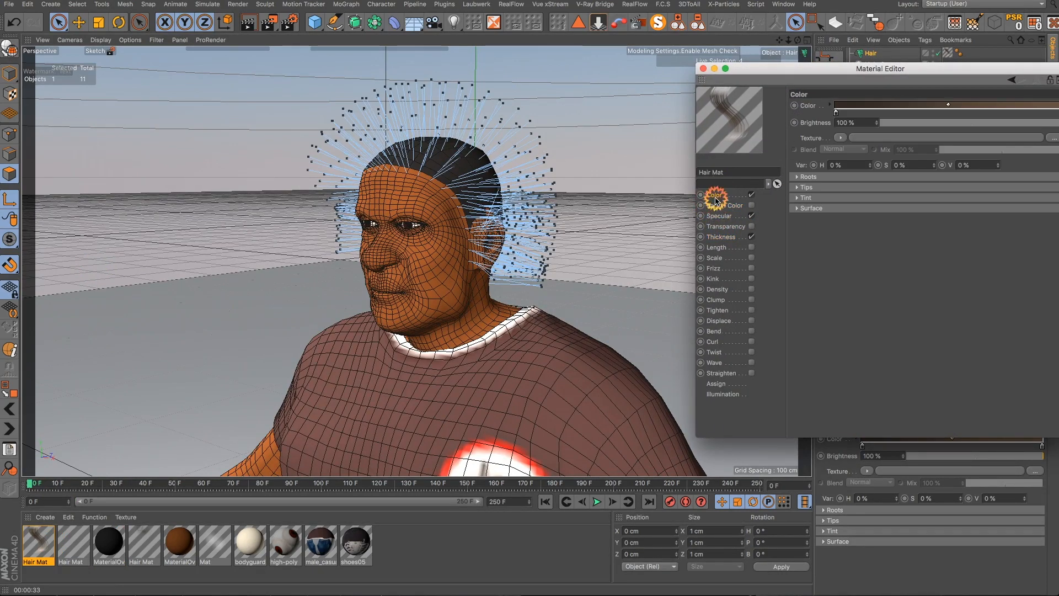
{"action": "left_click", "coordinate": [836, 113]}
{"action": "double_click", "coordinate": [835, 114]}
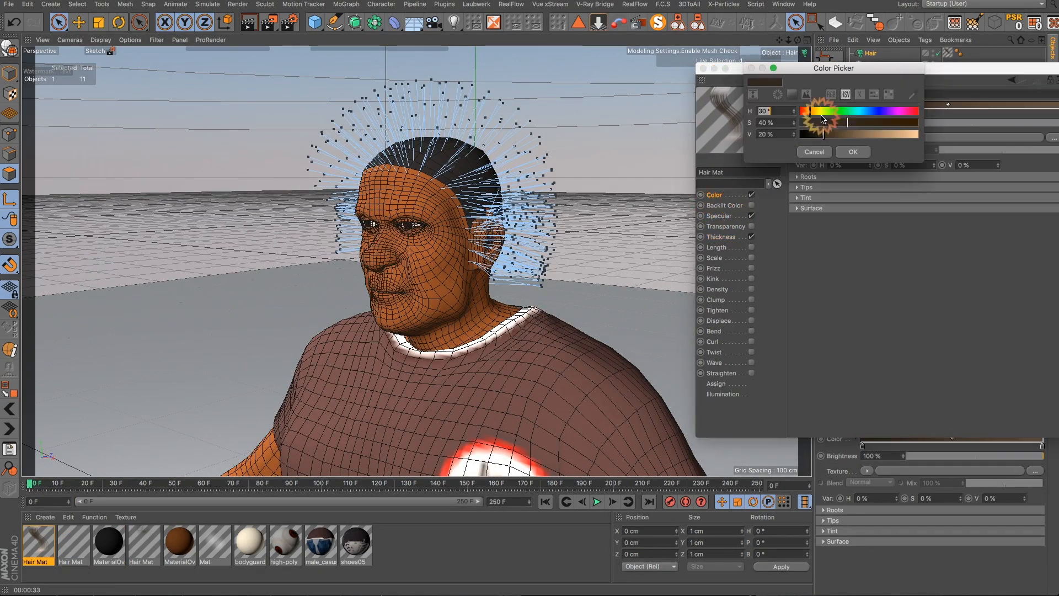
{"action": "left_click", "coordinate": [811, 135]}
{"action": "left_click", "coordinate": [838, 153]}
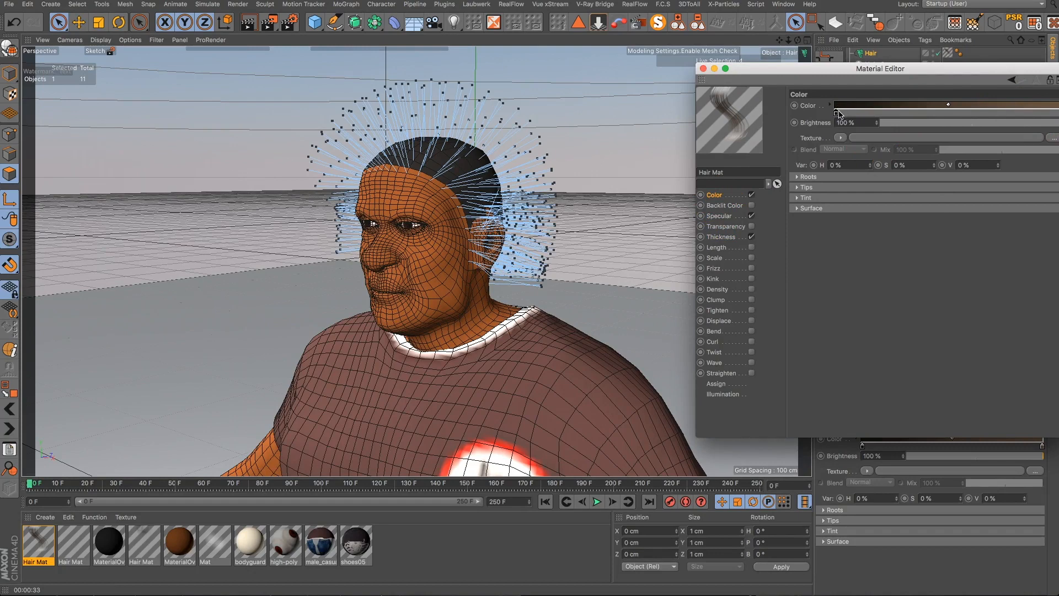
- Darken the tip colour of the hair gradient and disable the Specular channel
{"action": "double_click", "coordinate": [1058, 113]}
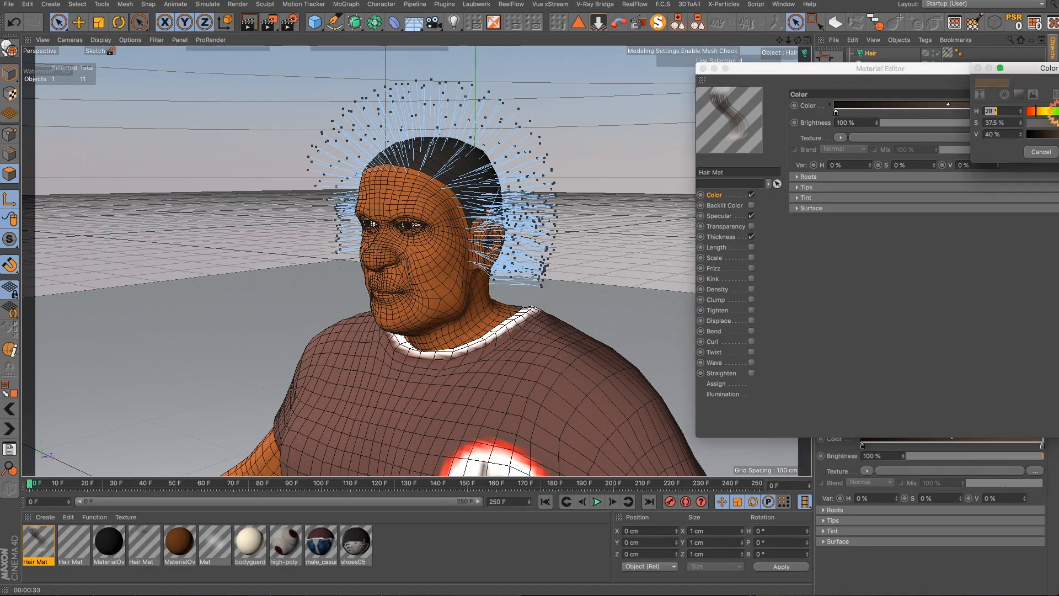
{"action": "left_click", "coordinate": [1041, 134]}
{"action": "left_click", "coordinate": [1058, 153]}
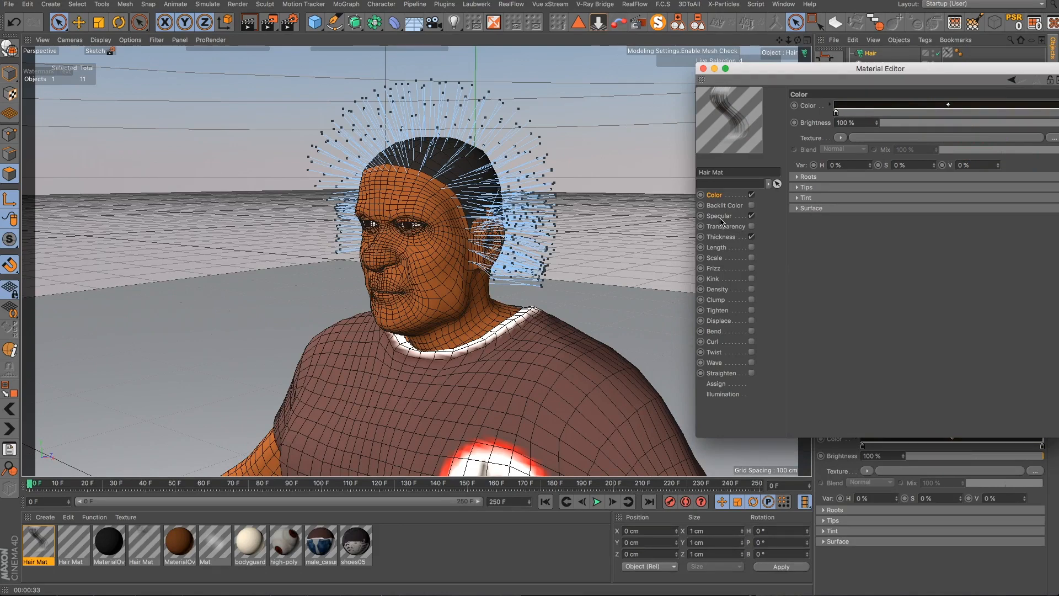
{"action": "left_click", "coordinate": [719, 216]}
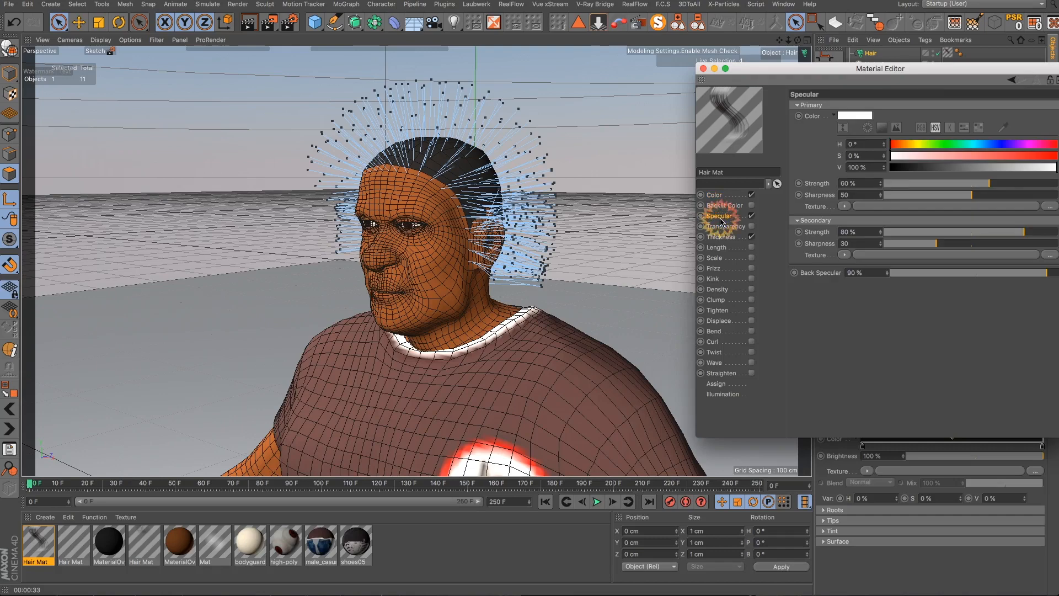
{"action": "left_click", "coordinate": [751, 216]}
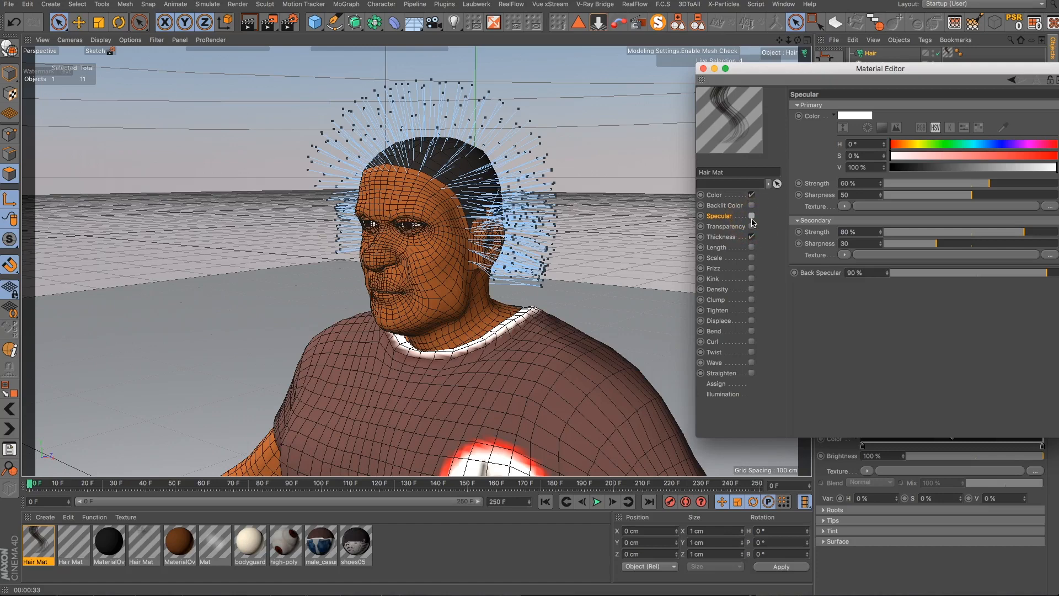
- Set the hair Thickness to 0.05 cm at the root and 0.03 cm at the tip
{"action": "left_click", "coordinate": [727, 238]}
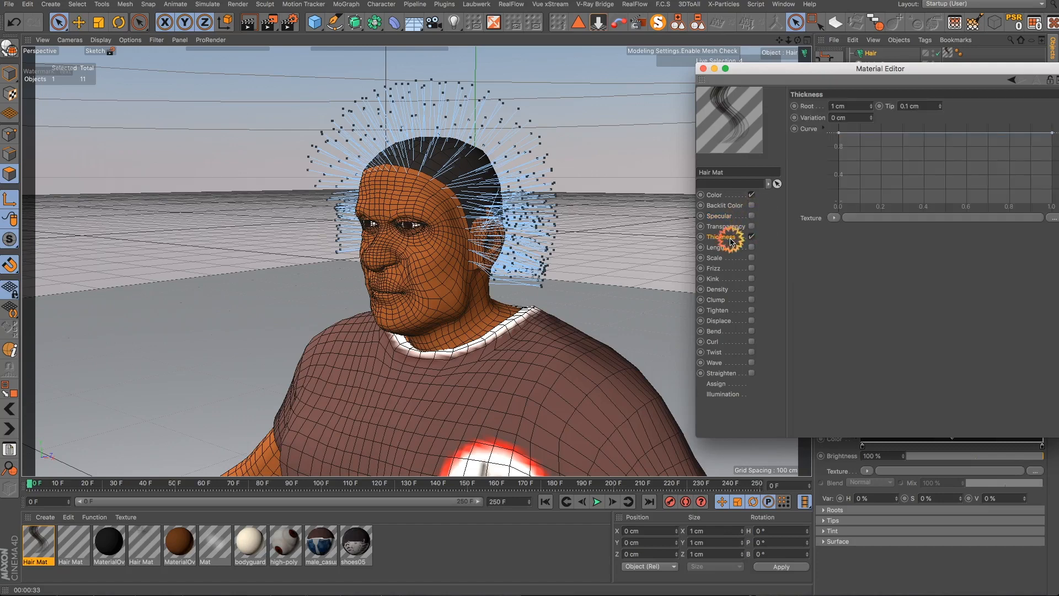
{"action": "left_click", "coordinate": [873, 109]}
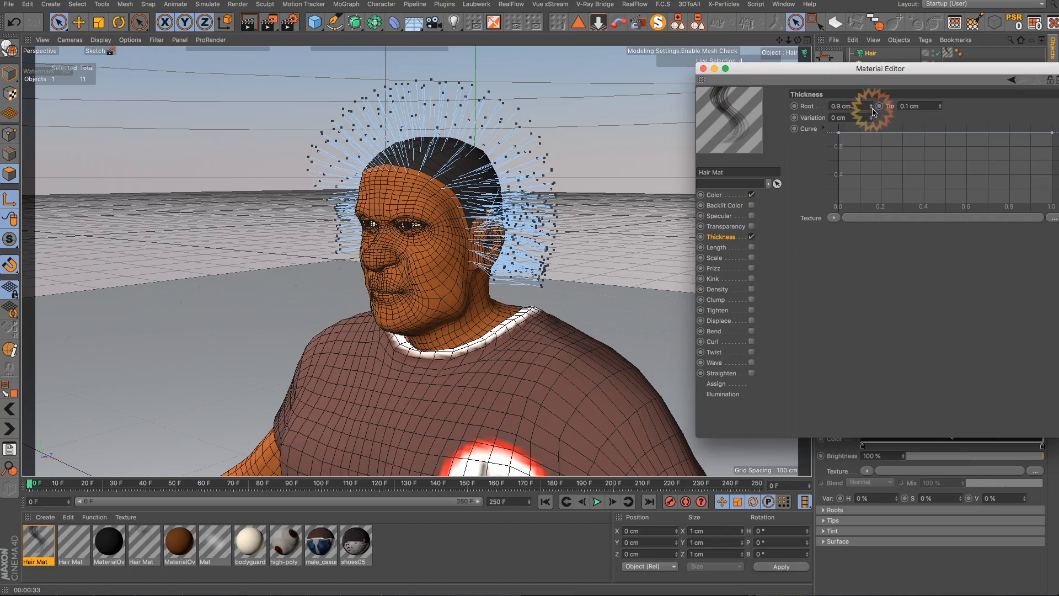
{"action": "left_click", "coordinate": [872, 109]}
{"action": "left_click", "coordinate": [873, 109]}
{"action": "left_click", "coordinate": [872, 109]}
{"action": "left_click", "coordinate": [872, 109]}
{"action": "left_click", "coordinate": [872, 109]}
{"action": "left_click", "coordinate": [873, 109]}
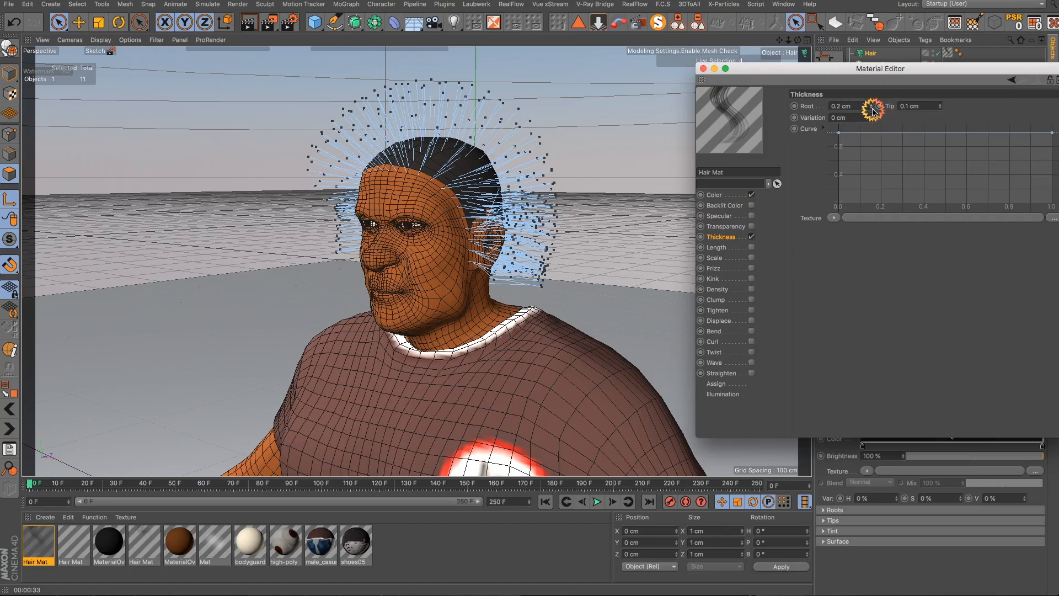
{"action": "left_click", "coordinate": [872, 109]}
{"action": "left_click", "coordinate": [872, 109]}
{"action": "left_click", "coordinate": [872, 110]}
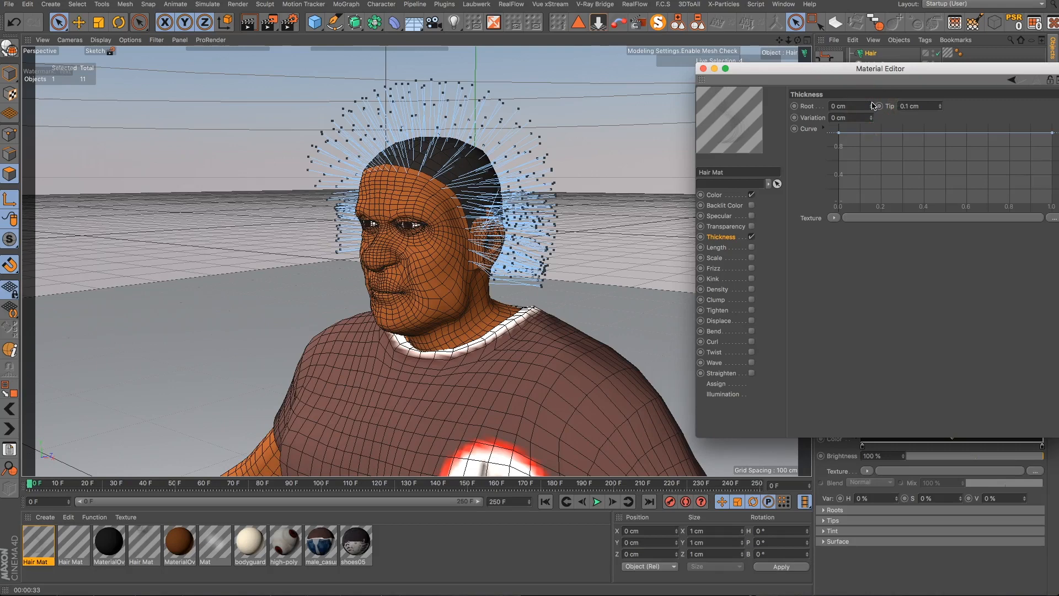
{"action": "left_click", "coordinate": [873, 104]}
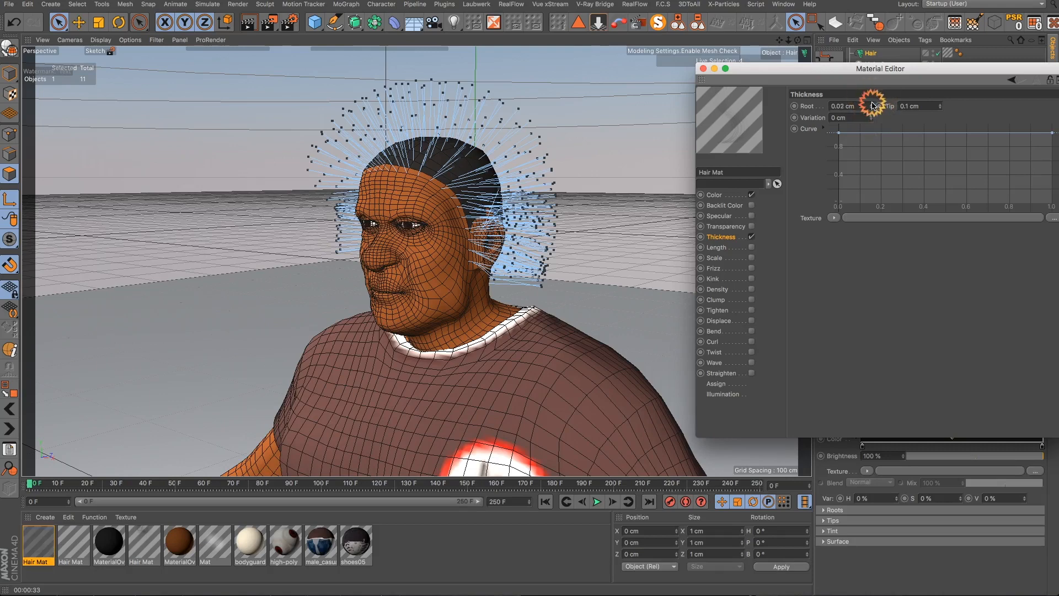
{"action": "left_click", "coordinate": [872, 105]}
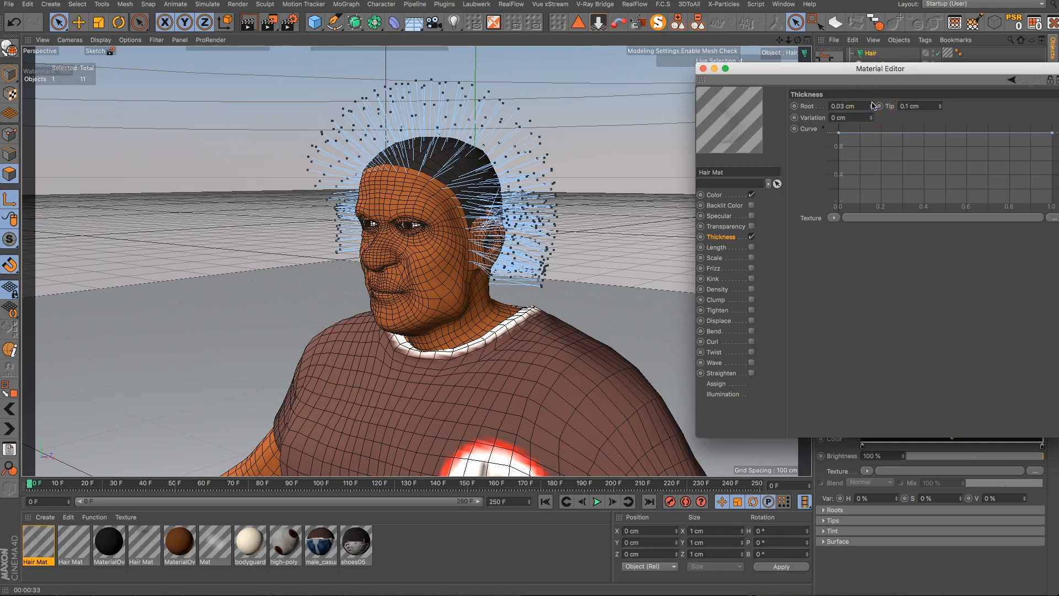
{"action": "left_click", "coordinate": [872, 104]}
{"action": "left_click", "coordinate": [940, 108]}
{"action": "left_click", "coordinate": [940, 109]}
{"action": "left_click", "coordinate": [940, 107]}
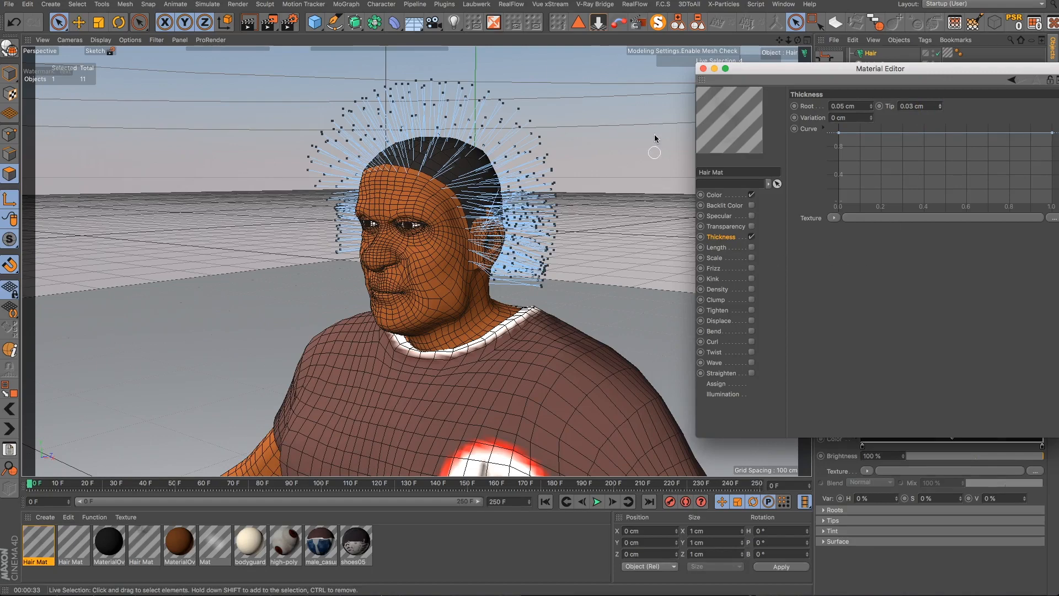
- Enable the Frizz channel and set Frizz to 75%
{"action": "left_click", "coordinate": [722, 270]}
{"action": "left_click", "coordinate": [751, 270]}
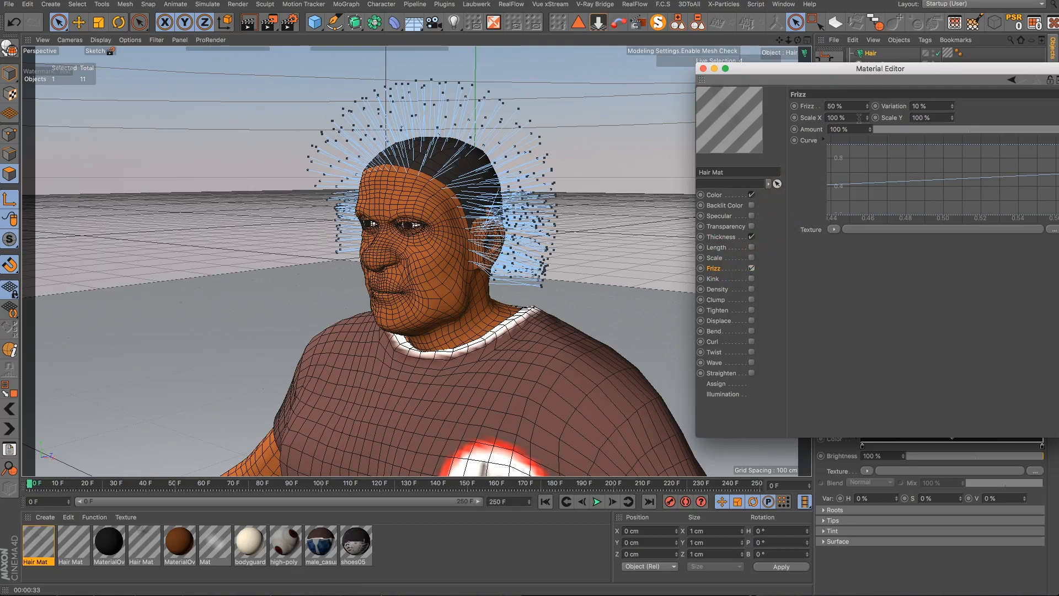
{"action": "left_click", "coordinate": [835, 106]}
{"action": "left_click", "coordinate": [848, 293]}
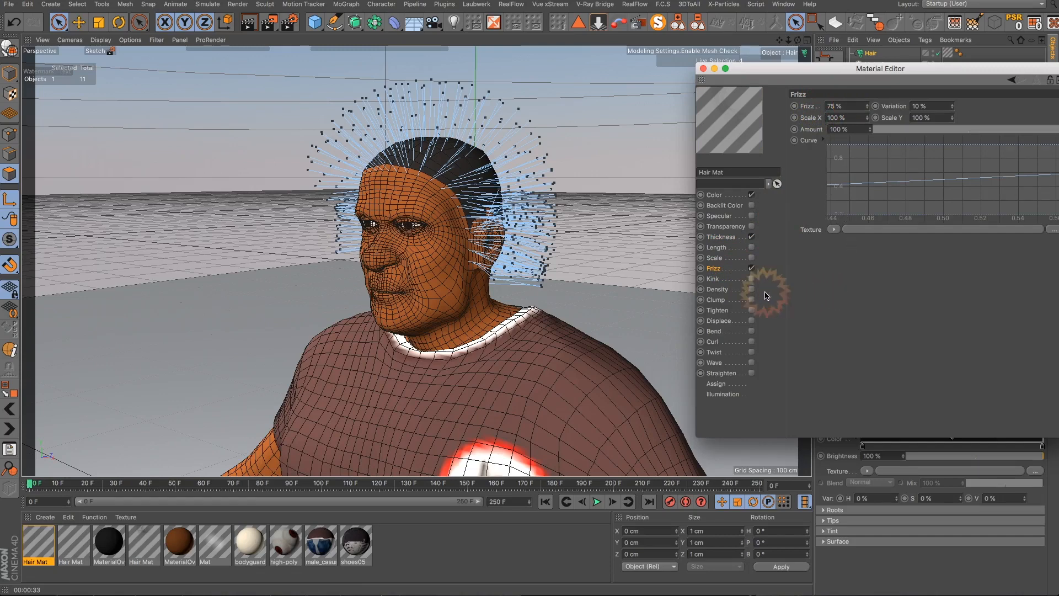
- Enable the Kink channel and set Kink to 50%
{"action": "left_click", "coordinate": [734, 281]}
{"action": "left_click", "coordinate": [751, 278]}
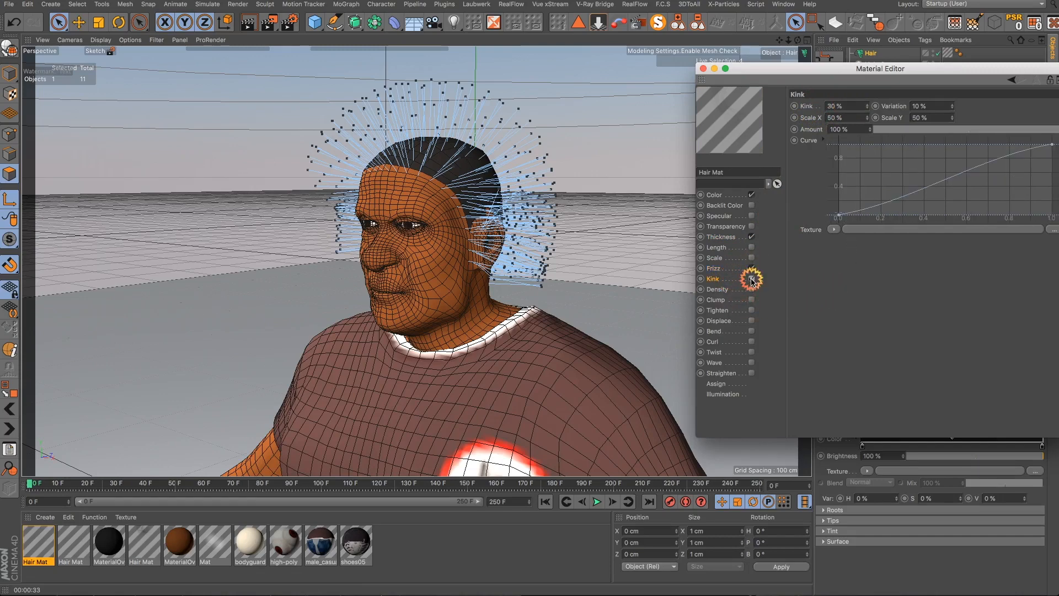
{"action": "left_click", "coordinate": [836, 166]}
{"action": "left_click", "coordinate": [869, 105]}
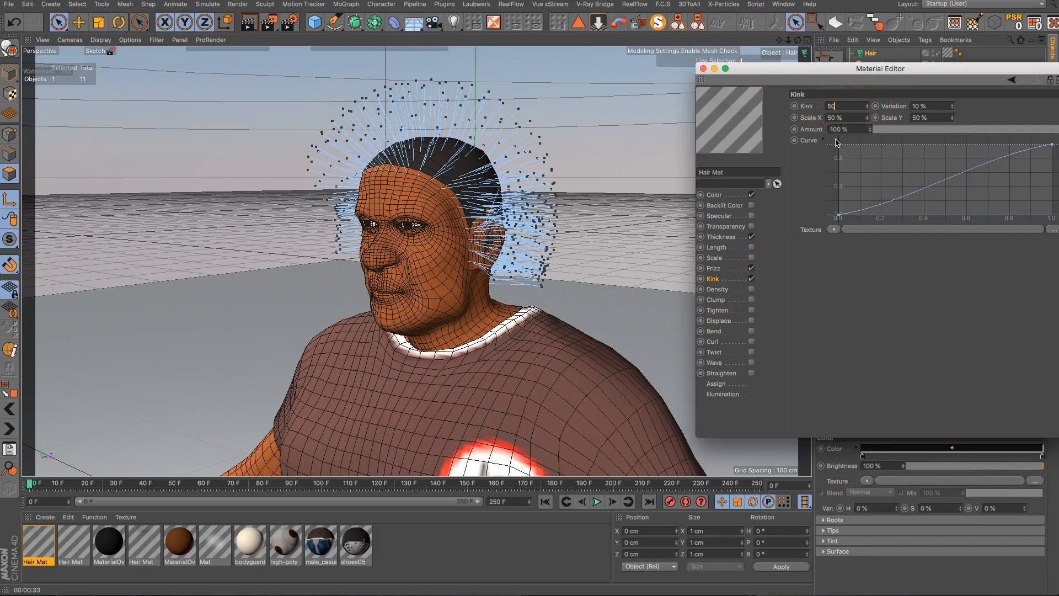
{"action": "left_click", "coordinate": [839, 296]}
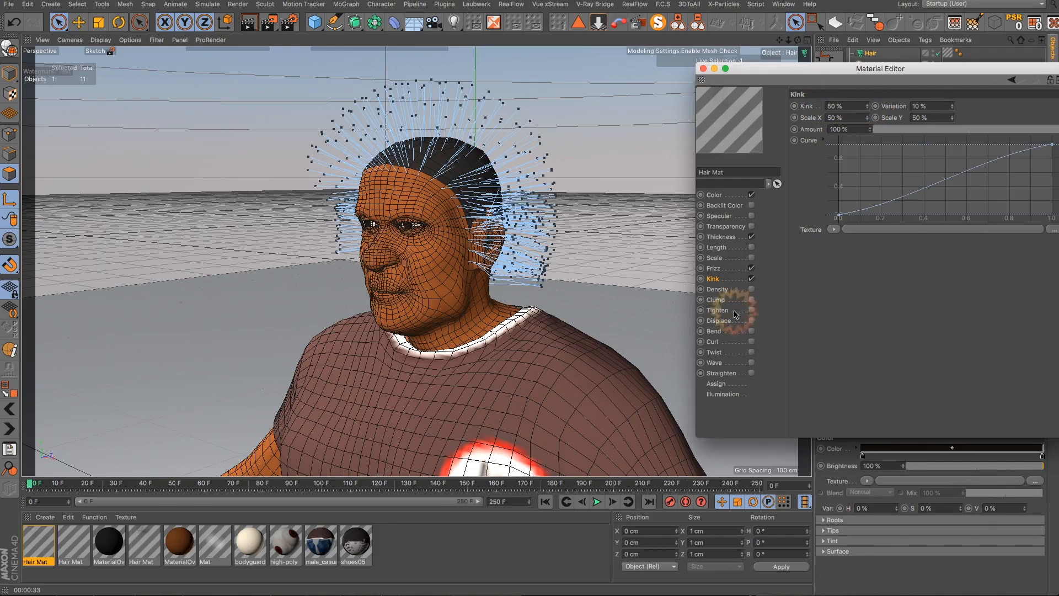
- Enable the Tighten and Curl channels, set Curl to 85°, and close the material editor
{"action": "left_click", "coordinate": [717, 310]}
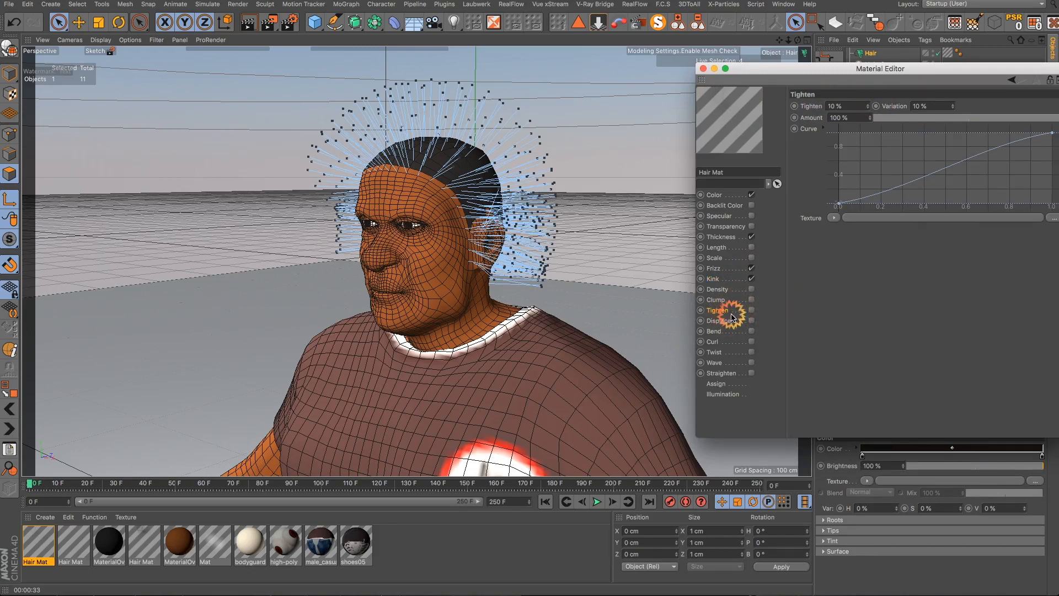
{"action": "left_click", "coordinate": [751, 310]}
{"action": "left_click", "coordinate": [725, 342]}
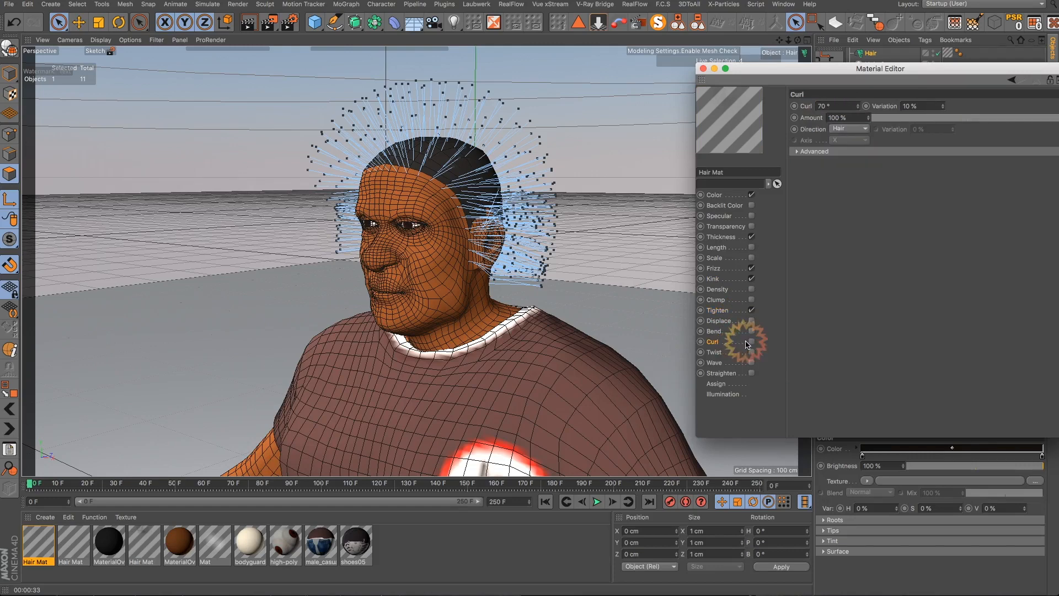
{"action": "left_click", "coordinate": [752, 342]}
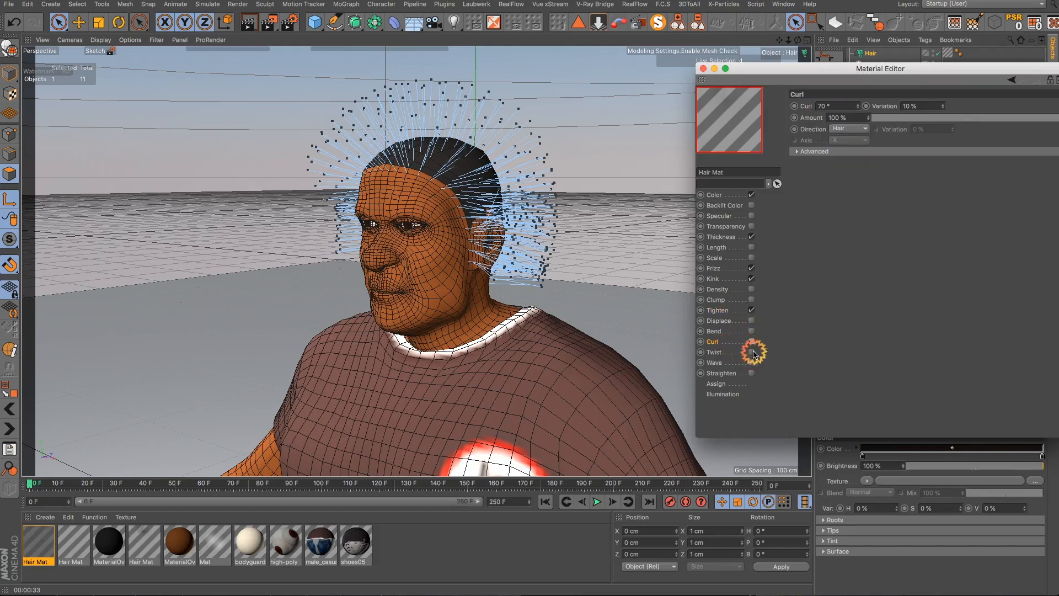
{"action": "double_click", "coordinate": [826, 106]}
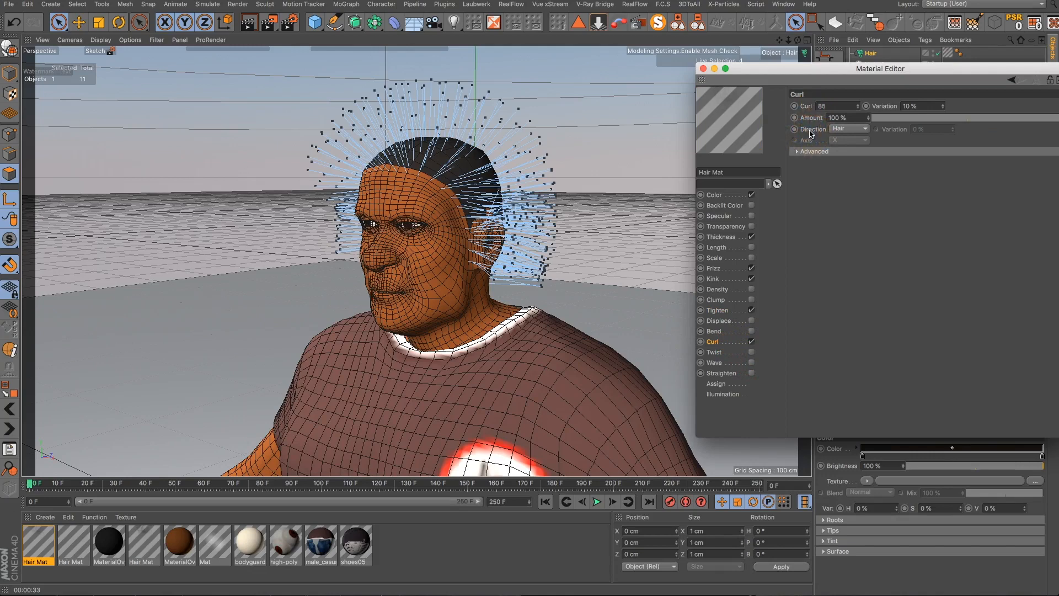
{"action": "left_click", "coordinate": [837, 193]}
{"action": "left_click", "coordinate": [704, 69]}
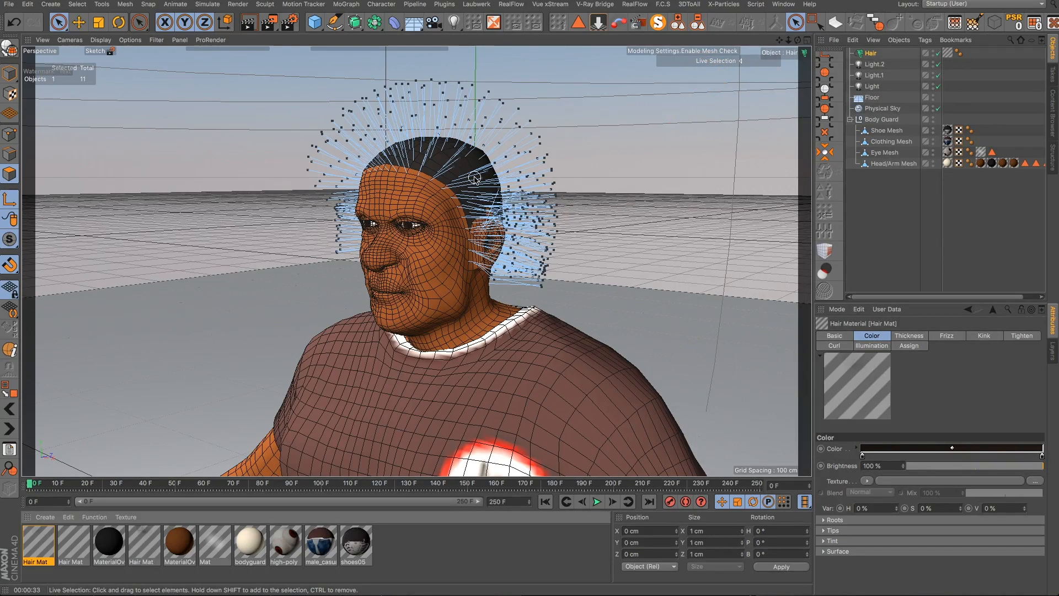
- Set the Hair object's guide root length to 3 cm
{"action": "mouse_move", "coordinate": [453, 212]}
{"action": "left_mouse_down", "text": "alt"}
{"action": "mouse_move", "coordinate": [470, 186]}
{"action": "mouse_move", "coordinate": [456, 170]}
{"action": "mouse_move", "coordinate": [374, 189]}
{"action": "mouse_move", "coordinate": [434, 211]}
{"action": "left_mouse_up", "text": "alt"}
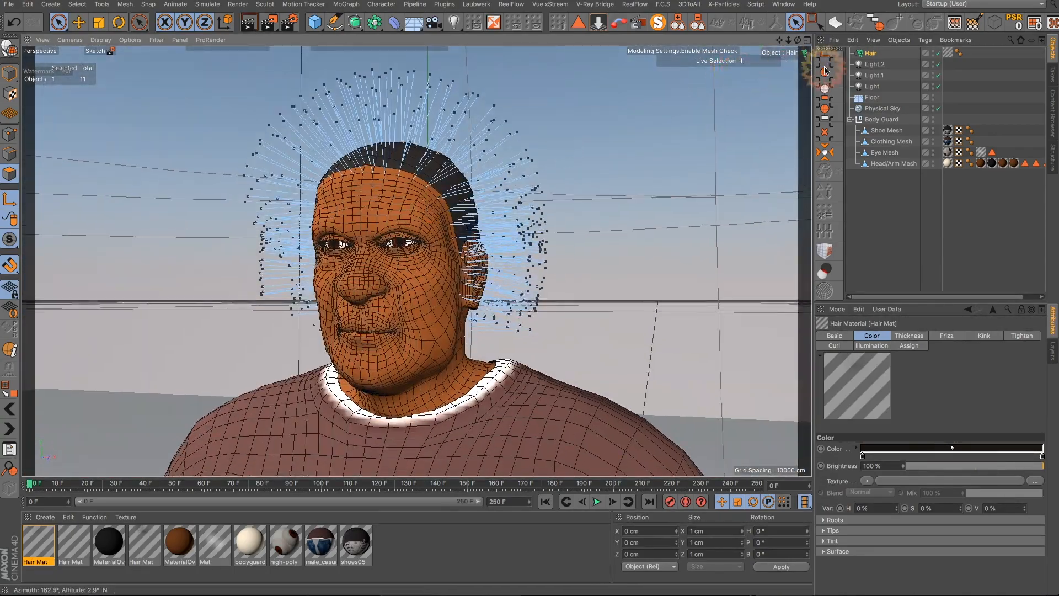
{"action": "left_click", "coordinate": [866, 55]}
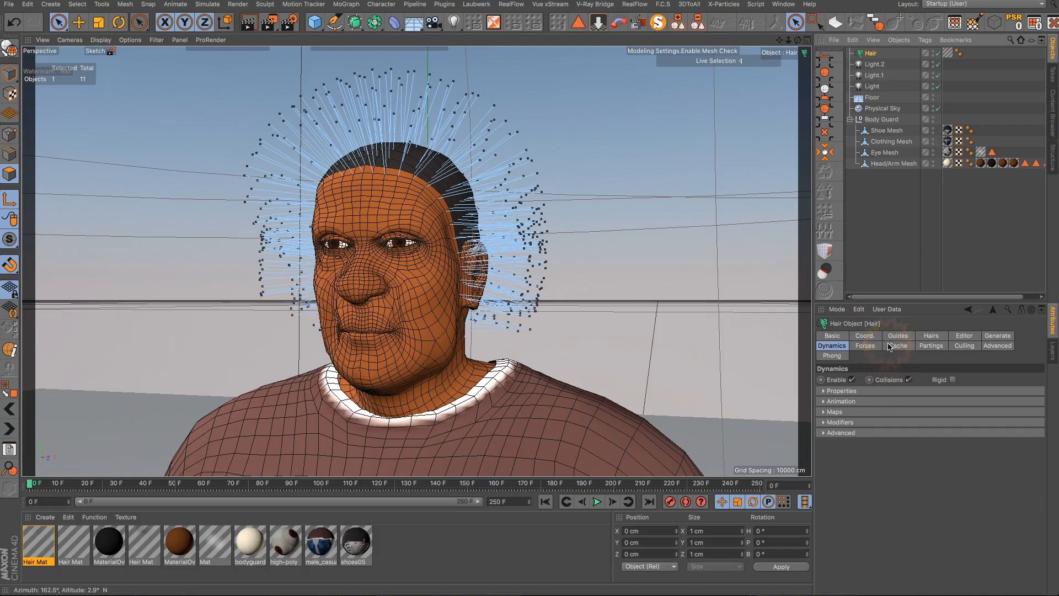
{"action": "left_click", "coordinate": [925, 336]}
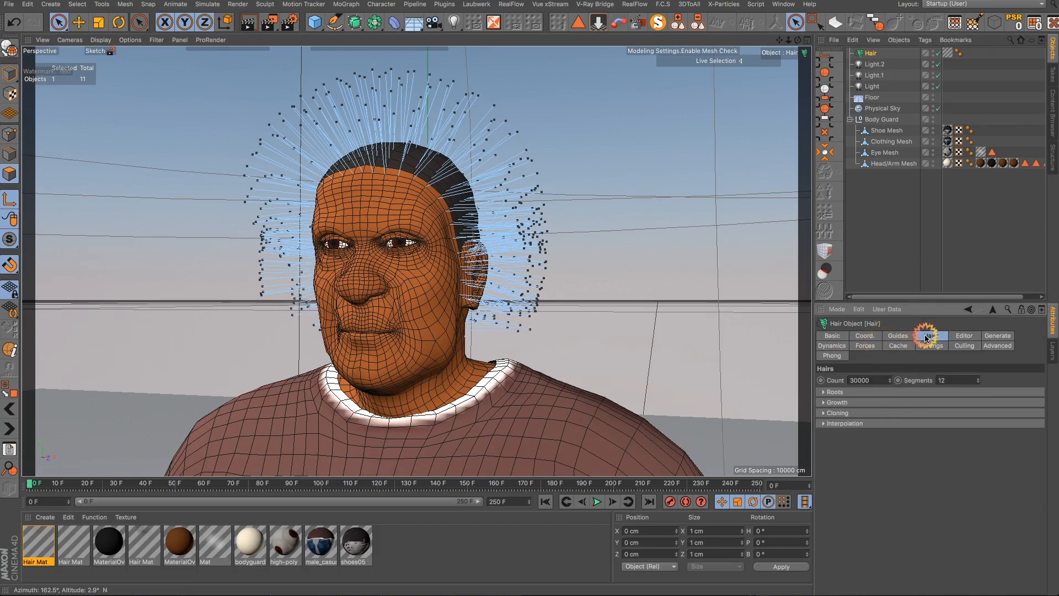
{"action": "left_click", "coordinate": [851, 381]}
{"action": "left_click", "coordinate": [891, 337]}
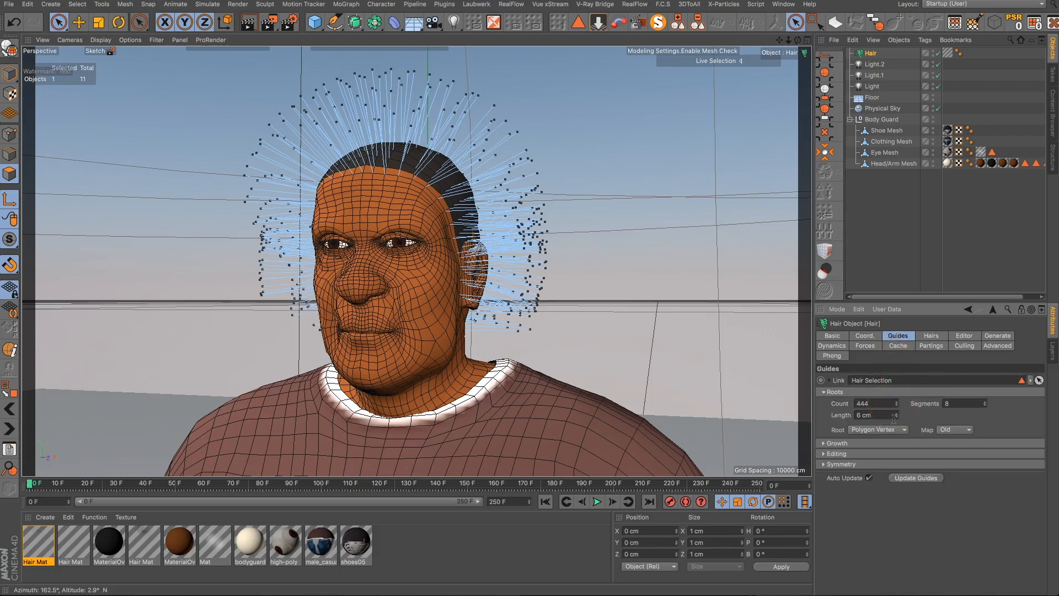
{"action": "left_click_drag", "start_coordinate": [896, 419], "coordinate": [896, 419]}
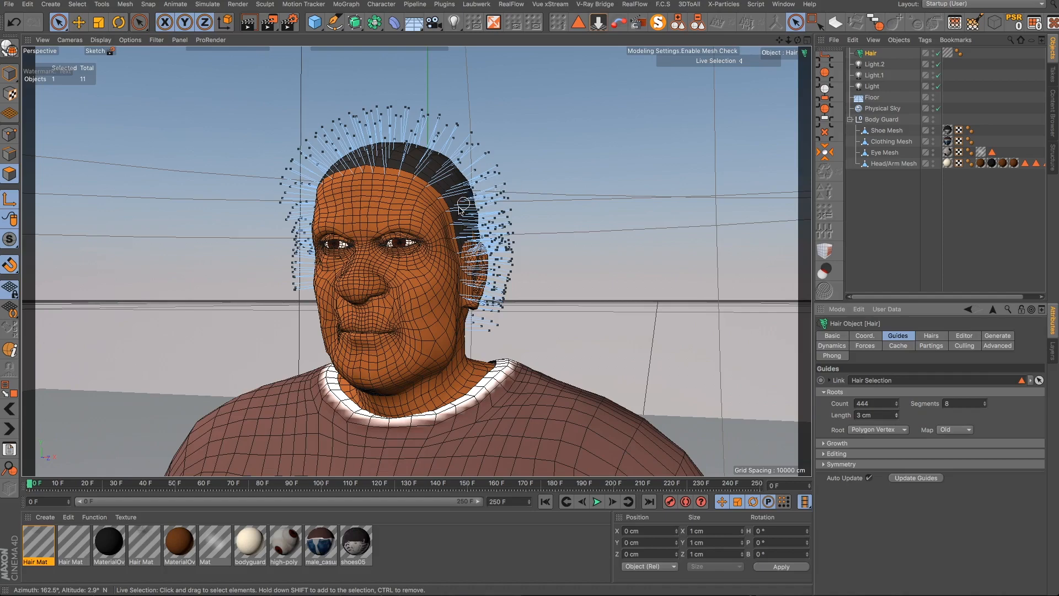
- Start a render preview of the character's hair and dismiss it
{"action": "left_click_drag", "start_coordinate": [441, 222], "coordinate": [517, 206], "text": "alt"}
{"action": "left_click", "coordinate": [250, 23]}
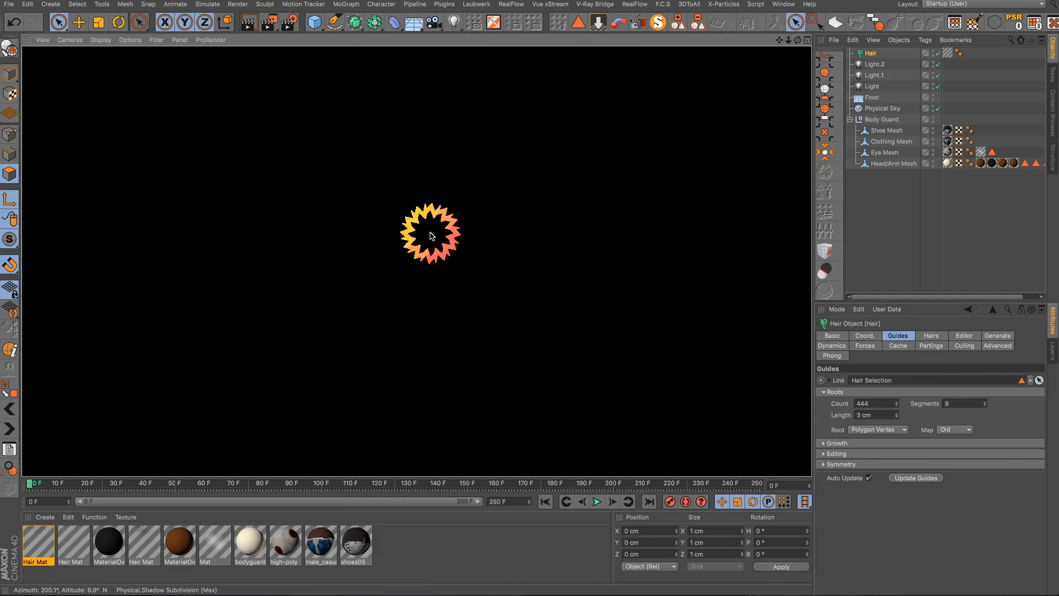
{"action": "left_click", "coordinate": [431, 235]}
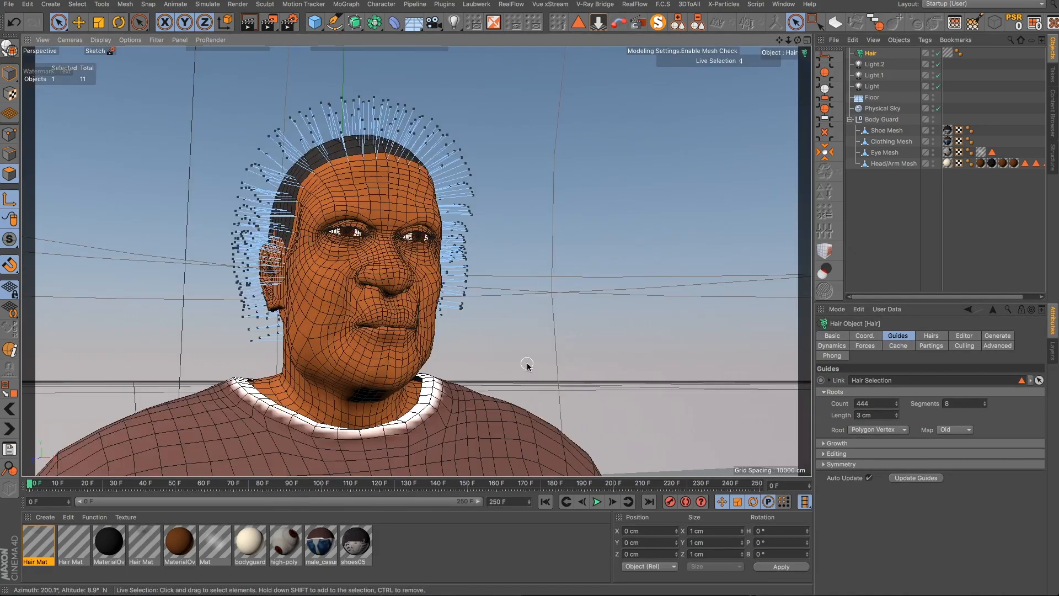
- Play the hair dynamics simulation from the start to preview how the guides fall
{"action": "left_click", "coordinate": [593, 503]}
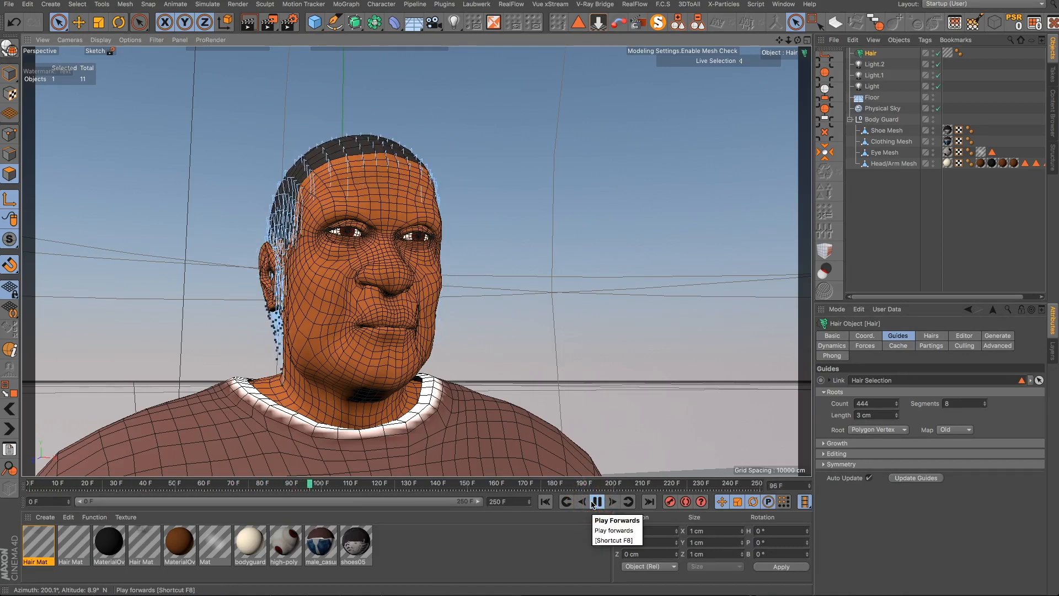
{"action": "left_click", "coordinate": [593, 503]}
{"action": "left_click", "coordinate": [545, 502]}
{"action": "left_click", "coordinate": [591, 503]}
{"action": "left_click", "coordinate": [593, 504]}
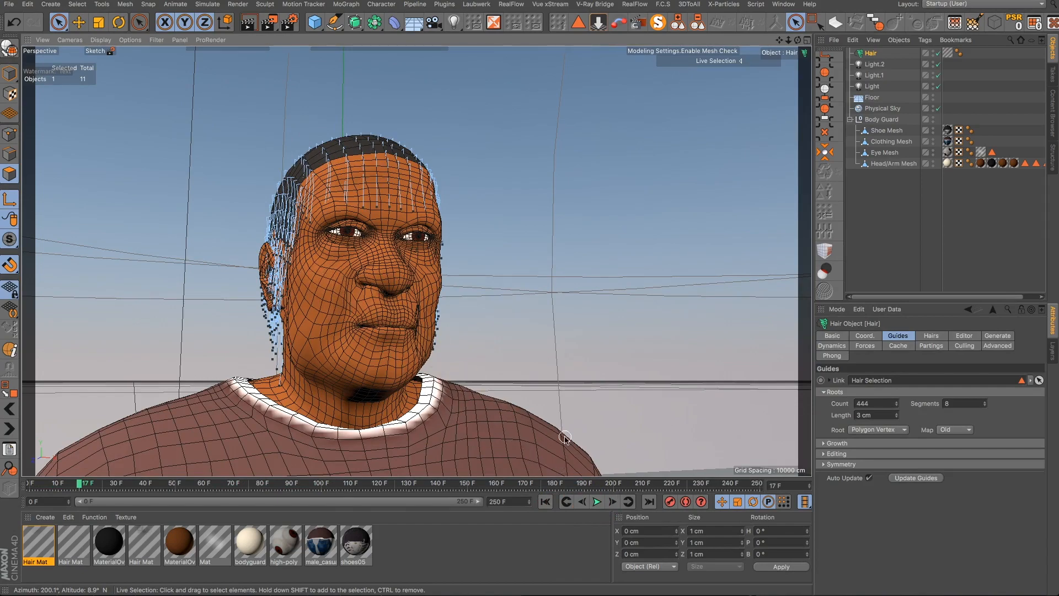
{"action": "left_click", "coordinate": [597, 502]}
{"action": "left_click", "coordinate": [597, 502]}
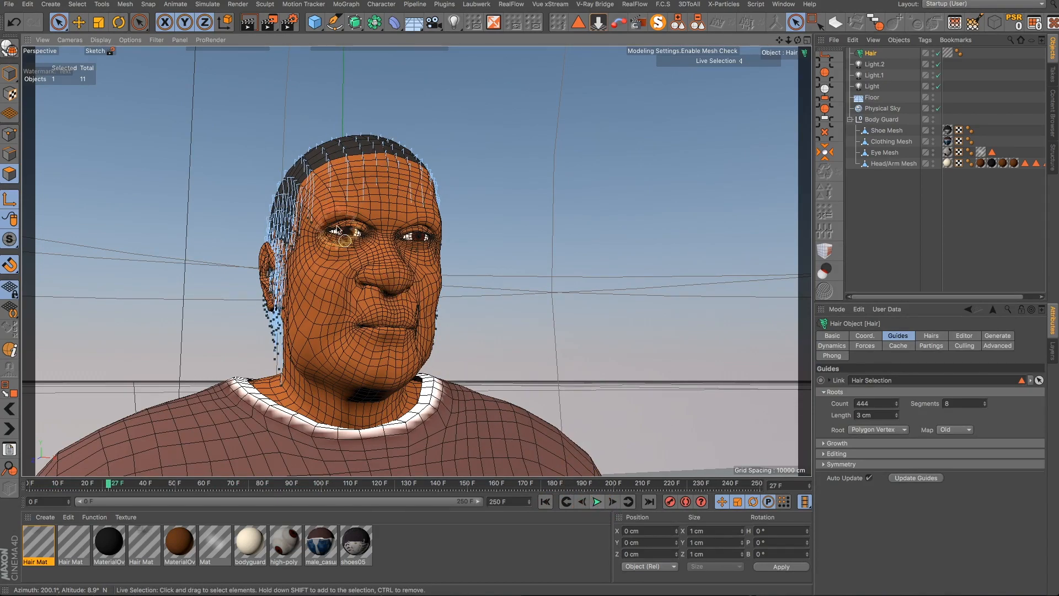
- Inspect the hair guides closely around the head, eyes and ear
{"action": "scroll", "coordinate": [338, 229], "scroll_direction": "up", "scroll_amount": 4}
{"action": "left_click_drag", "start_coordinate": [403, 240], "coordinate": [350, 248], "text": "alt"}
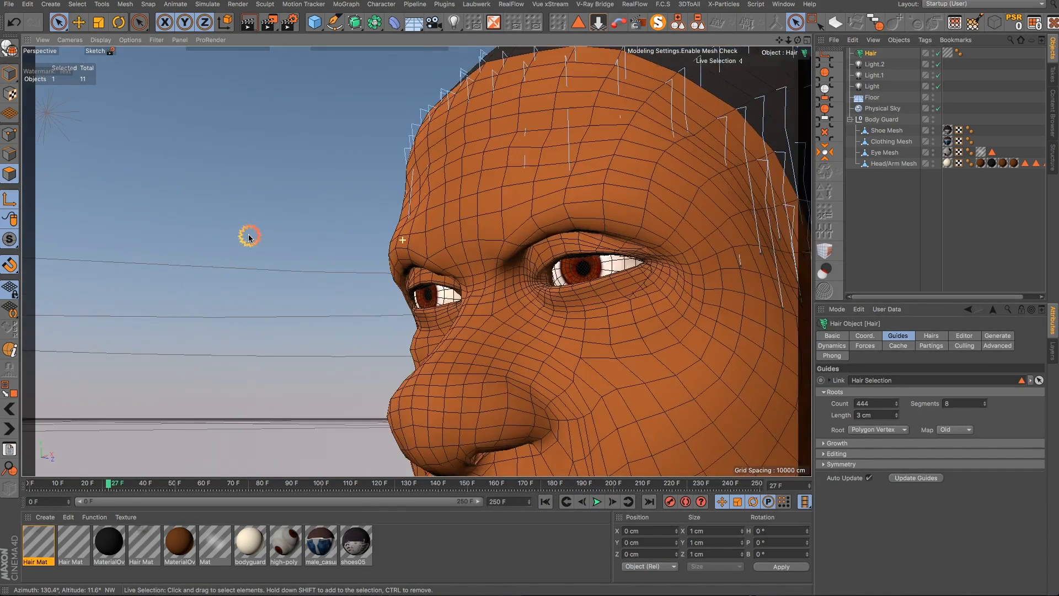
{"action": "scroll", "coordinate": [353, 247], "scroll_direction": "down", "scroll_amount": 3}
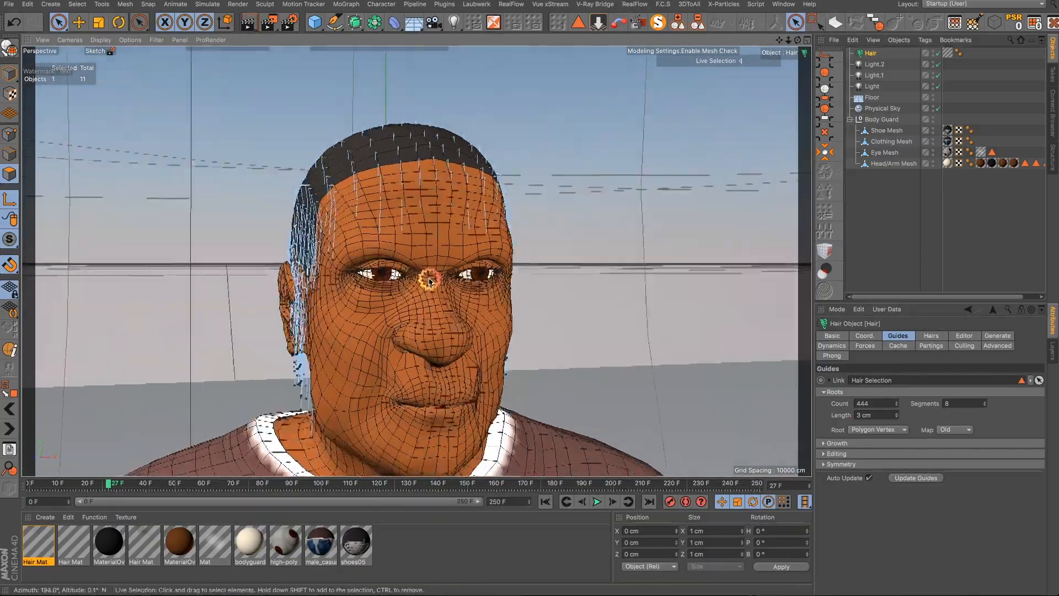
{"action": "left_click_drag", "start_coordinate": [429, 281], "coordinate": [317, 284], "text": "alt"}
{"action": "scroll", "coordinate": [475, 239], "scroll_direction": "up", "scroll_amount": 10}
{"action": "left_click_drag", "start_coordinate": [475, 246], "coordinate": [713, 239], "text": "alt"}
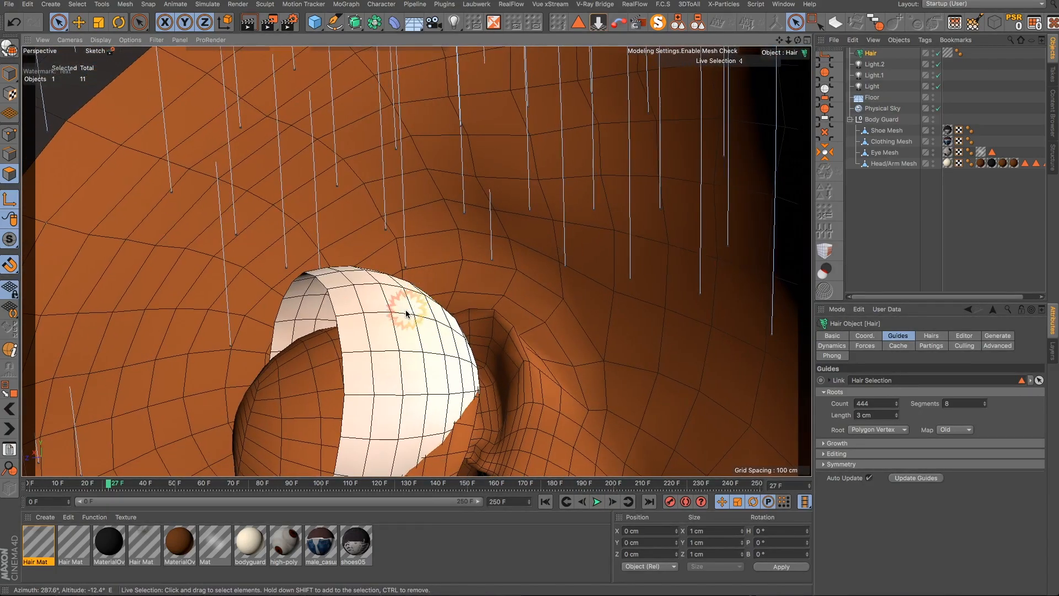
{"action": "left_click_drag", "start_coordinate": [407, 314], "coordinate": [280, 300], "text": "alt"}
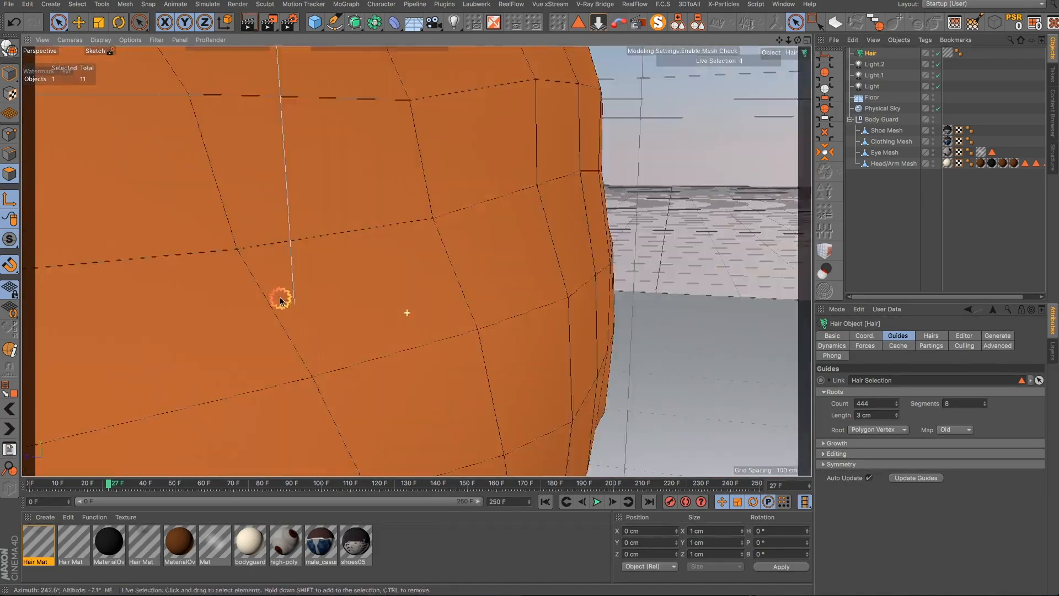
{"action": "scroll", "coordinate": [281, 301], "scroll_direction": "down", "scroll_amount": 8}
{"action": "left_click_drag", "start_coordinate": [231, 276], "coordinate": [307, 267], "text": "alt"}
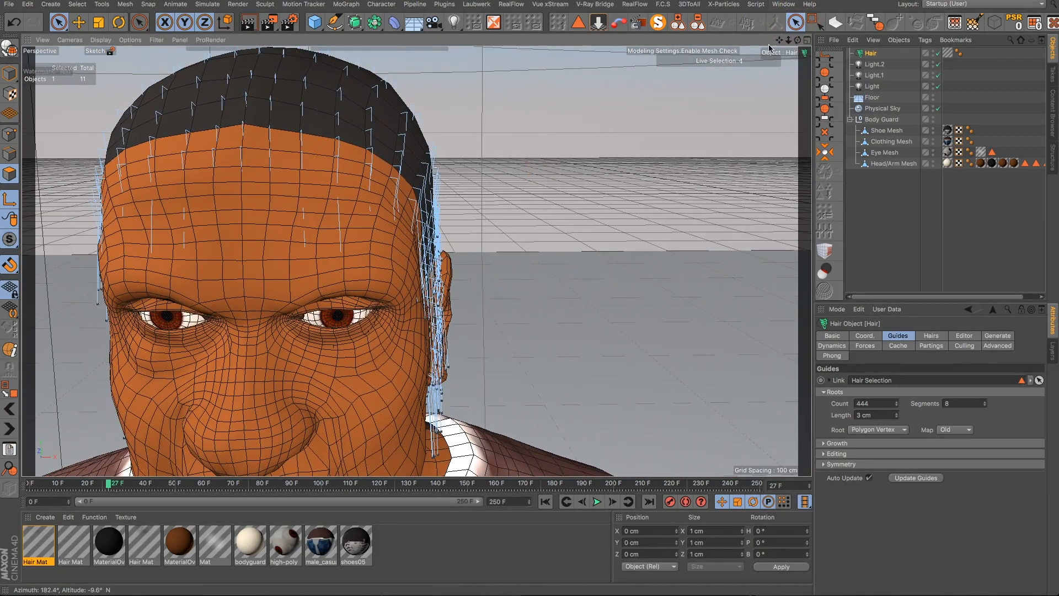
{"action": "mouse_move", "coordinate": [776, 43]}
{"action": "left_mouse_down"}
{"action": "mouse_move", "coordinate": [702, 359]}
{"action": "mouse_move", "coordinate": [777, 40]}
{"action": "left_mouse_up"}
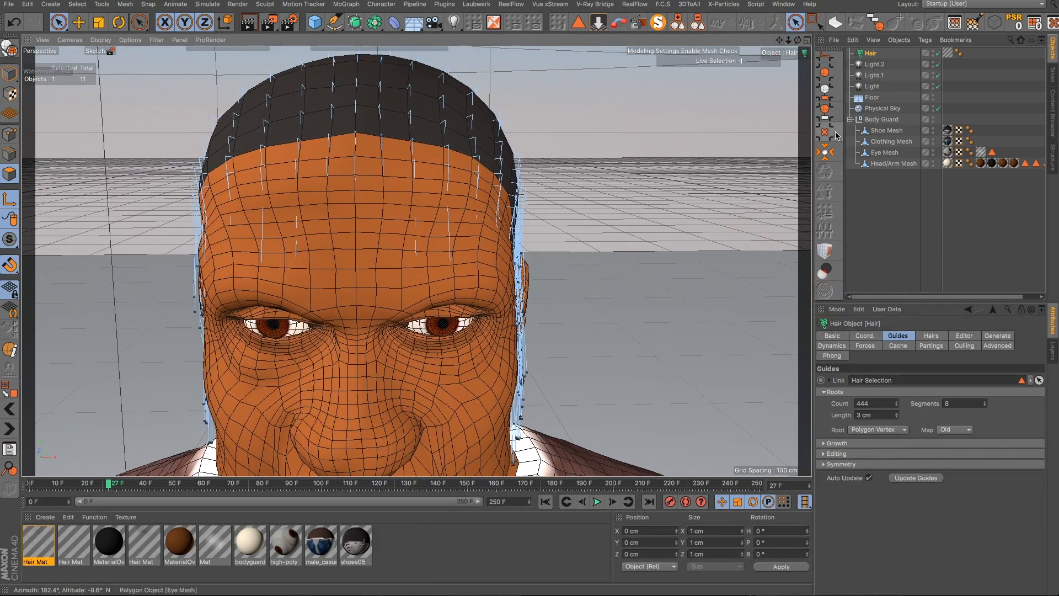
- Add a Hair Collider tag to the Head/Arm Mesh
{"action": "left_click", "coordinate": [889, 163]}
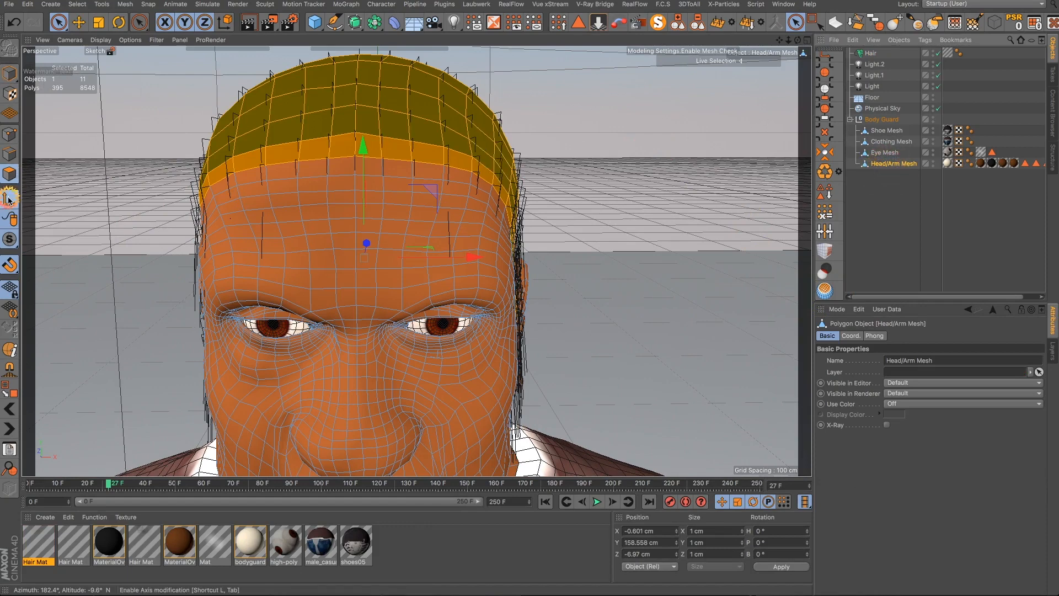
{"action": "left_click", "coordinate": [10, 75]}
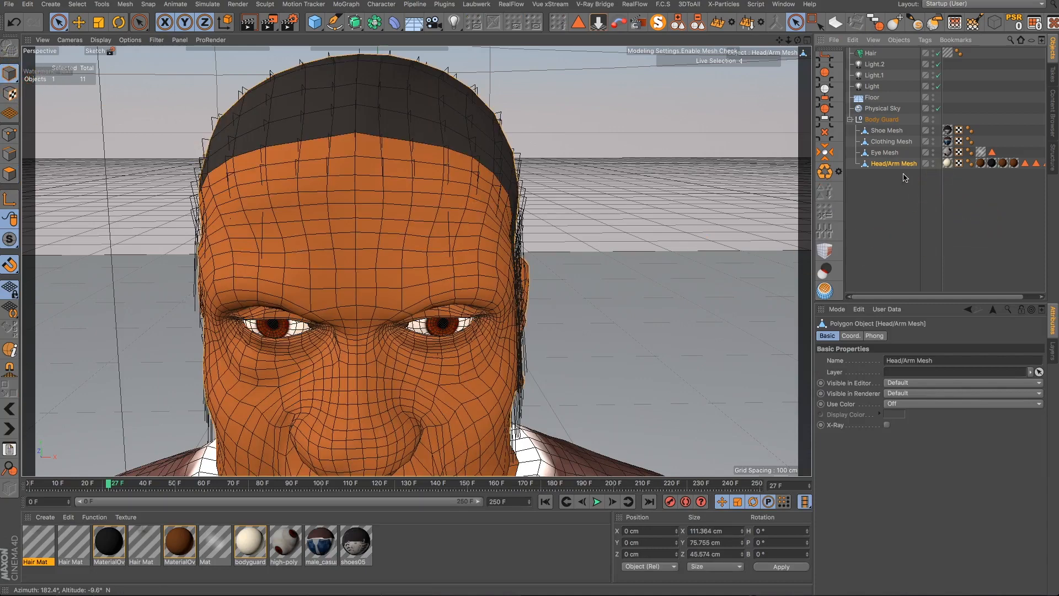
{"action": "left_click", "coordinate": [889, 165]}
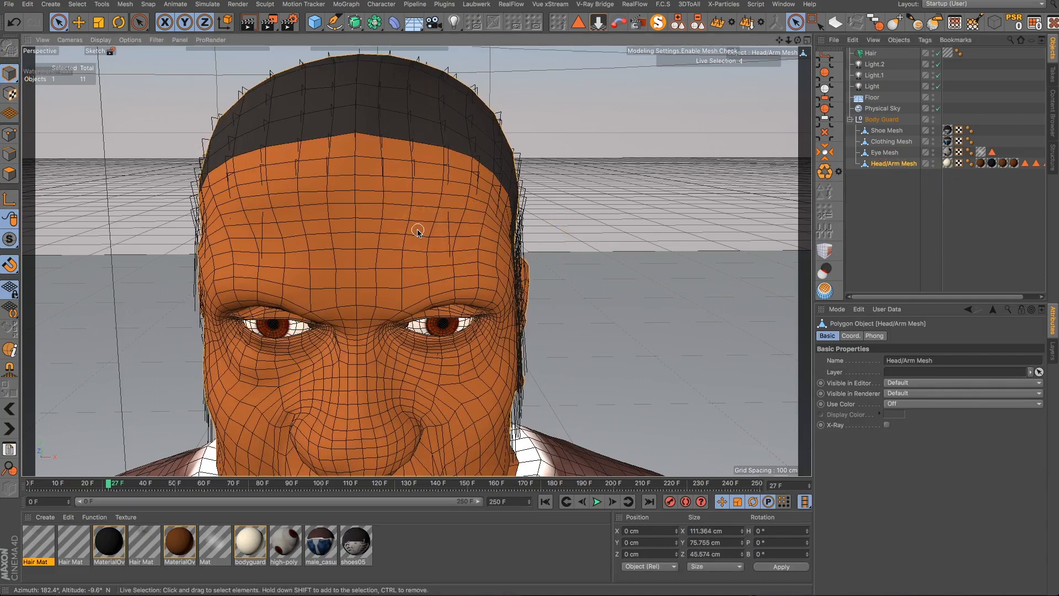
{"action": "scroll", "coordinate": [419, 230], "scroll_direction": "down", "scroll_amount": 2}
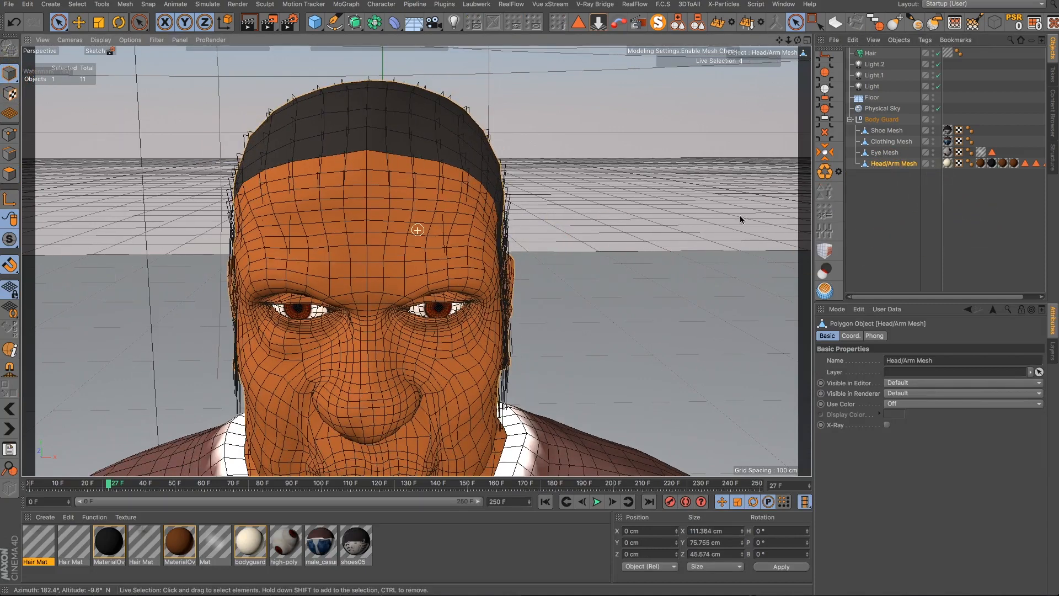
{"action": "right_click", "coordinate": [882, 166]}
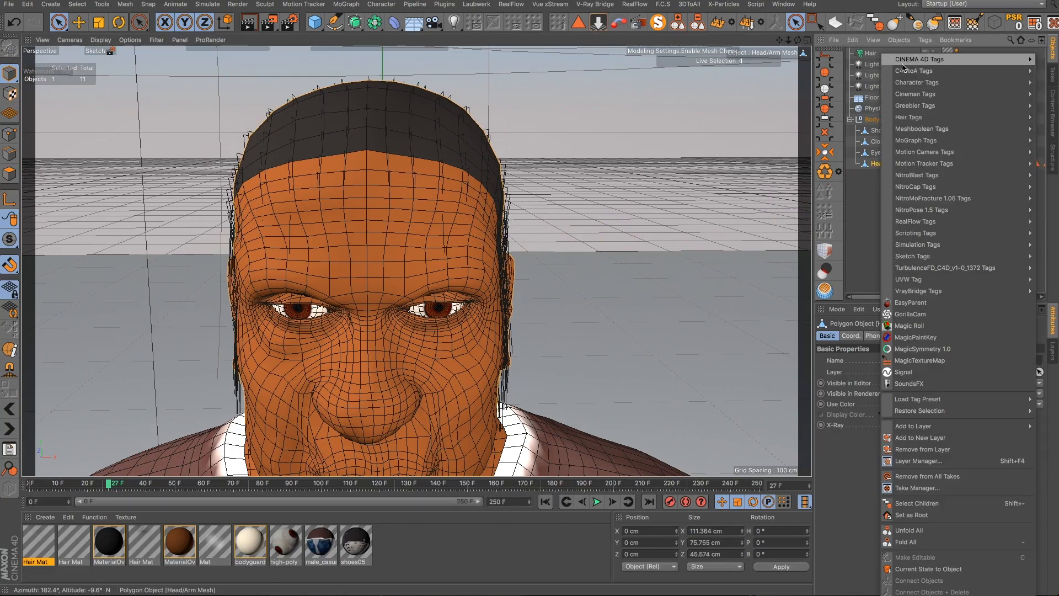
{"action": "mouse_move", "coordinate": [903, 61]}
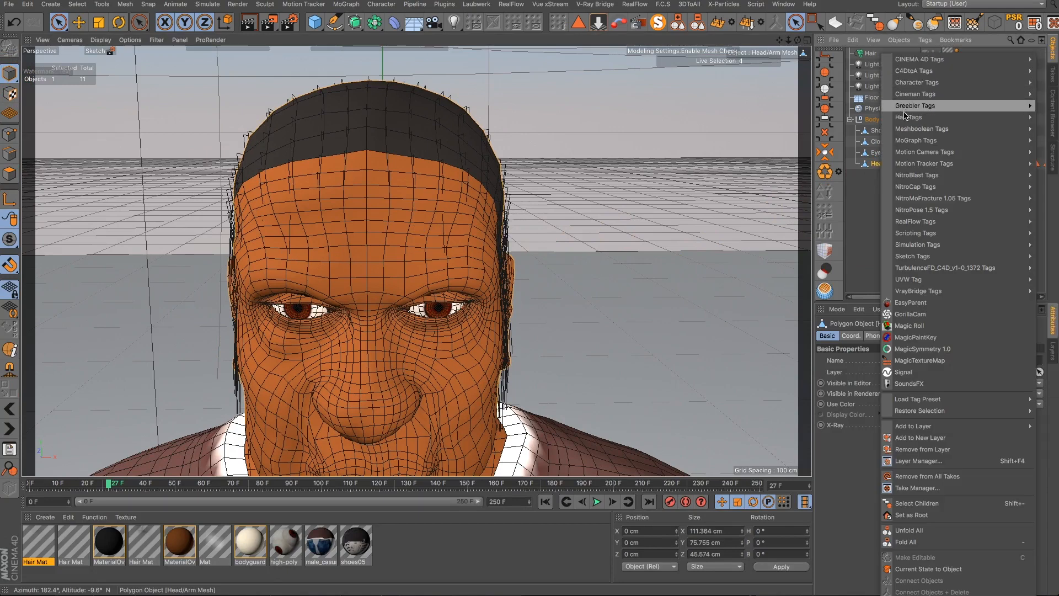
{"action": "mouse_move", "coordinate": [909, 120]}
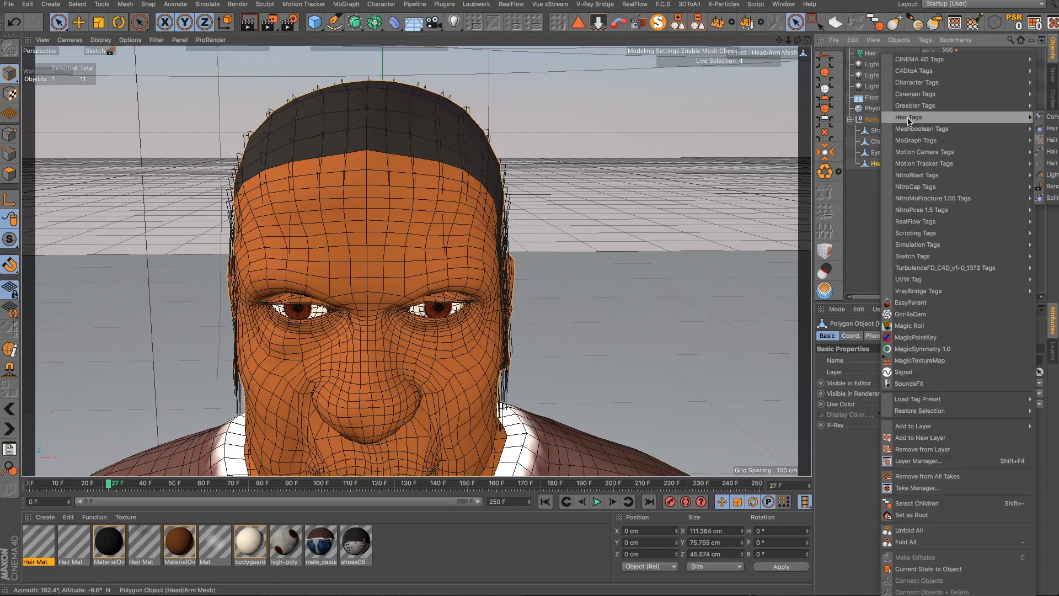
{"action": "left_click", "coordinate": [1052, 130]}
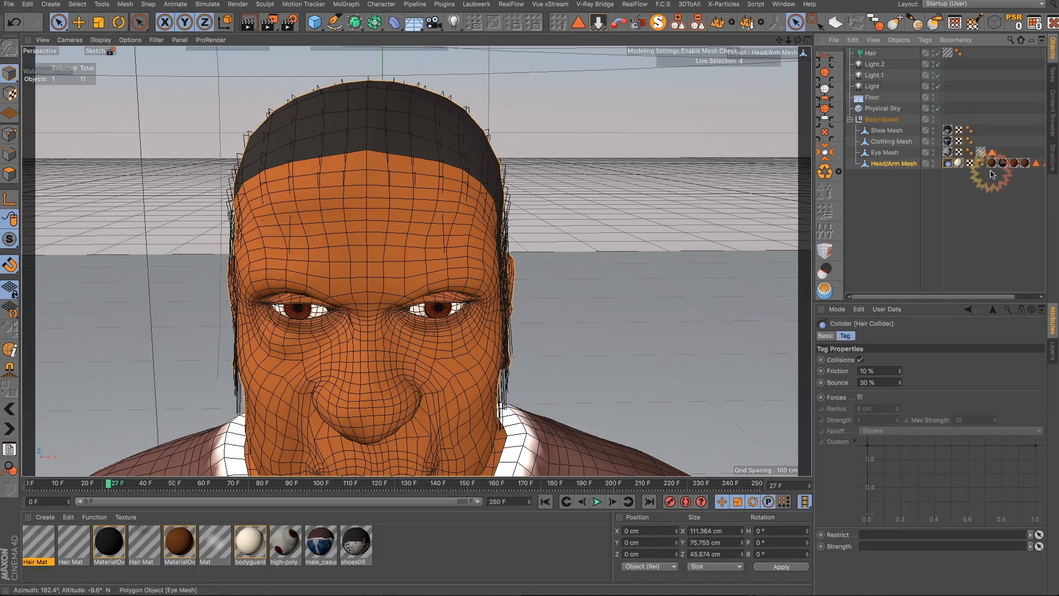
- Select the Hair object and replay the hair simulation from the first frame
{"action": "left_click", "coordinate": [546, 504]}
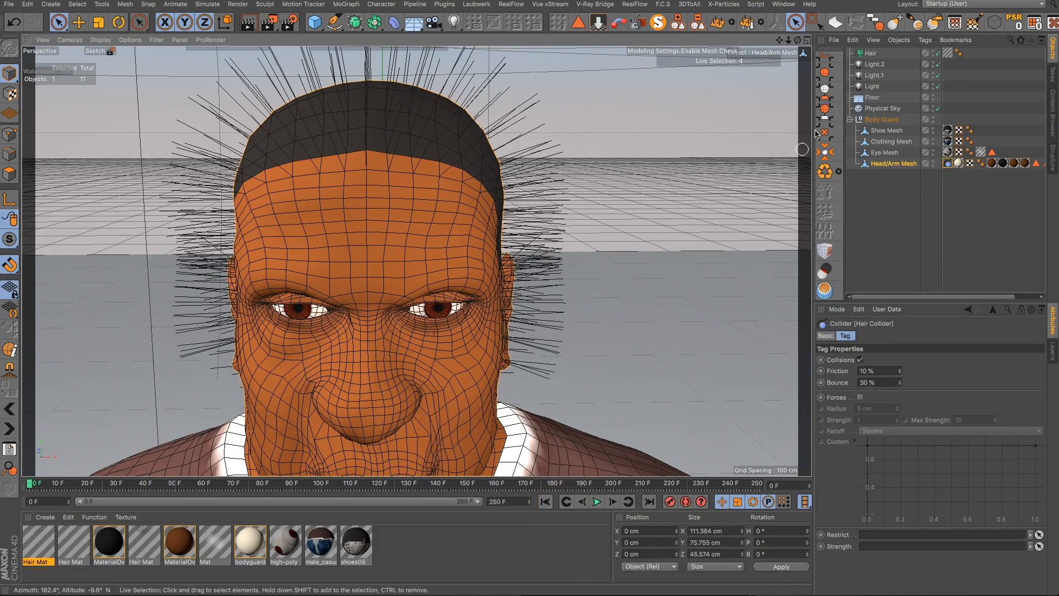
{"action": "left_click", "coordinate": [869, 54]}
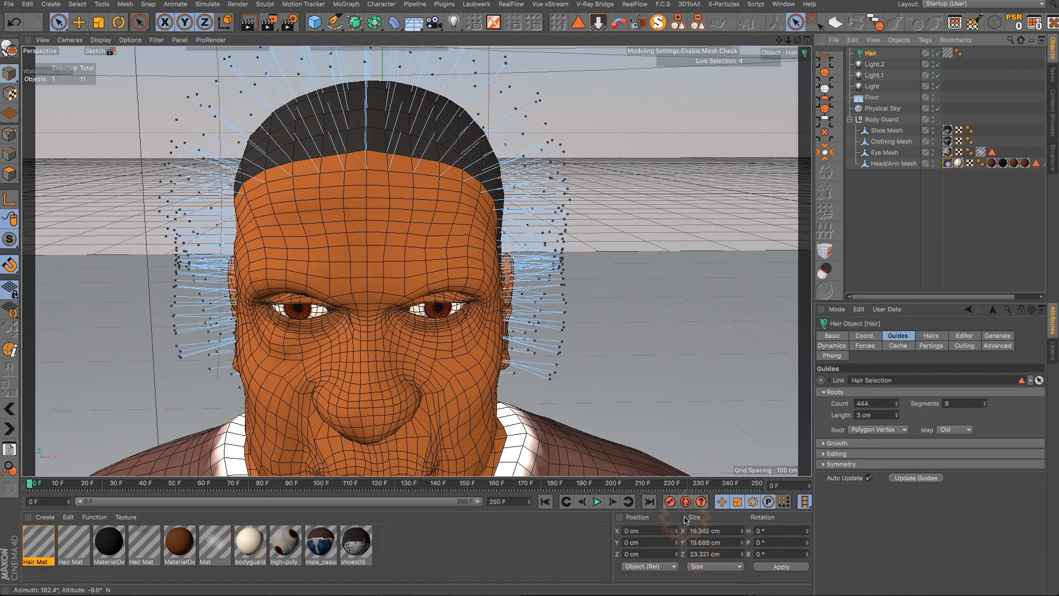
{"action": "left_click", "coordinate": [597, 502]}
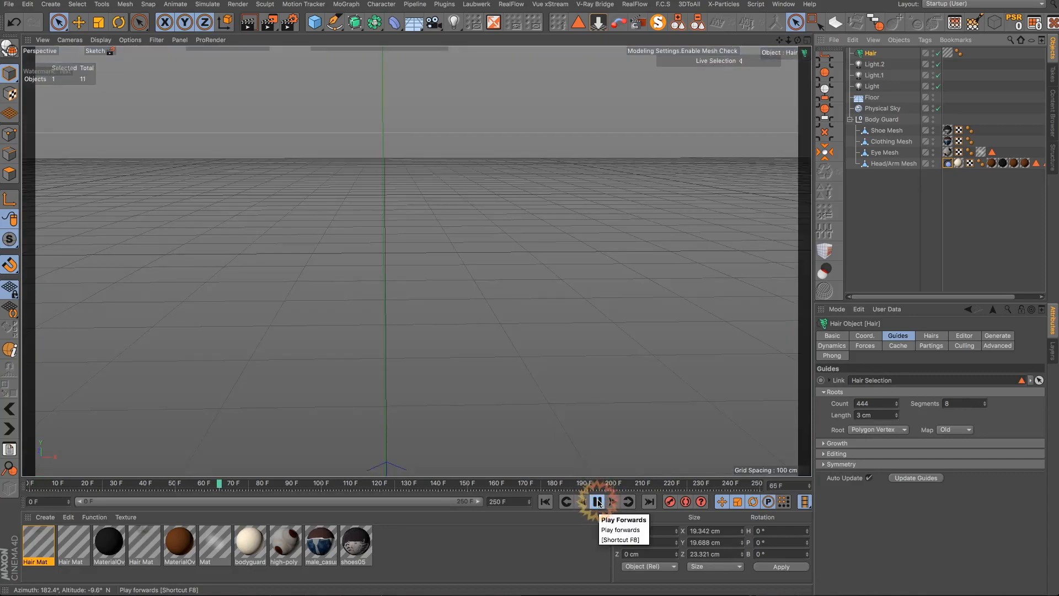
{"action": "left_click", "coordinate": [597, 501]}
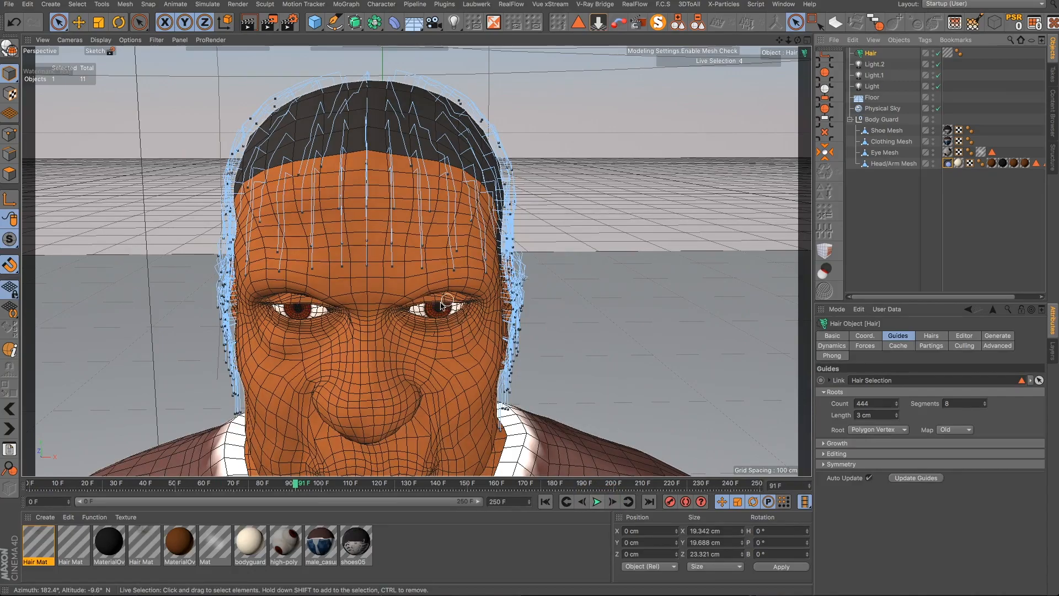
- Inspect the simulated hair guides around the head from several angles
{"action": "left_click_drag", "start_coordinate": [406, 319], "coordinate": [616, 301], "text": "alt"}
{"action": "scroll", "coordinate": [358, 256], "scroll_direction": "up", "scroll_amount": 10}
{"action": "left_click_drag", "start_coordinate": [303, 257], "coordinate": [552, 268], "text": "alt"}
{"action": "scroll", "coordinate": [552, 268], "scroll_direction": "down", "scroll_amount": 5}
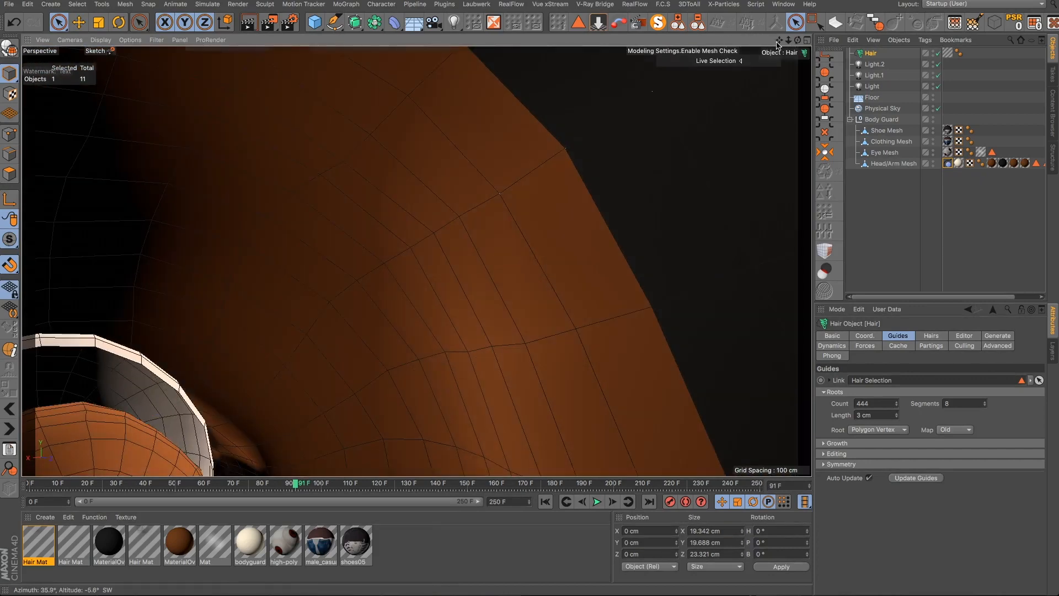
{"action": "left_click_drag", "start_coordinate": [778, 42], "coordinate": [350, 366]}
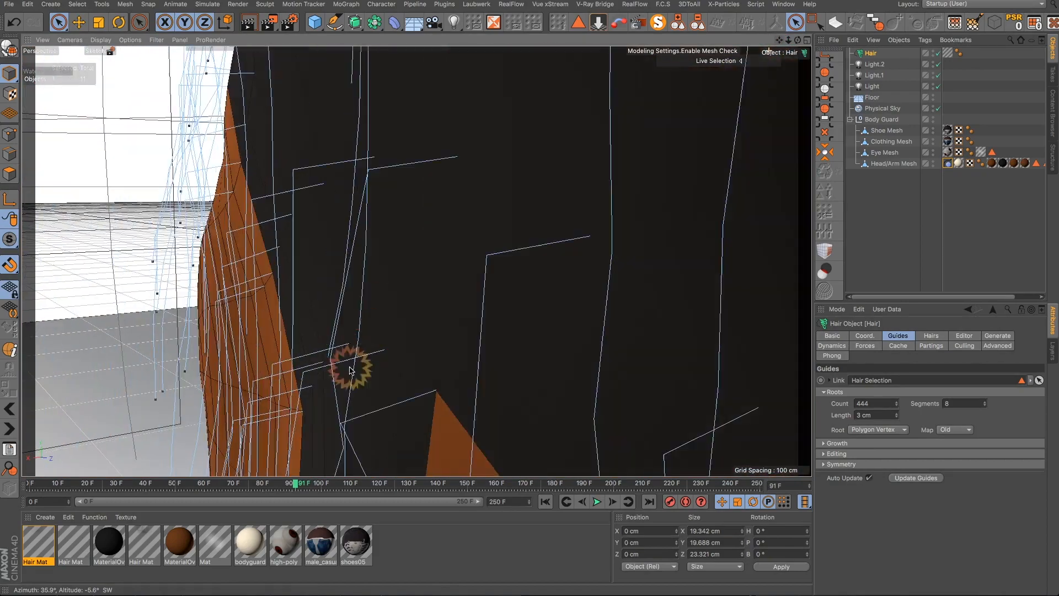
{"action": "left_click_drag", "start_coordinate": [450, 340], "coordinate": [607, 356], "text": "alt"}
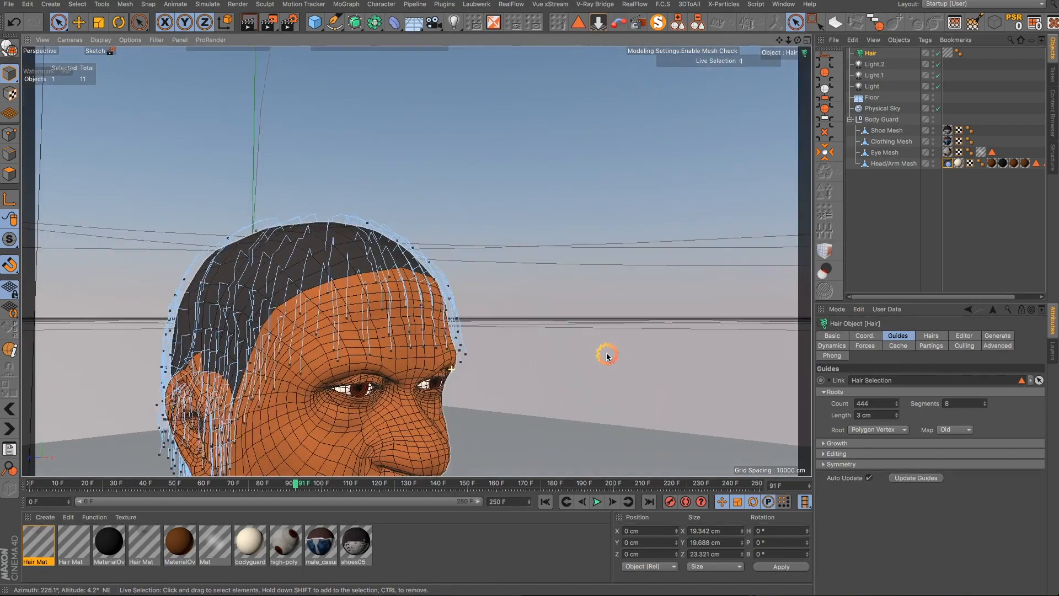
{"action": "scroll", "coordinate": [398, 255], "scroll_direction": "down", "scroll_amount": 5}
{"action": "scroll", "coordinate": [309, 436], "scroll_direction": "up", "scroll_amount": 3}
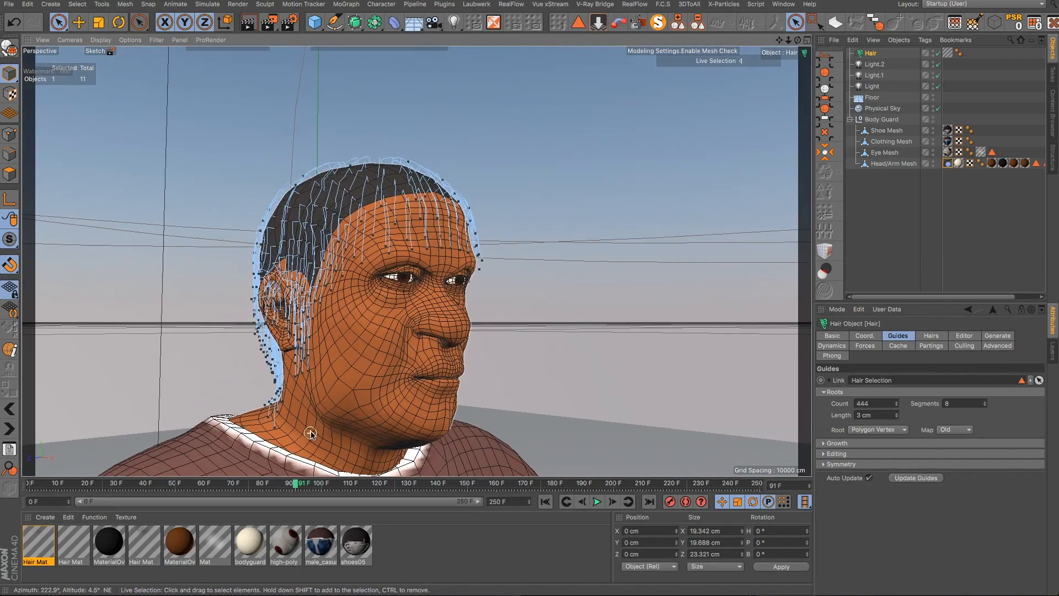
{"action": "left_click_drag", "start_coordinate": [372, 376], "coordinate": [208, 385], "text": "alt"}
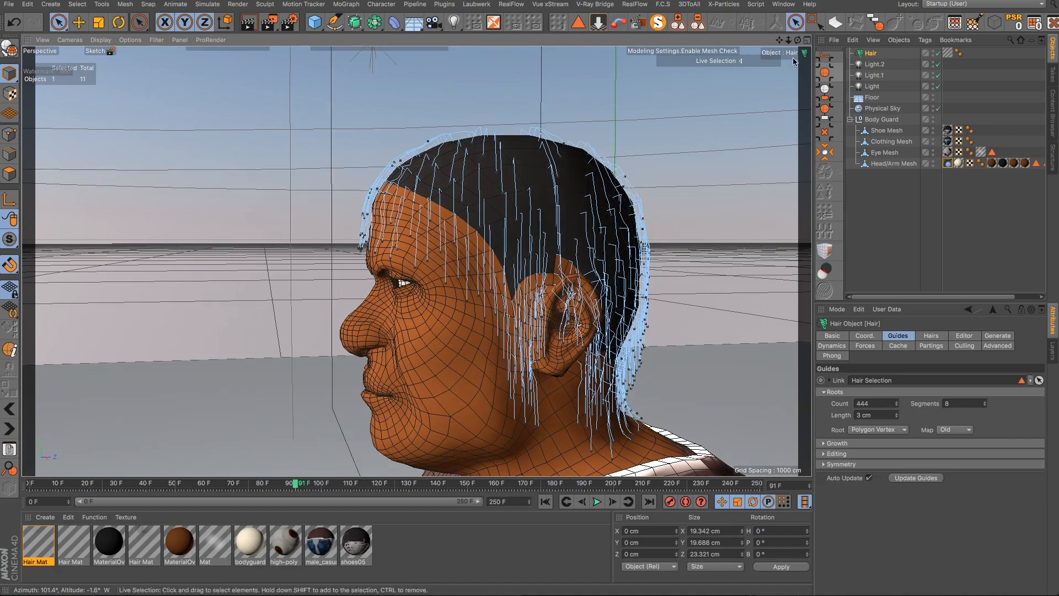
{"action": "left_click_drag", "start_coordinate": [782, 46], "coordinate": [782, 45]}
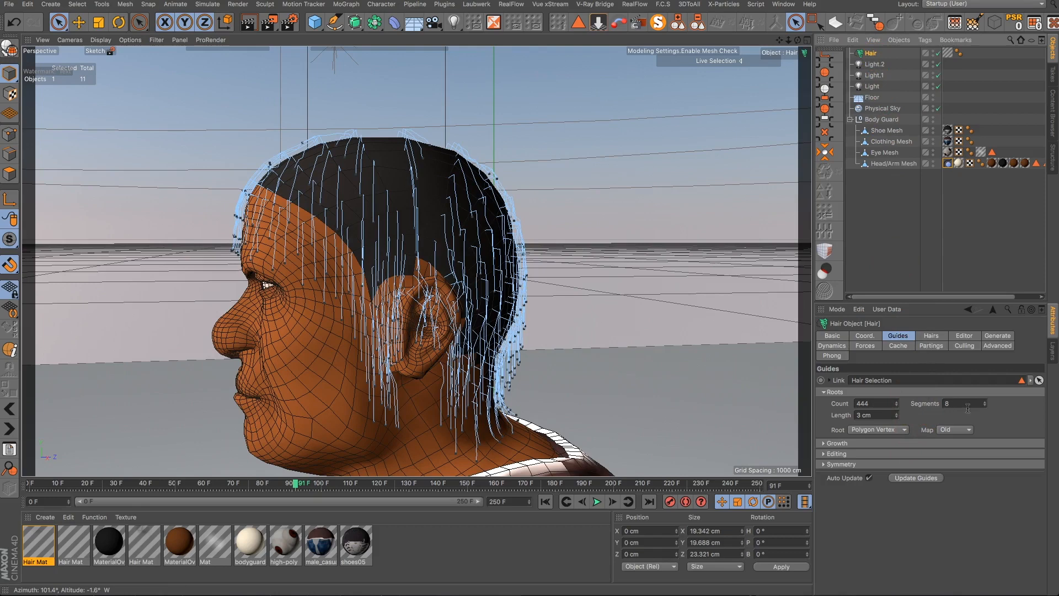
- Set the Hair object's guide Segments to 4
{"action": "left_click", "coordinate": [985, 401]}
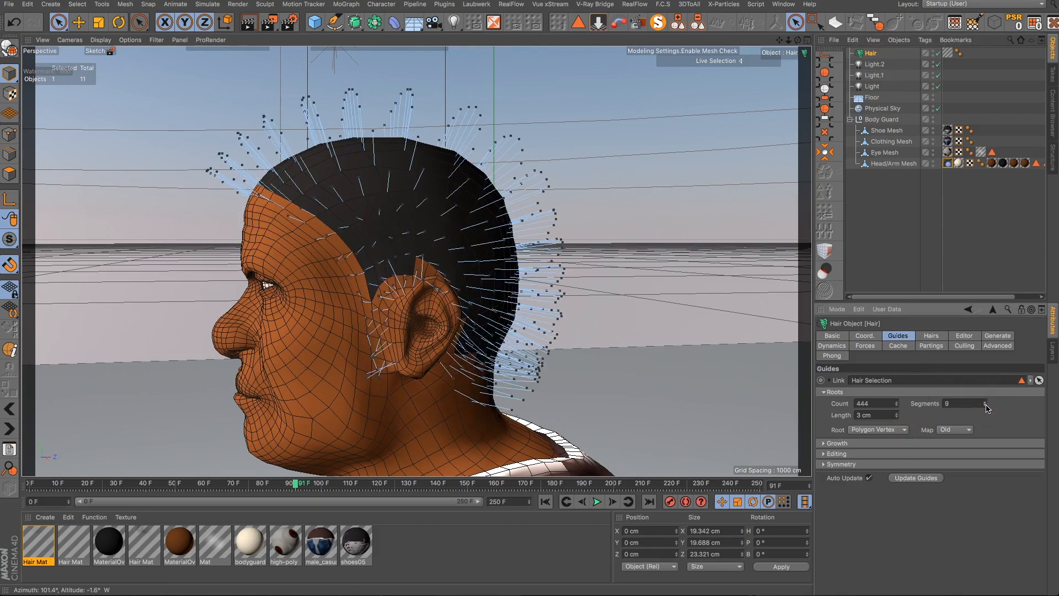
{"action": "left_click", "coordinate": [986, 406]}
{"action": "left_click", "coordinate": [986, 406]}
{"action": "left_click", "coordinate": [986, 406]}
{"action": "left_click", "coordinate": [986, 406]}
- Replay the hair simulation from the start to check the guides
{"action": "left_click", "coordinate": [545, 502]}
{"action": "left_click", "coordinate": [597, 501]}
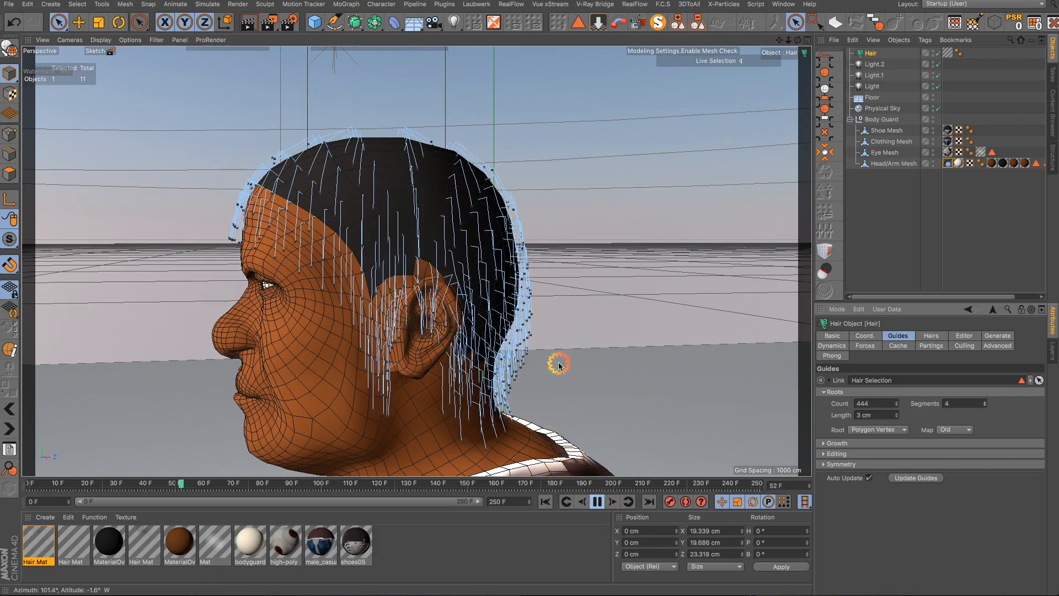
{"action": "left_click_drag", "start_coordinate": [558, 364], "coordinate": [445, 362], "text": "alt"}
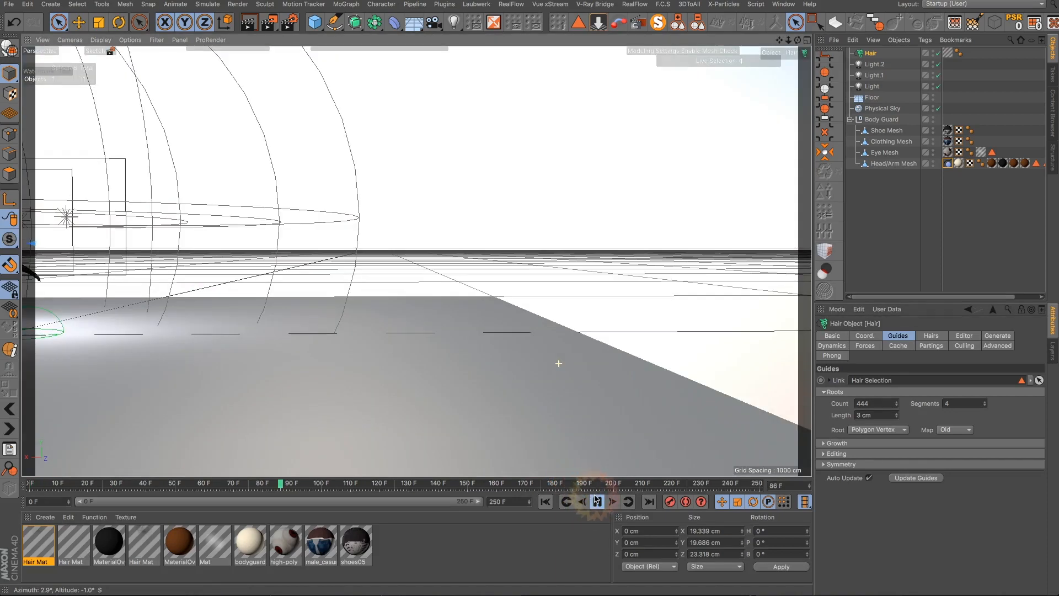
{"action": "left_click", "coordinate": [596, 500]}
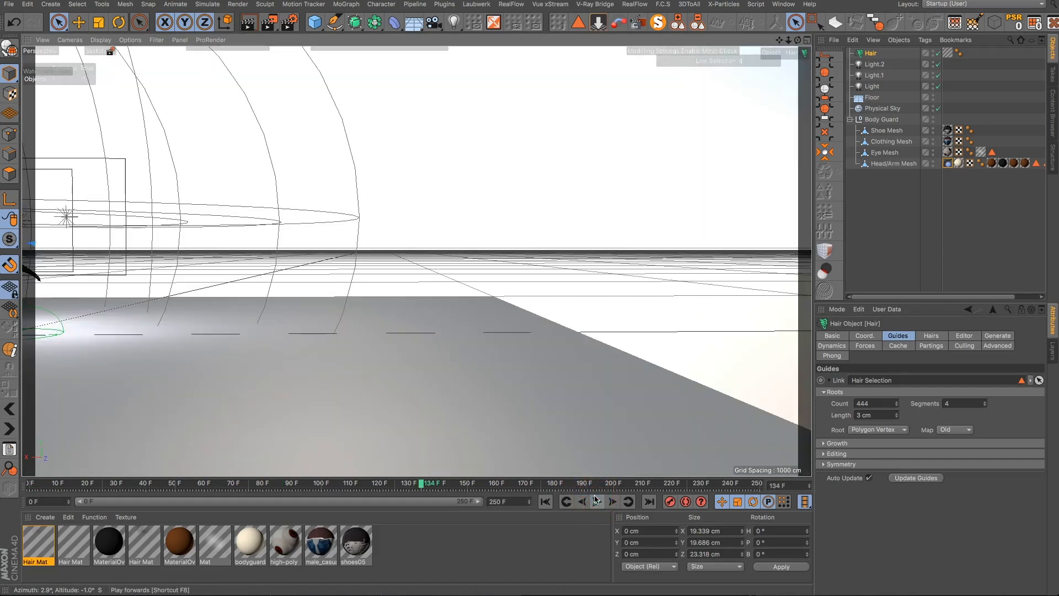
{"action": "left_click", "coordinate": [596, 501]}
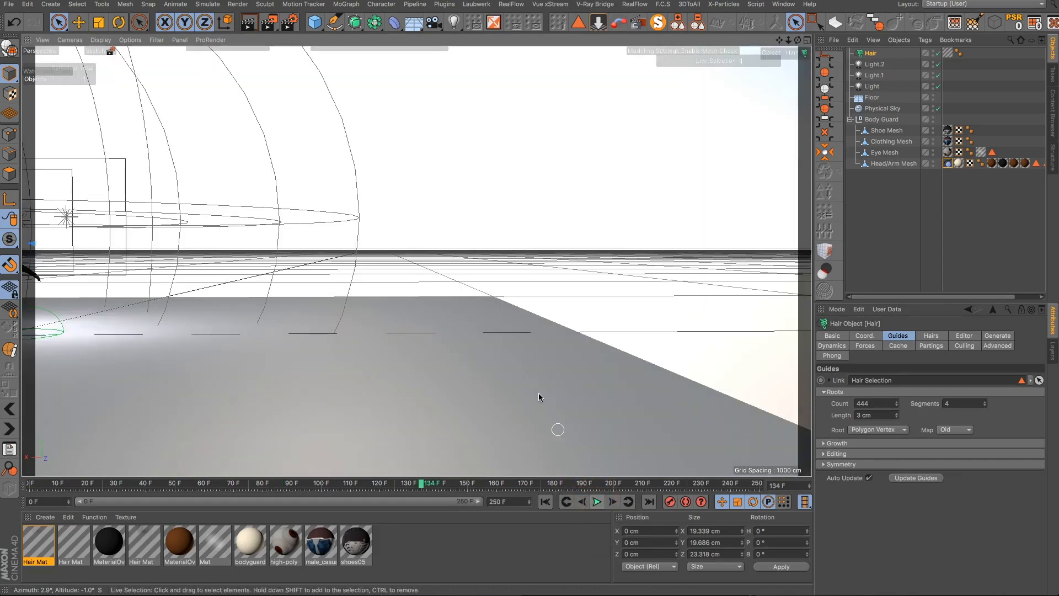
- Reduce the Hair object's guide Segments to 2
{"action": "scroll", "coordinate": [536, 359], "scroll_direction": "down", "scroll_amount": 6}
{"action": "scroll", "coordinate": [312, 341], "scroll_direction": "up", "scroll_amount": 10}
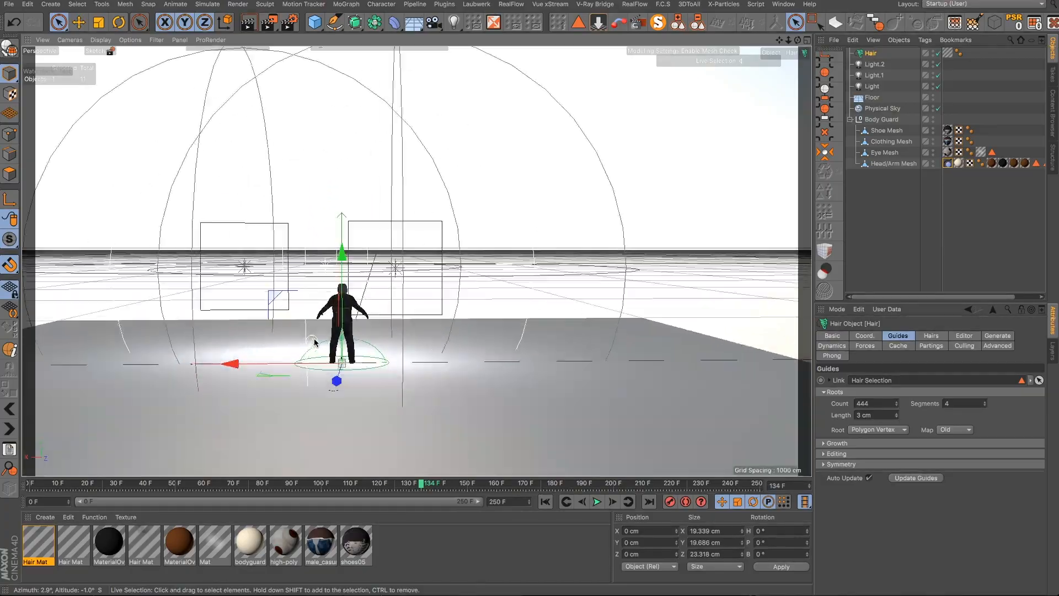
{"action": "scroll", "coordinate": [417, 102], "scroll_direction": "up", "scroll_amount": 8}
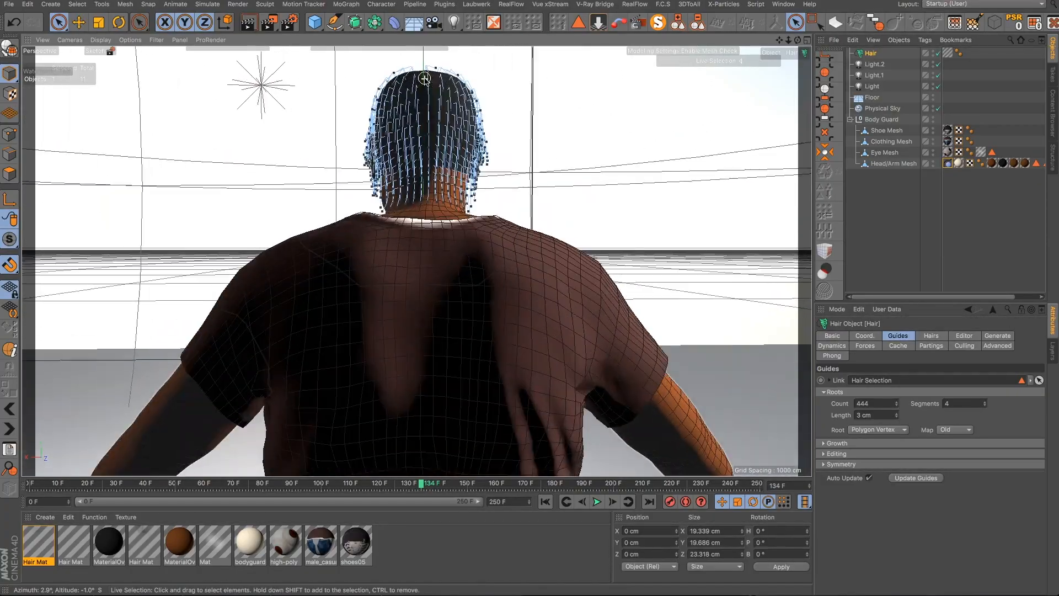
{"action": "left_click_drag", "start_coordinate": [417, 103], "coordinate": [718, 155], "text": "alt"}
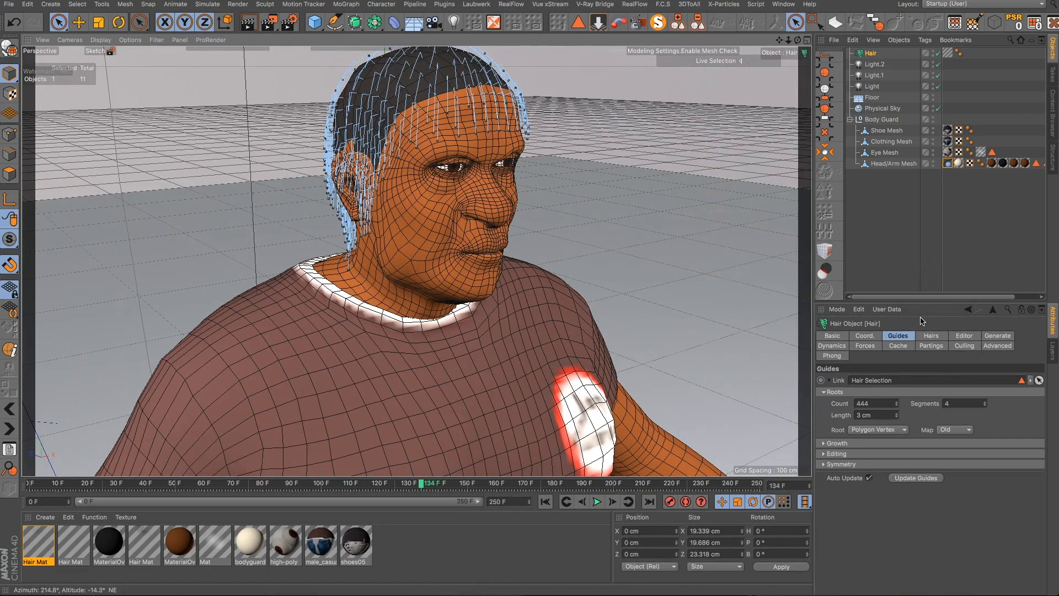
{"action": "left_click", "coordinate": [985, 408]}
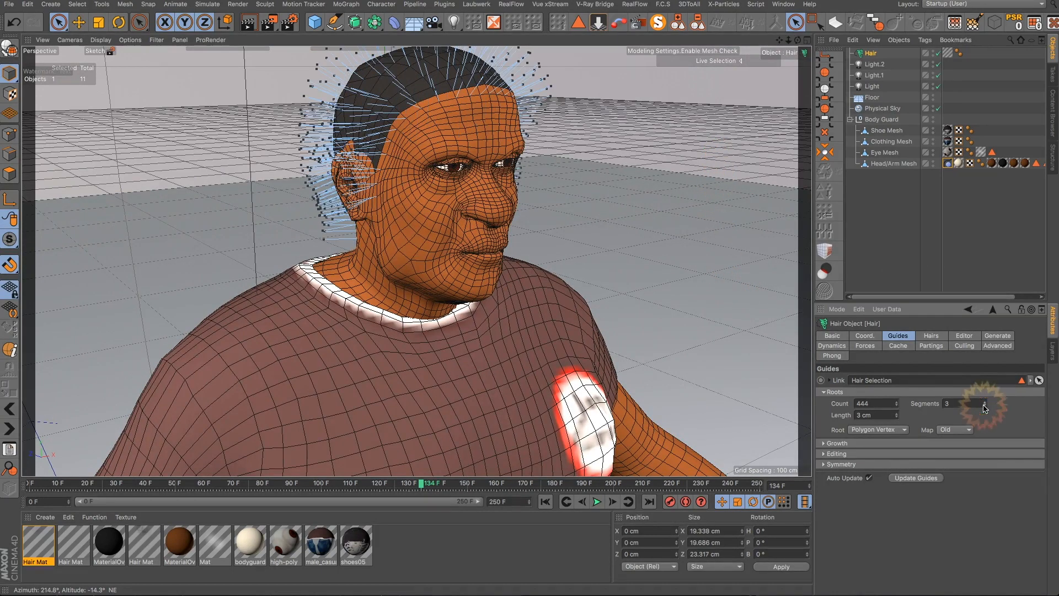
{"action": "left_click", "coordinate": [985, 407]}
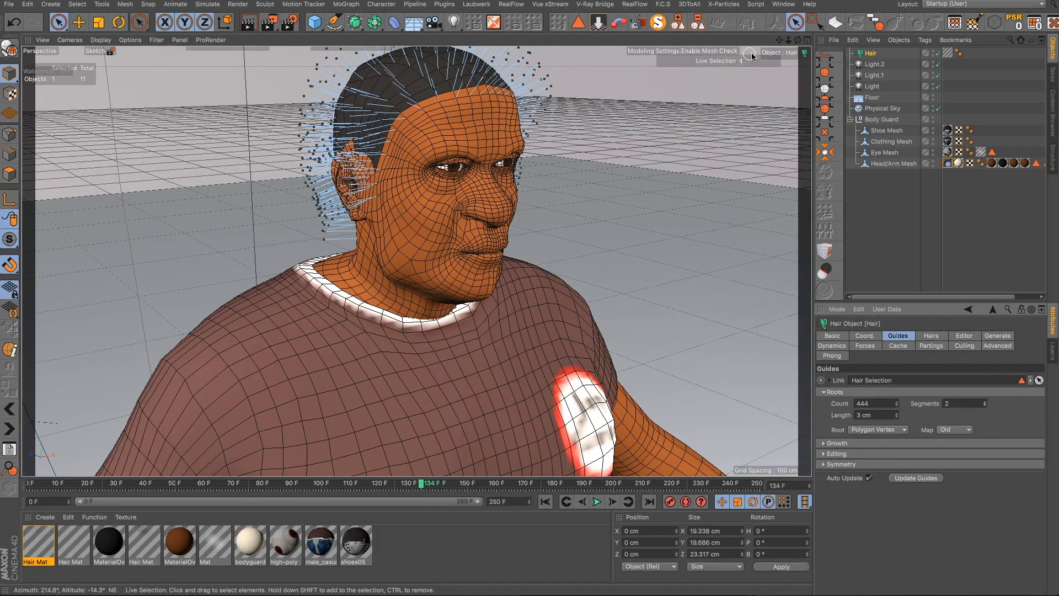
- Replay the hair simulation from the first frame and stop it to check the guides
{"action": "left_click_drag", "start_coordinate": [703, 359], "coordinate": [469, 444], "text": "alt"}
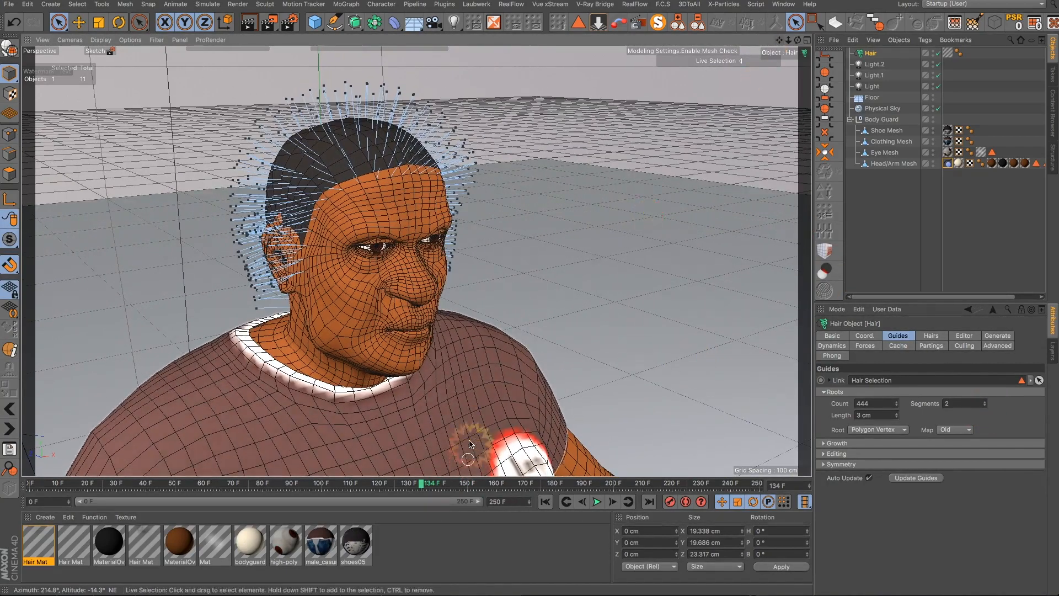
{"action": "left_click", "coordinate": [546, 502]}
{"action": "left_click", "coordinate": [588, 504]}
{"action": "left_click", "coordinate": [597, 501]}
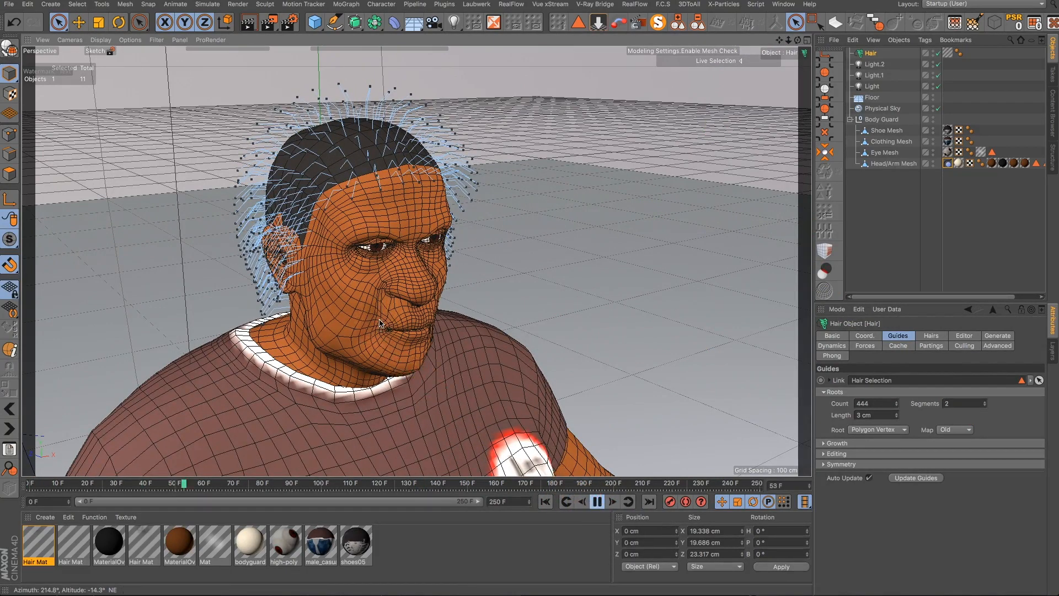
{"action": "left_click_drag", "start_coordinate": [380, 321], "coordinate": [347, 282], "text": "alt"}
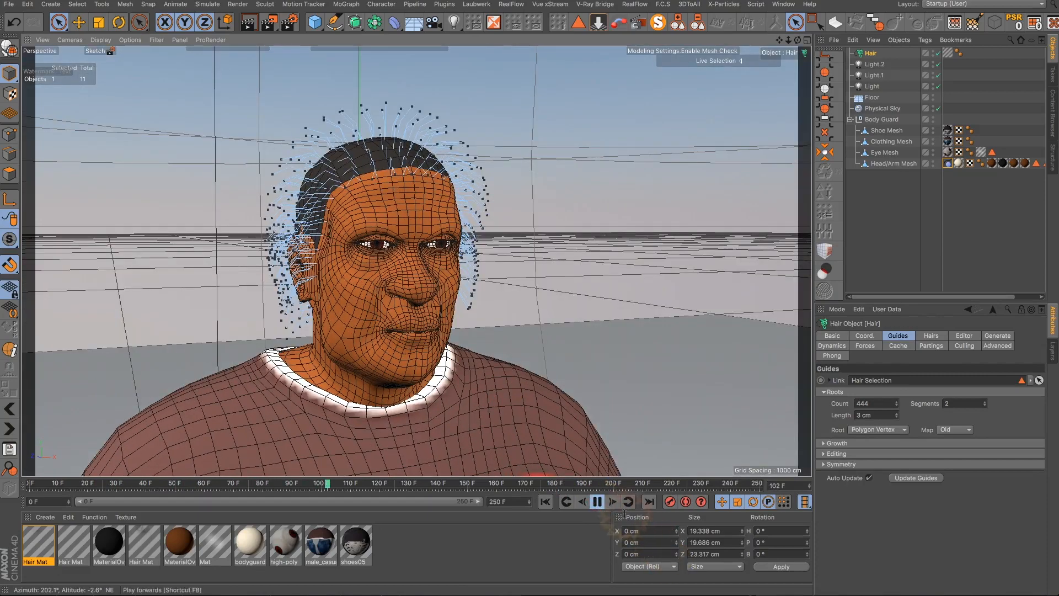
{"action": "left_click", "coordinate": [597, 501]}
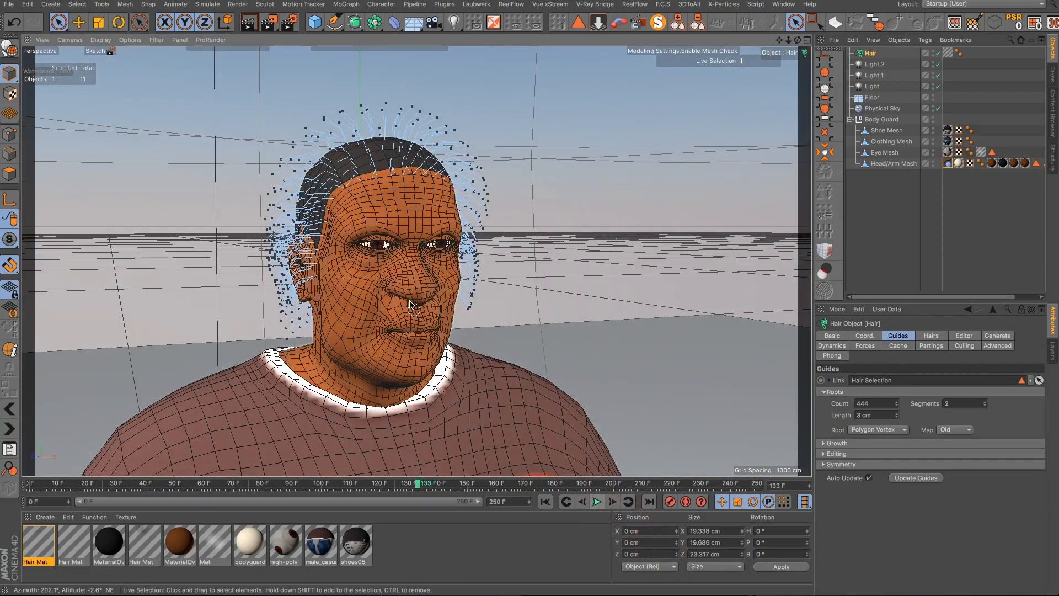
- Render the active viewport of the character's head to preview the hair
{"action": "scroll", "coordinate": [394, 259], "scroll_direction": "up", "scroll_amount": 2}
{"action": "left_click_drag", "start_coordinate": [406, 305], "coordinate": [440, 367], "text": "alt"}
{"action": "left_click", "coordinate": [256, 24]}
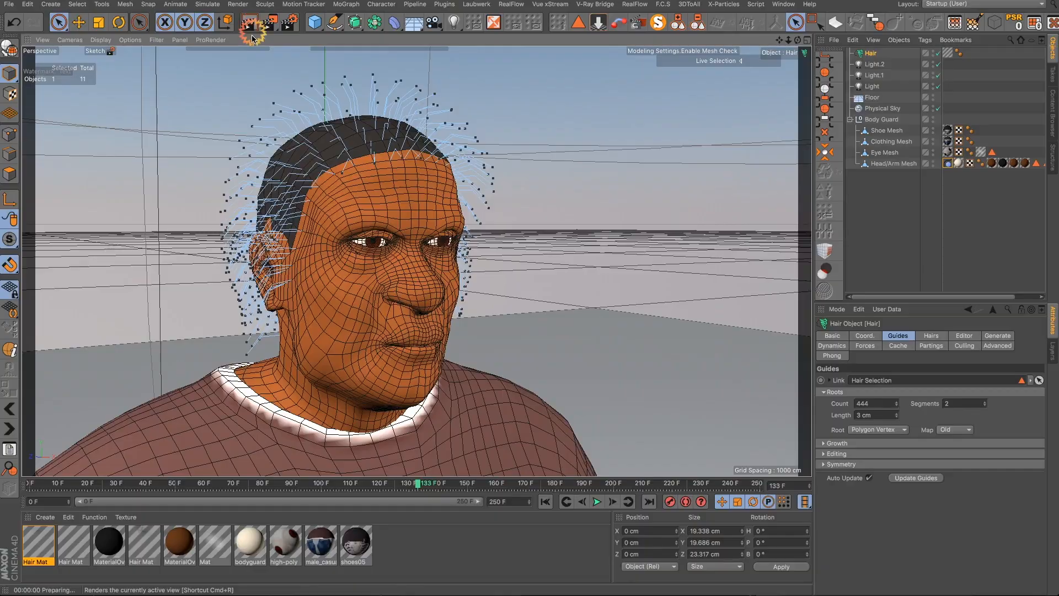
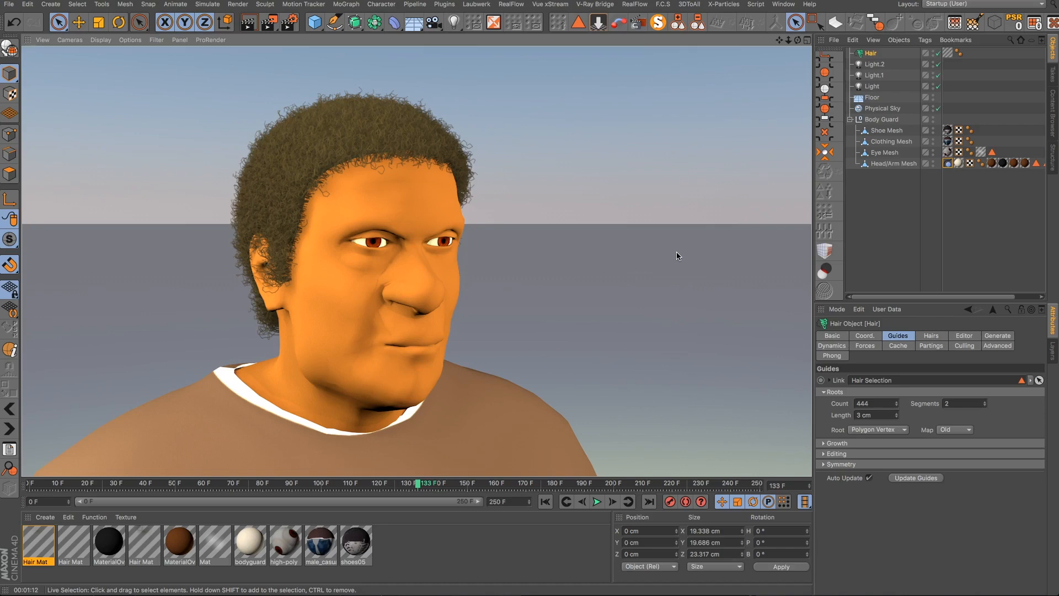
- Set the Hair object's hair Count to 10000 and its hair Segments to 8
{"action": "left_click", "coordinate": [870, 53]}
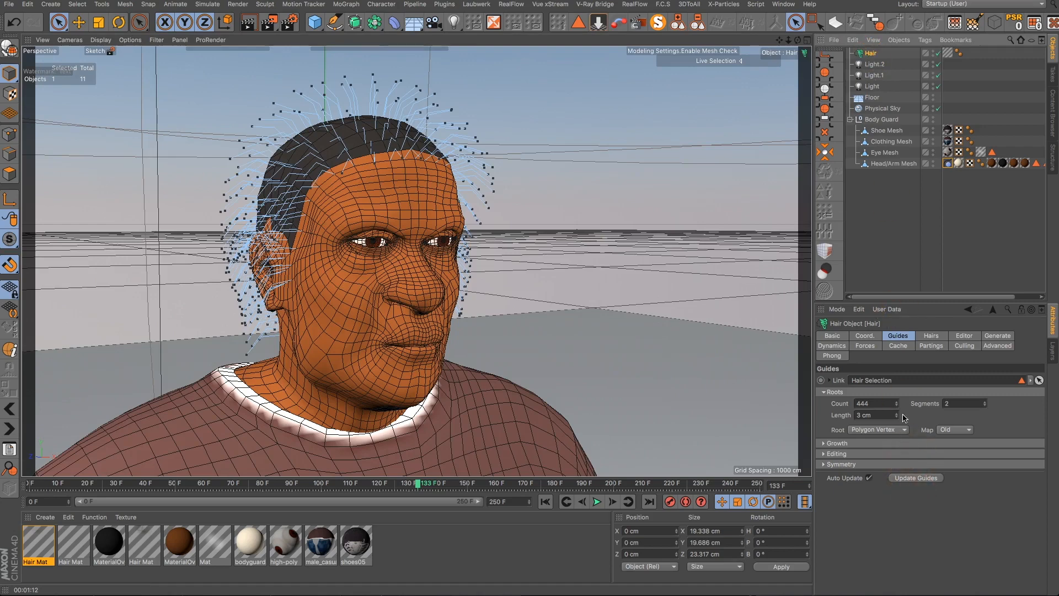
{"action": "left_click", "coordinate": [929, 338]}
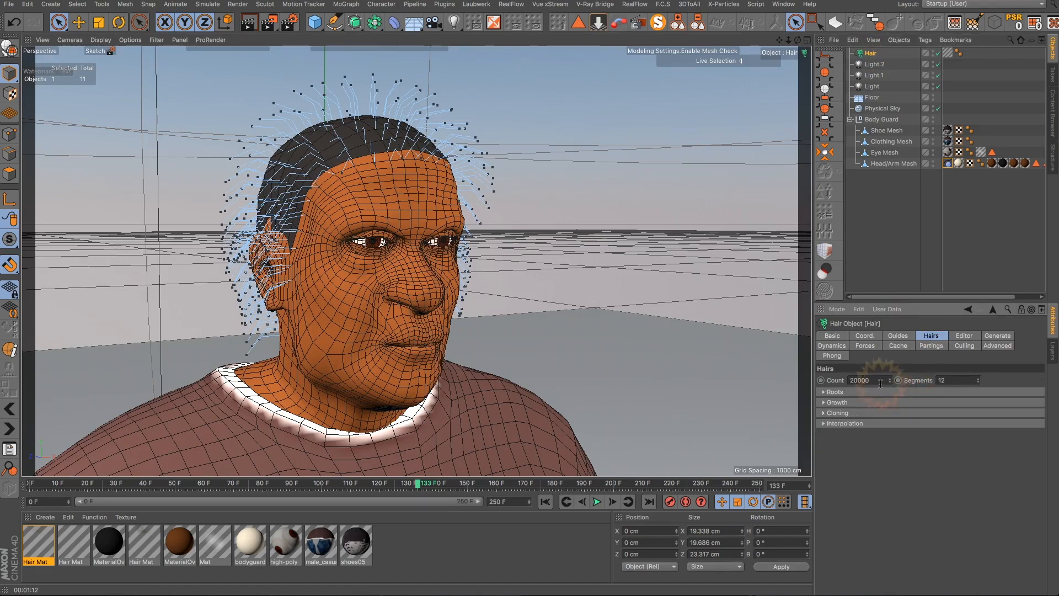
{"action": "left_click", "coordinate": [854, 380]}
{"action": "key", "text": "BackSpace"}
{"action": "type", "text": "1"}
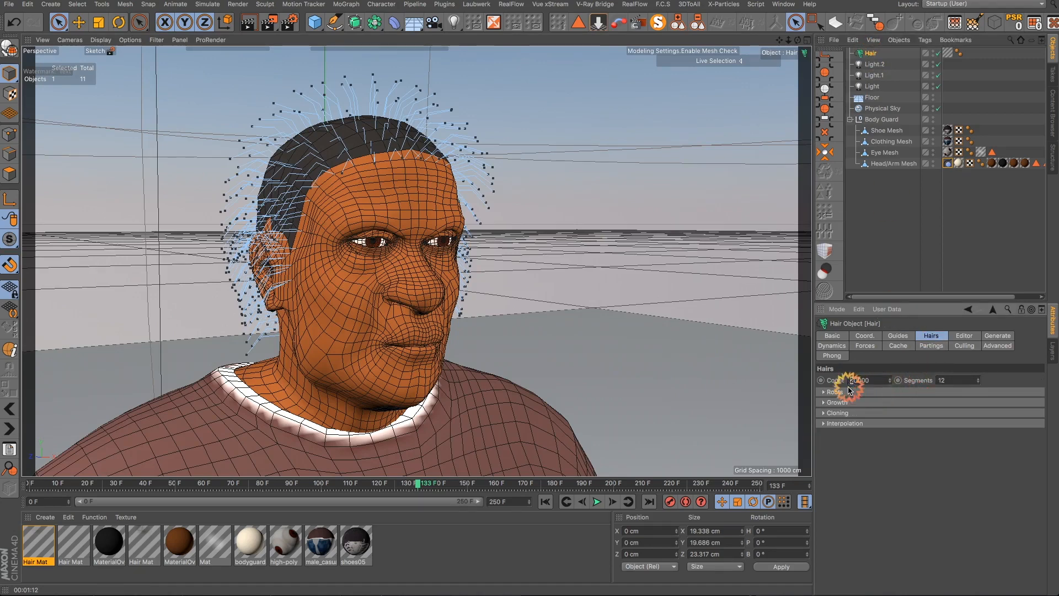
{"action": "left_click", "coordinate": [862, 490]}
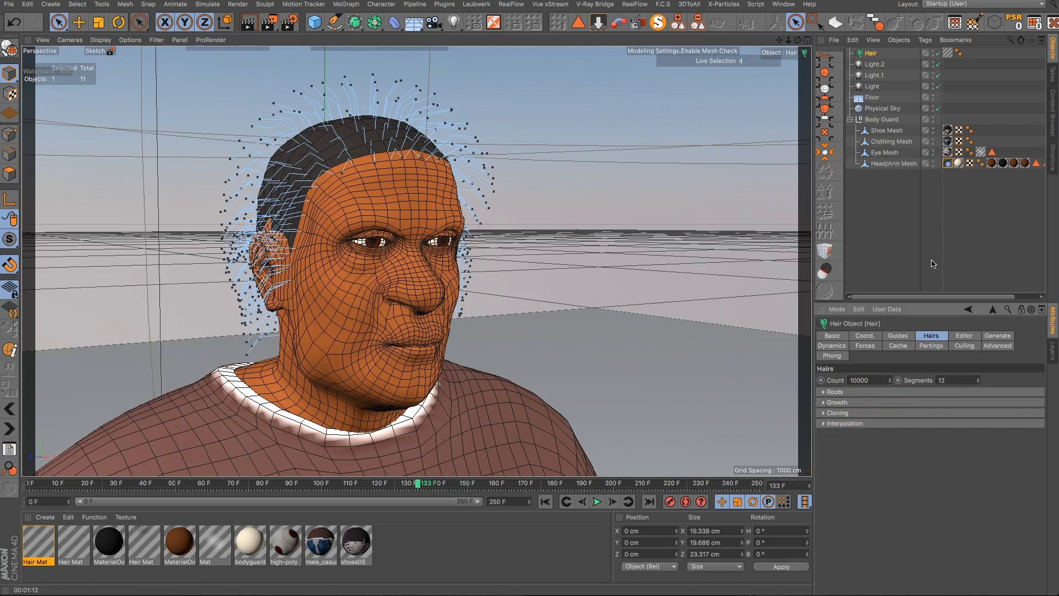
{"action": "left_click_drag", "start_coordinate": [979, 382], "coordinate": [966, 406]}
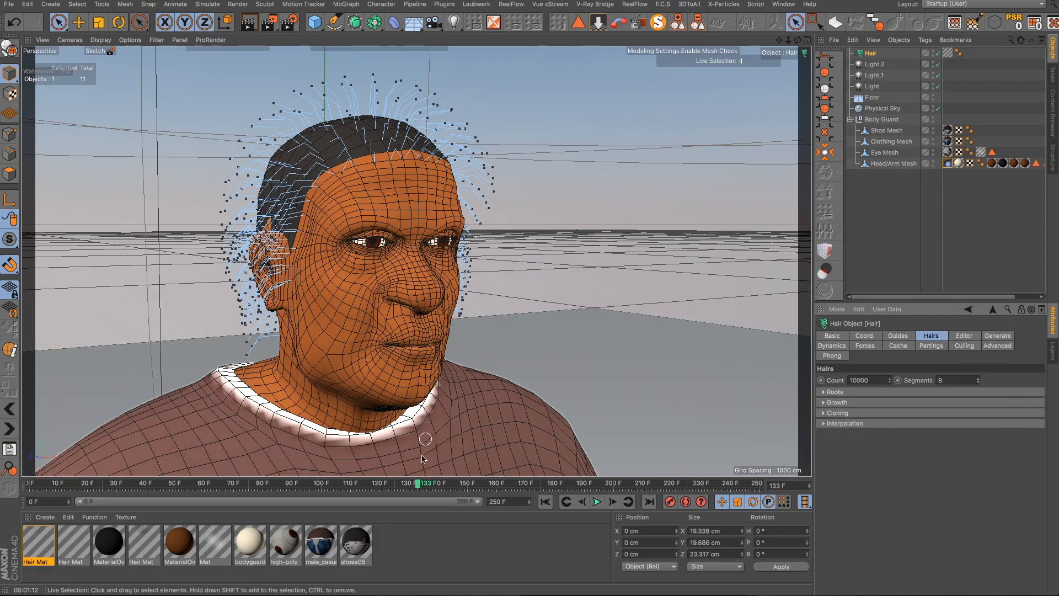
- Replay the hair simulation from the first frame, stop it, and rewind to check the guides
{"action": "left_click", "coordinate": [544, 502]}
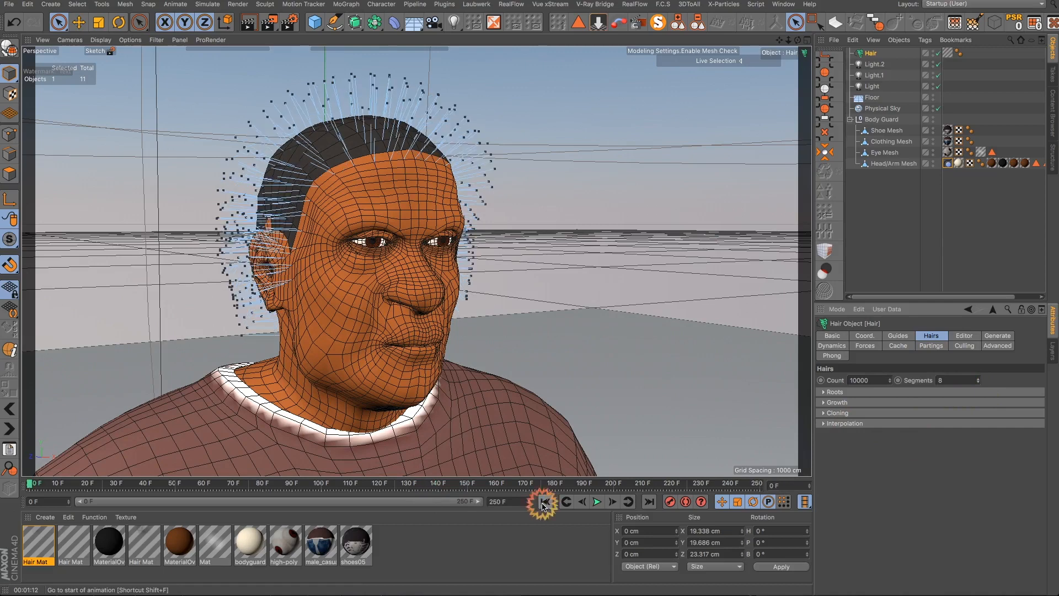
{"action": "left_click", "coordinate": [595, 502]}
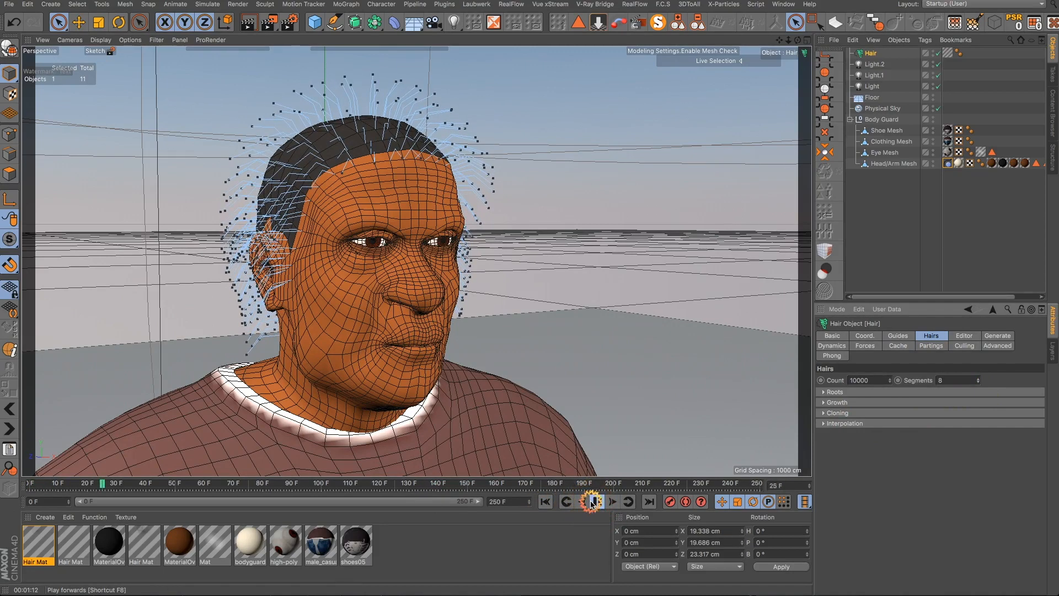
{"action": "left_click", "coordinate": [596, 502]}
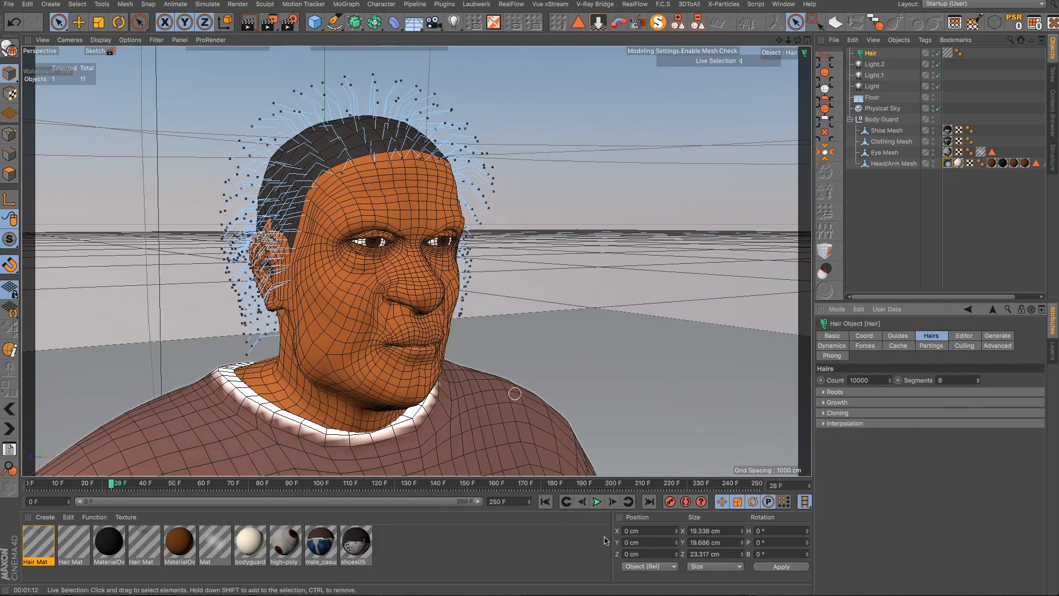
{"action": "left_click", "coordinate": [545, 501]}
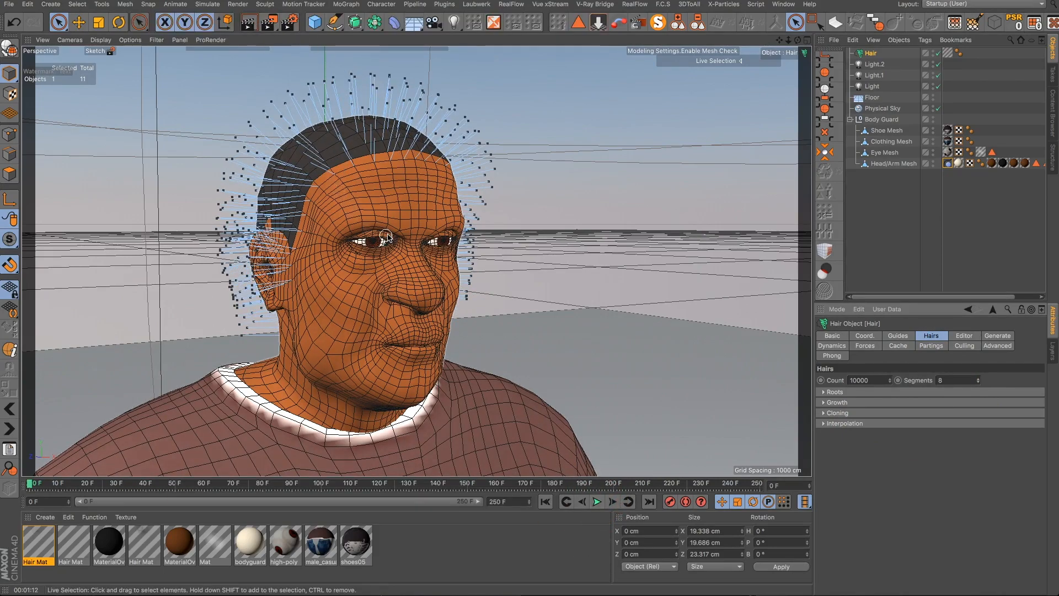
- Open the Hair Mat material in the Material Editor
{"action": "left_click_drag", "start_coordinate": [387, 237], "coordinate": [170, 264], "text": "alt"}
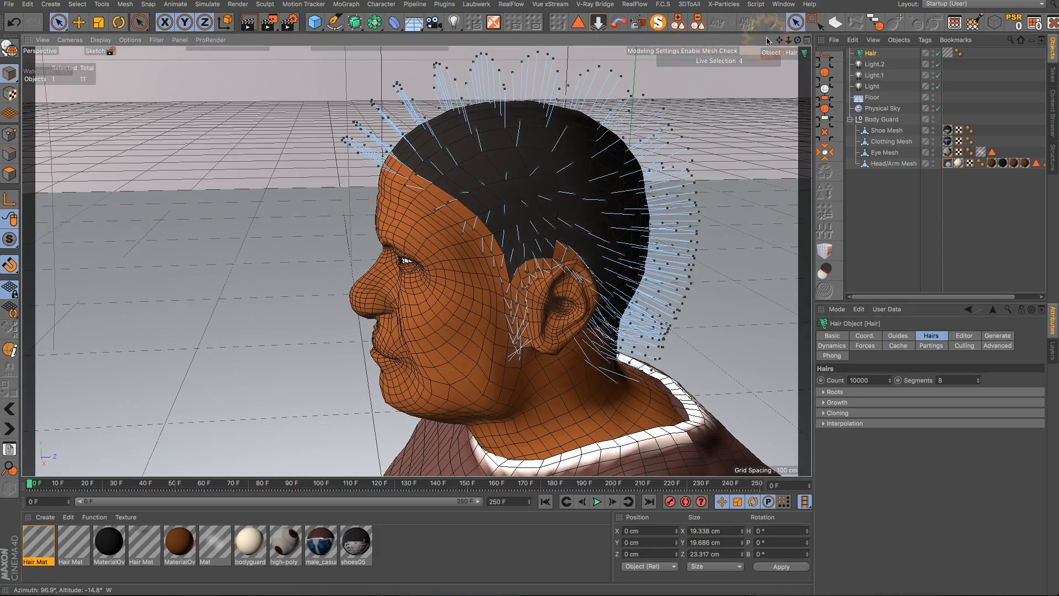
{"action": "left_click_drag", "start_coordinate": [778, 39], "coordinate": [632, 279]}
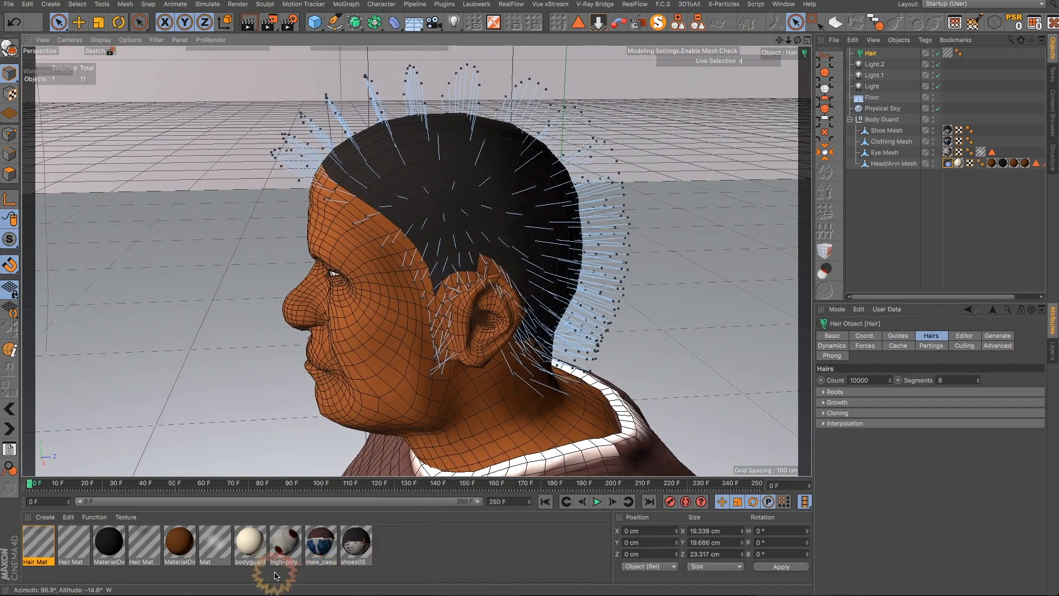
{"action": "double_click", "coordinate": [36, 543]}
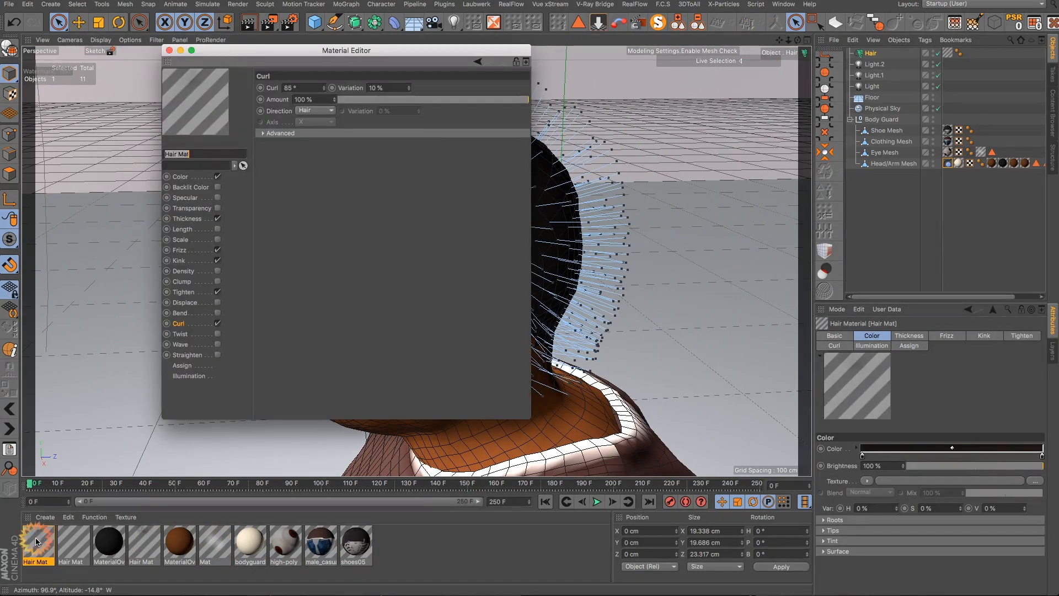
- Remove the unused duplicate materials from the material list
{"action": "left_click", "coordinate": [69, 541]}
{"action": "right_click", "coordinate": [69, 541]}
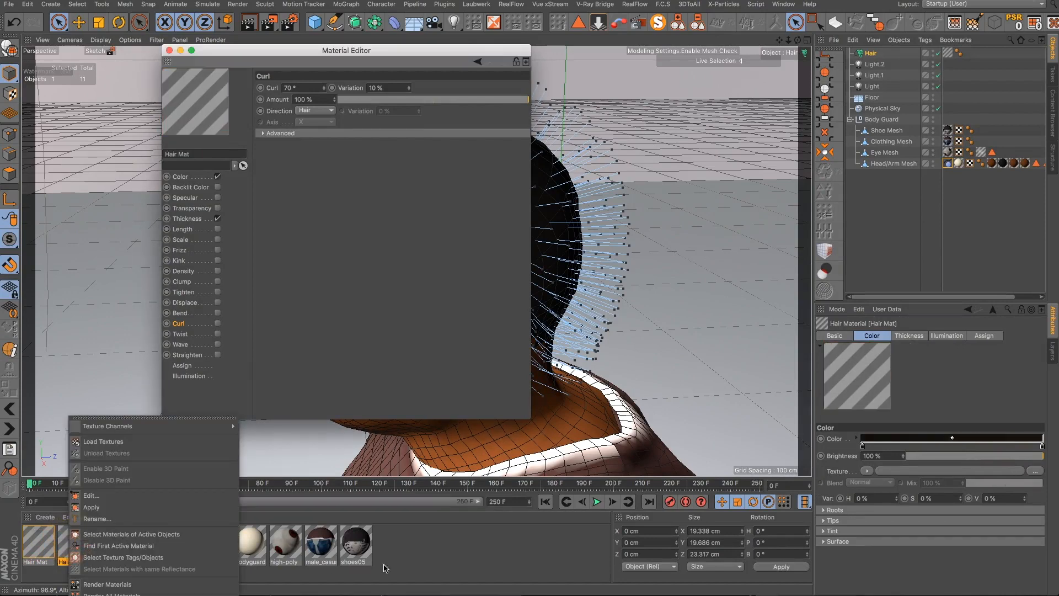
{"action": "left_click", "coordinate": [459, 587]}
{"action": "left_click", "coordinate": [97, 517]}
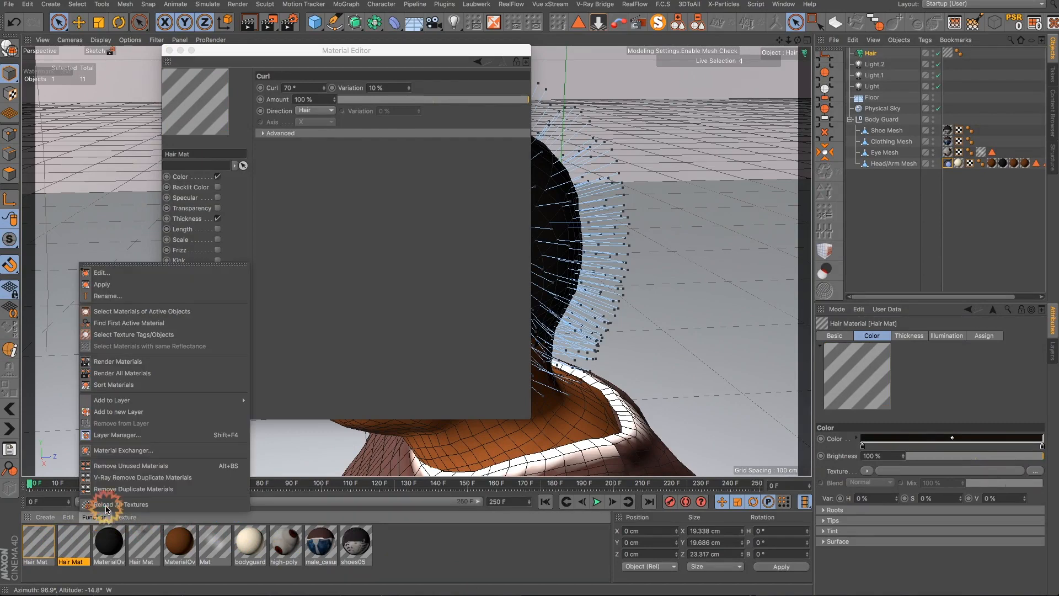
{"action": "left_click", "coordinate": [122, 468]}
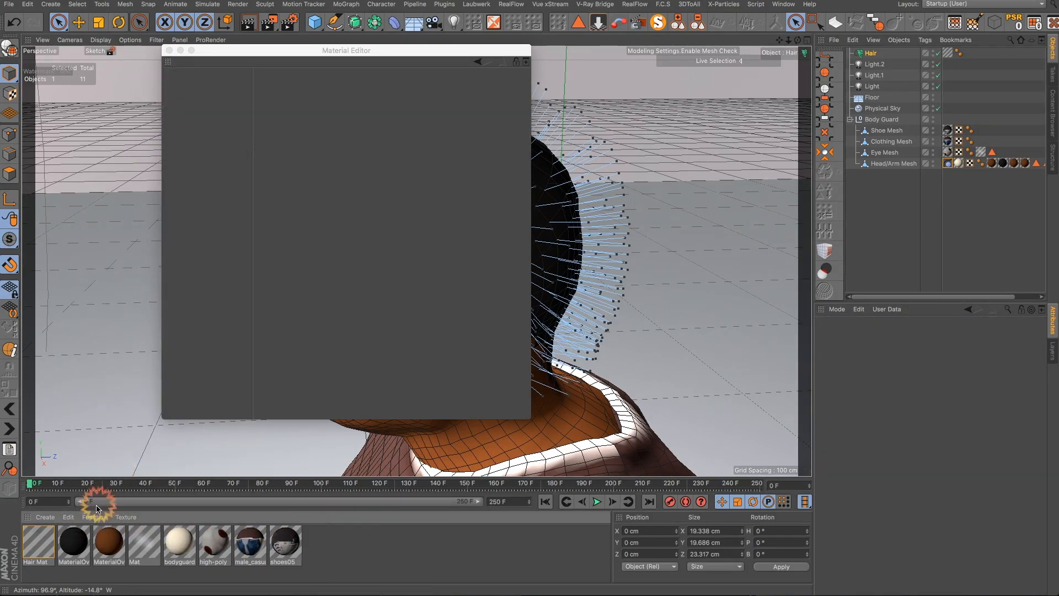
- Edit the end knot of the Hair Mat's Color gradient in the Material Editor and close the editor
{"action": "left_click", "coordinate": [44, 547]}
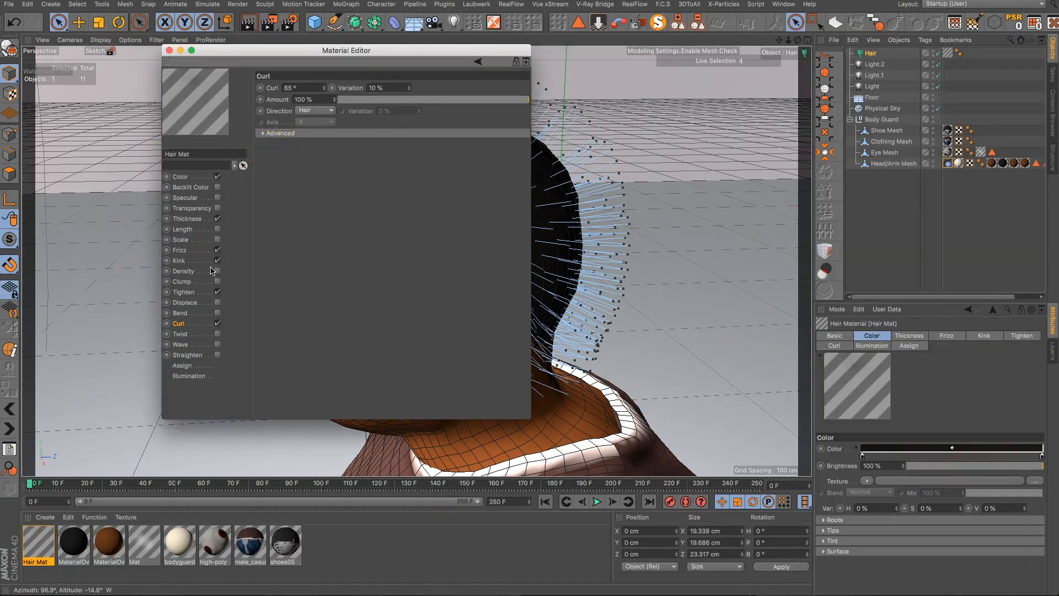
{"action": "left_click", "coordinate": [198, 177]}
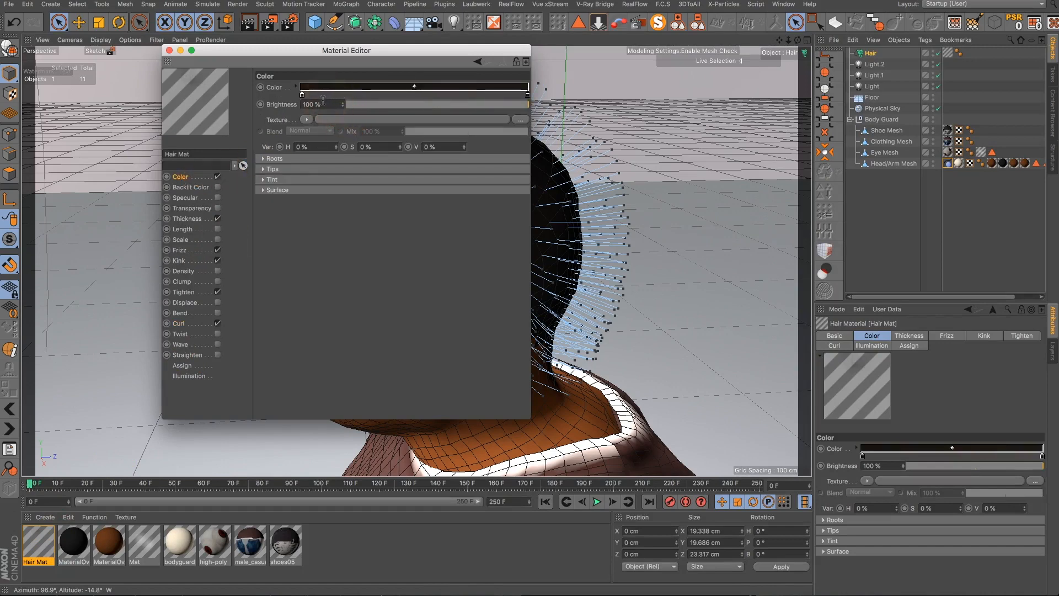
{"action": "double_click", "coordinate": [527, 97]}
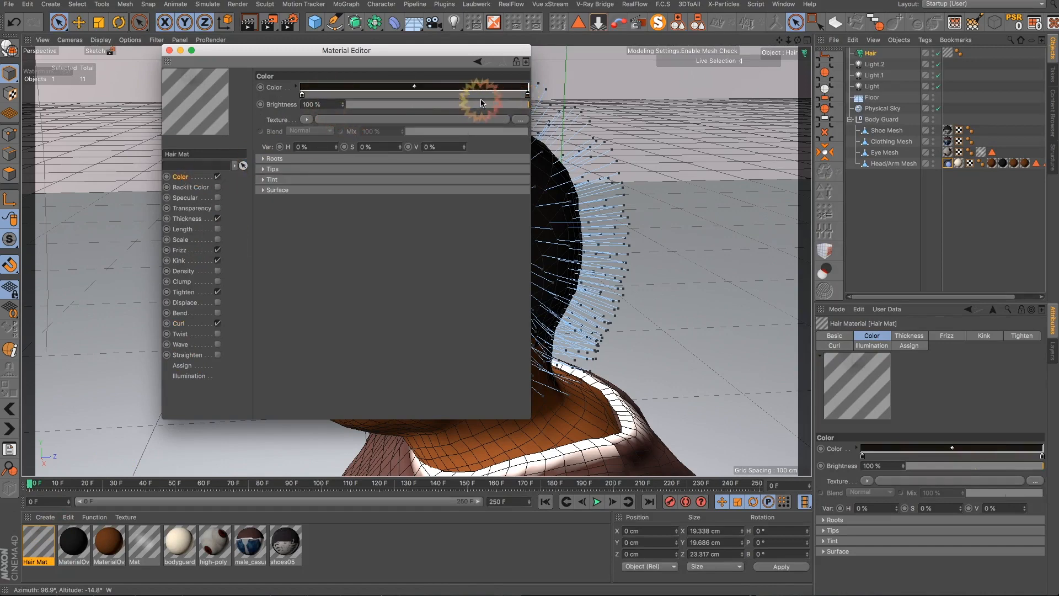
{"action": "double_click", "coordinate": [528, 97]}
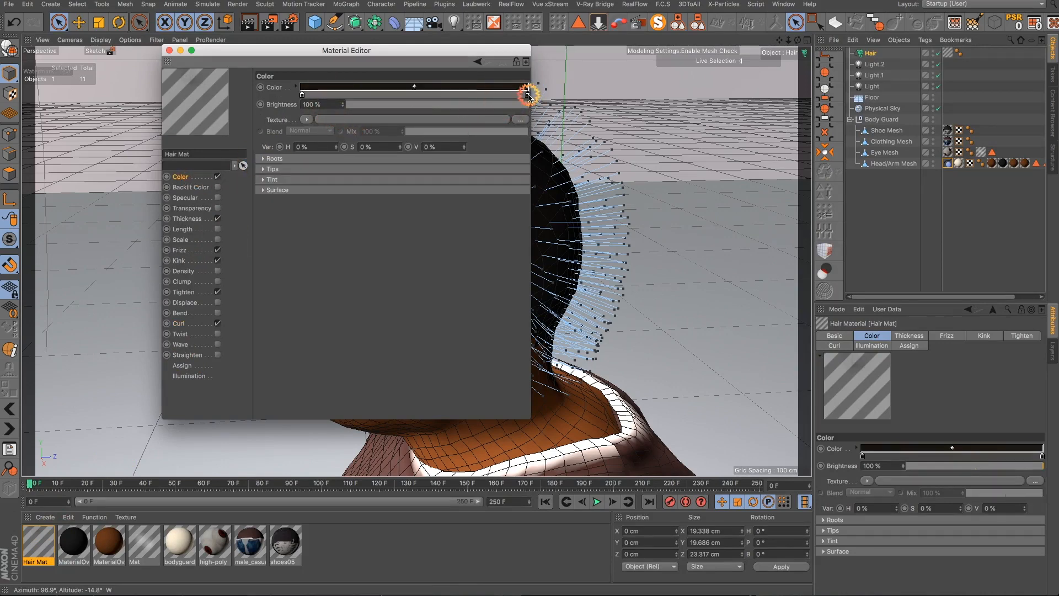
{"action": "mouse_move", "coordinate": [507, 117]}
{"action": "left_mouse_down"}
{"action": "mouse_move", "coordinate": [496, 99]}
{"action": "mouse_move", "coordinate": [493, 125]}
{"action": "left_mouse_up"}
{"action": "left_click_drag", "start_coordinate": [546, 105], "coordinate": [610, 107]}
{"action": "left_click", "coordinate": [549, 135]}
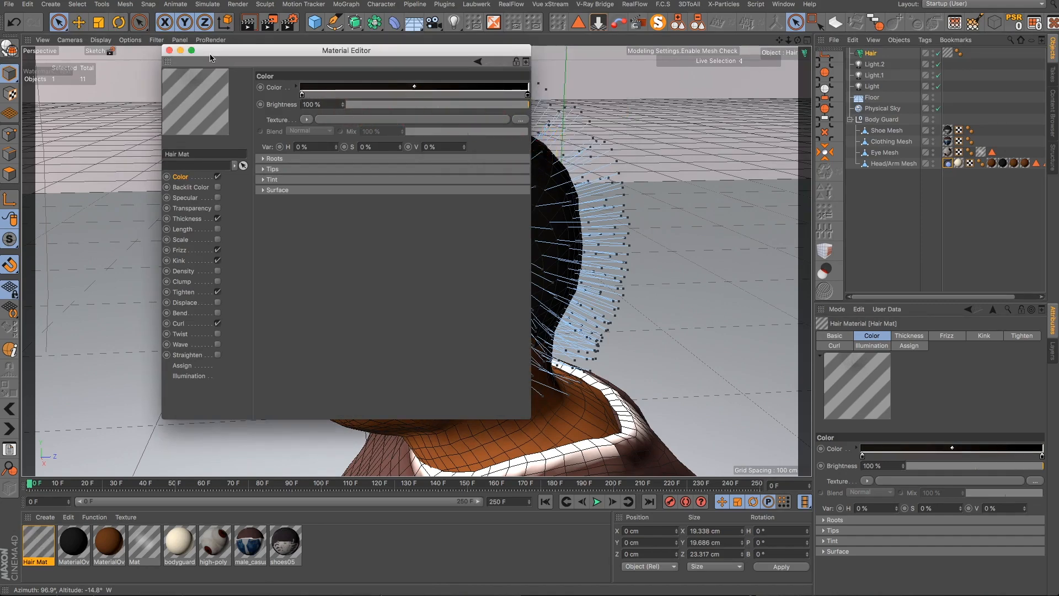
{"action": "left_click", "coordinate": [170, 51]}
- Set the Hair object's hair Count to 25000
{"action": "left_click_drag", "start_coordinate": [463, 302], "coordinate": [560, 287], "text": "alt"}
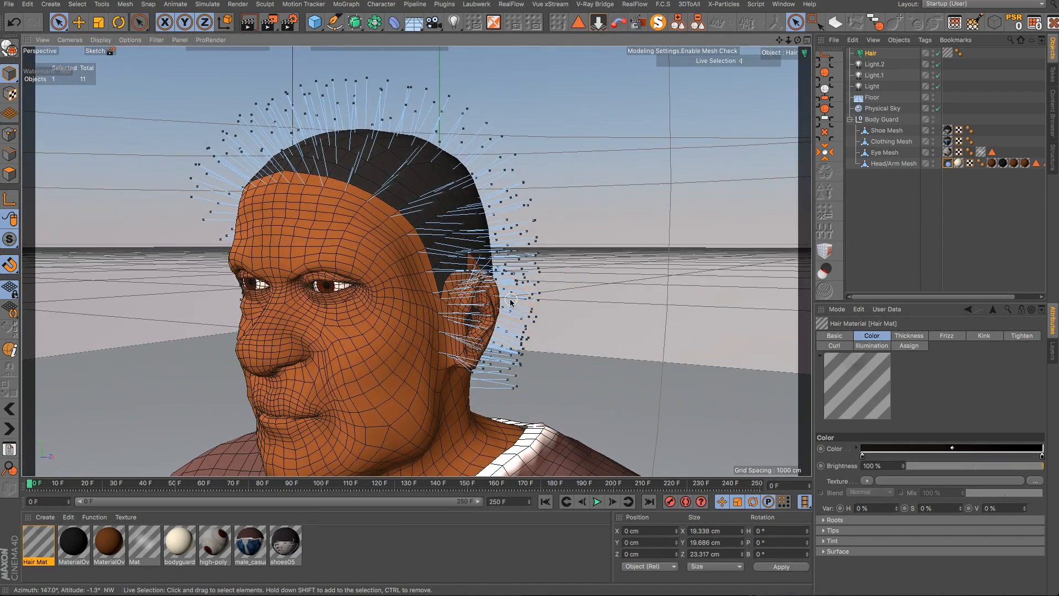
{"action": "scroll", "coordinate": [500, 286], "scroll_direction": "down", "scroll_amount": 2}
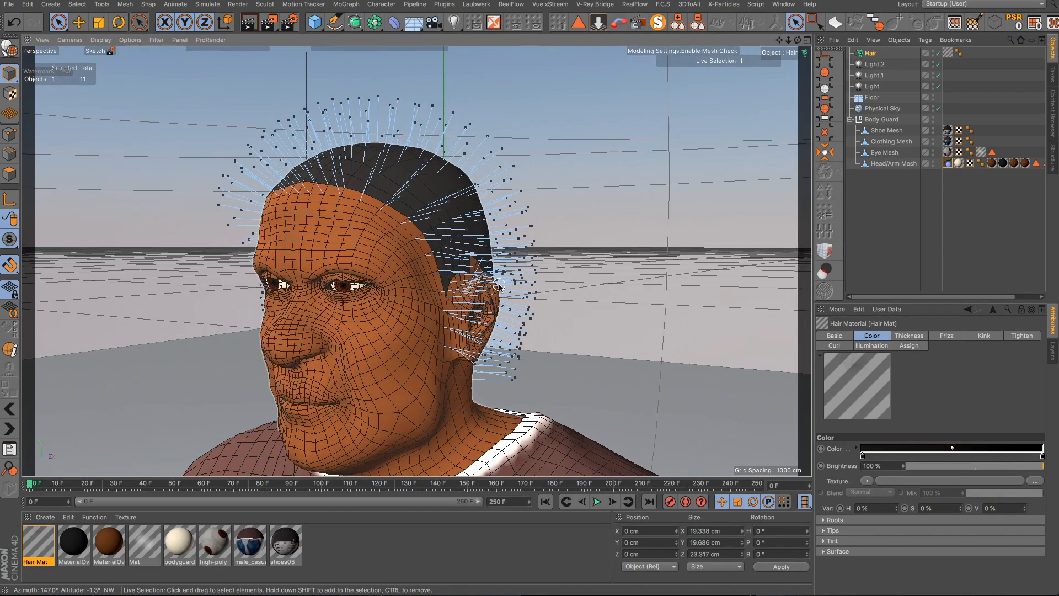
{"action": "left_click_drag", "start_coordinate": [487, 287], "coordinate": [375, 287], "text": "alt"}
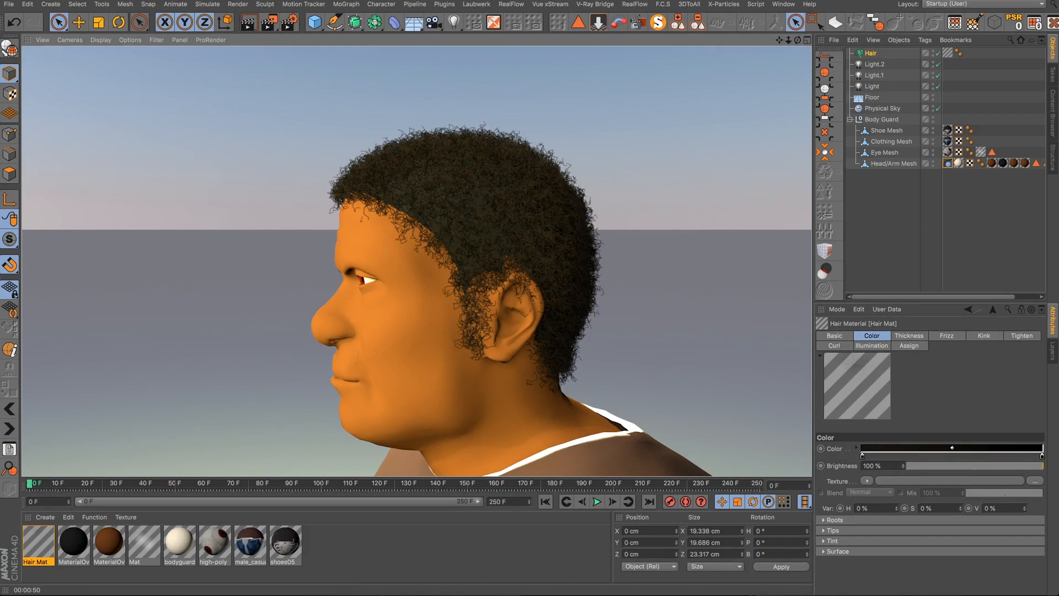
{"action": "left_click", "coordinate": [870, 53]}
{"action": "left_click", "coordinate": [921, 427]}
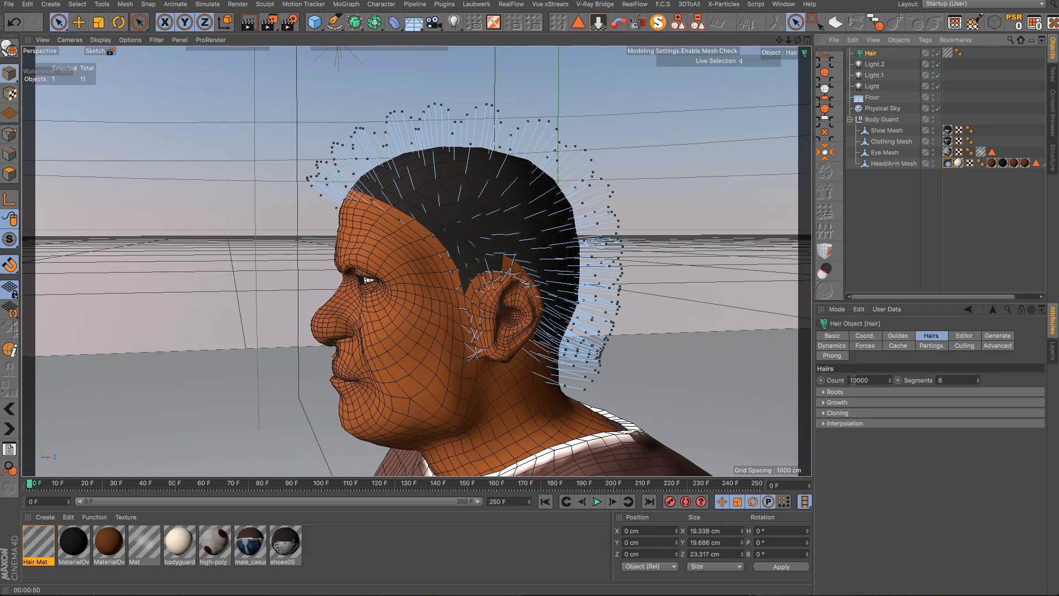
{"action": "left_click", "coordinate": [836, 380]}
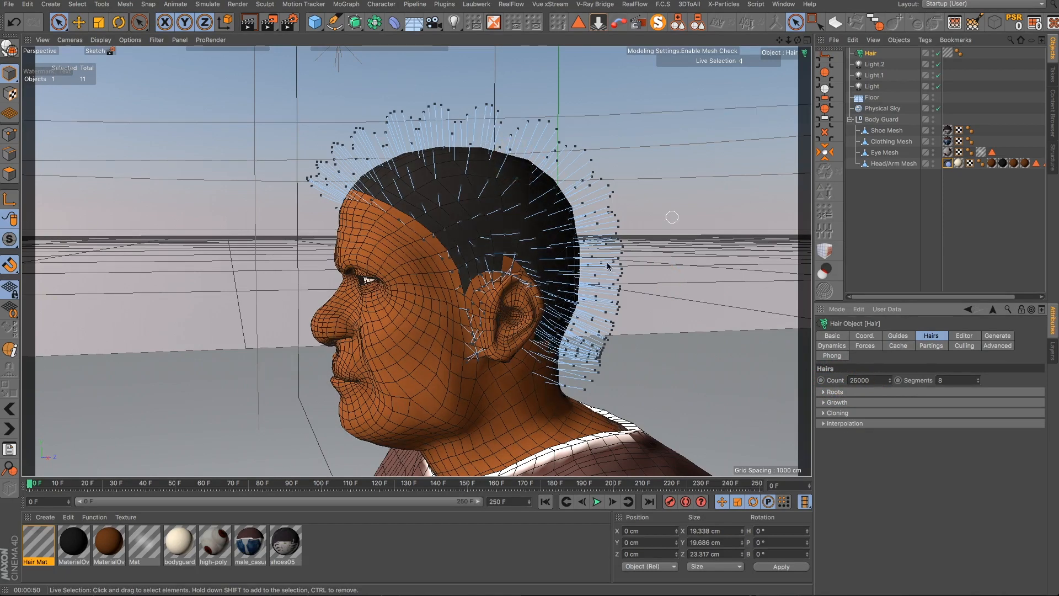
- Set the Hair Mat's Thickness Root to 0.1 cm and close the Material Editor
{"action": "double_click", "coordinate": [59, 550]}
{"action": "left_click", "coordinate": [291, 324]}
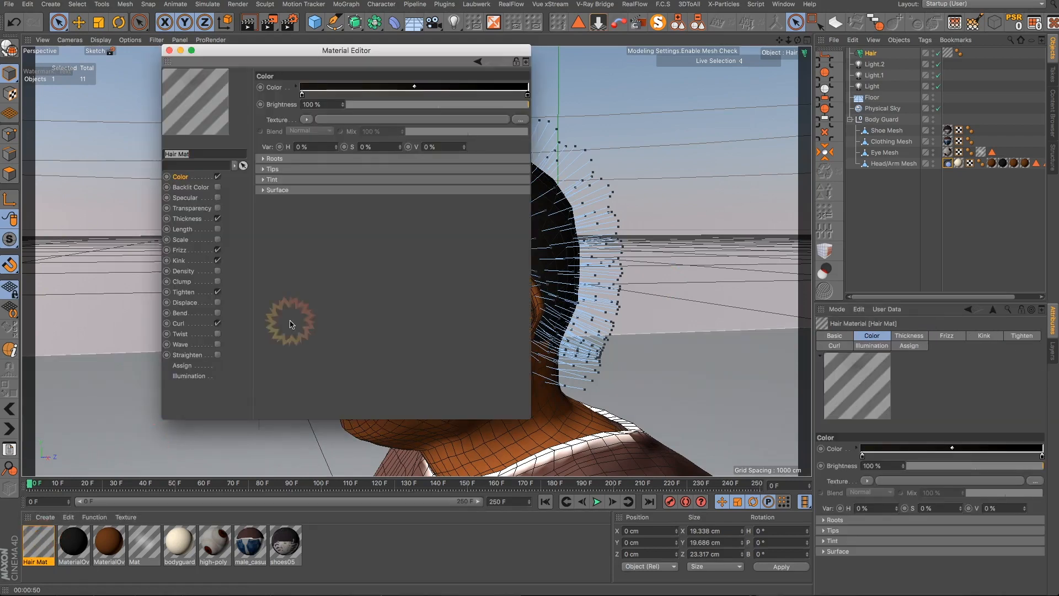
{"action": "left_click", "coordinate": [190, 219]}
{"action": "left_click", "coordinate": [304, 102]}
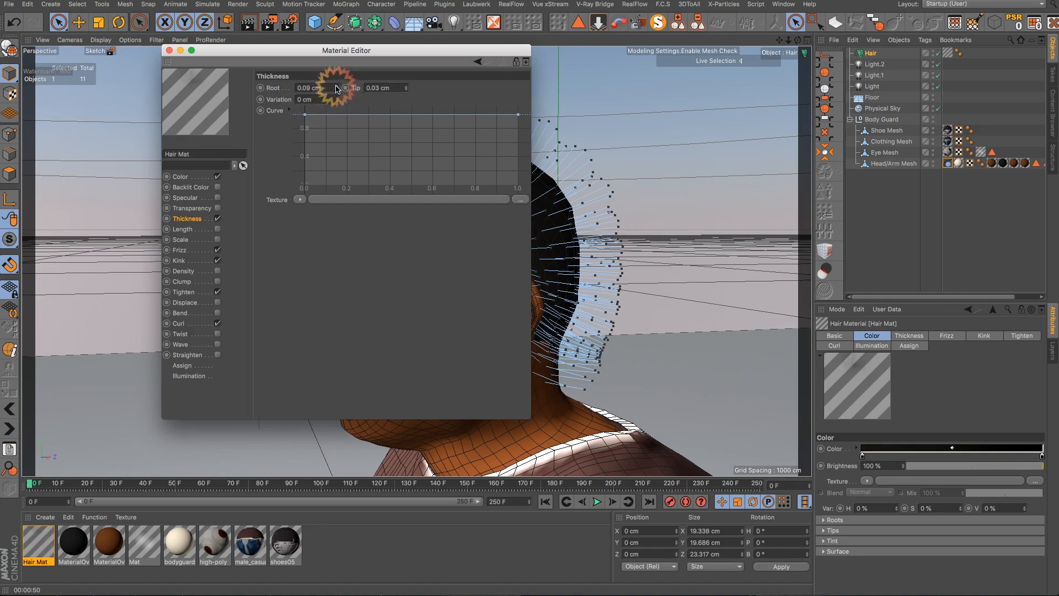
{"action": "left_click", "coordinate": [337, 86]}
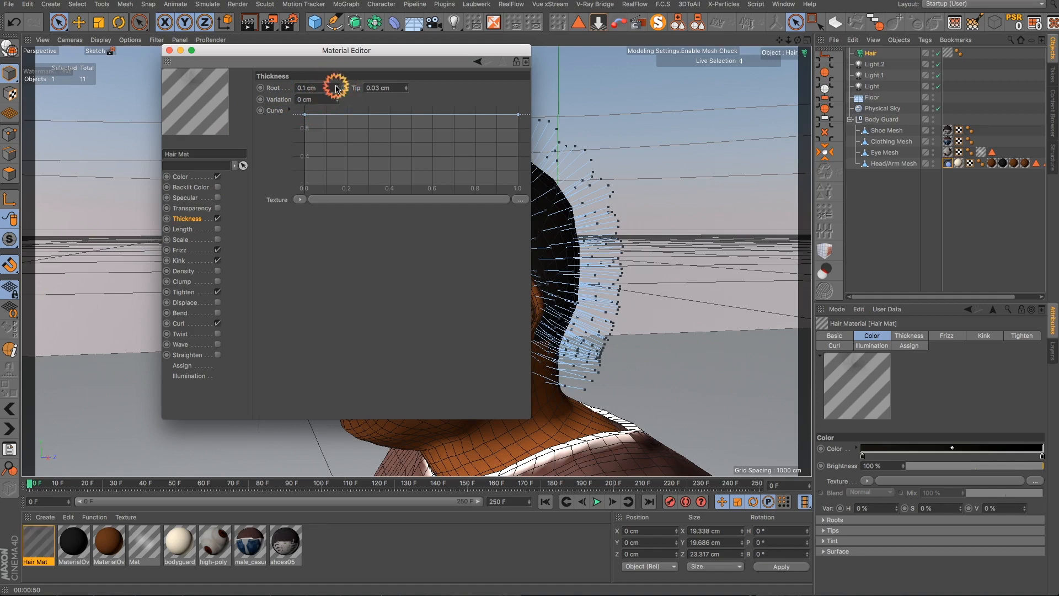
{"action": "left_click", "coordinate": [169, 50]}
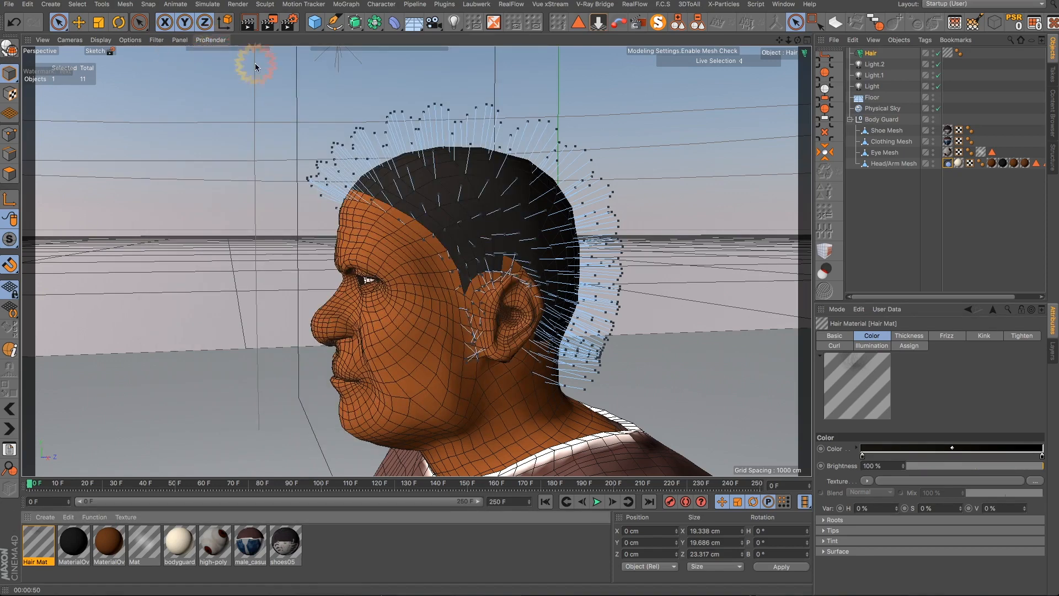
- Render the active viewport of the head in profile to preview the hair
{"action": "left_click", "coordinate": [247, 25]}
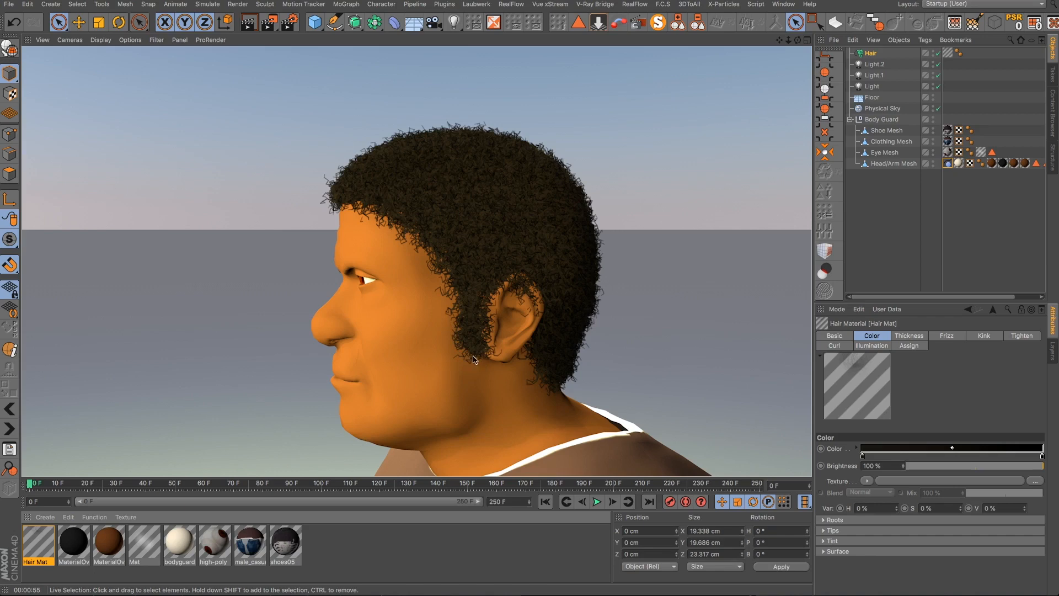
{"action": "left_click", "coordinate": [322, 209]}
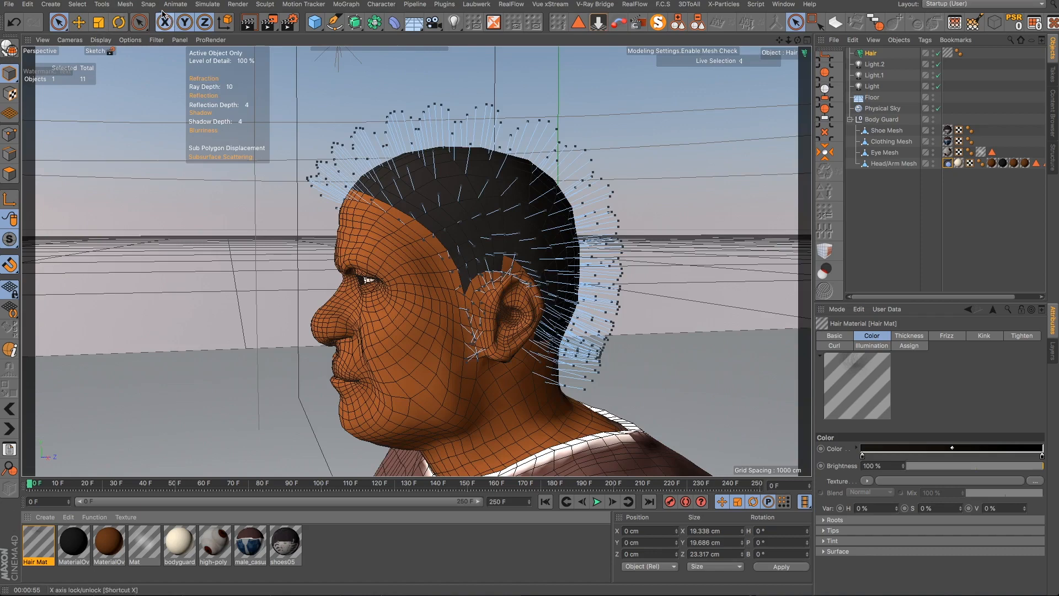
- Activate the hair Cut tool from the hair tools
{"action": "left_click", "coordinate": [203, 5]}
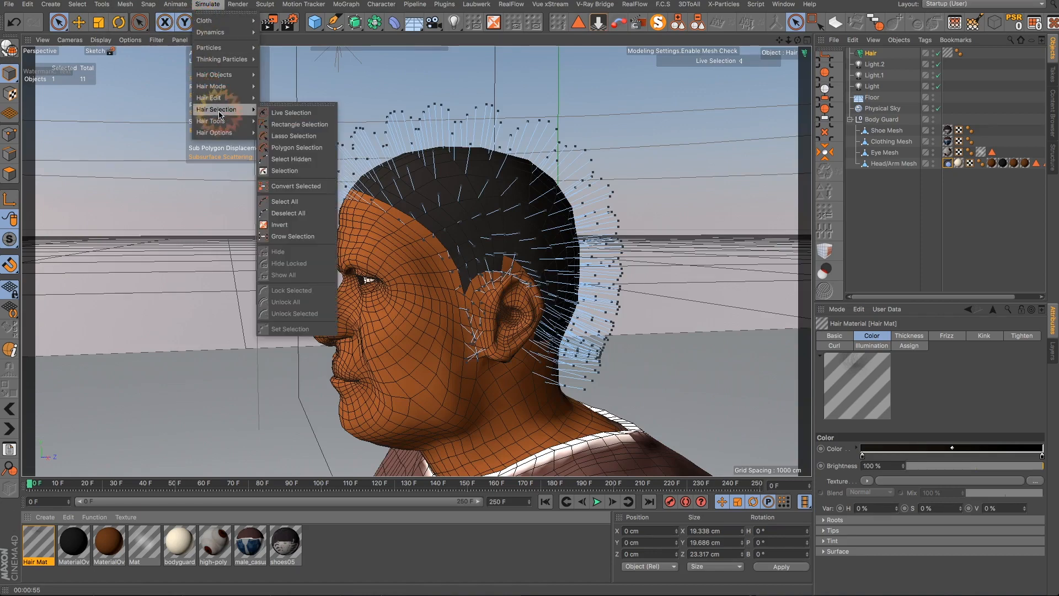
{"action": "mouse_move", "coordinate": [221, 122]}
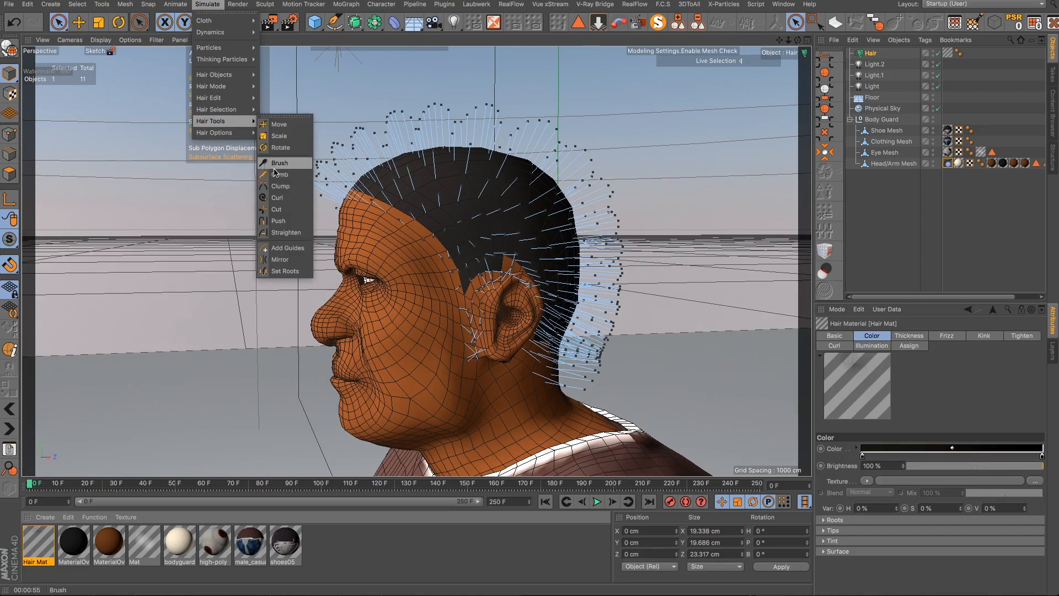
{"action": "left_click", "coordinate": [277, 209]}
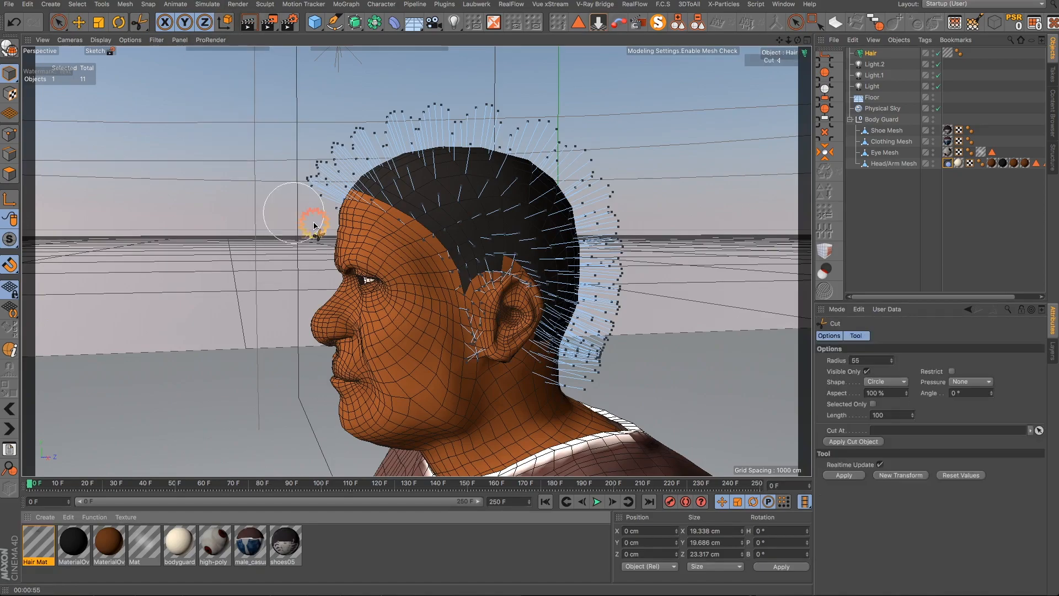
{"action": "mouse_move", "coordinate": [314, 226]}
{"action": "left_mouse_down"}
{"action": "mouse_move", "coordinate": [435, 279]}
{"action": "mouse_move", "coordinate": [586, 283]}
{"action": "mouse_move", "coordinate": [633, 241]}
{"action": "mouse_move", "coordinate": [593, 166]}
{"action": "mouse_move", "coordinate": [617, 203]}
{"action": "mouse_move", "coordinate": [612, 255]}
{"action": "mouse_move", "coordinate": [495, 268]}
{"action": "mouse_move", "coordinate": [369, 243]}
{"action": "mouse_move", "coordinate": [309, 213]}
{"action": "mouse_move", "coordinate": [288, 227]}
{"action": "mouse_move", "coordinate": [293, 248]}
{"action": "left_mouse_up"}
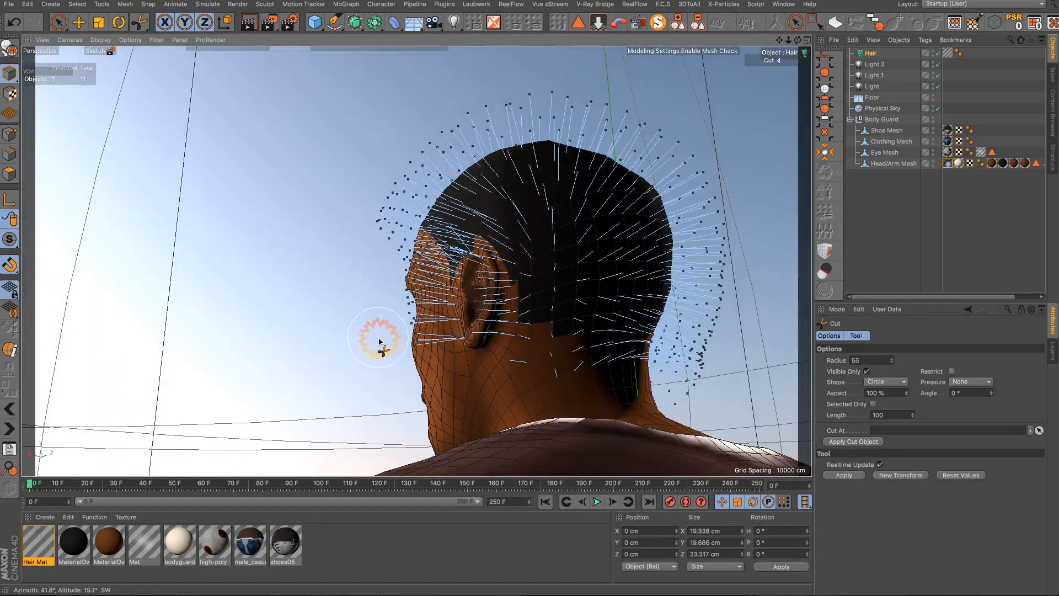
{"action": "left_click_drag", "start_coordinate": [379, 342], "coordinate": [562, 297], "text": "alt"}
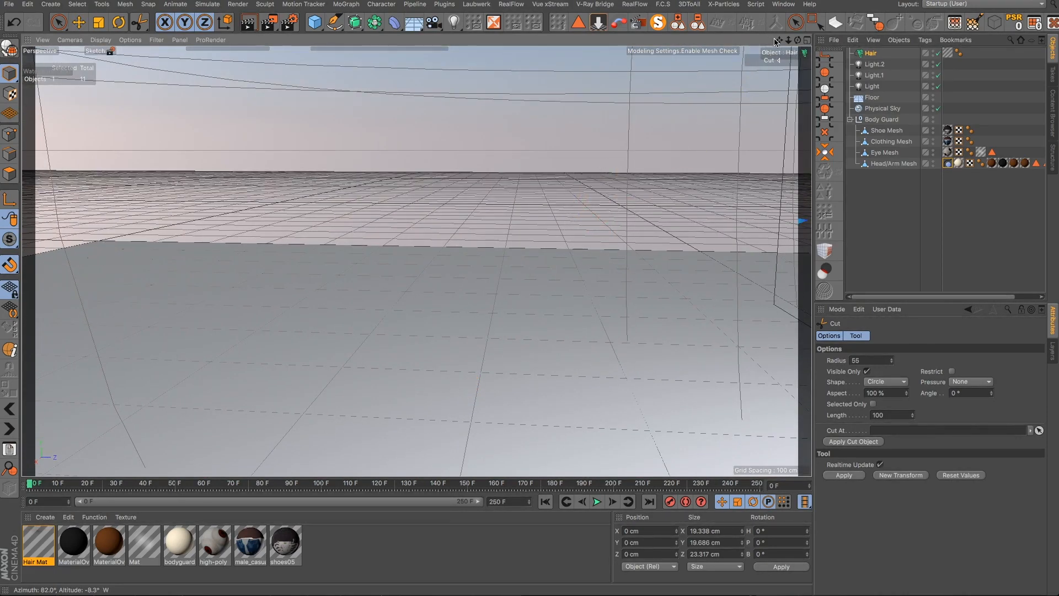
{"action": "left_click_drag", "start_coordinate": [701, 360], "coordinate": [701, 360]}
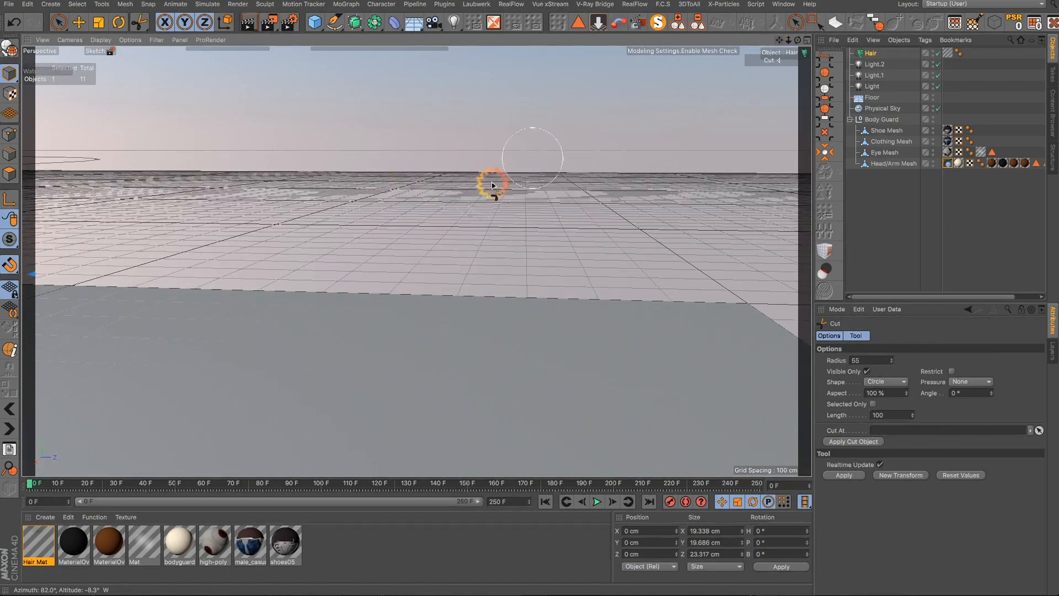
{"action": "scroll", "coordinate": [449, 238], "scroll_direction": "down", "scroll_amount": 5}
{"action": "scroll", "coordinate": [449, 238], "scroll_direction": "down", "scroll_amount": 3}
{"action": "left_click_drag", "start_coordinate": [140, 274], "coordinate": [579, 188], "text": "alt"}
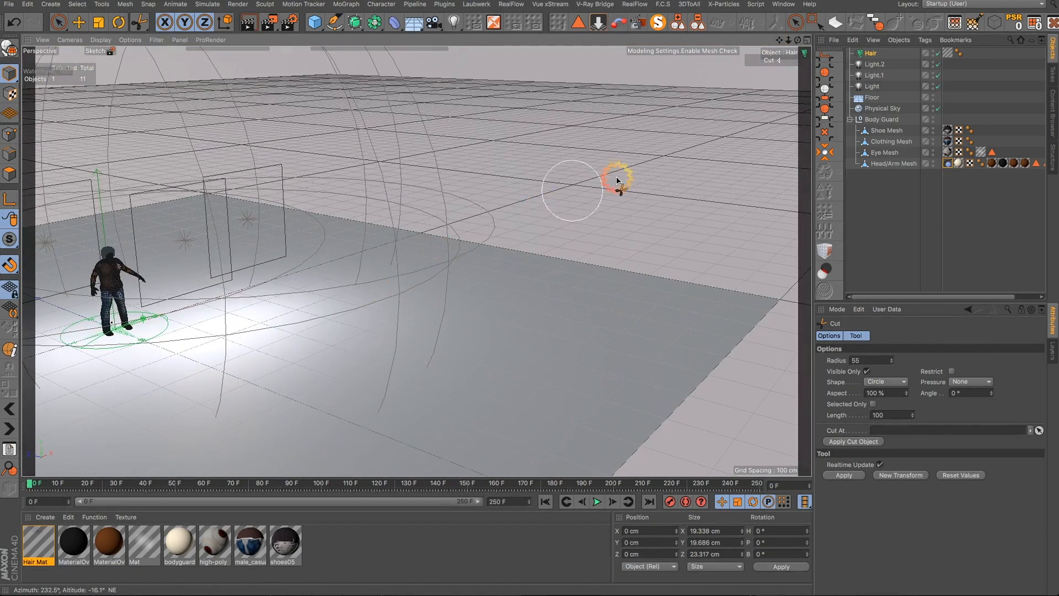
- Select the Head/Arm Mesh and frame the character's head in the viewport
{"action": "left_click", "coordinate": [889, 164]}
{"action": "key", "text": "o"}
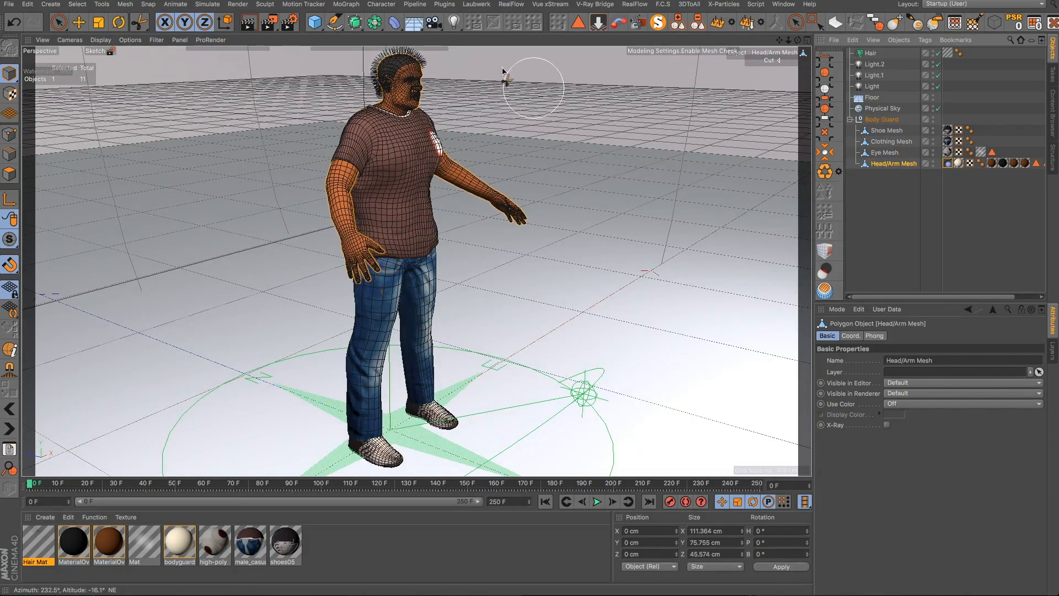
{"action": "scroll", "coordinate": [420, 82], "scroll_direction": "up", "scroll_amount": 6}
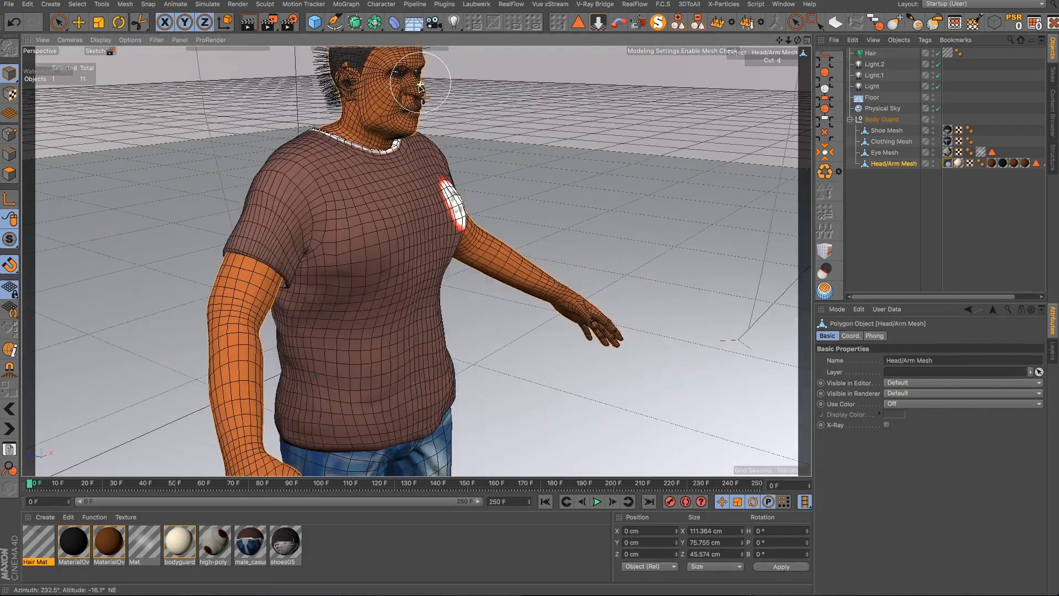
{"action": "left_click_drag", "start_coordinate": [404, 102], "coordinate": [570, 63], "text": "alt"}
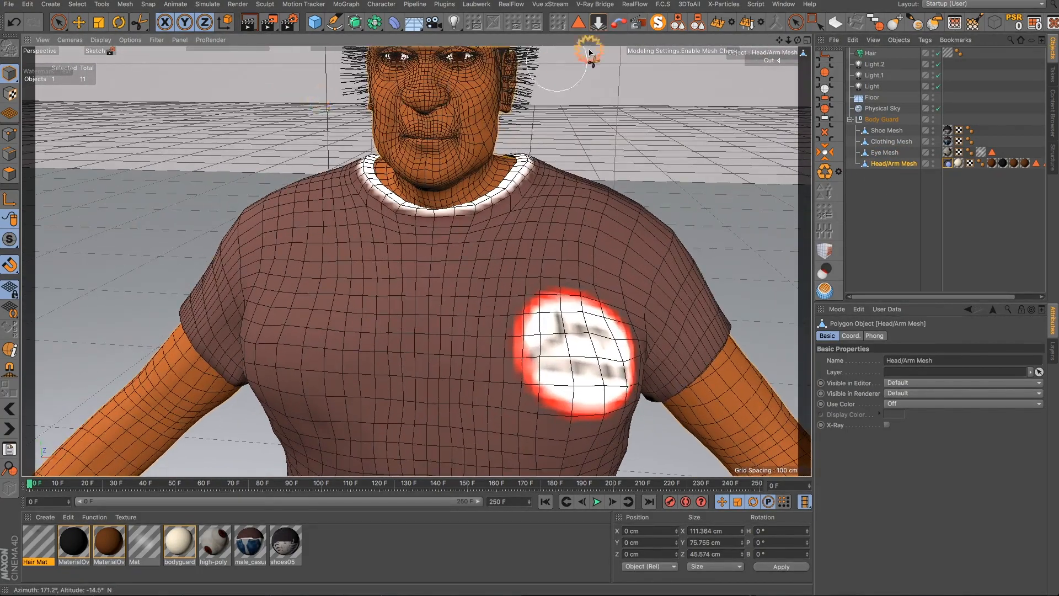
- Select the Hair object and trim the guide hairs sticking out around the face and temples with the Cut tool
{"action": "left_click", "coordinate": [868, 54]}
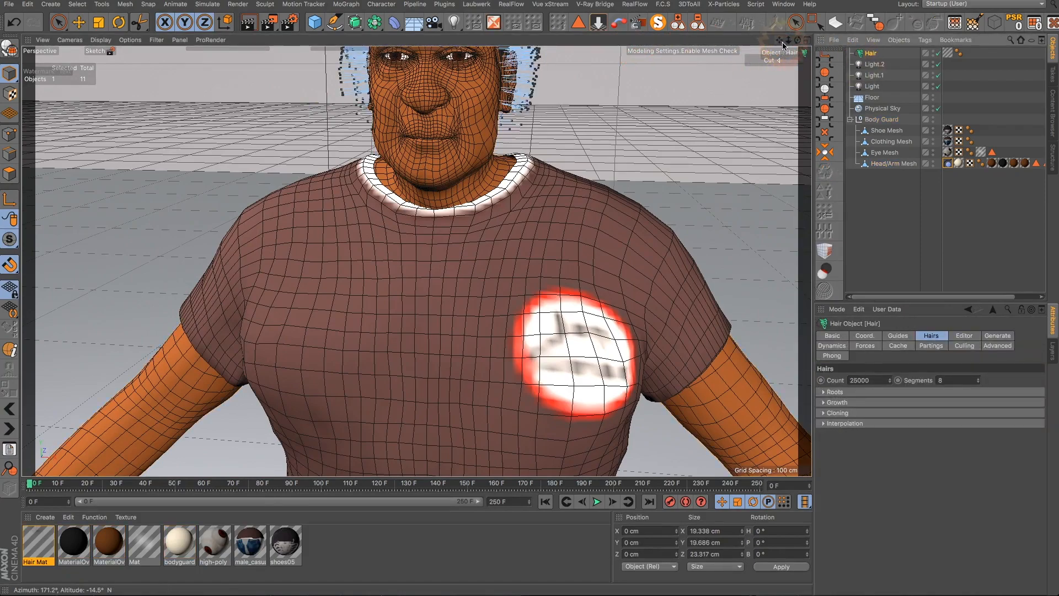
{"action": "left_click_drag", "start_coordinate": [782, 42], "coordinate": [700, 475]}
{"action": "scroll", "coordinate": [492, 159], "scroll_direction": "up", "scroll_amount": 4}
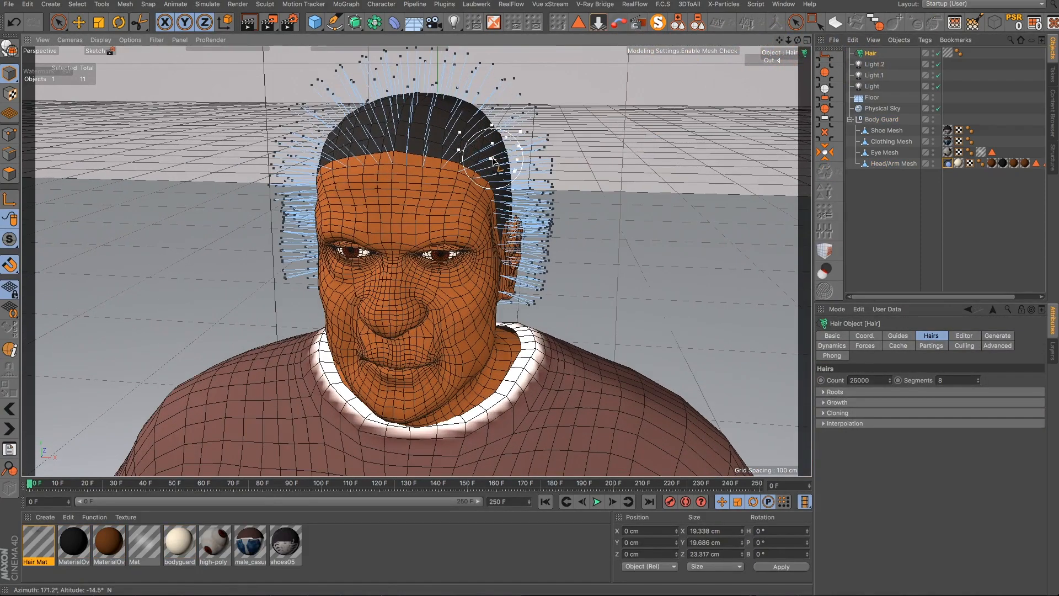
{"action": "mouse_move", "coordinate": [481, 163]}
{"action": "left_mouse_down", "text": "alt"}
{"action": "mouse_move", "coordinate": [515, 109]}
{"action": "mouse_move", "coordinate": [539, 224]}
{"action": "left_mouse_up", "text": "alt"}
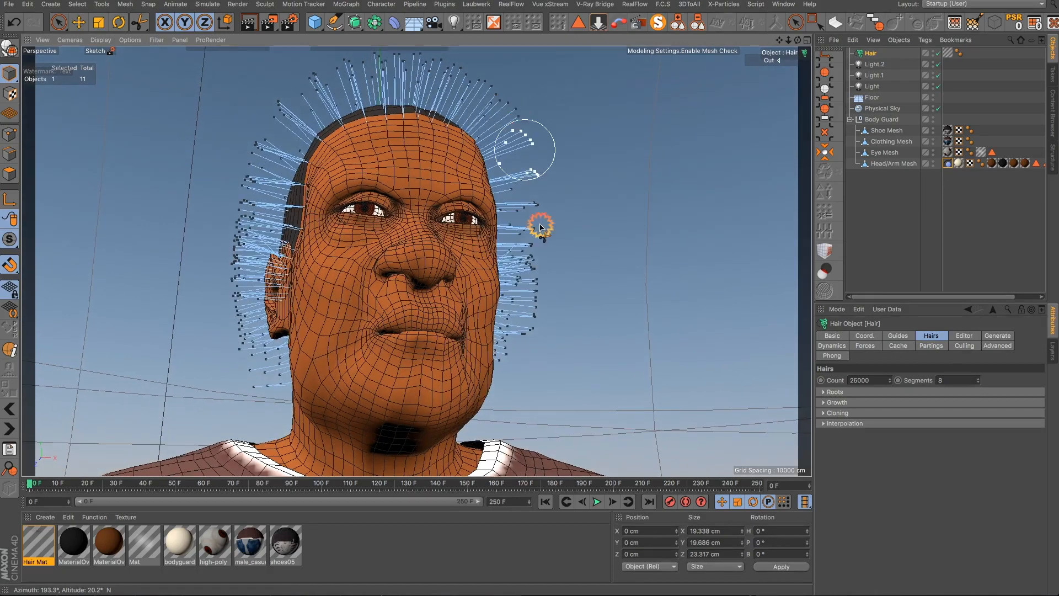
{"action": "mouse_move", "coordinate": [529, 262]}
{"action": "left_mouse_down"}
{"action": "mouse_move", "coordinate": [549, 345]}
{"action": "mouse_move", "coordinate": [541, 296]}
{"action": "mouse_move", "coordinate": [561, 200]}
{"action": "mouse_move", "coordinate": [523, 383]}
{"action": "mouse_move", "coordinate": [435, 362]}
{"action": "mouse_move", "coordinate": [371, 371]}
{"action": "mouse_move", "coordinate": [325, 353]}
{"action": "mouse_move", "coordinate": [307, 224]}
{"action": "mouse_move", "coordinate": [270, 107]}
{"action": "left_mouse_up"}
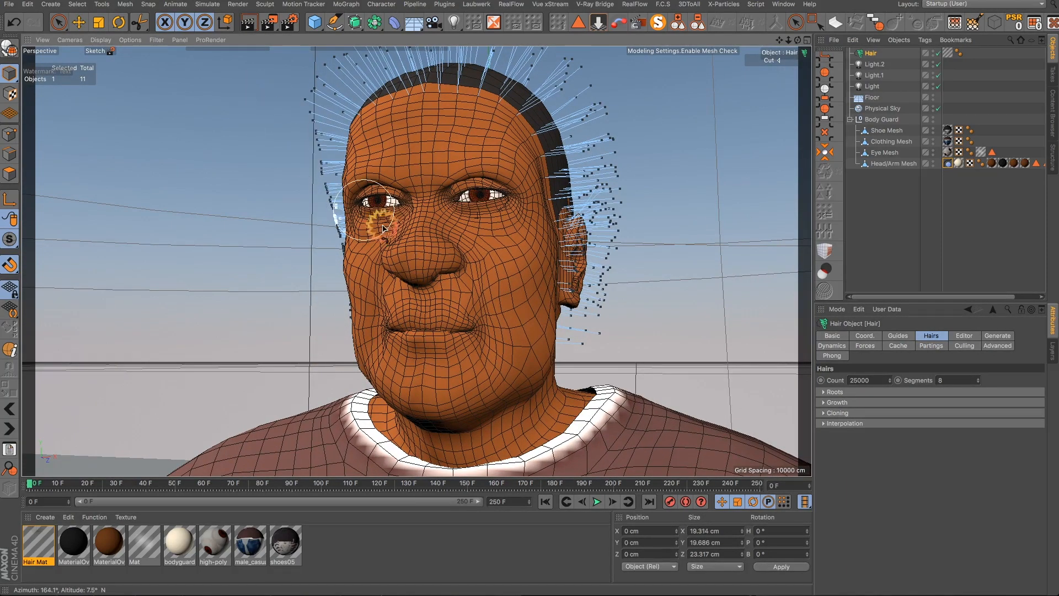
{"action": "mouse_move", "coordinate": [400, 257]}
{"action": "left_mouse_down", "text": "alt"}
{"action": "mouse_move", "coordinate": [445, 314]}
{"action": "mouse_move", "coordinate": [519, 330]}
{"action": "mouse_move", "coordinate": [421, 321]}
{"action": "mouse_move", "coordinate": [442, 339]}
{"action": "mouse_move", "coordinate": [485, 303]}
{"action": "left_mouse_up", "text": "alt"}
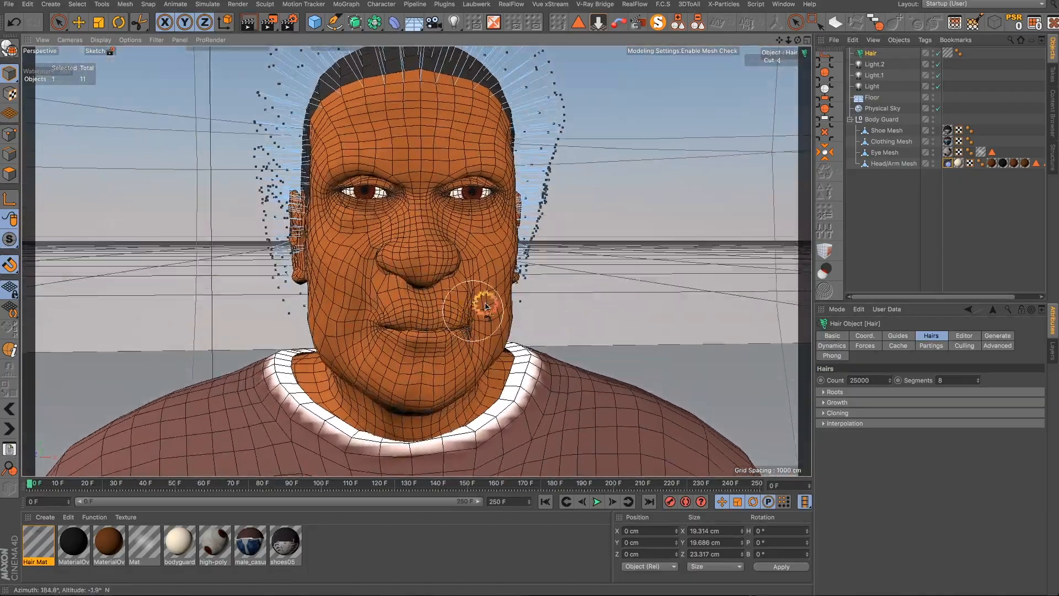
{"action": "mouse_move", "coordinate": [550, 257]}
{"action": "left_mouse_down"}
{"action": "mouse_move", "coordinate": [591, 118]}
{"action": "mouse_move", "coordinate": [561, 192]}
{"action": "mouse_move", "coordinate": [579, 111]}
{"action": "mouse_move", "coordinate": [574, 33]}
{"action": "left_mouse_up"}
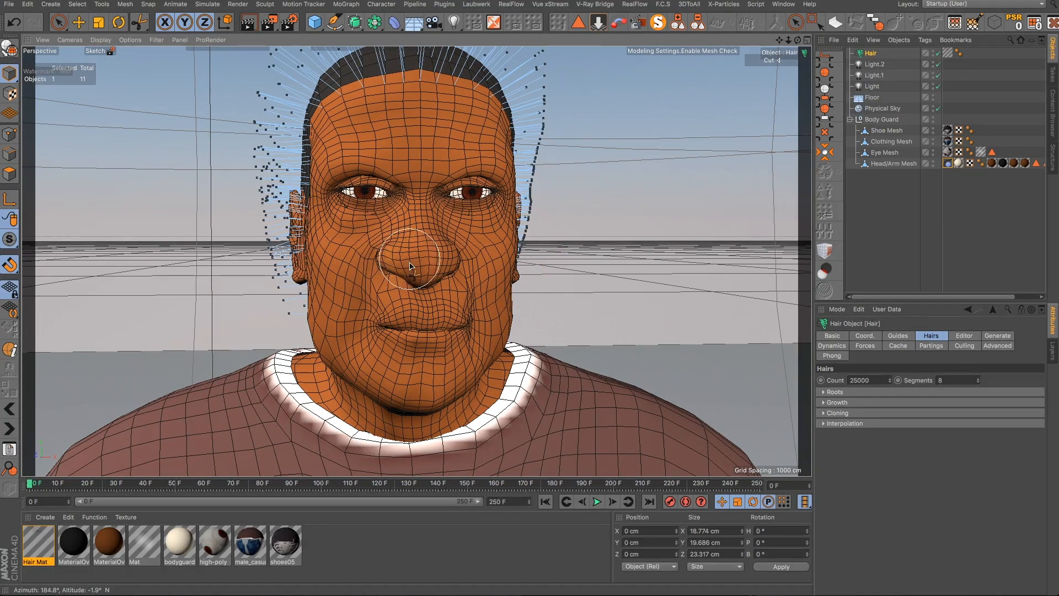
{"action": "mouse_move", "coordinate": [412, 278]}
{"action": "left_mouse_down", "text": "alt"}
{"action": "mouse_move", "coordinate": [364, 262]}
{"action": "mouse_move", "coordinate": [312, 282]}
{"action": "mouse_move", "coordinate": [397, 312]}
{"action": "left_mouse_up", "text": "alt"}
- Trim the stray guide hairs along the back of the head, neck and behind the ears
{"action": "scroll", "coordinate": [312, 282], "scroll_direction": "down", "scroll_amount": 3}
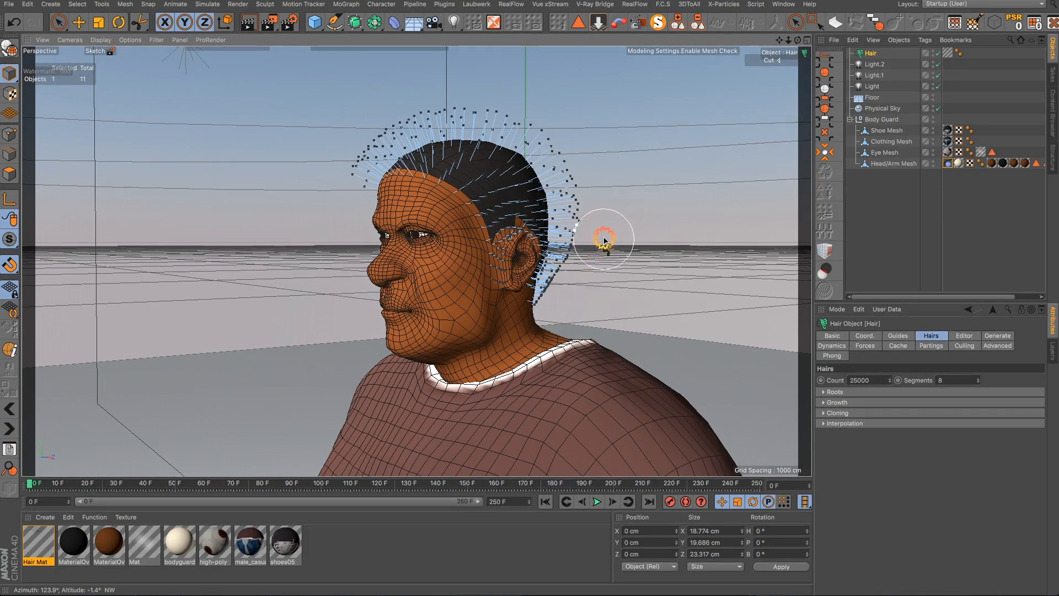
{"action": "mouse_move", "coordinate": [508, 303]}
{"action": "left_mouse_down", "text": "alt"}
{"action": "mouse_move", "coordinate": [298, 307]}
{"action": "mouse_move", "coordinate": [239, 296]}
{"action": "mouse_move", "coordinate": [305, 305]}
{"action": "left_mouse_up", "text": "alt"}
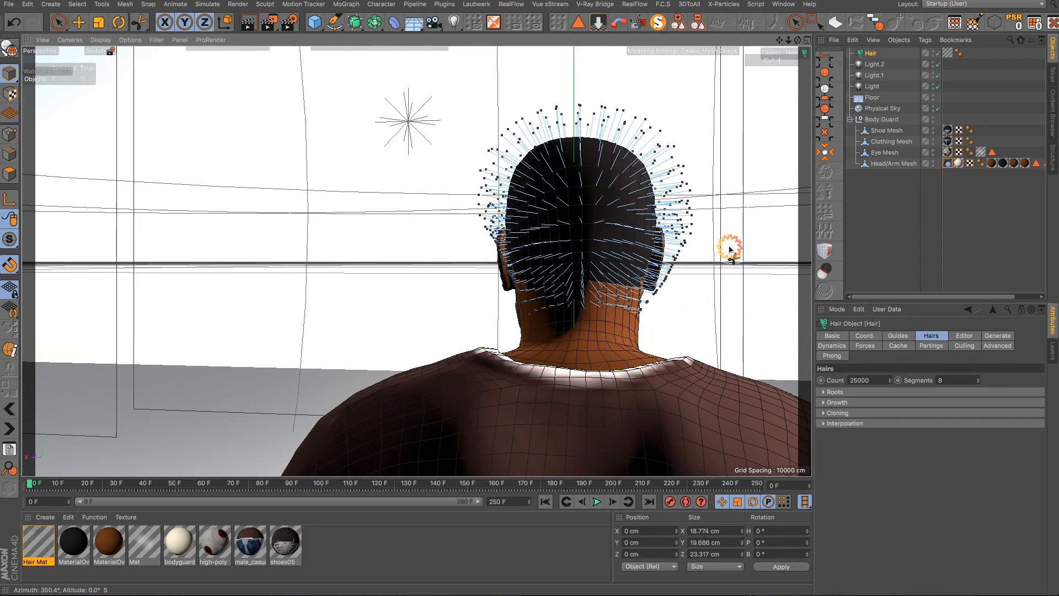
{"action": "left_click_drag", "start_coordinate": [648, 264], "coordinate": [649, 271], "text": "alt"}
{"action": "mouse_move", "coordinate": [576, 331]}
{"action": "left_mouse_down", "text": "alt"}
{"action": "mouse_move", "coordinate": [698, 362]}
{"action": "mouse_move", "coordinate": [780, 355]}
{"action": "mouse_move", "coordinate": [702, 361]}
{"action": "mouse_move", "coordinate": [574, 338]}
{"action": "left_mouse_up", "text": "alt"}
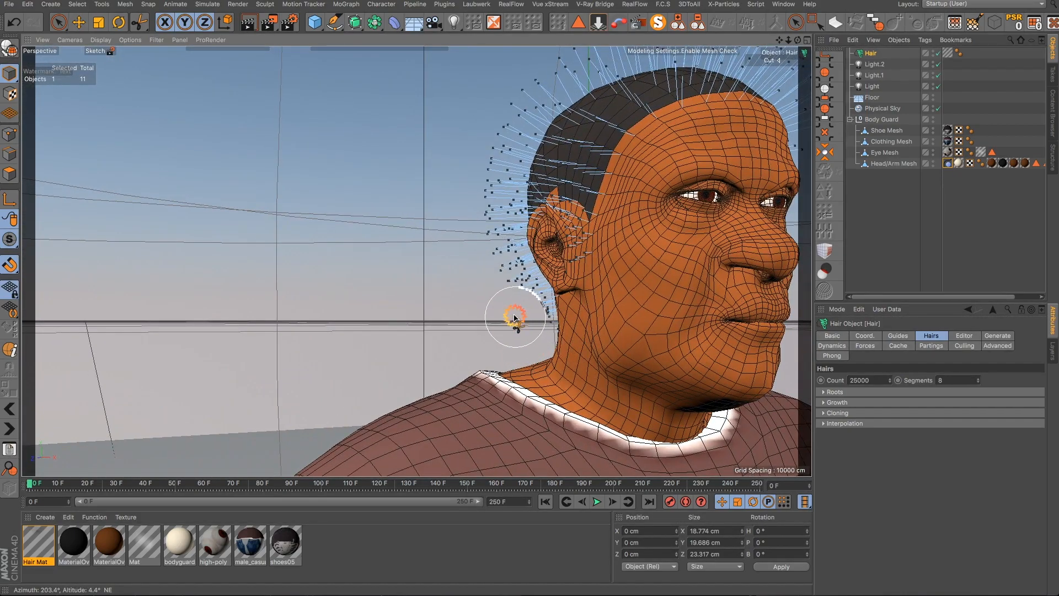
{"action": "mouse_move", "coordinate": [513, 318]}
{"action": "left_mouse_down"}
{"action": "mouse_move", "coordinate": [480, 272]}
{"action": "mouse_move", "coordinate": [457, 149]}
{"action": "left_mouse_up"}
{"action": "mouse_move", "coordinate": [596, 307]}
{"action": "left_mouse_down", "text": "alt"}
{"action": "mouse_move", "coordinate": [607, 322]}
{"action": "mouse_move", "coordinate": [634, 317]}
{"action": "left_mouse_up", "text": "alt"}
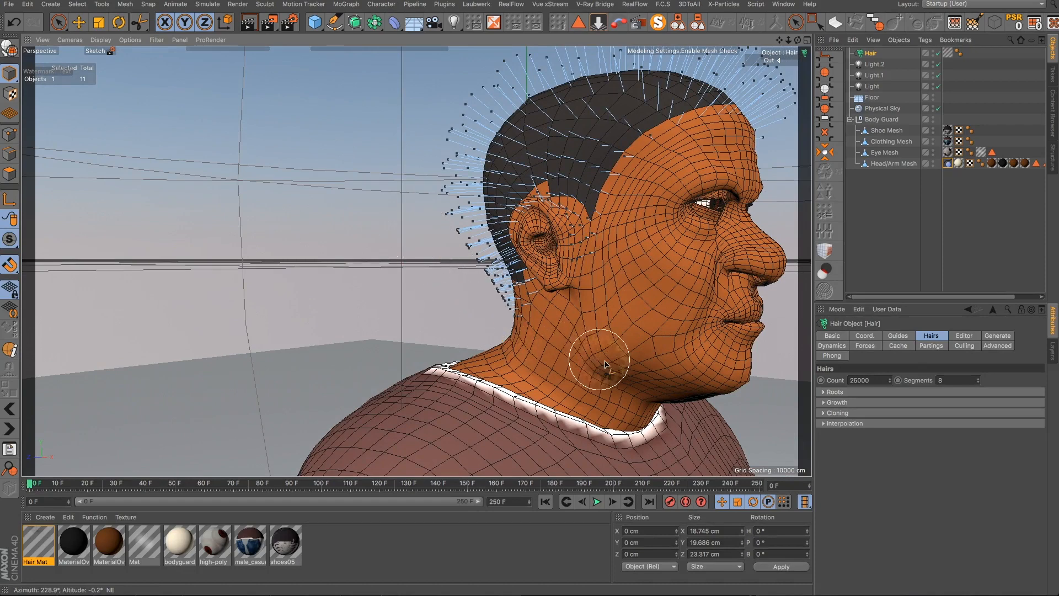
{"action": "left_click_drag", "start_coordinate": [605, 355], "coordinate": [638, 355], "text": "alt"}
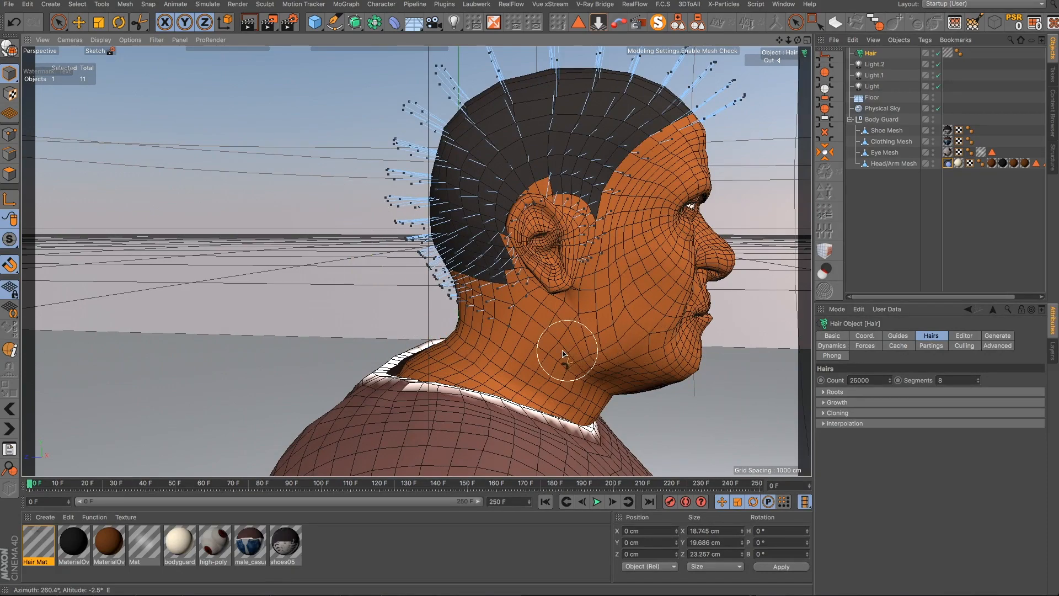
{"action": "mouse_move", "coordinate": [563, 353]}
{"action": "left_mouse_down", "text": "alt"}
{"action": "mouse_move", "coordinate": [662, 371]}
{"action": "mouse_move", "coordinate": [634, 359]}
{"action": "left_mouse_up", "text": "alt"}
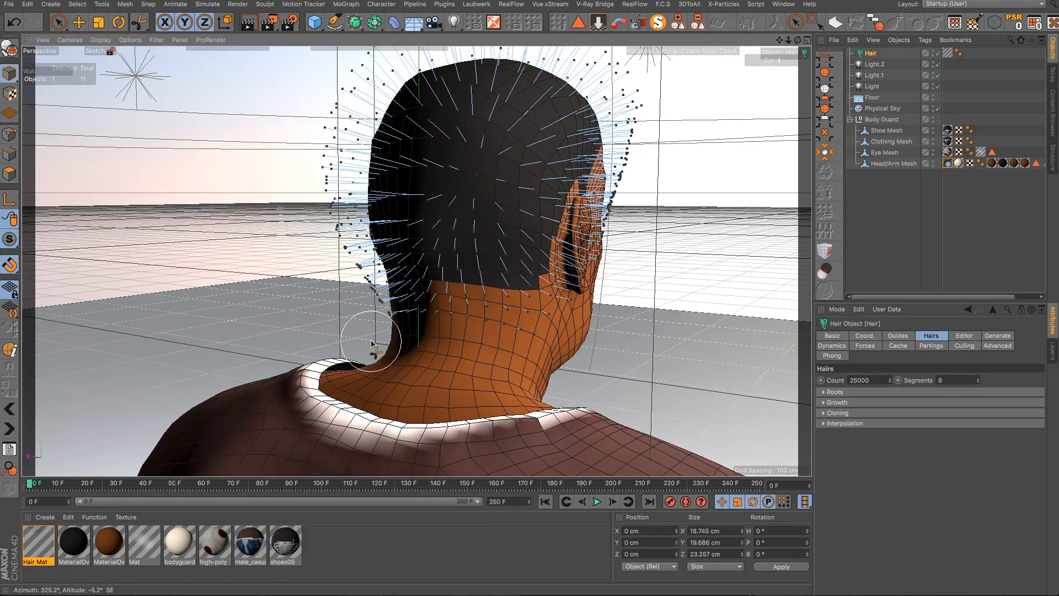
{"action": "left_click_drag", "start_coordinate": [364, 347], "coordinate": [303, 230]}
{"action": "mouse_move", "coordinate": [441, 298]}
{"action": "left_mouse_down"}
{"action": "mouse_move", "coordinate": [467, 315]}
{"action": "mouse_move", "coordinate": [541, 310]}
{"action": "mouse_move", "coordinate": [554, 328]}
{"action": "mouse_move", "coordinate": [548, 303]}
{"action": "mouse_move", "coordinate": [580, 268]}
{"action": "left_mouse_up"}
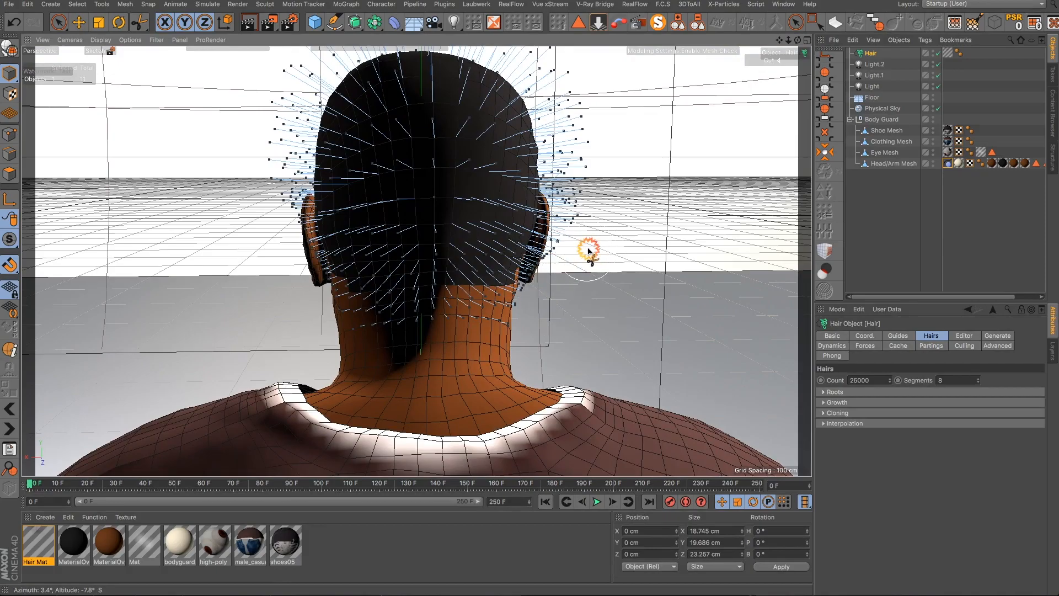
{"action": "mouse_move", "coordinate": [421, 347]}
{"action": "left_mouse_down", "text": "alt"}
{"action": "mouse_move", "coordinate": [413, 366]}
{"action": "mouse_move", "coordinate": [668, 373]}
{"action": "mouse_move", "coordinate": [579, 274]}
{"action": "left_mouse_up", "text": "alt"}
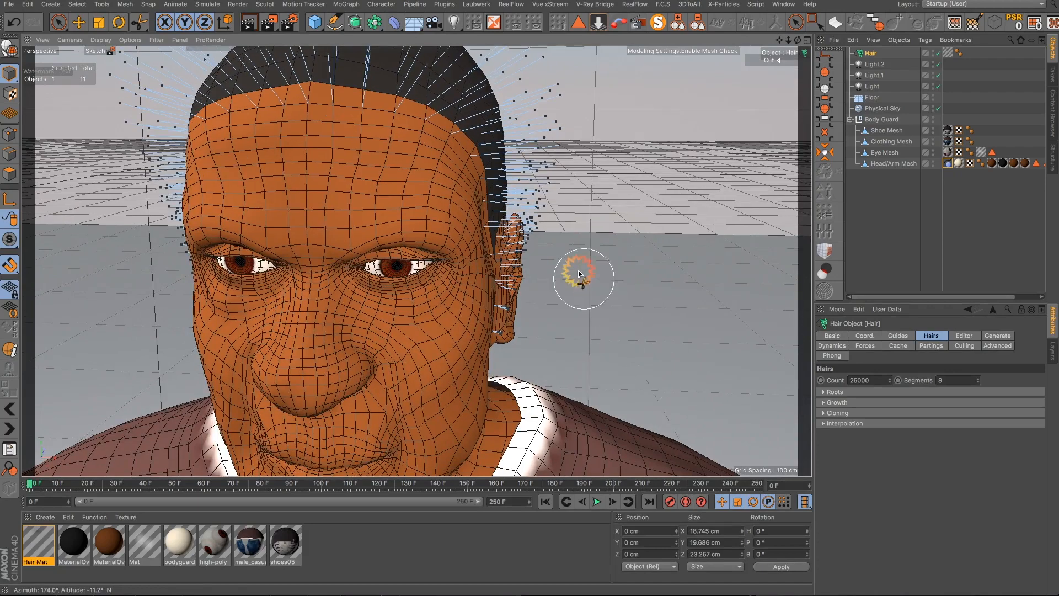
- Trim the guide hairs growing around and inside the character's right ear
{"action": "scroll", "coordinate": [550, 242], "scroll_direction": "up", "scroll_amount": 10}
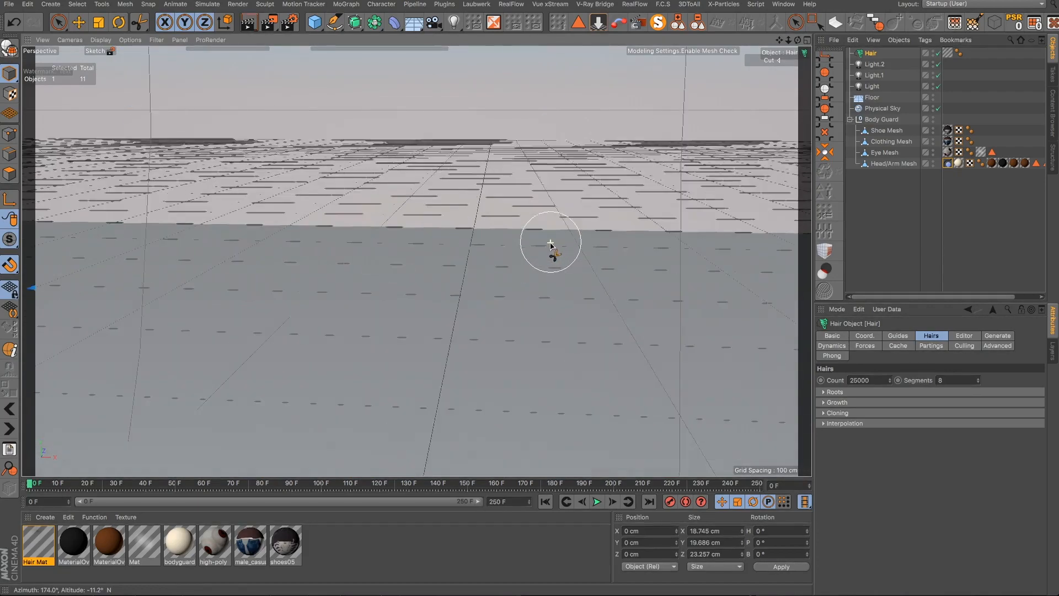
{"action": "scroll", "coordinate": [425, 340], "scroll_direction": "down", "scroll_amount": 10}
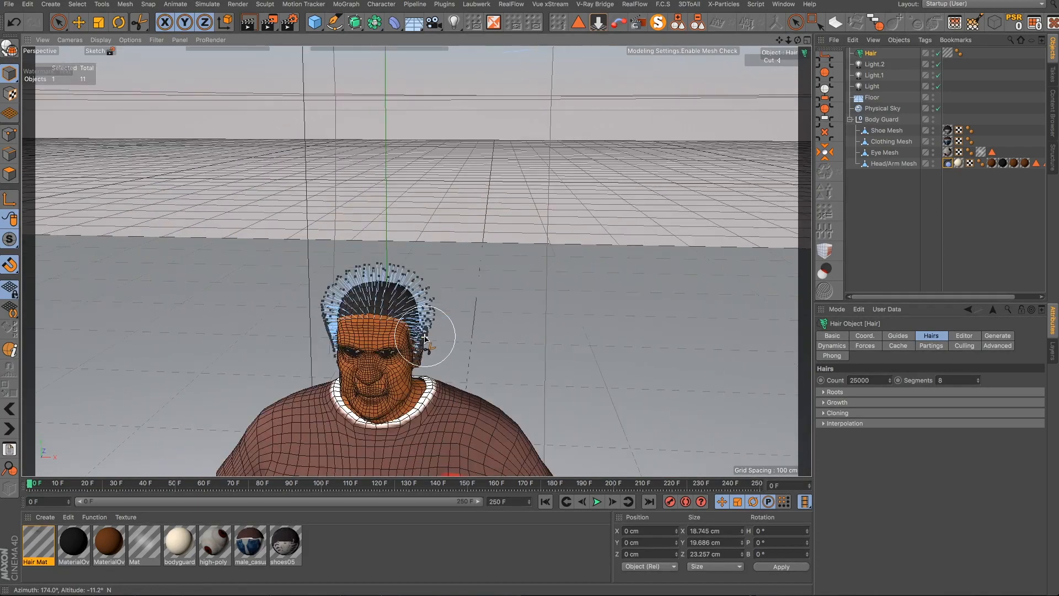
{"action": "scroll", "coordinate": [423, 344], "scroll_direction": "up", "scroll_amount": 8}
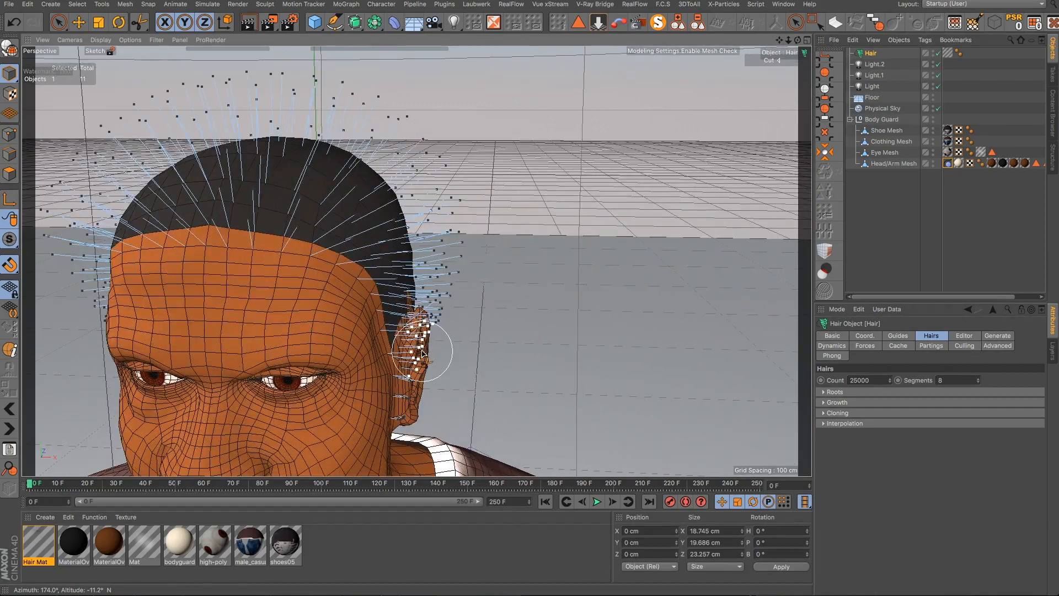
{"action": "scroll", "coordinate": [422, 353], "scroll_direction": "up", "scroll_amount": 3}
{"action": "mouse_move", "coordinate": [261, 364]}
{"action": "left_mouse_down", "text": "alt"}
{"action": "mouse_move", "coordinate": [250, 357]}
{"action": "mouse_move", "coordinate": [395, 355]}
{"action": "mouse_move", "coordinate": [385, 293]}
{"action": "mouse_move", "coordinate": [366, 259]}
{"action": "mouse_move", "coordinate": [356, 293]}
{"action": "mouse_move", "coordinate": [352, 281]}
{"action": "mouse_move", "coordinate": [430, 234]}
{"action": "mouse_move", "coordinate": [485, 246]}
{"action": "mouse_move", "coordinate": [502, 373]}
{"action": "mouse_move", "coordinate": [492, 414]}
{"action": "mouse_move", "coordinate": [480, 359]}
{"action": "mouse_move", "coordinate": [468, 390]}
{"action": "mouse_move", "coordinate": [406, 391]}
{"action": "left_mouse_up", "text": "alt"}
{"action": "scroll", "coordinate": [339, 344], "scroll_direction": "up", "scroll_amount": 5}
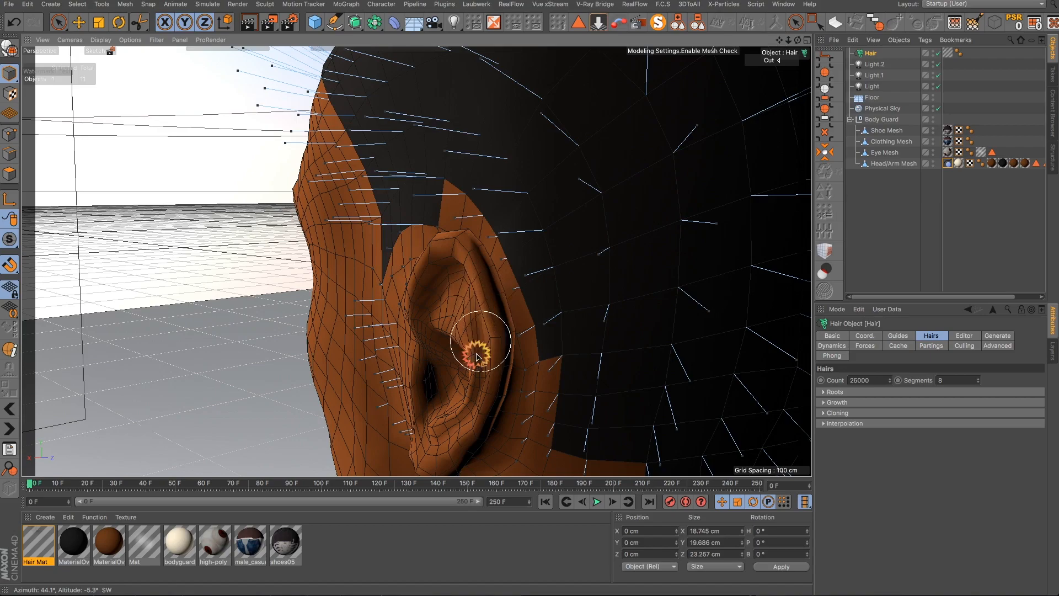
{"action": "left_click_drag", "start_coordinate": [455, 384], "coordinate": [557, 379], "text": "alt"}
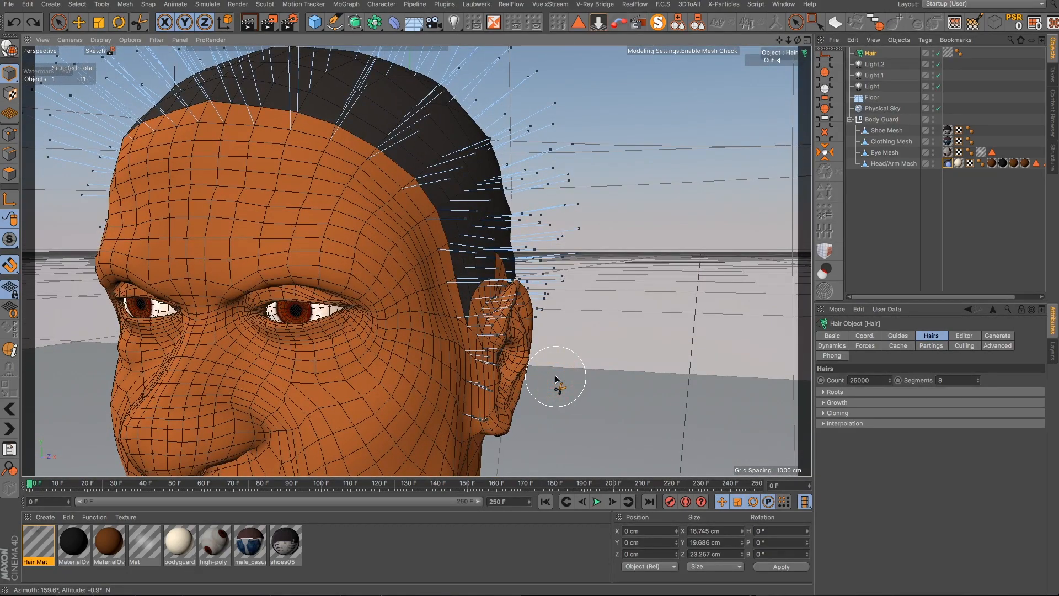
{"action": "left_click_drag", "start_coordinate": [524, 372], "coordinate": [534, 305], "text": "alt"}
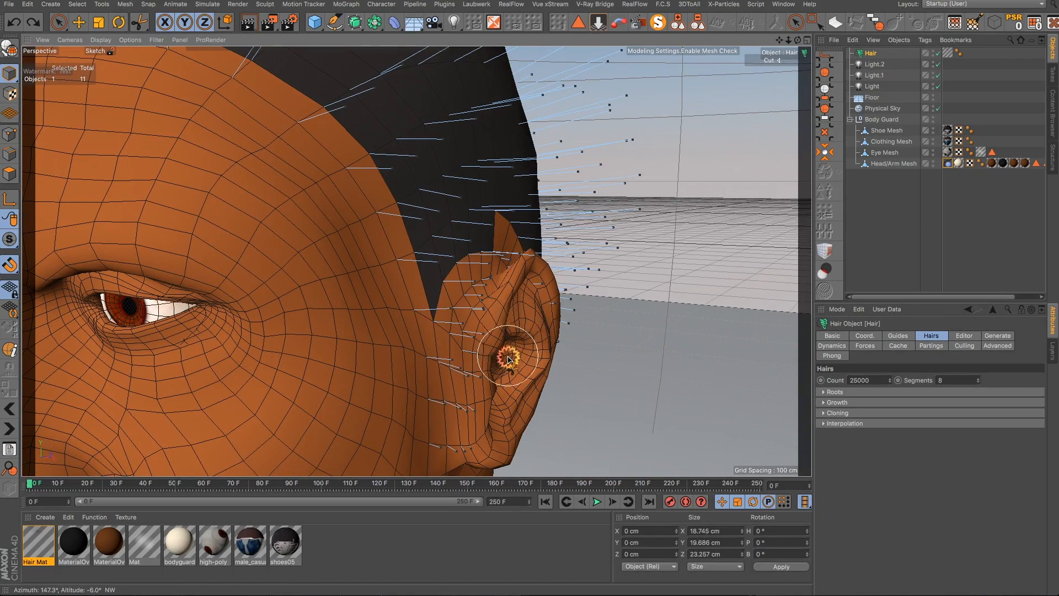
{"action": "left_click_drag", "start_coordinate": [527, 330], "coordinate": [490, 289], "text": "alt"}
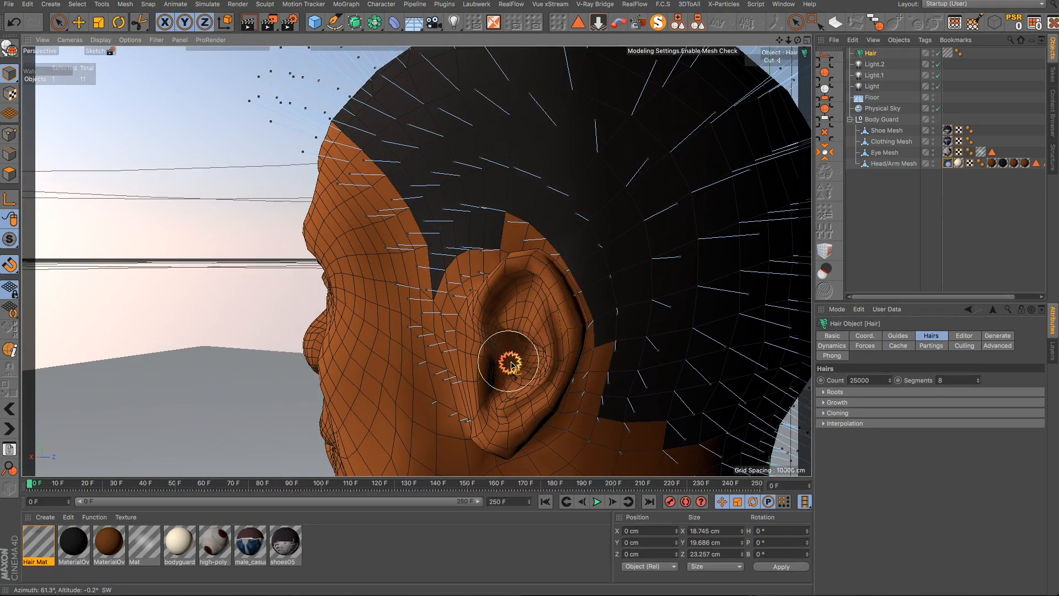
{"action": "left_click_drag", "start_coordinate": [511, 365], "coordinate": [677, 373], "text": "alt"}
- Trim the guide hairs around the character's left ear
{"action": "scroll", "coordinate": [676, 371], "scroll_direction": "down", "scroll_amount": 10}
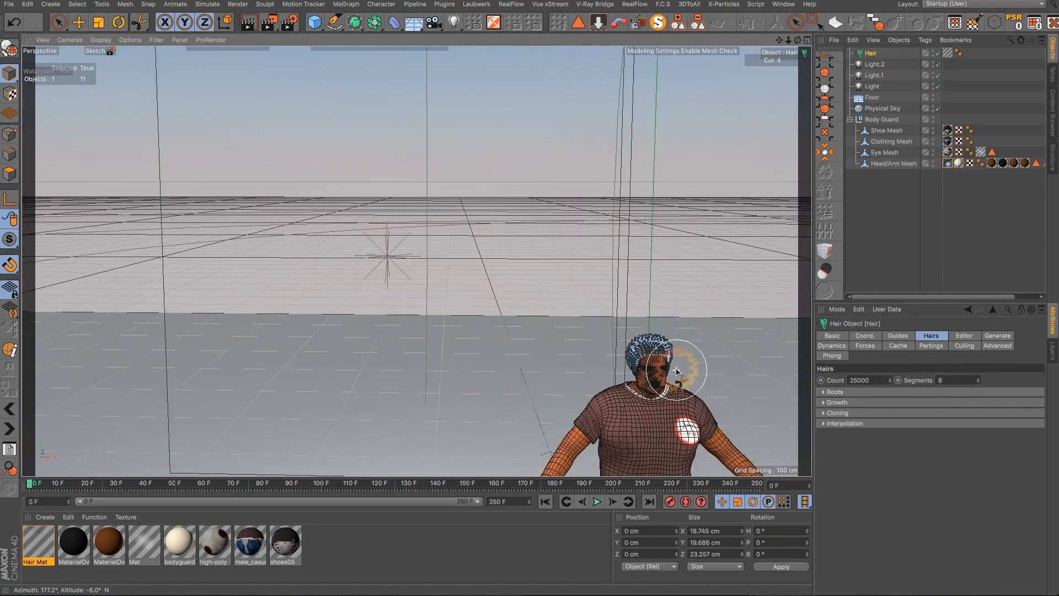
{"action": "scroll", "coordinate": [674, 364], "scroll_direction": "up", "scroll_amount": 10}
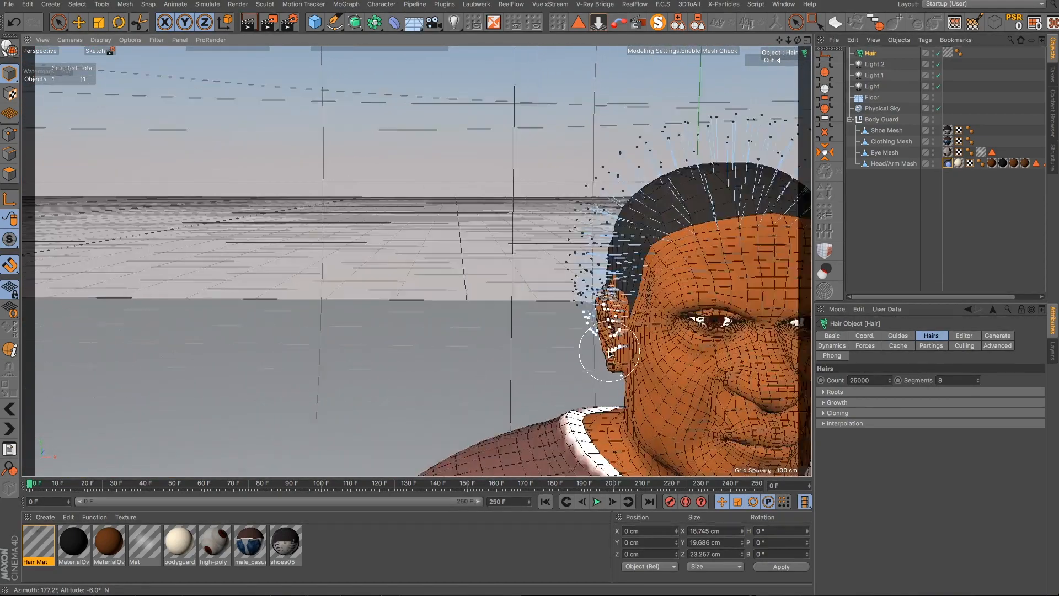
{"action": "mouse_move", "coordinate": [609, 351]}
{"action": "left_mouse_down", "text": "alt"}
{"action": "mouse_move", "coordinate": [599, 353]}
{"action": "mouse_move", "coordinate": [635, 336]}
{"action": "mouse_move", "coordinate": [758, 323]}
{"action": "mouse_move", "coordinate": [681, 314]}
{"action": "mouse_move", "coordinate": [603, 333]}
{"action": "mouse_move", "coordinate": [611, 338]}
{"action": "left_mouse_up", "text": "alt"}
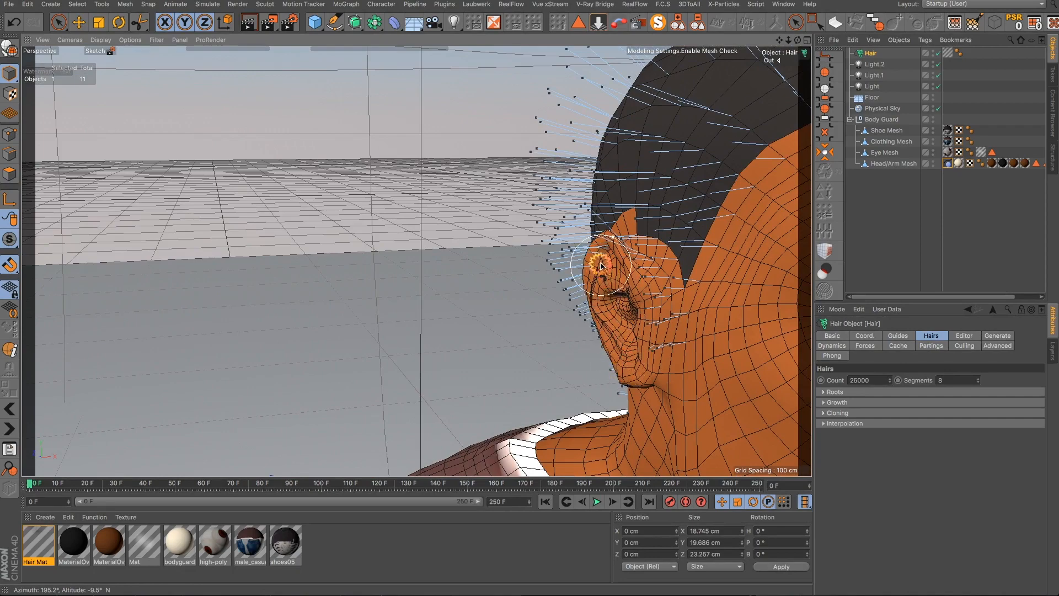
{"action": "left_click_drag", "start_coordinate": [601, 265], "coordinate": [713, 283], "text": "alt"}
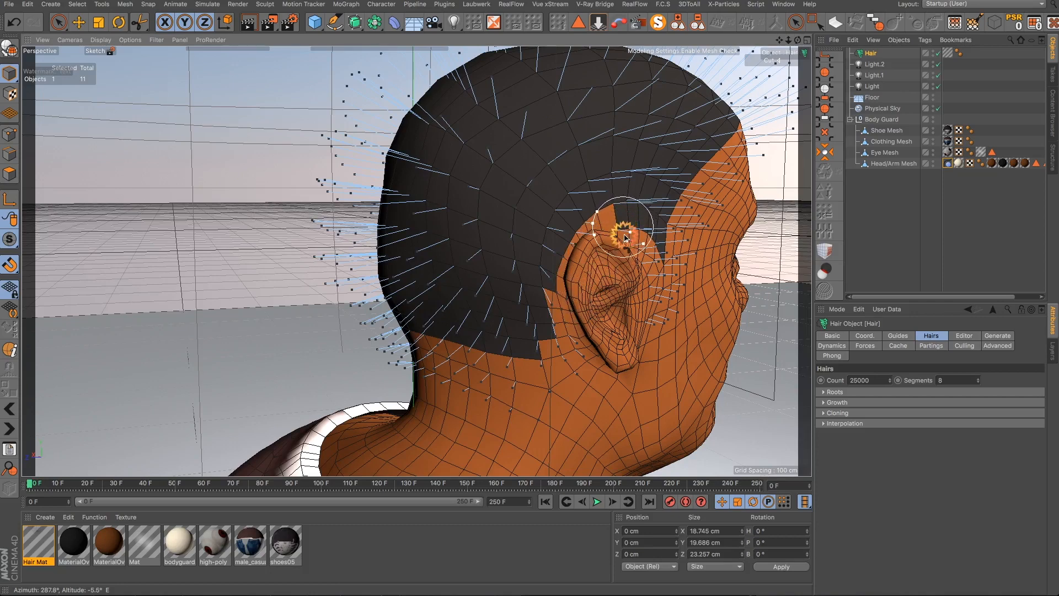
- Play the hair simulation to let the guides settle, then set the simulated guides as the dynamics rest state
{"action": "left_click_drag", "start_coordinate": [609, 304], "coordinate": [302, 324], "text": "alt"}
{"action": "left_click_drag", "start_coordinate": [432, 373], "coordinate": [592, 434], "text": "alt"}
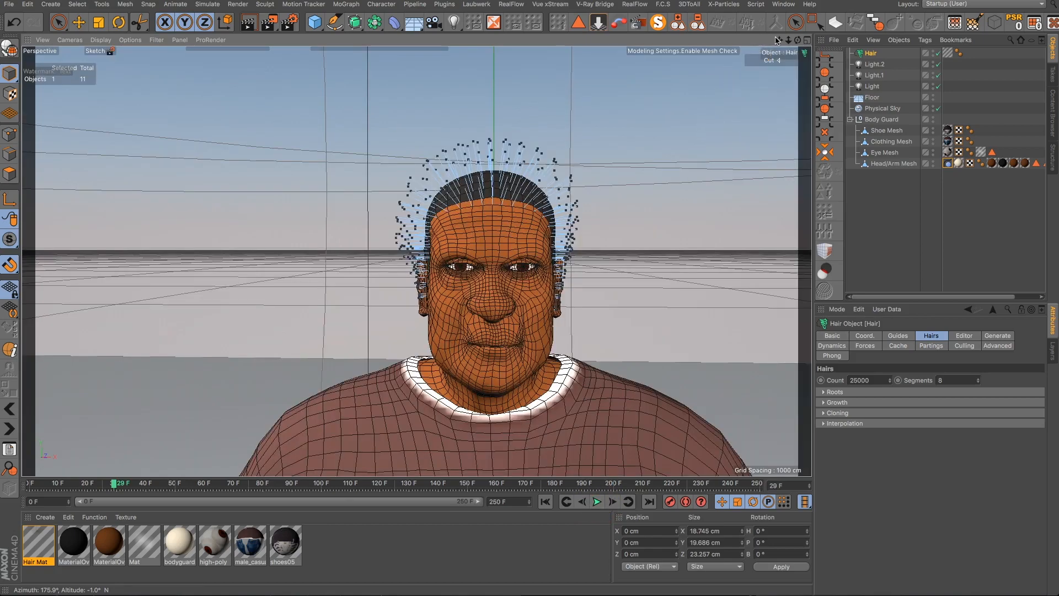
{"action": "left_click_drag", "start_coordinate": [779, 39], "coordinate": [740, 22]}
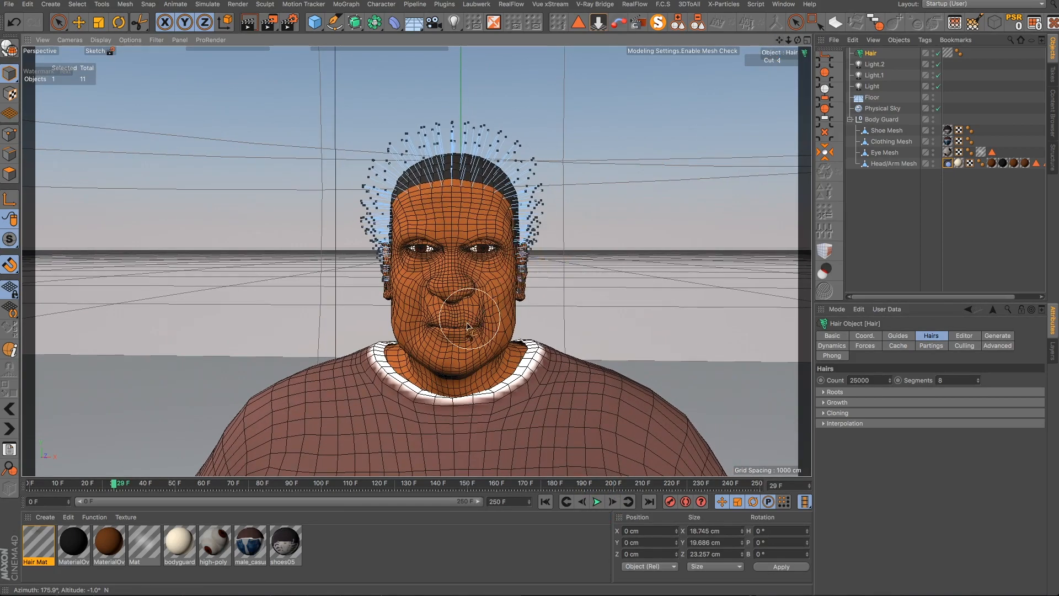
{"action": "left_click_drag", "start_coordinate": [468, 321], "coordinate": [545, 338], "text": "alt"}
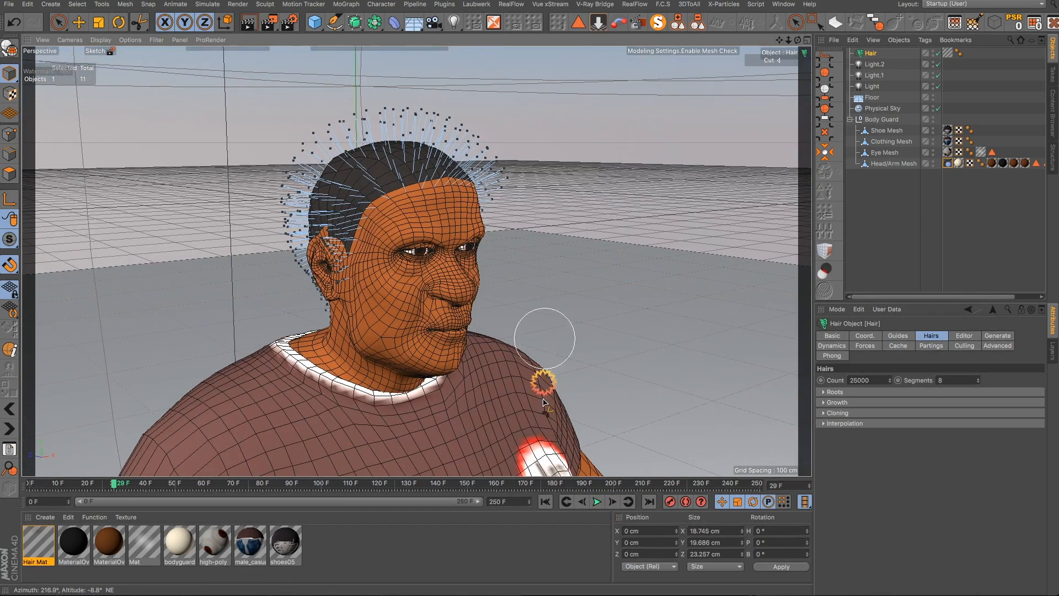
{"action": "left_click", "coordinate": [586, 503]}
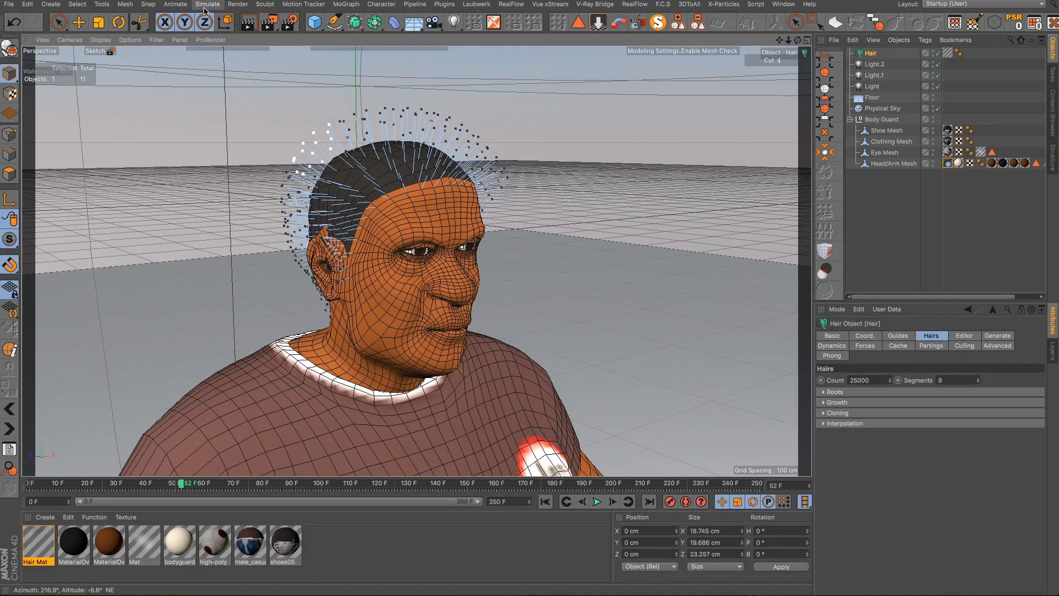
{"action": "left_click", "coordinate": [204, 4]}
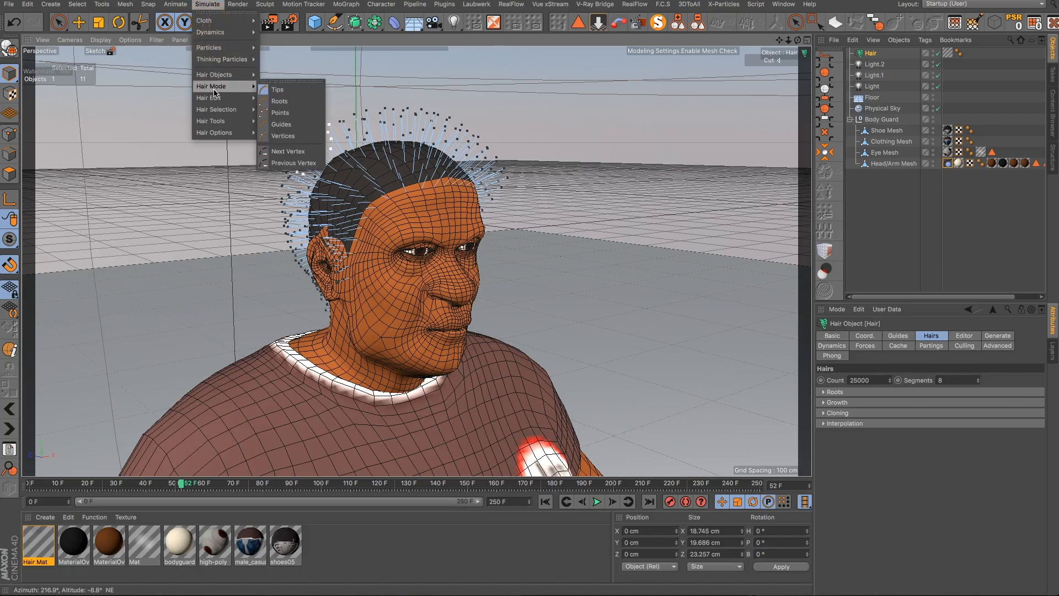
{"action": "mouse_move", "coordinate": [216, 98]}
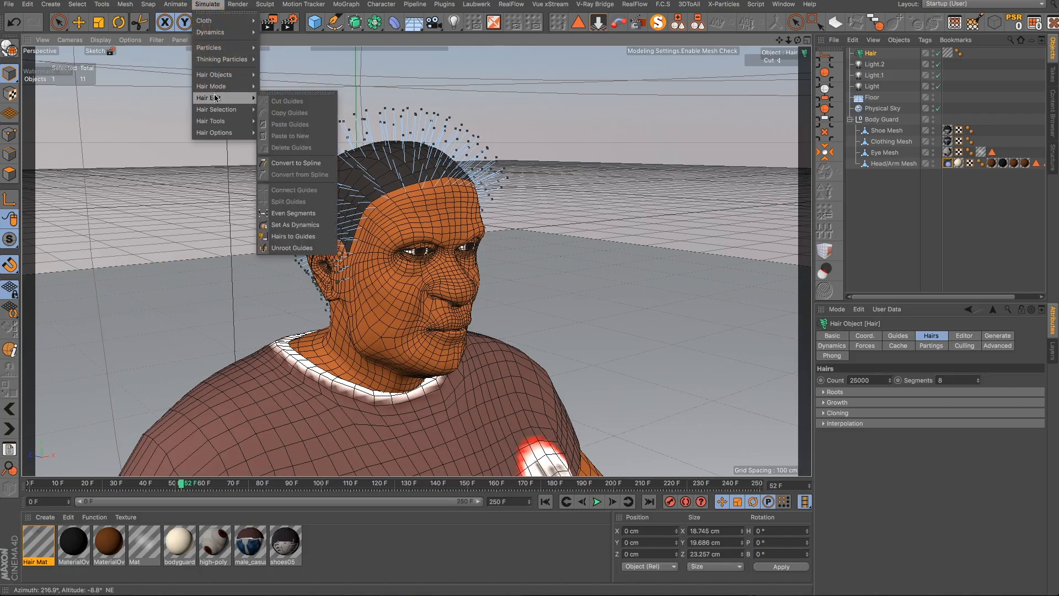
{"action": "left_click", "coordinate": [286, 225]}
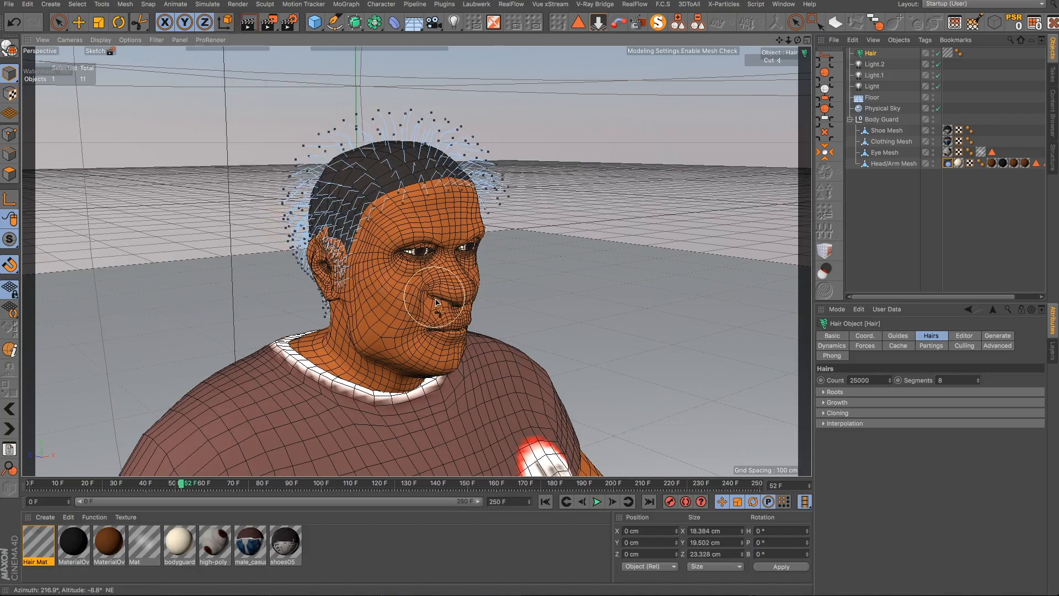
- Orbit around the head to inspect the settled hair guides from the front and both sides
{"action": "left_click_drag", "start_coordinate": [428, 293], "coordinate": [334, 274], "text": "alt"}
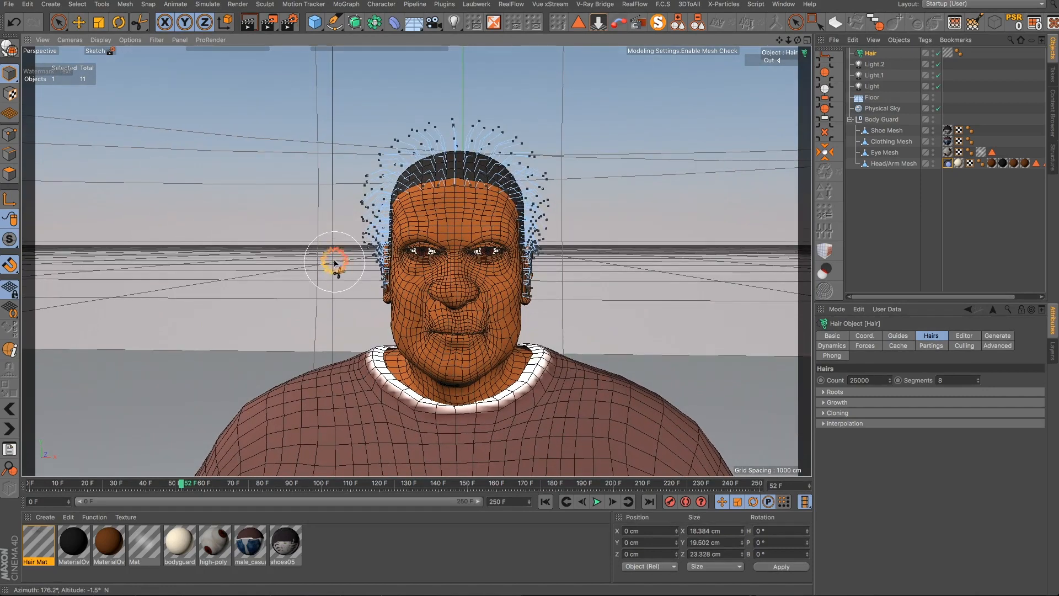
{"action": "middle_click_drag", "start_coordinate": [333, 264], "coordinate": [338, 250]}
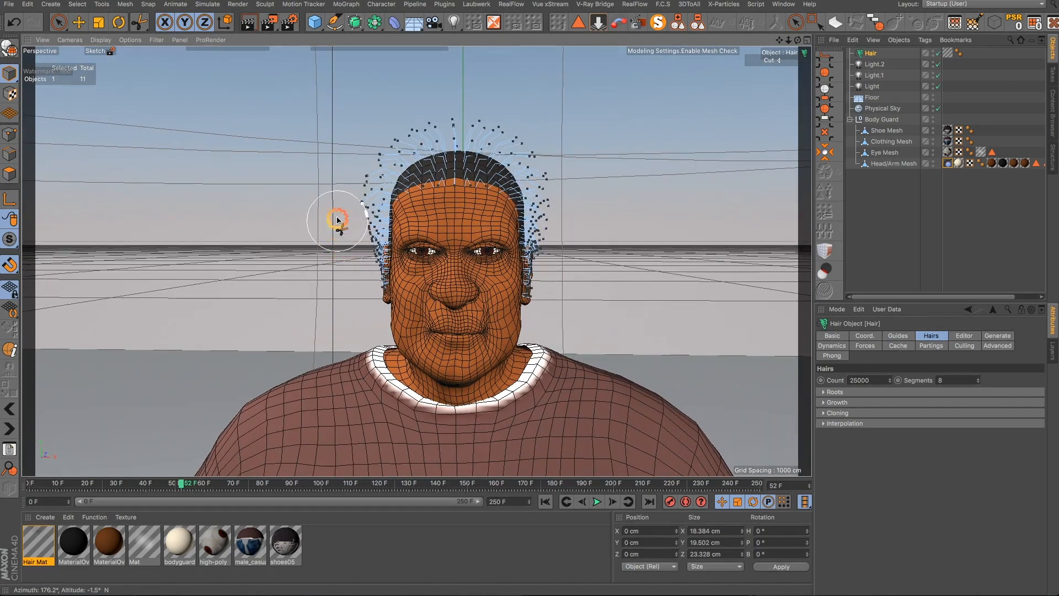
{"action": "left_click_drag", "start_coordinate": [474, 302], "coordinate": [600, 247], "text": "alt"}
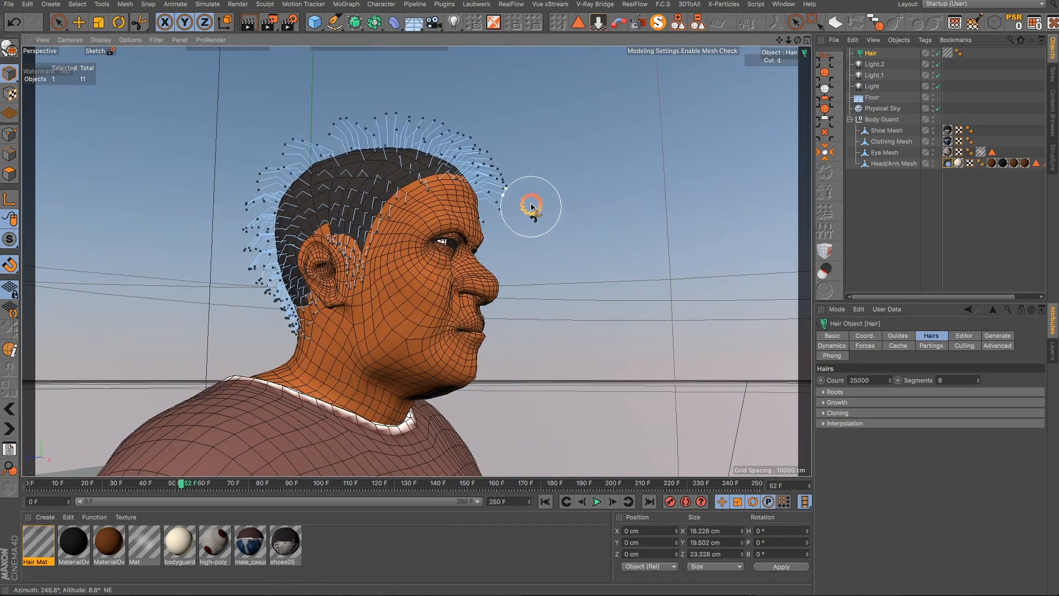
{"action": "mouse_move", "coordinate": [519, 202]}
{"action": "left_mouse_down", "text": "alt"}
{"action": "mouse_move", "coordinate": [467, 298]}
{"action": "mouse_move", "coordinate": [288, 243]}
{"action": "mouse_move", "coordinate": [161, 238]}
{"action": "left_mouse_up", "text": "alt"}
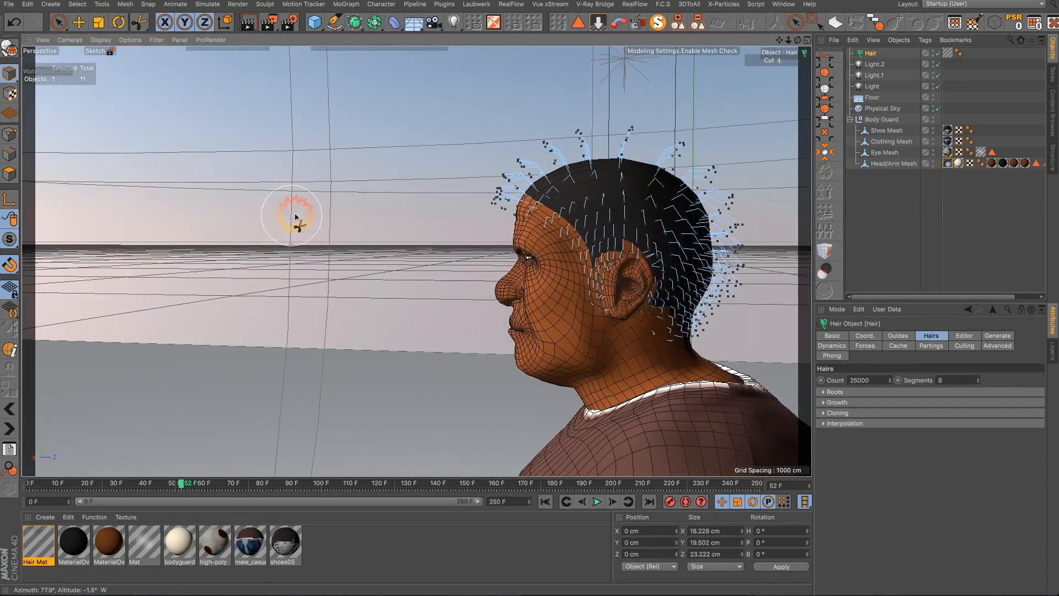
{"action": "mouse_move", "coordinate": [449, 229]}
{"action": "left_mouse_down"}
{"action": "mouse_move", "coordinate": [465, 190]}
{"action": "mouse_move", "coordinate": [466, 210]}
{"action": "left_mouse_up"}
{"action": "left_click_drag", "start_coordinate": [524, 259], "coordinate": [678, 244], "text": "alt"}
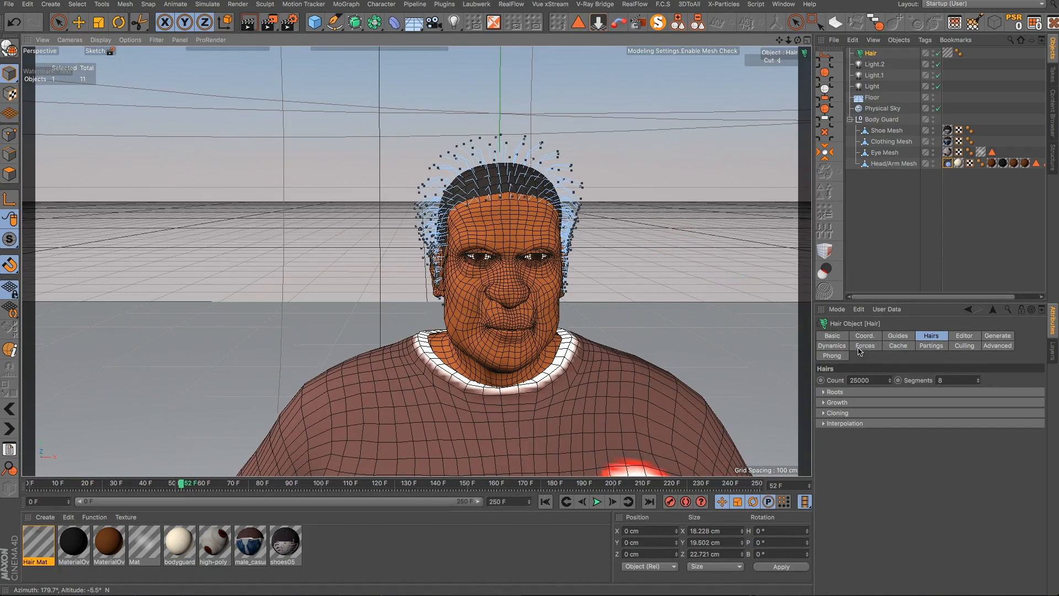
- Open the hair's Dynamics settings and render a viewport preview of the hair
{"action": "left_click", "coordinate": [832, 346]}
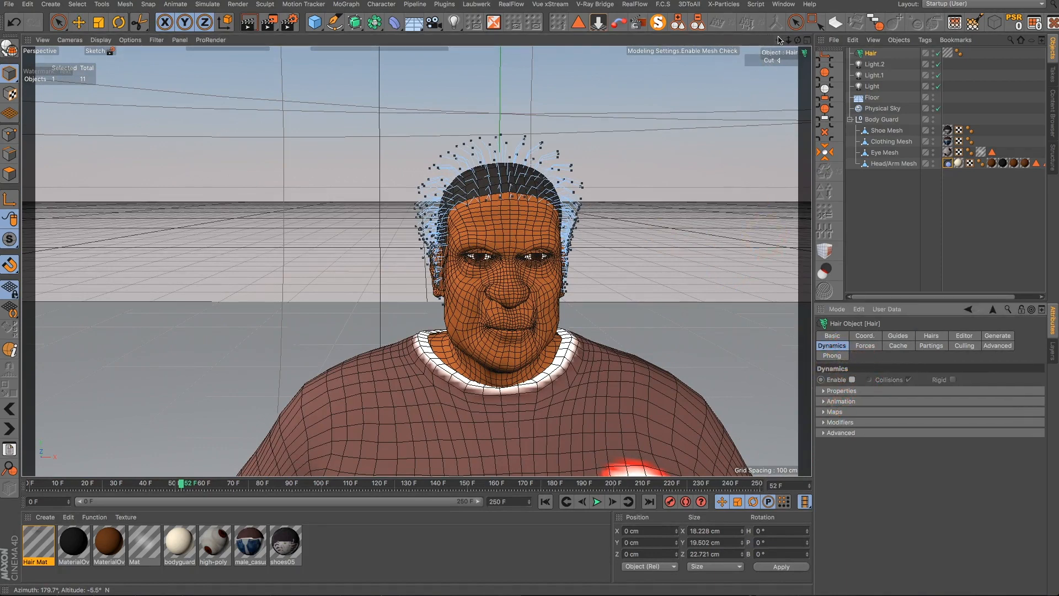
{"action": "middle_click_drag", "start_coordinate": [747, 348], "coordinate": [680, 350], "text": "alt"}
{"action": "scroll", "coordinate": [509, 324], "scroll_direction": "up", "scroll_amount": 5}
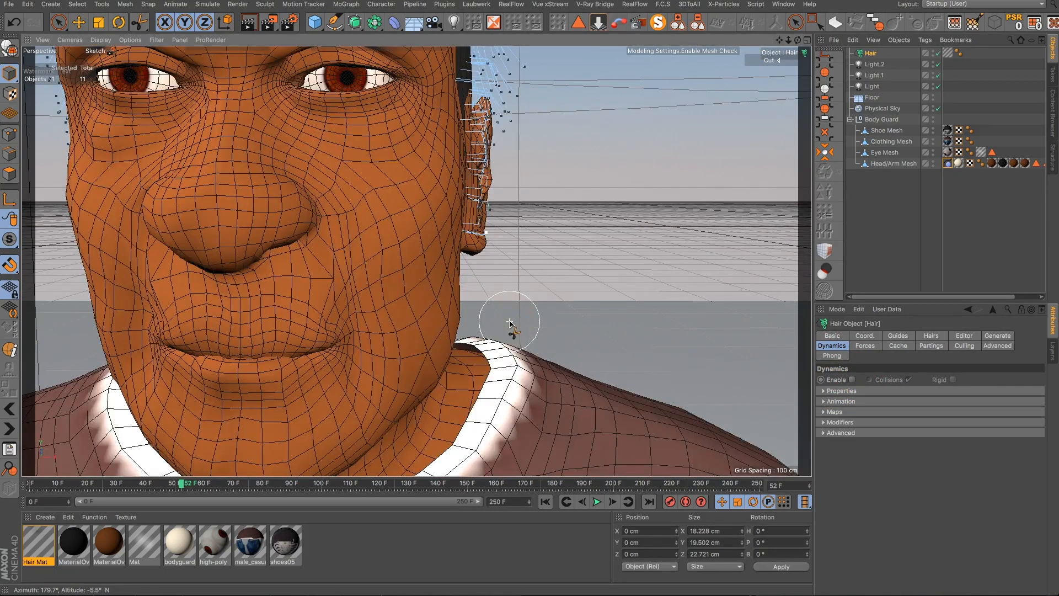
{"action": "scroll", "coordinate": [489, 304], "scroll_direction": "down", "scroll_amount": 5}
{"action": "left_click_drag", "start_coordinate": [484, 298], "coordinate": [388, 295], "text": "alt"}
{"action": "scroll", "coordinate": [457, 271], "scroll_direction": "up", "scroll_amount": 5}
{"action": "scroll", "coordinate": [460, 274], "scroll_direction": "up", "scroll_amount": 4}
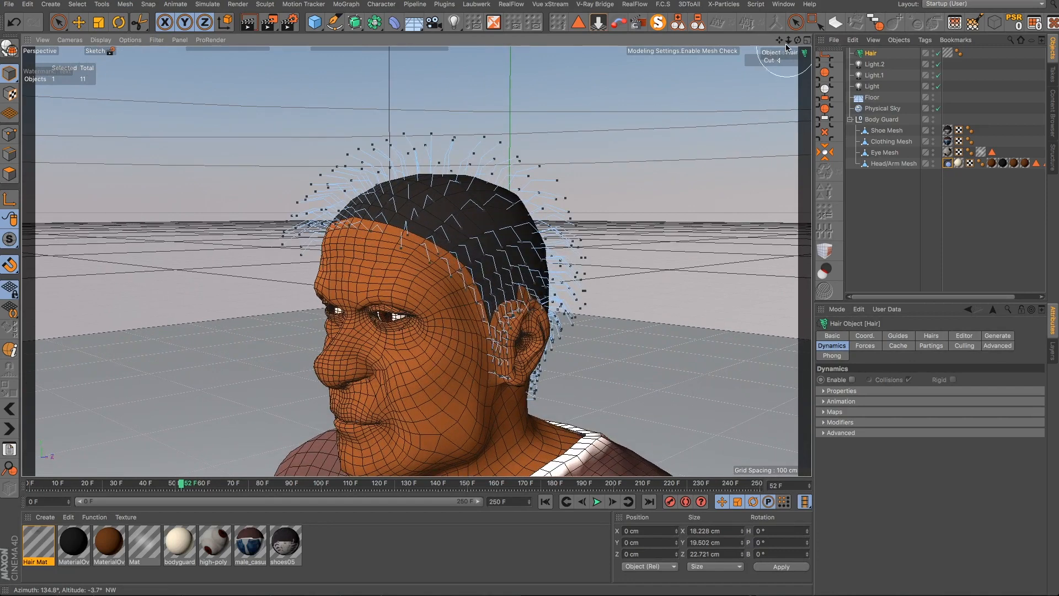
{"action": "left_click_drag", "start_coordinate": [780, 44], "coordinate": [623, 52]}
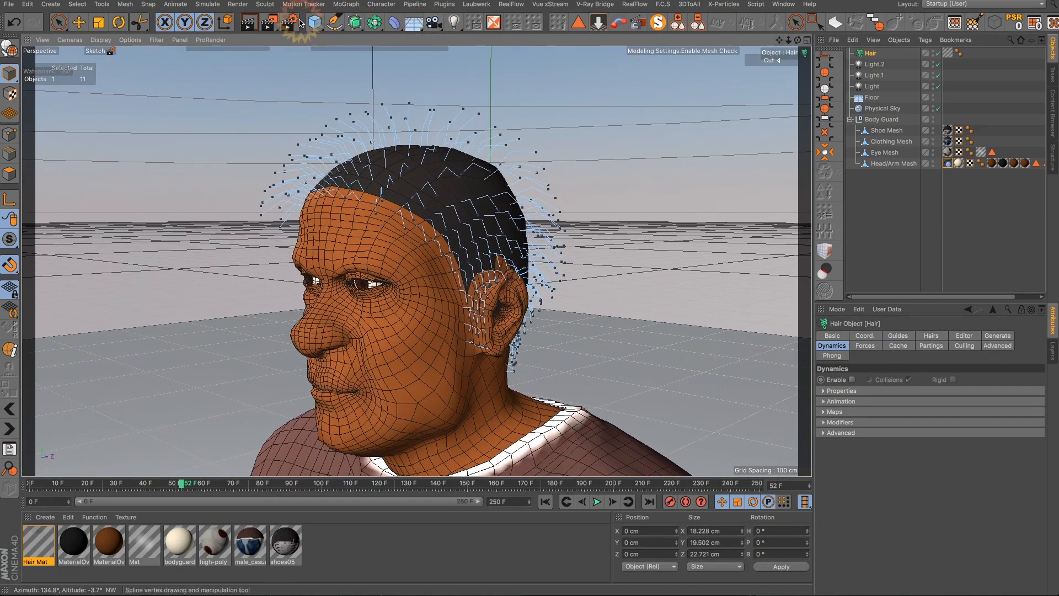
{"action": "left_click", "coordinate": [251, 22]}
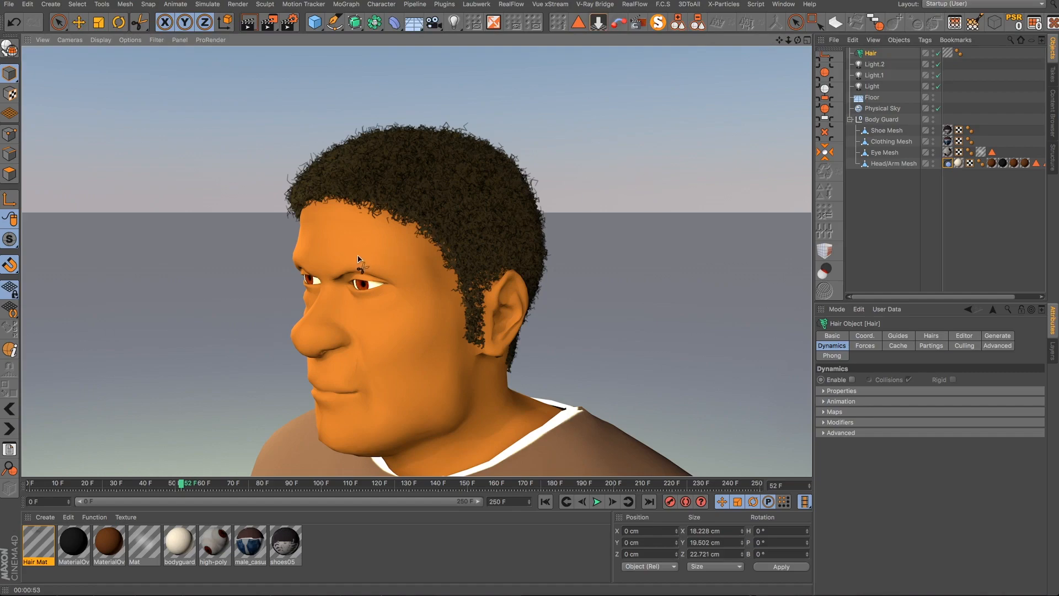
- Select the Head/Arm Mesh's Eye Braw polygon selection tag and hide the Hair object in the viewport
{"action": "scroll", "coordinate": [335, 262], "scroll_direction": "up", "scroll_amount": 3}
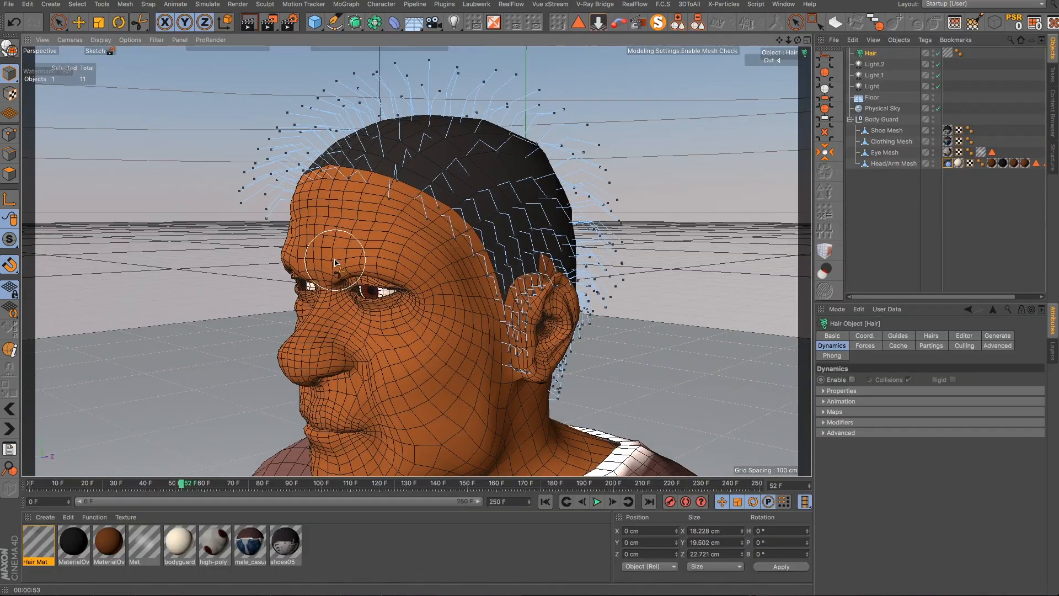
{"action": "left_click_drag", "start_coordinate": [335, 263], "coordinate": [441, 262], "text": "alt"}
{"action": "scroll", "coordinate": [290, 272], "scroll_direction": "up", "scroll_amount": 4}
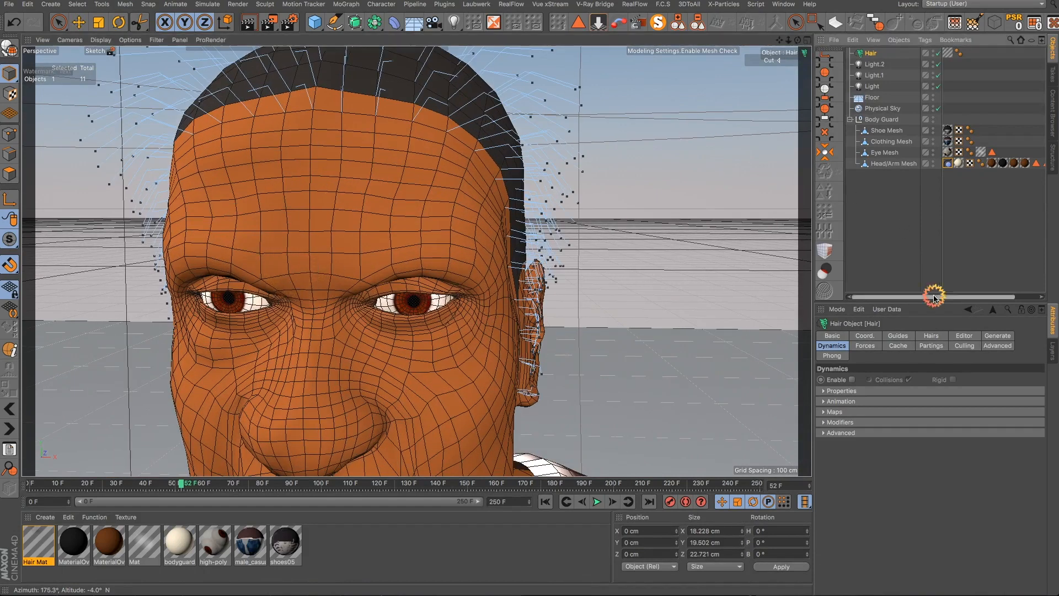
{"action": "left_click_drag", "start_coordinate": [934, 296], "coordinate": [1004, 297]}
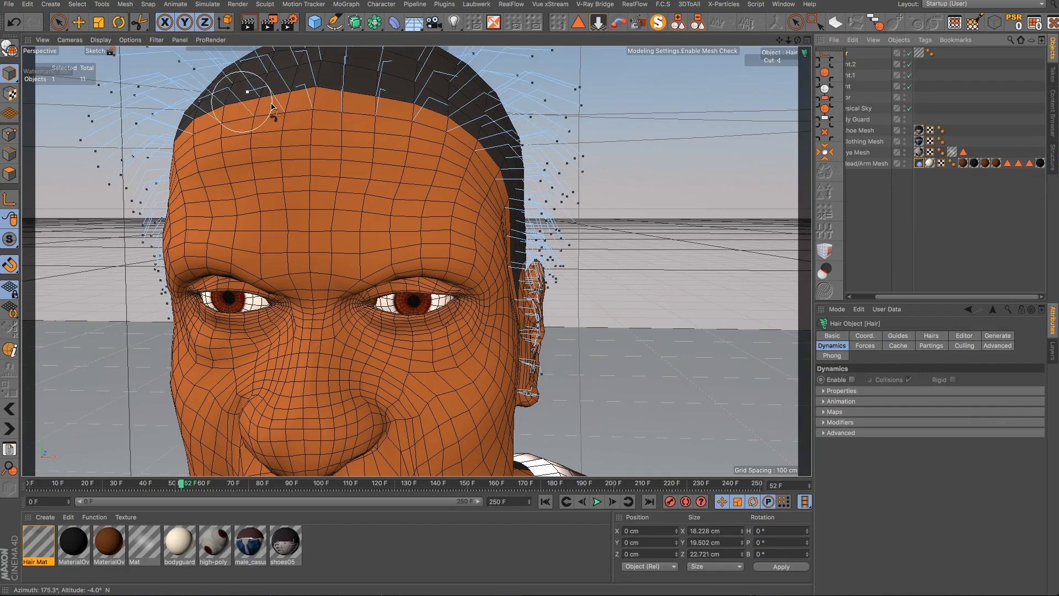
{"action": "left_click", "coordinate": [1009, 163]}
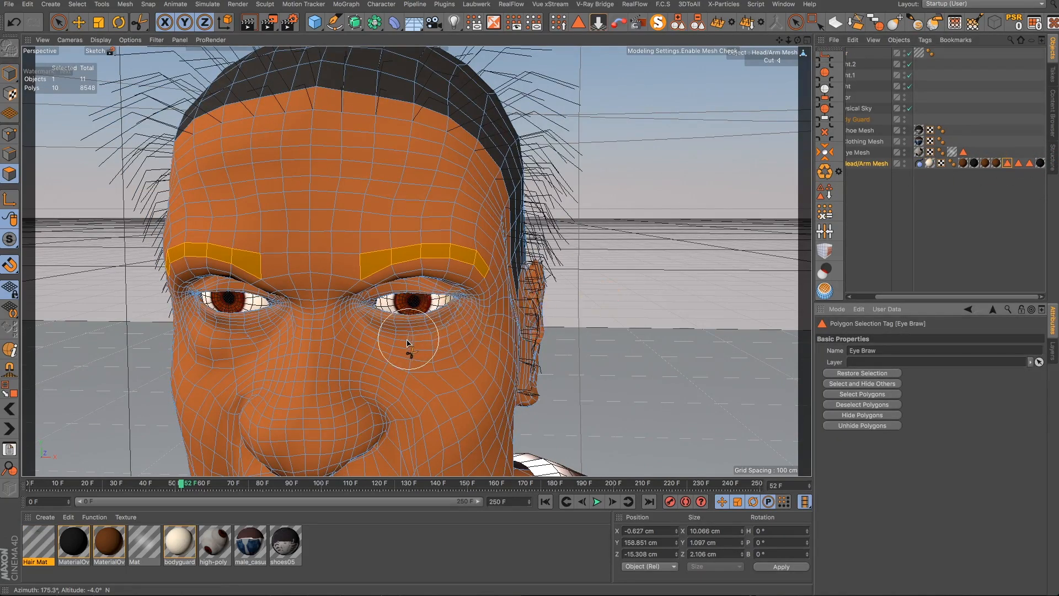
{"action": "left_click_drag", "start_coordinate": [408, 342], "coordinate": [449, 307], "text": "alt"}
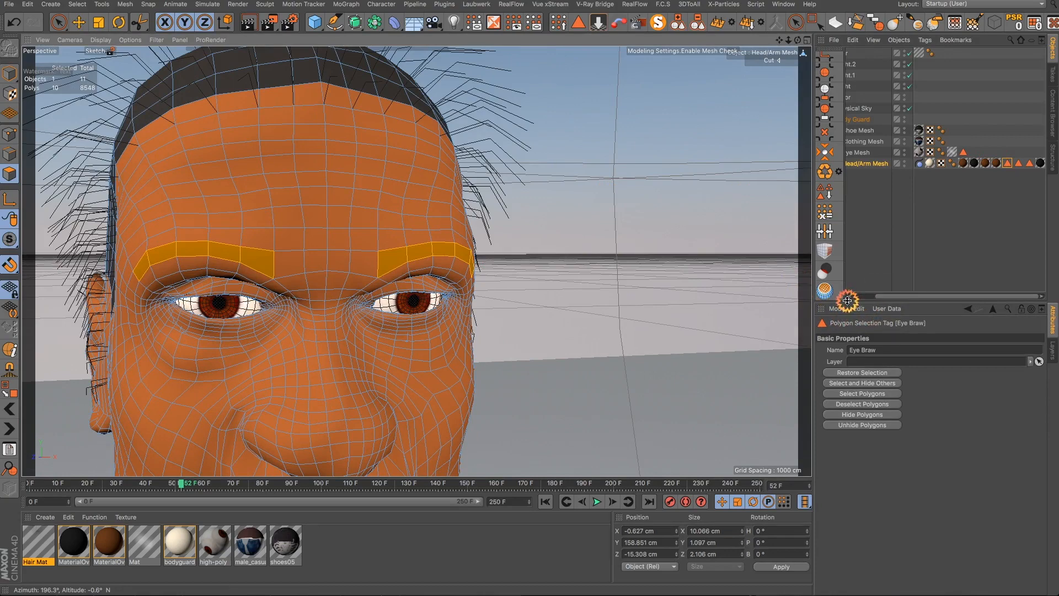
{"action": "left_click_drag", "start_coordinate": [887, 296], "coordinate": [850, 297]}
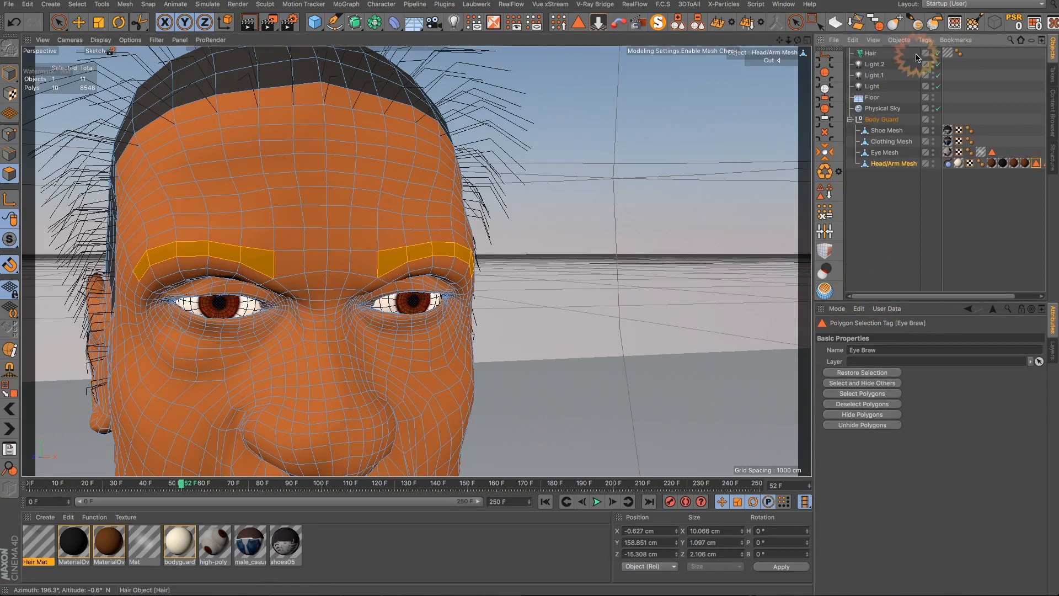
{"action": "left_click", "coordinate": [937, 53]}
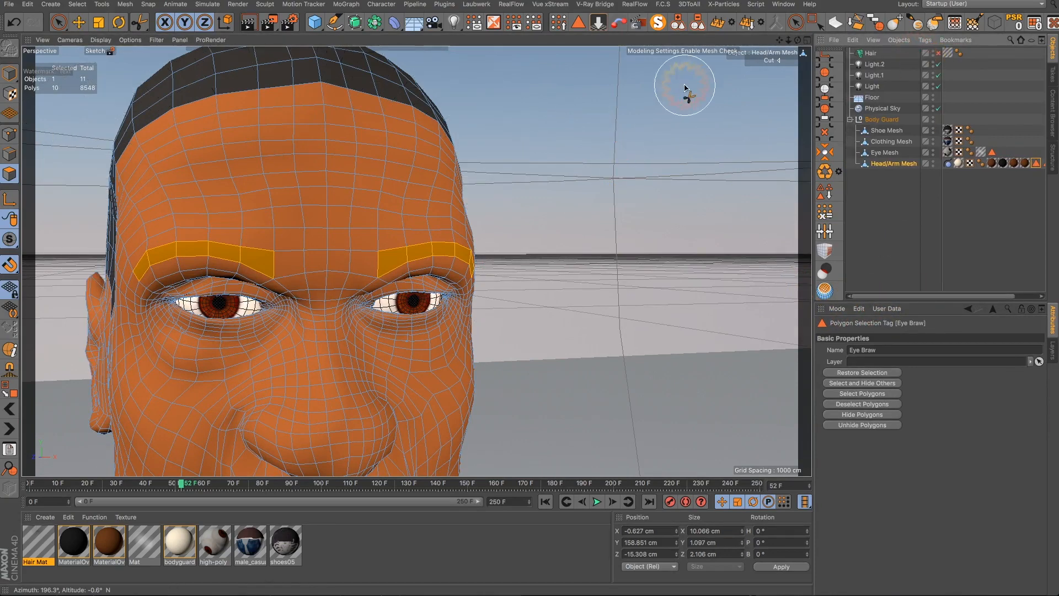
- Add a new Hair object grown from the selected eyebrow polygons
{"action": "middle_click_drag", "start_coordinate": [655, 179], "coordinate": [702, 359], "text": "alt"}
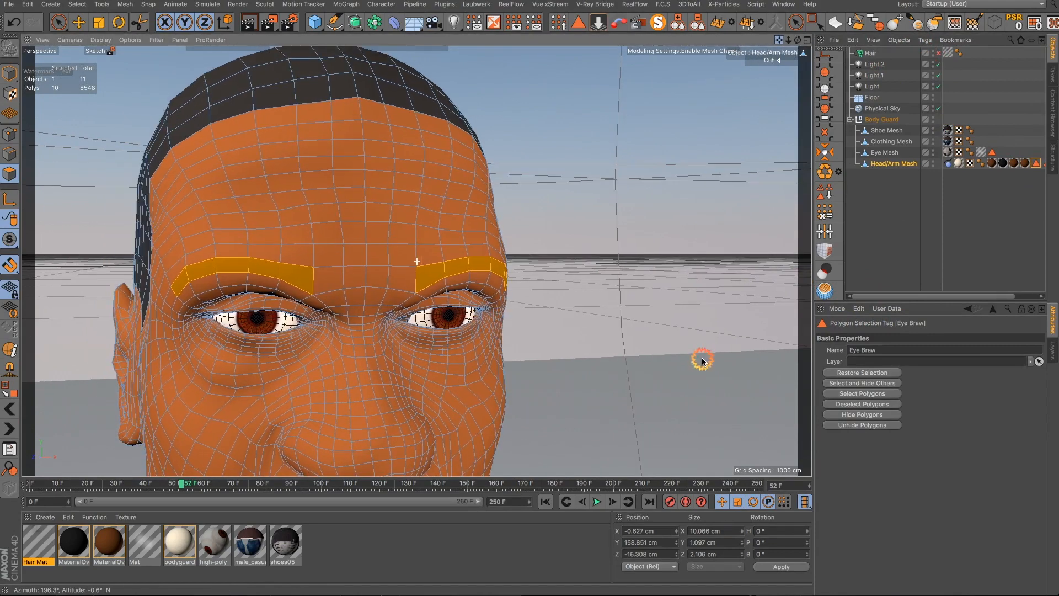
{"action": "left_click", "coordinate": [372, 333], "text": "alt"}
{"action": "left_click_drag", "start_coordinate": [341, 363], "coordinate": [295, 367], "text": "alt"}
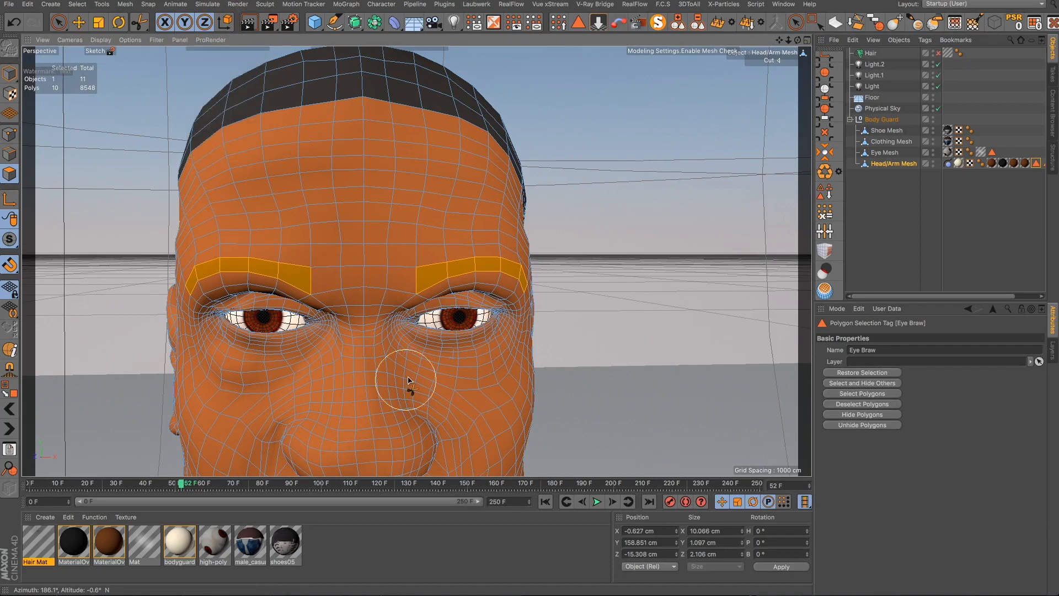
{"action": "left_click_drag", "start_coordinate": [393, 355], "coordinate": [331, 355], "text": "alt"}
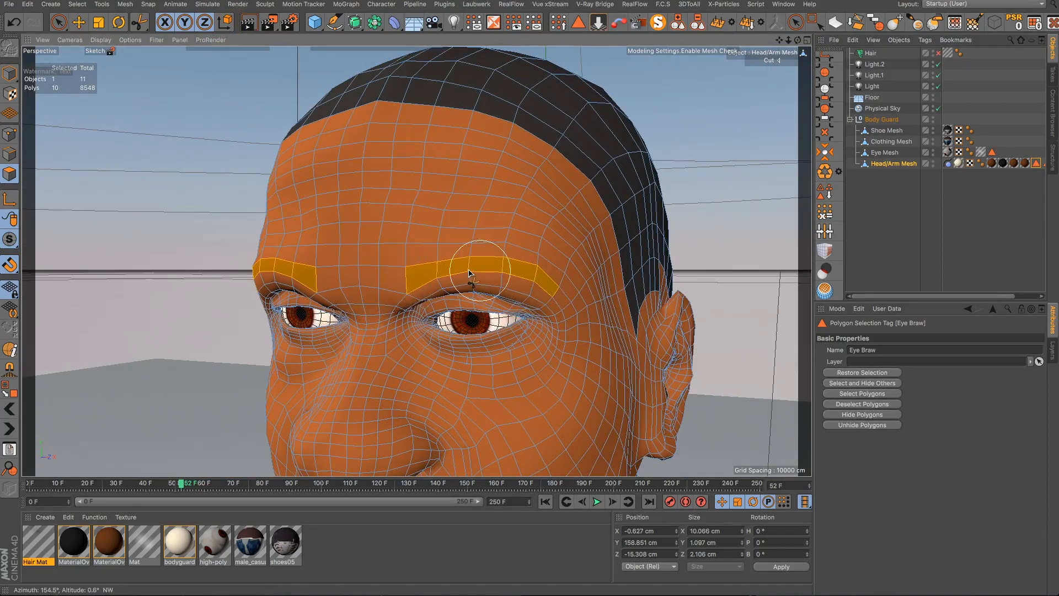
{"action": "left_click_drag", "start_coordinate": [380, 342], "coordinate": [462, 346], "text": "alt"}
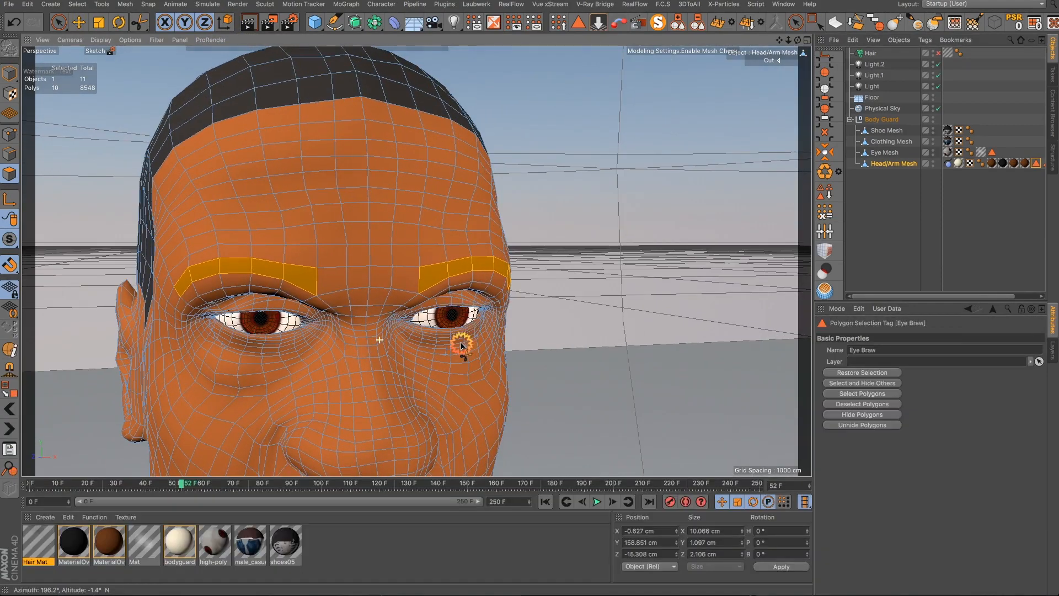
{"action": "left_click", "coordinate": [208, 5]}
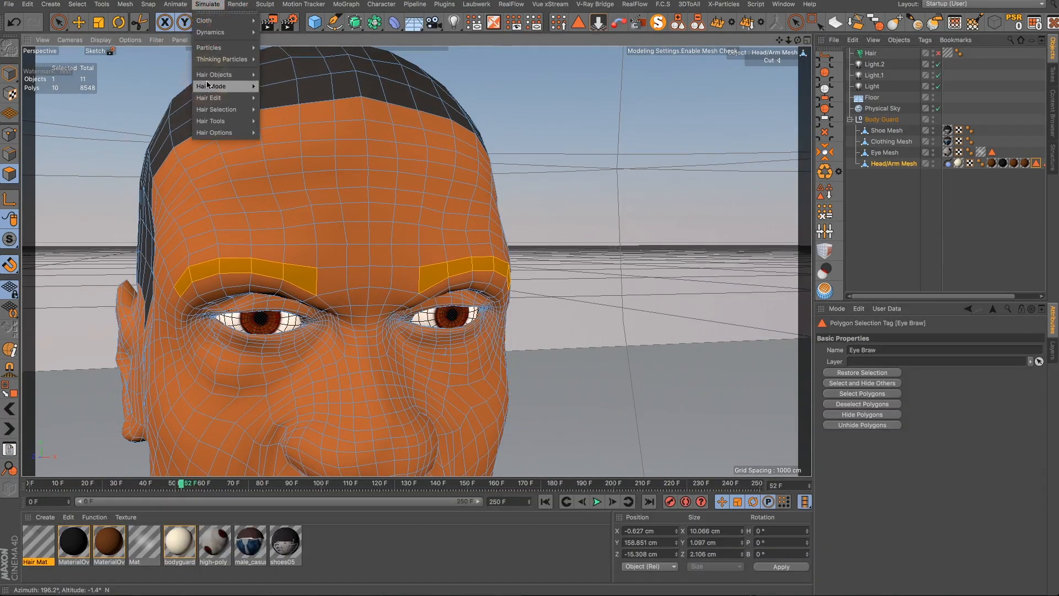
{"action": "mouse_move", "coordinate": [217, 76]}
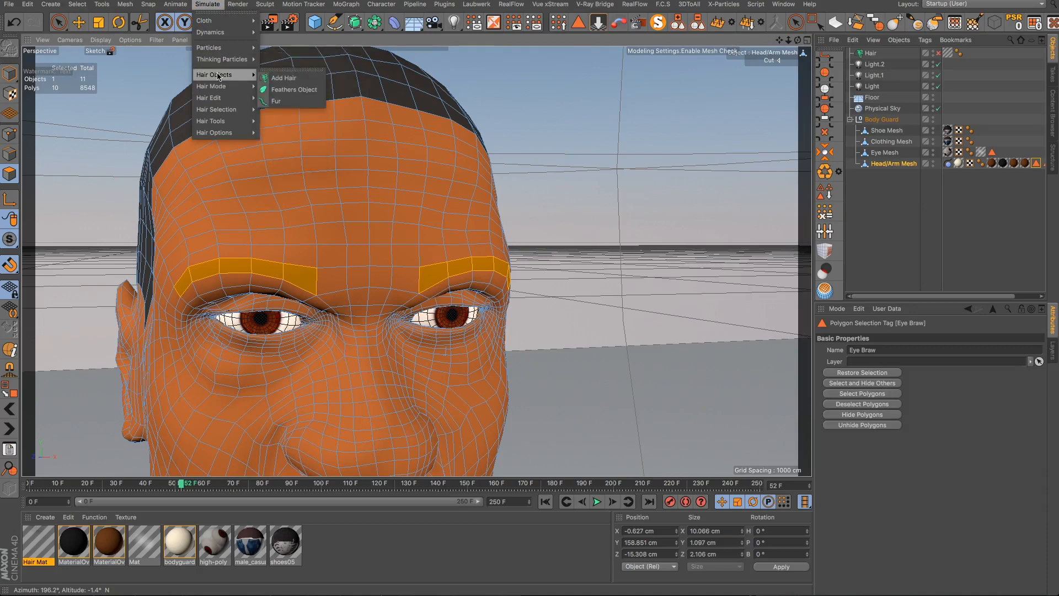
{"action": "left_click", "coordinate": [286, 78]}
{"action": "mouse_move", "coordinate": [356, 282]}
{"action": "left_mouse_down", "text": "alt"}
{"action": "mouse_move", "coordinate": [353, 309]}
{"action": "mouse_move", "coordinate": [366, 333]}
{"action": "left_mouse_up", "text": "alt"}
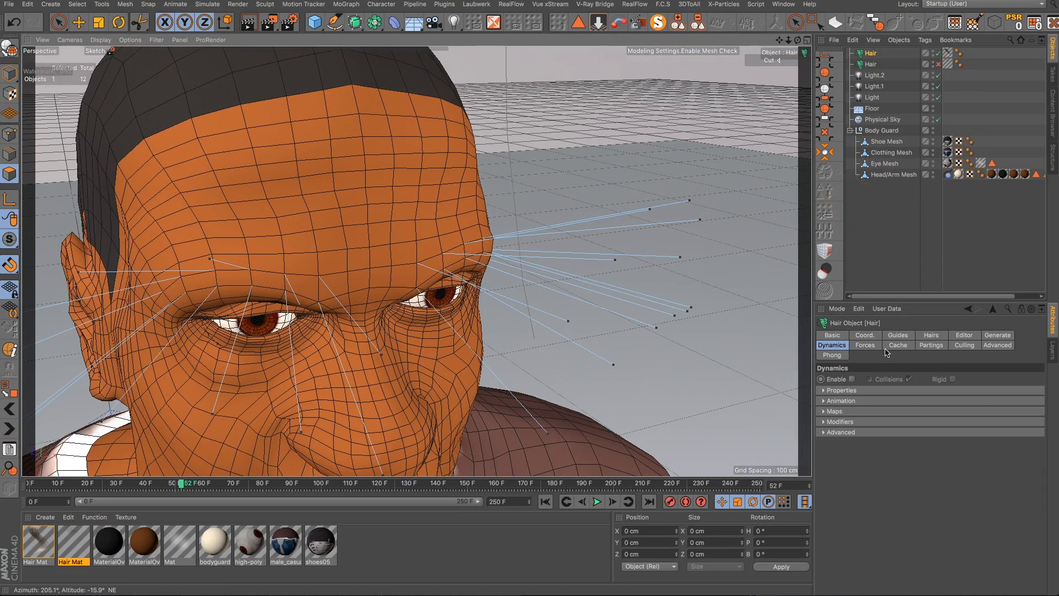
- Set the eyebrow hair's guide root length to 2 cm
{"action": "left_click", "coordinate": [931, 337]}
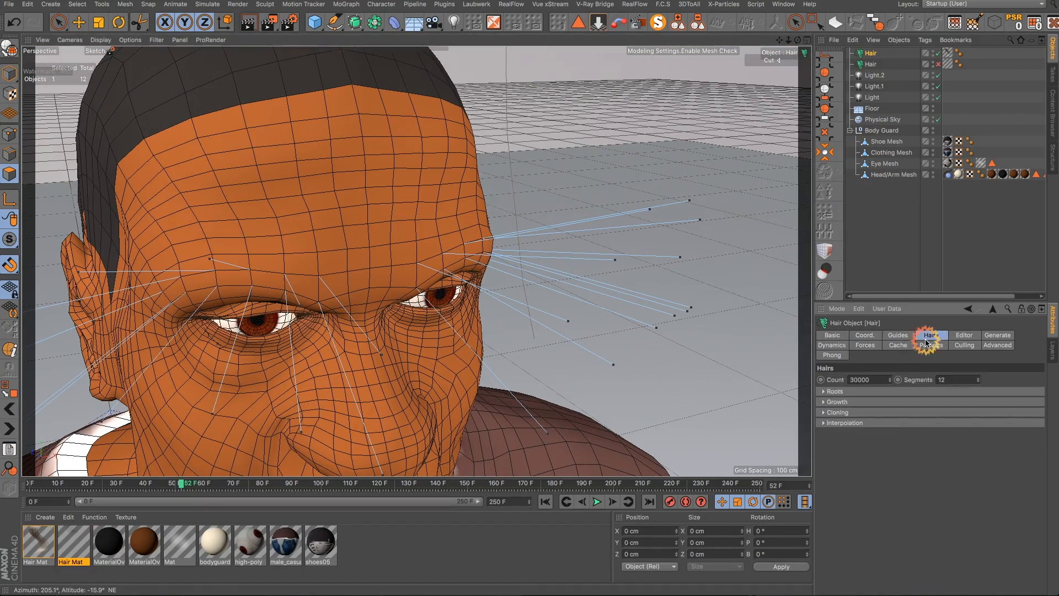
{"action": "left_click", "coordinate": [883, 380]}
{"action": "left_click", "coordinate": [898, 337]}
{"action": "left_click", "coordinate": [896, 406]}
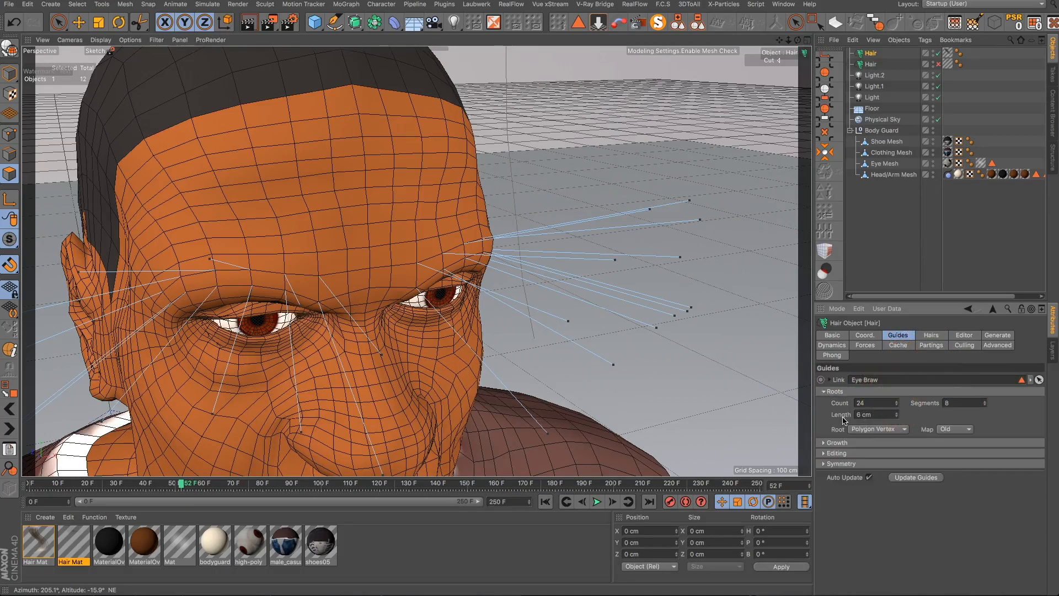
{"action": "left_click", "coordinate": [896, 417]}
{"action": "left_click", "coordinate": [896, 418]}
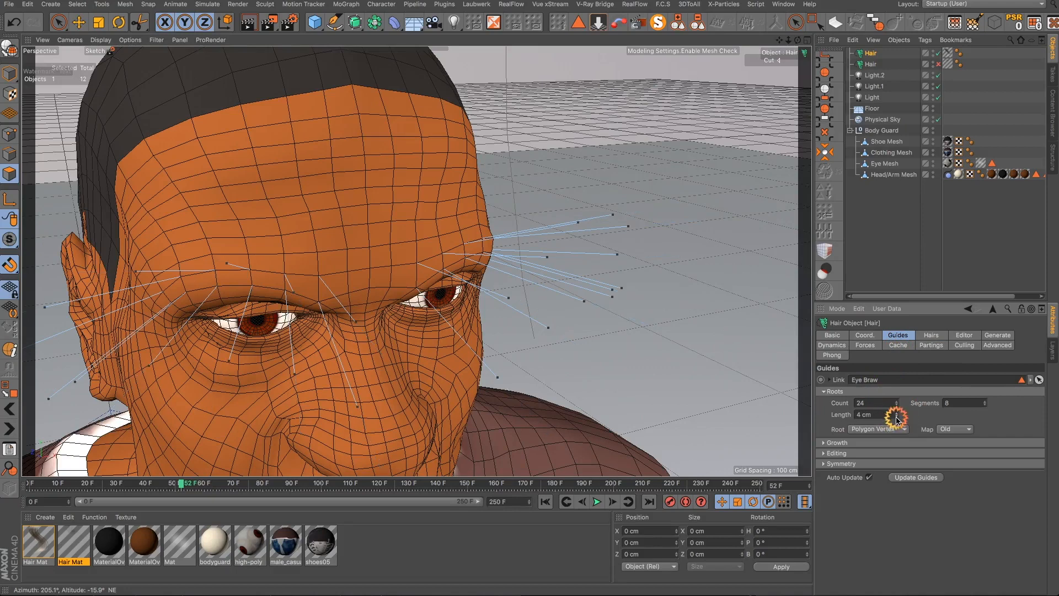
{"action": "left_click", "coordinate": [896, 417]}
{"action": "left_click", "coordinate": [896, 417]}
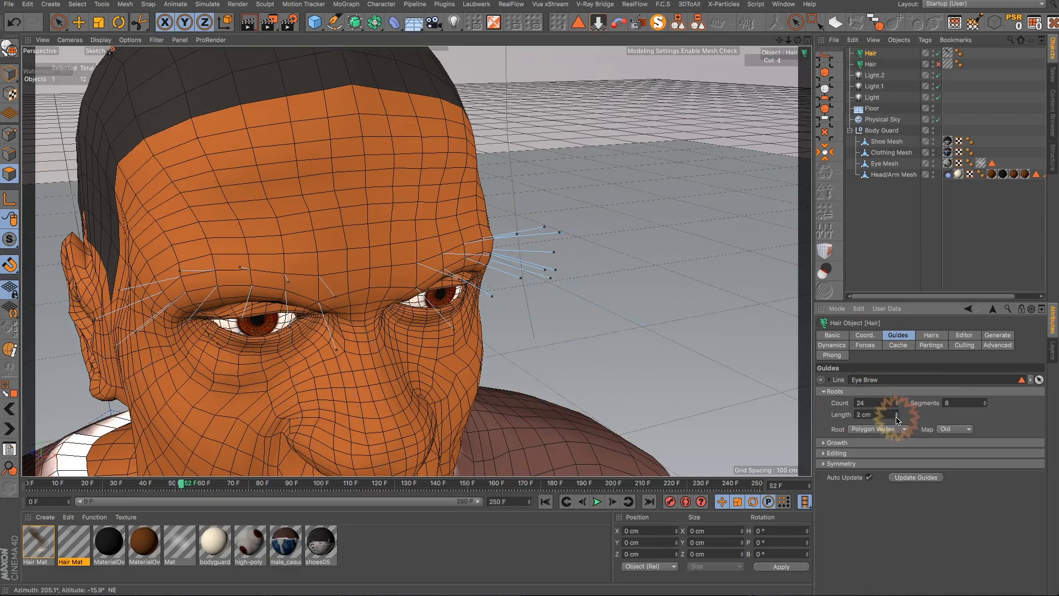
- Set the eyebrow hair's guide root length to 0.5 cm
{"action": "left_click", "coordinate": [896, 417]}
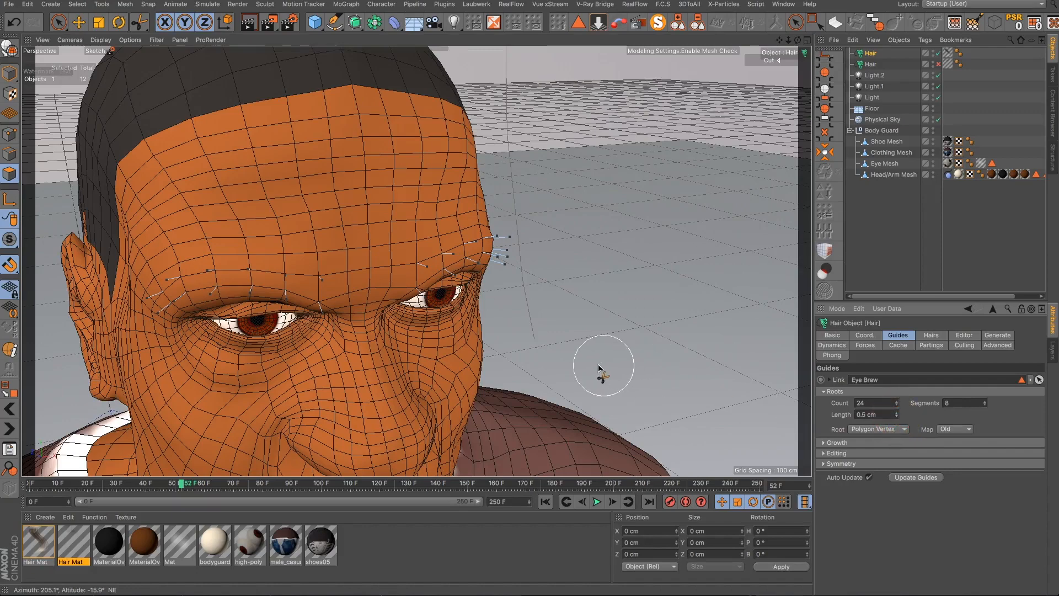
{"action": "left_click_drag", "start_coordinate": [410, 348], "coordinate": [357, 302], "text": "alt"}
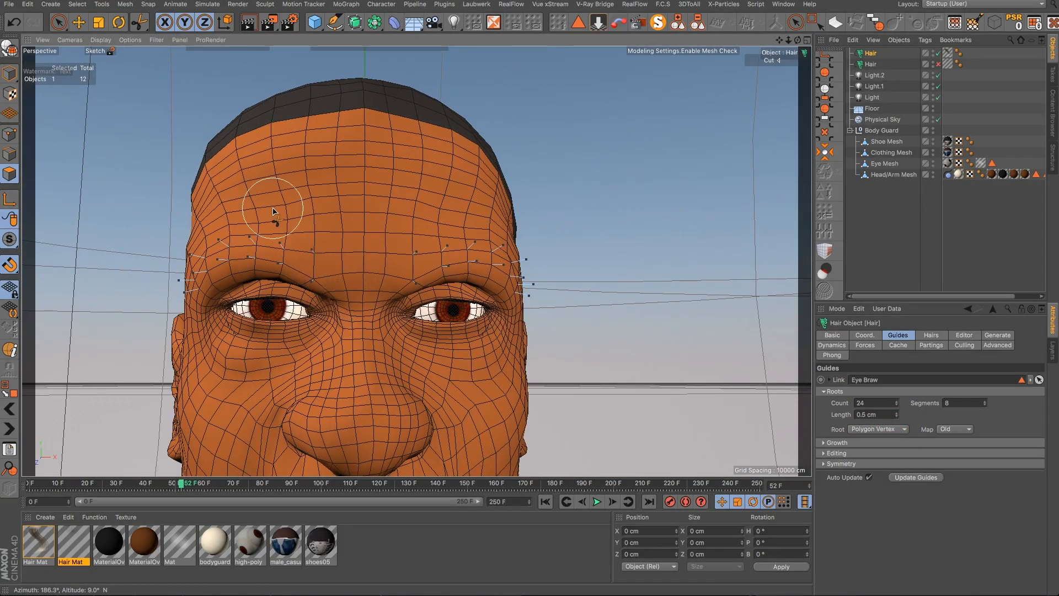
- Activate the hair Brush tool and comb the eyebrow guides down flat along the brow
{"action": "left_click", "coordinate": [102, 4]}
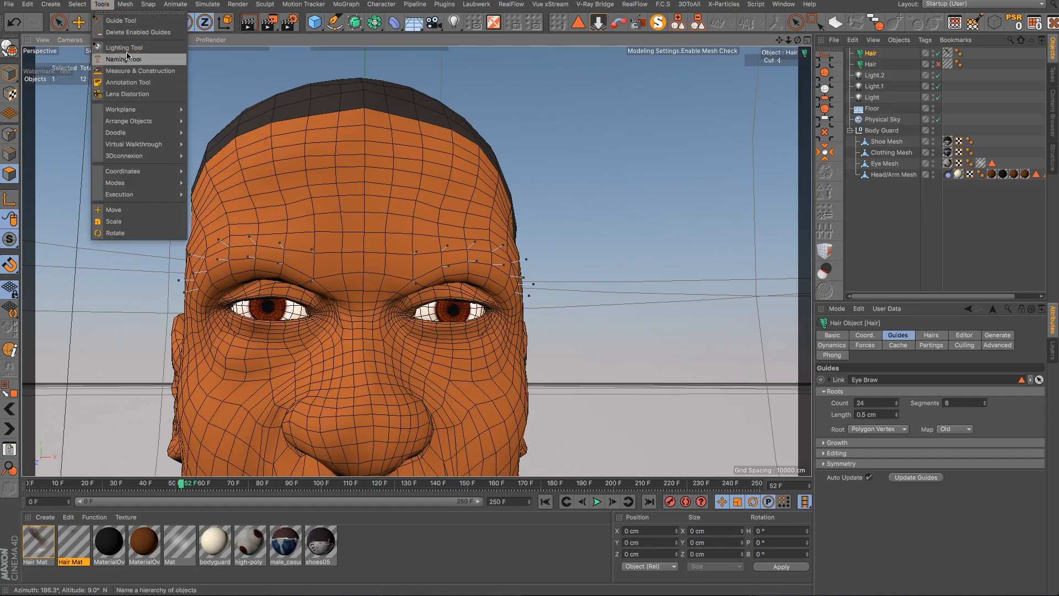
{"action": "mouse_move", "coordinate": [202, 10]}
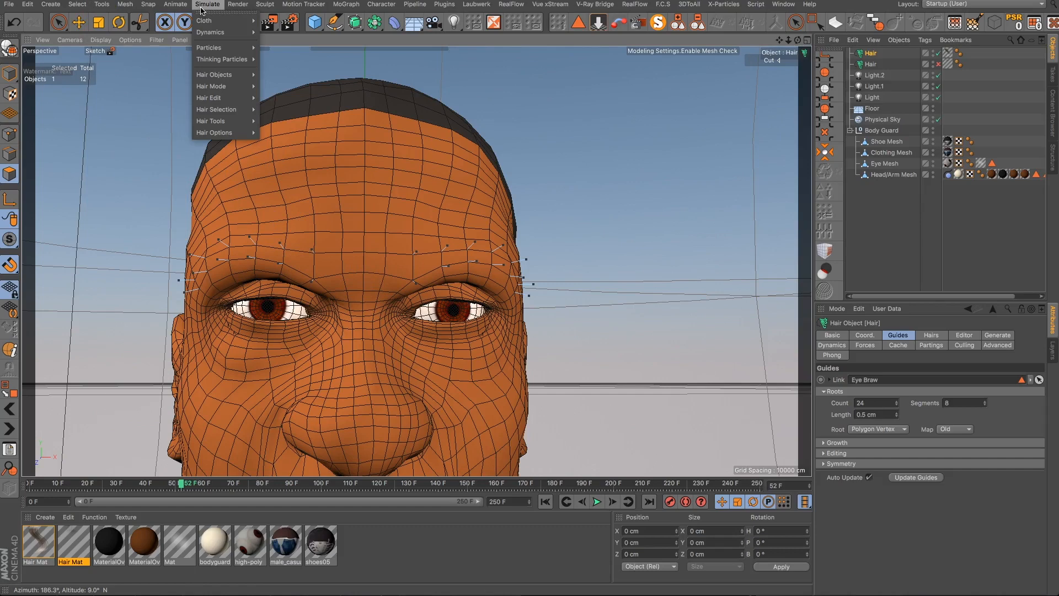
{"action": "mouse_move", "coordinate": [204, 77]}
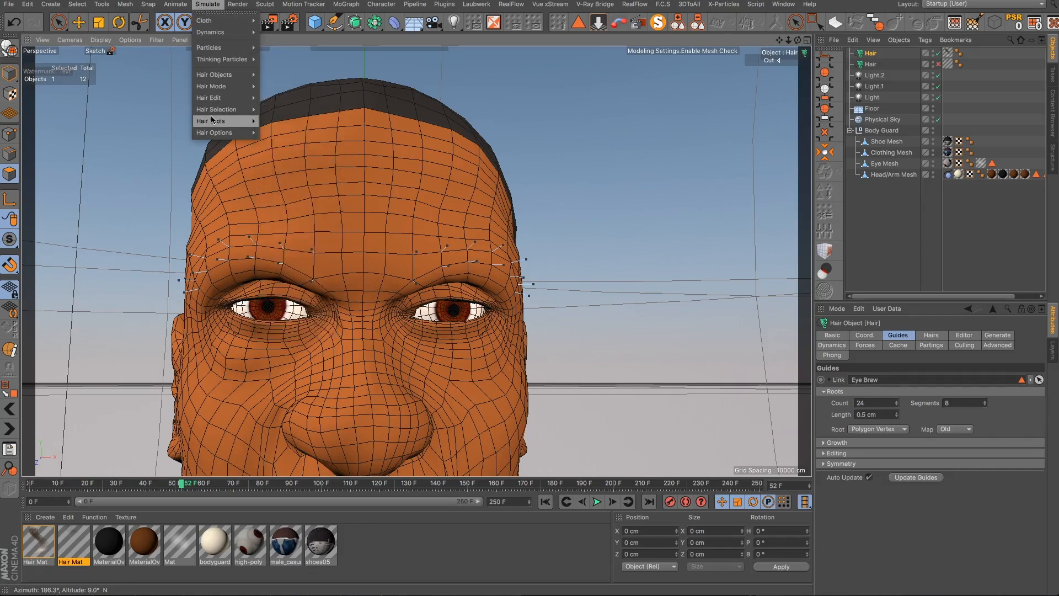
{"action": "mouse_move", "coordinate": [214, 121]}
{"action": "left_click", "coordinate": [286, 165]}
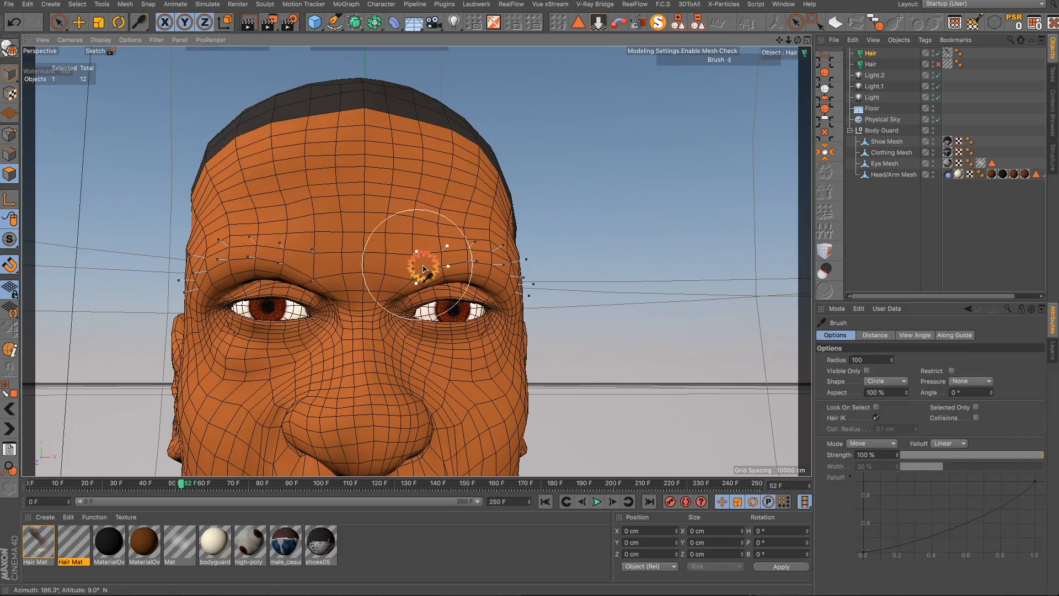
{"action": "scroll", "coordinate": [453, 309], "scroll_direction": "up", "scroll_amount": 5}
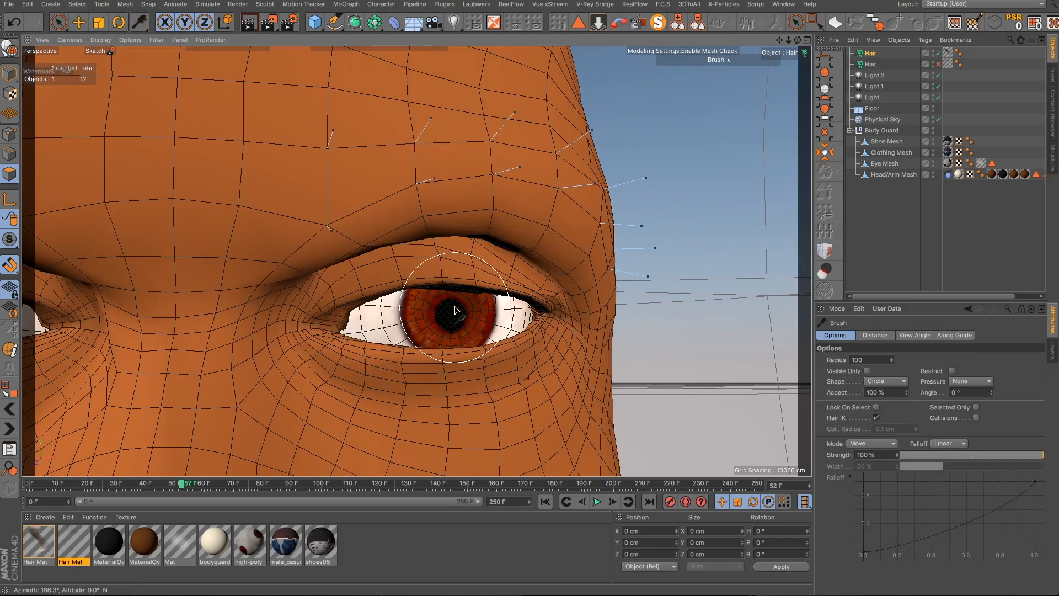
{"action": "left_click_drag", "start_coordinate": [453, 332], "coordinate": [453, 296], "text": "alt"}
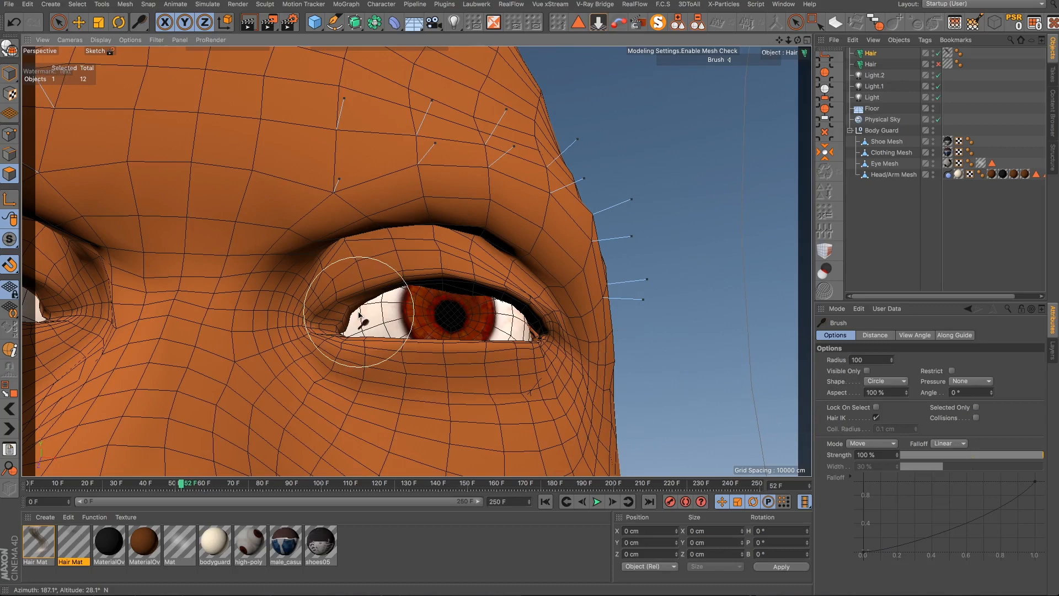
{"action": "mouse_move", "coordinate": [359, 317]}
{"action": "left_mouse_down", "text": "alt"}
{"action": "mouse_move", "coordinate": [356, 331]}
{"action": "mouse_move", "coordinate": [347, 303]}
{"action": "mouse_move", "coordinate": [317, 274]}
{"action": "mouse_move", "coordinate": [305, 274]}
{"action": "mouse_move", "coordinate": [311, 285]}
{"action": "left_mouse_up", "text": "alt"}
{"action": "mouse_move", "coordinate": [283, 201]}
{"action": "left_mouse_down"}
{"action": "mouse_move", "coordinate": [311, 168]}
{"action": "mouse_move", "coordinate": [371, 145]}
{"action": "mouse_move", "coordinate": [454, 147]}
{"action": "mouse_move", "coordinate": [557, 180]}
{"action": "mouse_move", "coordinate": [615, 217]}
{"action": "mouse_move", "coordinate": [638, 276]}
{"action": "left_mouse_up"}
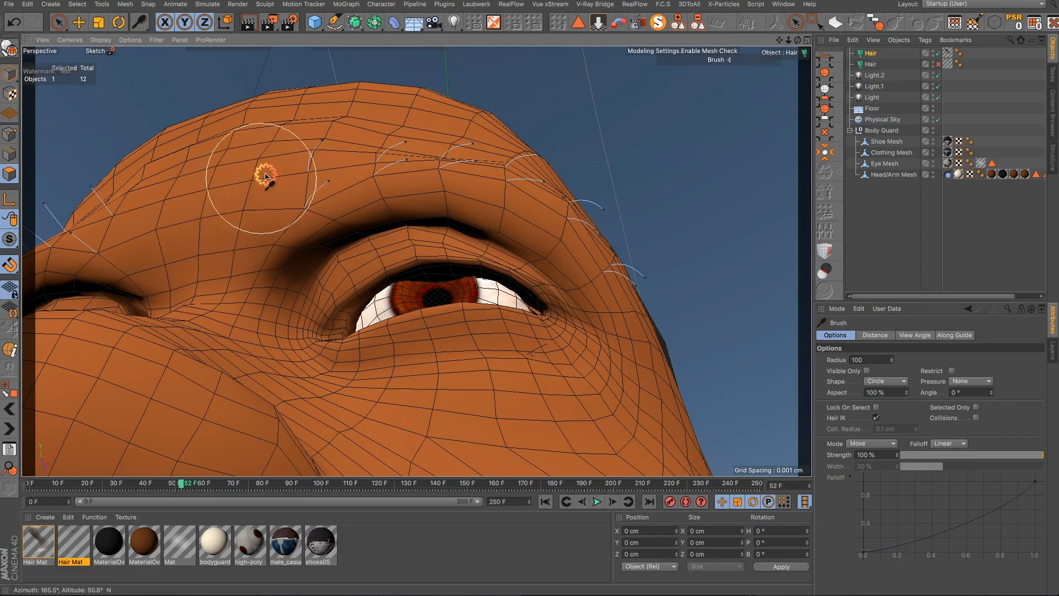
{"action": "mouse_move", "coordinate": [265, 177]}
{"action": "left_mouse_down"}
{"action": "mouse_move", "coordinate": [324, 151]}
{"action": "mouse_move", "coordinate": [475, 144]}
{"action": "mouse_move", "coordinate": [548, 174]}
{"action": "mouse_move", "coordinate": [591, 208]}
{"action": "mouse_move", "coordinate": [629, 275]}
{"action": "mouse_move", "coordinate": [638, 307]}
{"action": "mouse_move", "coordinate": [620, 347]}
{"action": "left_mouse_up"}
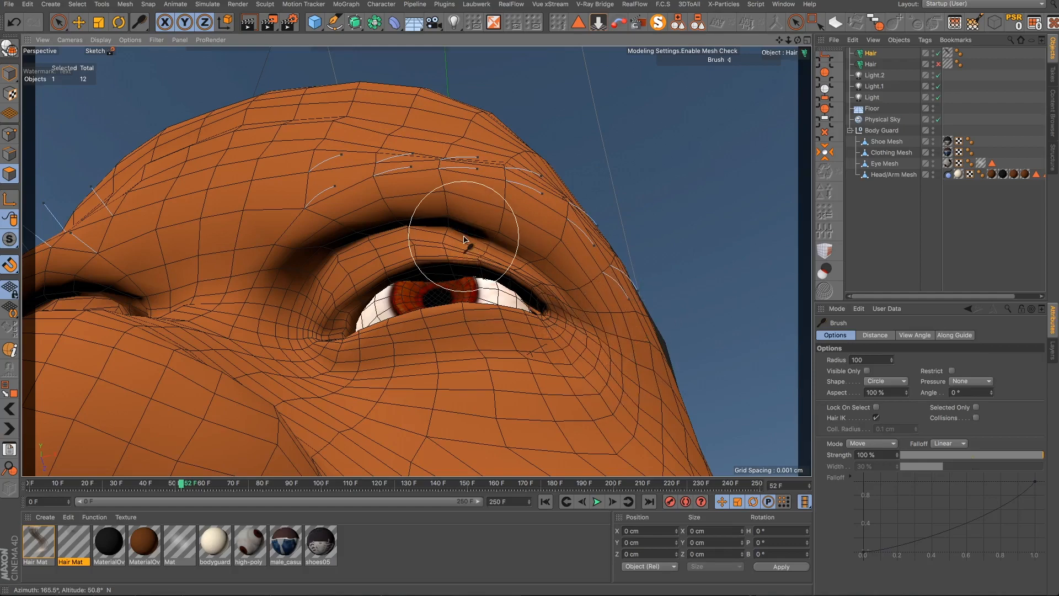
{"action": "mouse_move", "coordinate": [463, 239]}
{"action": "left_mouse_down", "text": "alt"}
{"action": "mouse_move", "coordinate": [490, 359]}
{"action": "mouse_move", "coordinate": [482, 371]}
{"action": "mouse_move", "coordinate": [470, 343]}
{"action": "left_mouse_up", "text": "alt"}
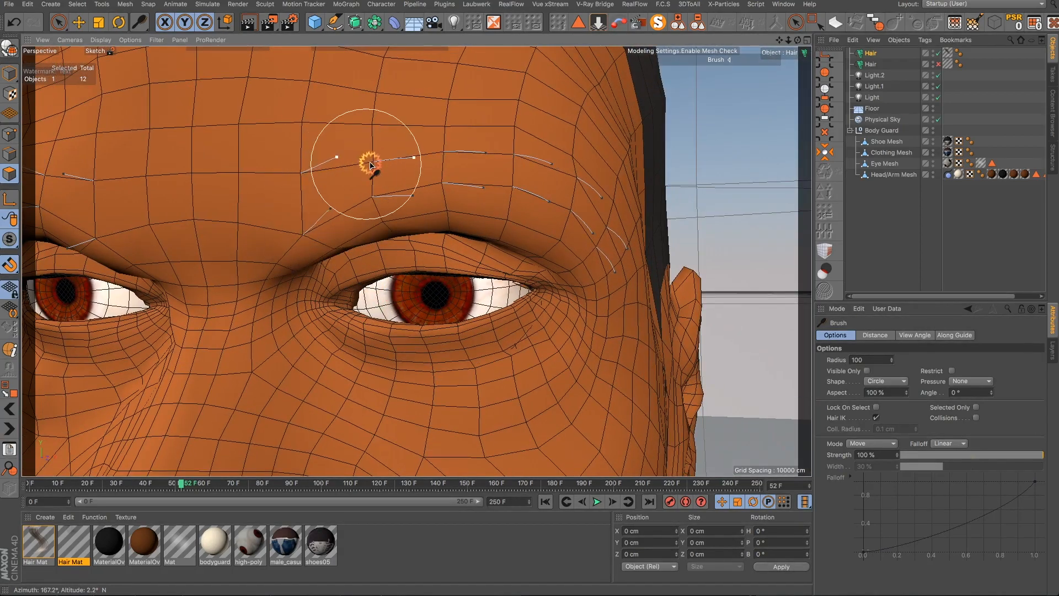
{"action": "left_click_drag", "start_coordinate": [370, 165], "coordinate": [377, 167]}
{"action": "mouse_move", "coordinate": [321, 198]}
{"action": "left_mouse_down"}
{"action": "mouse_move", "coordinate": [326, 177]}
{"action": "mouse_move", "coordinate": [392, 143]}
{"action": "left_mouse_up"}
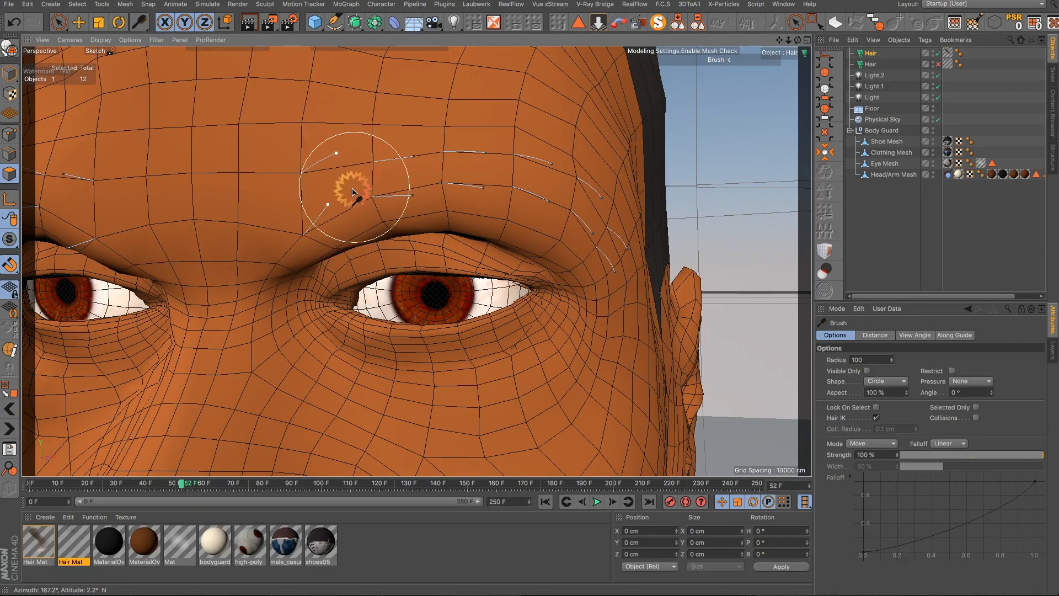
{"action": "mouse_move", "coordinate": [353, 192]}
{"action": "left_mouse_down"}
{"action": "mouse_move", "coordinate": [418, 130]}
{"action": "mouse_move", "coordinate": [395, 184]}
{"action": "mouse_move", "coordinate": [437, 142]}
{"action": "mouse_move", "coordinate": [390, 180]}
{"action": "mouse_move", "coordinate": [463, 156]}
{"action": "mouse_move", "coordinate": [444, 175]}
{"action": "mouse_move", "coordinate": [506, 137]}
{"action": "mouse_move", "coordinate": [515, 165]}
{"action": "mouse_move", "coordinate": [581, 156]}
{"action": "mouse_move", "coordinate": [548, 189]}
{"action": "mouse_move", "coordinate": [568, 181]}
{"action": "mouse_move", "coordinate": [572, 199]}
{"action": "mouse_move", "coordinate": [551, 217]}
{"action": "mouse_move", "coordinate": [488, 194]}
{"action": "mouse_move", "coordinate": [562, 210]}
{"action": "mouse_move", "coordinate": [620, 177]}
{"action": "mouse_move", "coordinate": [603, 206]}
{"action": "mouse_move", "coordinate": [609, 221]}
{"action": "mouse_move", "coordinate": [702, 234]}
{"action": "mouse_move", "coordinate": [711, 224]}
{"action": "mouse_move", "coordinate": [711, 276]}
{"action": "mouse_move", "coordinate": [703, 240]}
{"action": "left_mouse_up"}
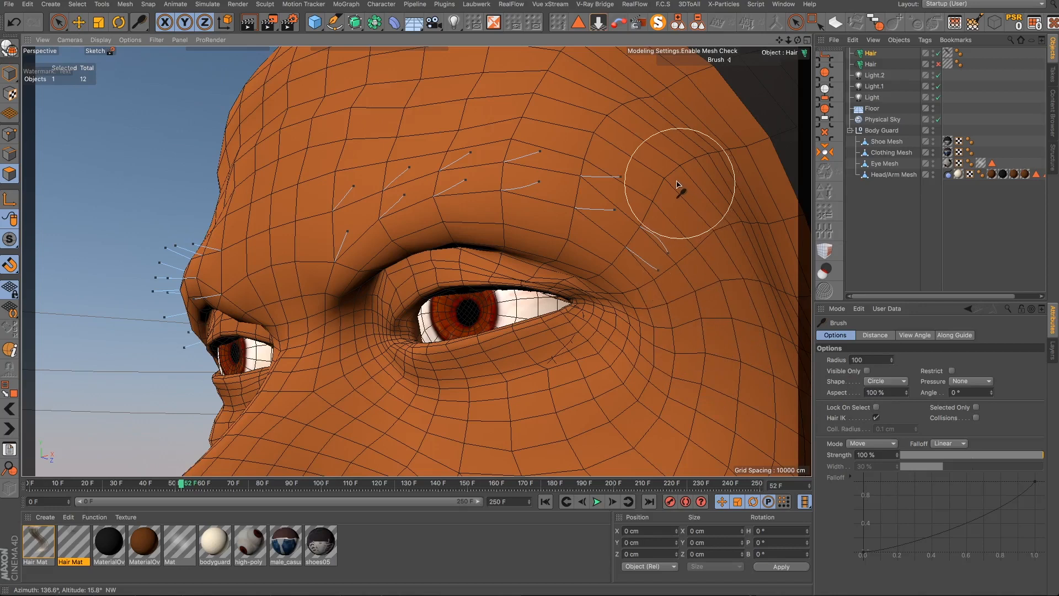
{"action": "mouse_move", "coordinate": [669, 183]}
{"action": "left_mouse_down"}
{"action": "mouse_move", "coordinate": [667, 197]}
{"action": "mouse_move", "coordinate": [657, 165]}
{"action": "mouse_move", "coordinate": [805, 313]}
{"action": "left_mouse_up"}
- Reduce the brush radius to 70 and keep combing the eyebrow guides along the brow line
{"action": "left_click", "coordinate": [884, 353]}
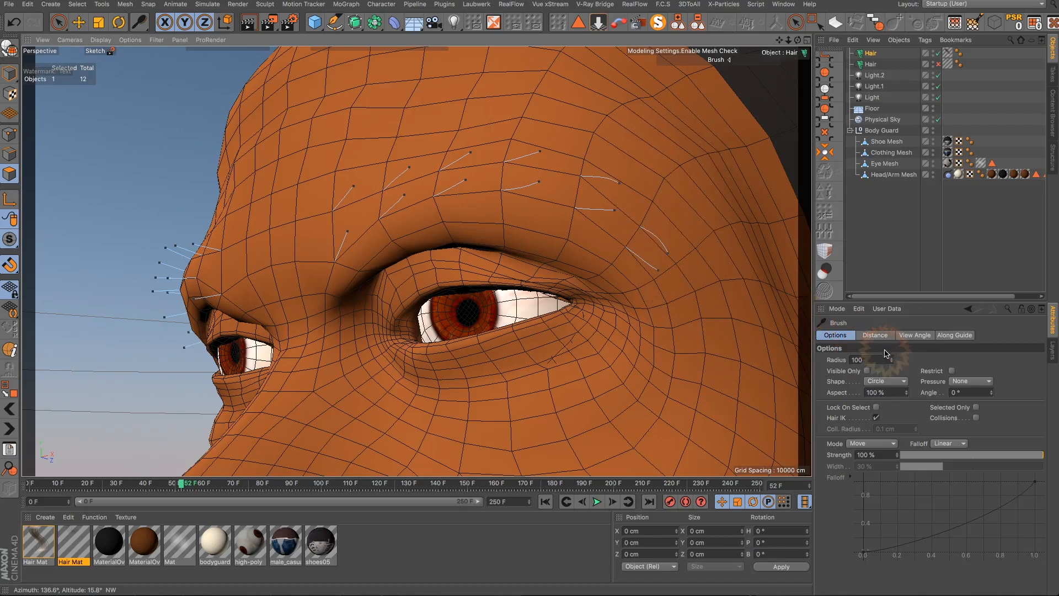
{"action": "left_click", "coordinate": [893, 363]}
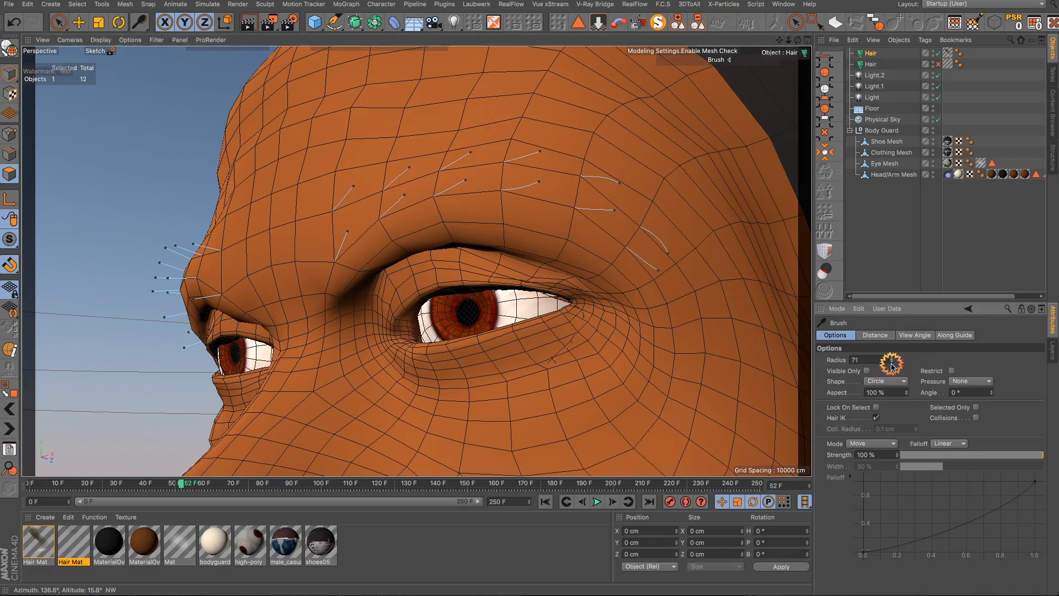
{"action": "left_click", "coordinate": [892, 362]}
{"action": "mouse_move", "coordinate": [633, 163]}
{"action": "left_mouse_down"}
{"action": "mouse_move", "coordinate": [641, 187]}
{"action": "mouse_move", "coordinate": [682, 214]}
{"action": "mouse_move", "coordinate": [695, 267]}
{"action": "mouse_move", "coordinate": [673, 192]}
{"action": "left_mouse_up"}
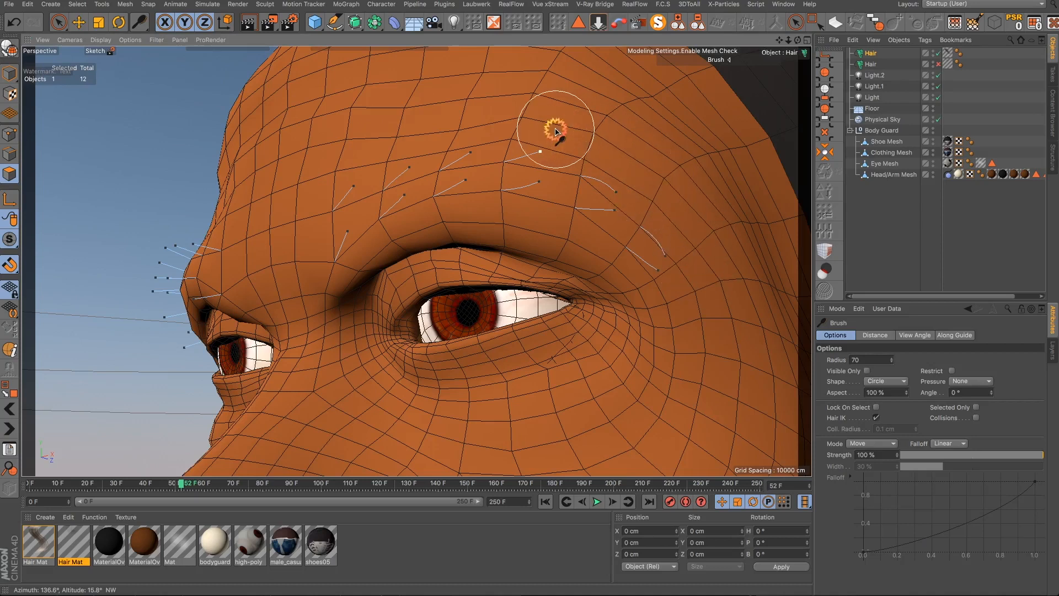
{"action": "mouse_move", "coordinate": [556, 130]}
{"action": "left_mouse_down"}
{"action": "mouse_move", "coordinate": [607, 220]}
{"action": "mouse_move", "coordinate": [591, 229]}
{"action": "mouse_move", "coordinate": [616, 277]}
{"action": "left_mouse_up"}
{"action": "mouse_move", "coordinate": [424, 201]}
{"action": "left_mouse_down"}
{"action": "mouse_move", "coordinate": [346, 210]}
{"action": "mouse_move", "coordinate": [361, 225]}
{"action": "left_mouse_up"}
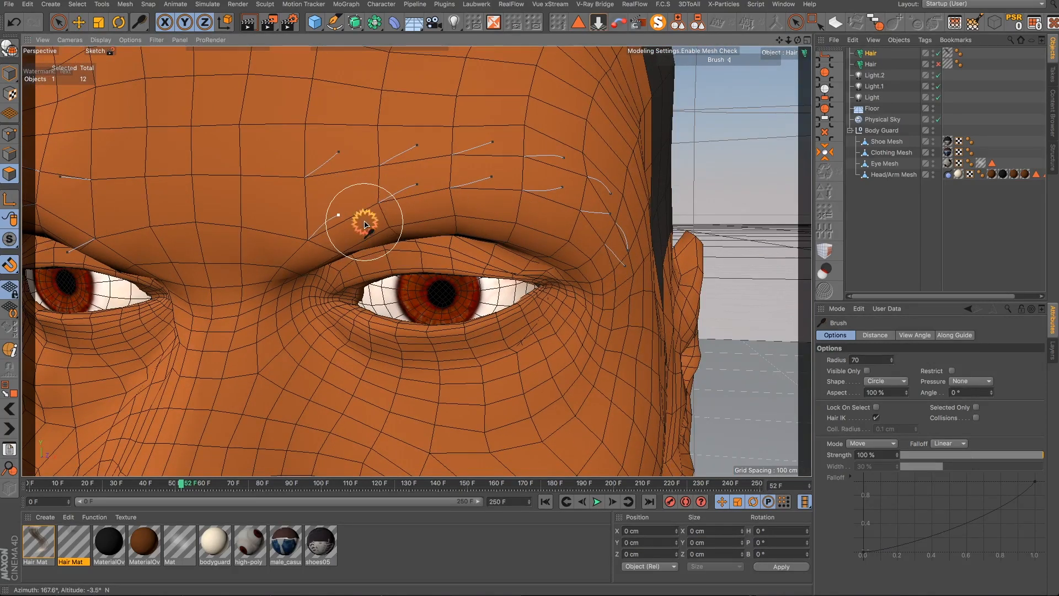
{"action": "mouse_move", "coordinate": [506, 135]}
{"action": "left_mouse_down"}
{"action": "mouse_move", "coordinate": [349, 137]}
{"action": "mouse_move", "coordinate": [401, 153]}
{"action": "left_mouse_up"}
{"action": "mouse_move", "coordinate": [613, 188]}
{"action": "left_mouse_down"}
{"action": "mouse_move", "coordinate": [551, 216]}
{"action": "mouse_move", "coordinate": [557, 232]}
{"action": "mouse_move", "coordinate": [545, 212]}
{"action": "mouse_move", "coordinate": [556, 239]}
{"action": "mouse_move", "coordinate": [480, 207]}
{"action": "left_mouse_up"}
{"action": "mouse_move", "coordinate": [597, 238]}
{"action": "left_mouse_down"}
{"action": "mouse_move", "coordinate": [601, 224]}
{"action": "mouse_move", "coordinate": [606, 250]}
{"action": "mouse_move", "coordinate": [610, 234]}
{"action": "left_mouse_up"}
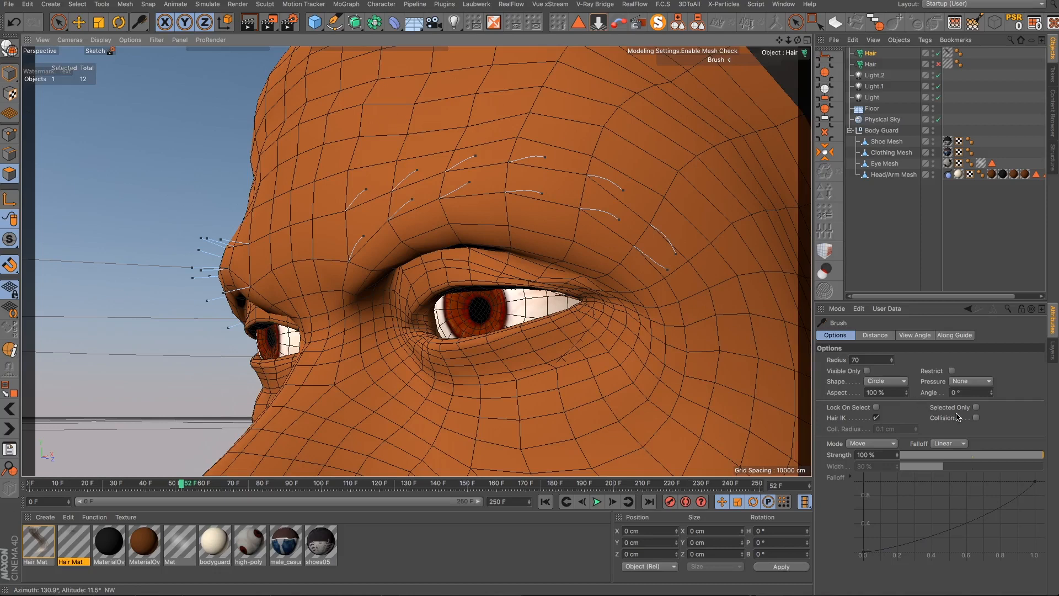
{"action": "left_click", "coordinate": [975, 409]}
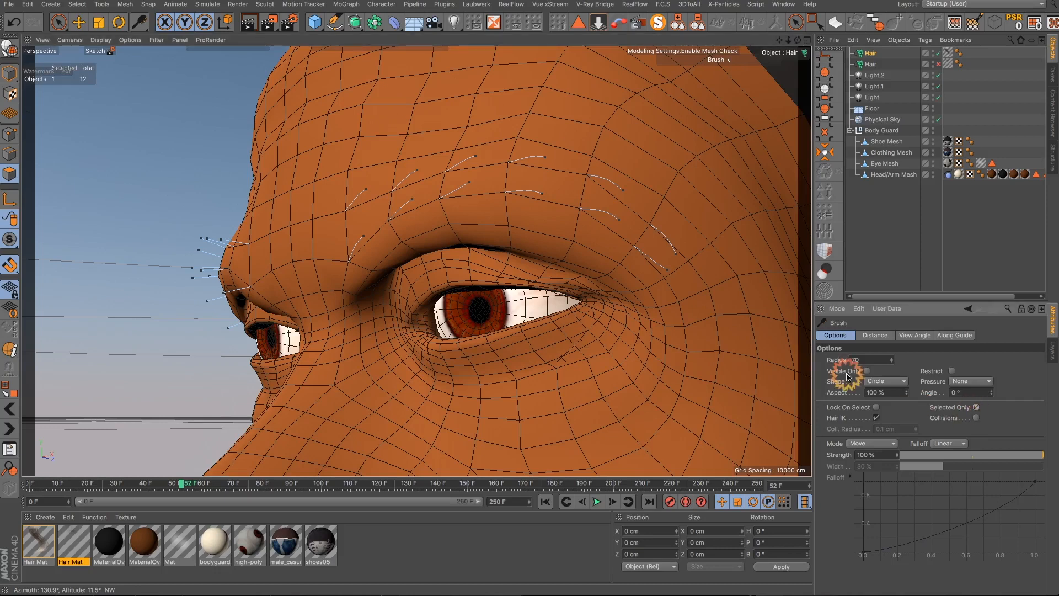
{"action": "mouse_move", "coordinate": [605, 223]}
{"action": "left_mouse_down"}
{"action": "mouse_move", "coordinate": [621, 268]}
{"action": "mouse_move", "coordinate": [608, 238]}
{"action": "mouse_move", "coordinate": [608, 247]}
{"action": "left_mouse_up"}
{"action": "mouse_move", "coordinate": [623, 206]}
{"action": "left_mouse_down"}
{"action": "mouse_move", "coordinate": [628, 193]}
{"action": "mouse_move", "coordinate": [638, 220]}
{"action": "mouse_move", "coordinate": [612, 215]}
{"action": "mouse_move", "coordinate": [638, 190]}
{"action": "mouse_move", "coordinate": [623, 192]}
{"action": "left_mouse_up"}
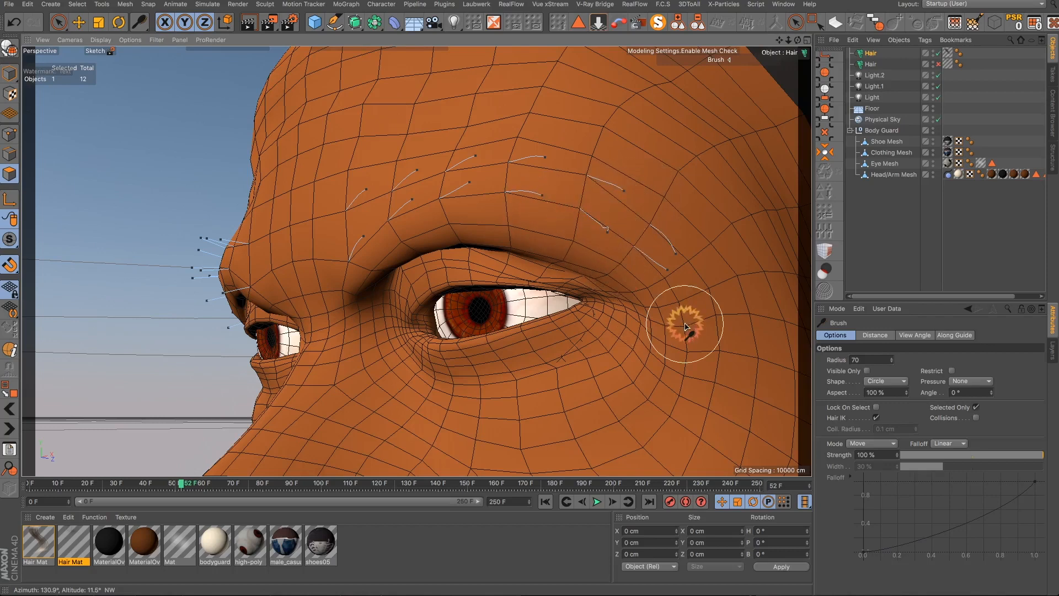
{"action": "left_click", "coordinate": [53, 26]}
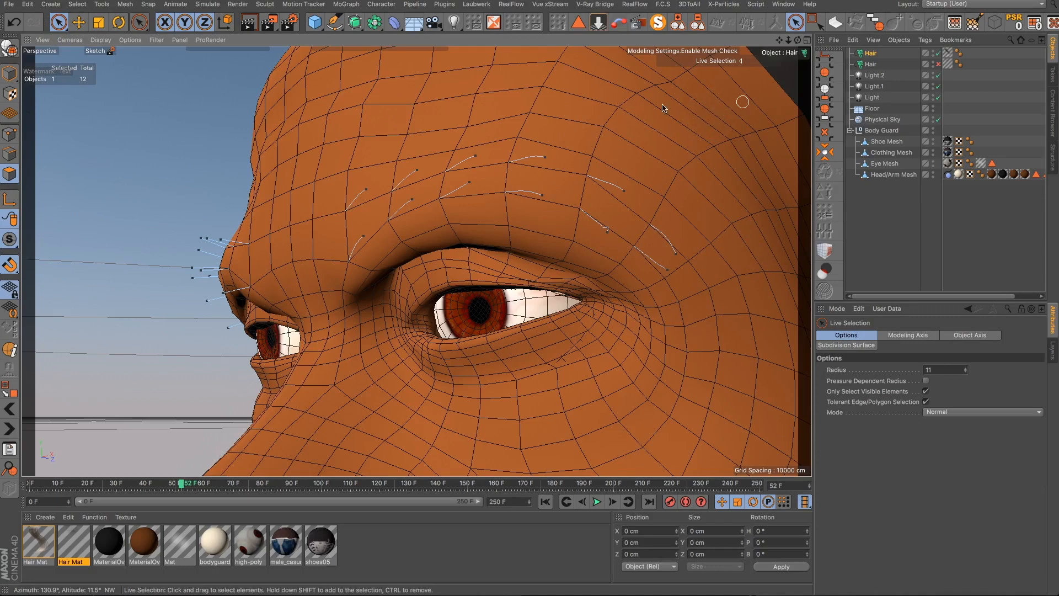
{"action": "left_click", "coordinate": [869, 54]}
{"action": "left_click", "coordinate": [996, 382]}
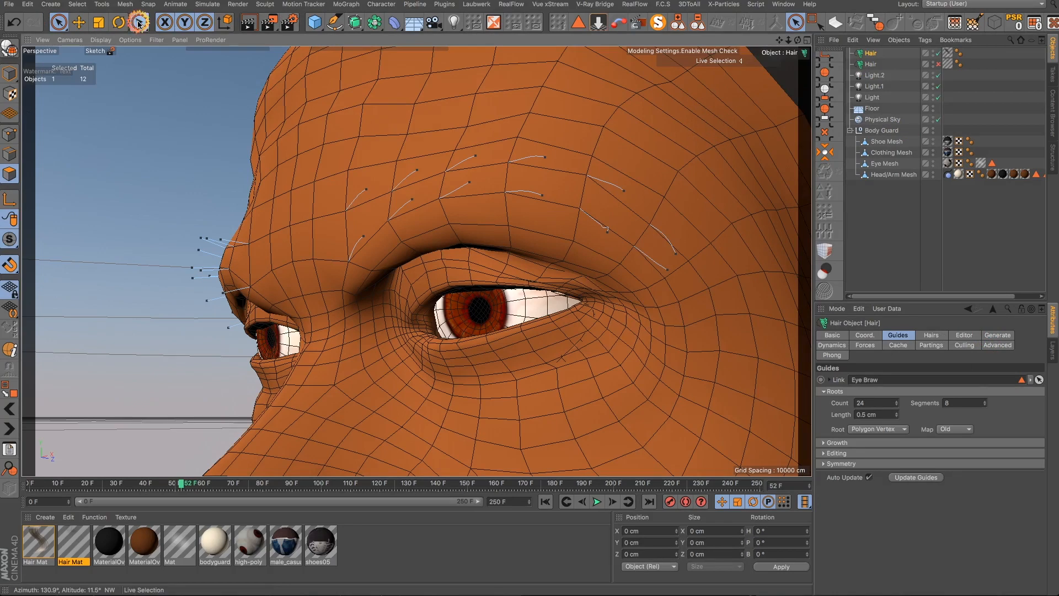
{"action": "left_click_drag", "start_coordinate": [138, 22], "coordinate": [163, 53]}
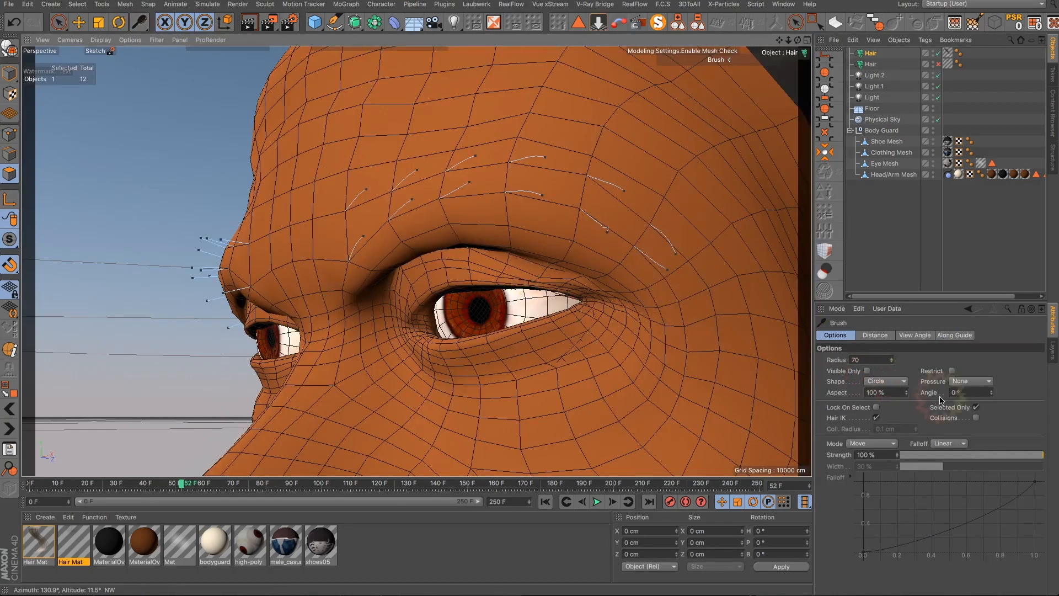
{"action": "left_click", "coordinate": [975, 408]}
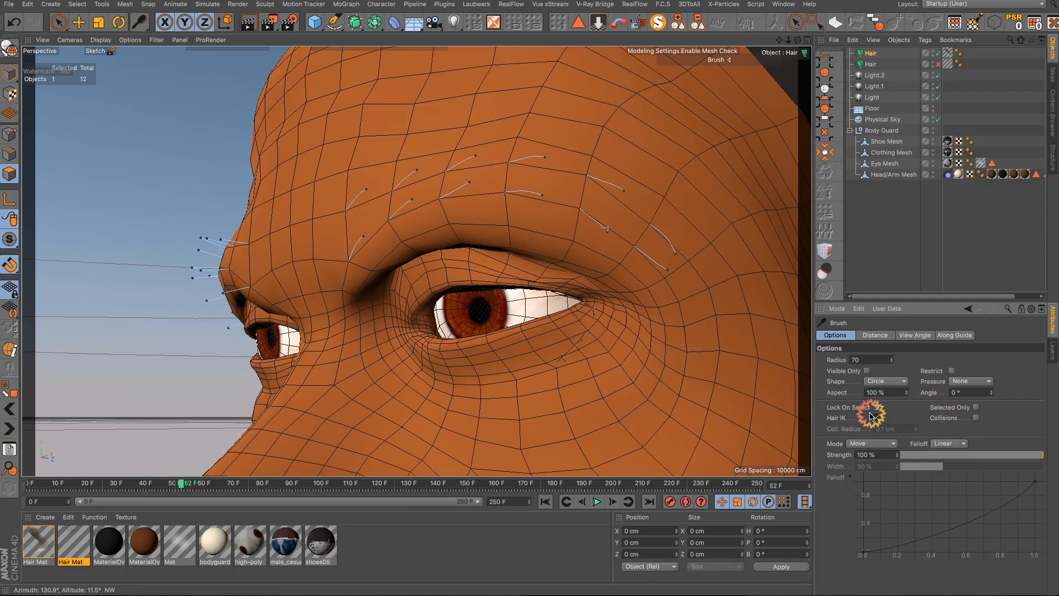
- Enable Lock On Select and comb the guides above the nearer eye outward along the brow
{"action": "mouse_move", "coordinate": [590, 241]}
{"action": "left_mouse_down"}
{"action": "mouse_move", "coordinate": [622, 290]}
{"action": "mouse_move", "coordinate": [644, 298]}
{"action": "mouse_move", "coordinate": [605, 243]}
{"action": "mouse_move", "coordinate": [626, 243]}
{"action": "mouse_move", "coordinate": [615, 200]}
{"action": "mouse_move", "coordinate": [636, 193]}
{"action": "mouse_move", "coordinate": [660, 229]}
{"action": "mouse_move", "coordinate": [700, 237]}
{"action": "mouse_move", "coordinate": [702, 250]}
{"action": "left_mouse_up"}
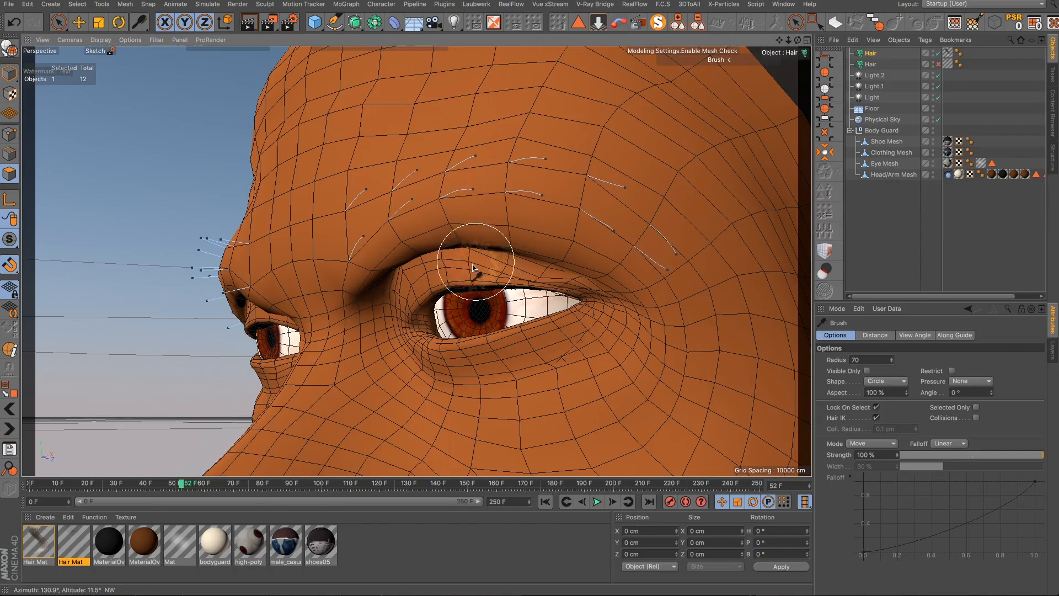
{"action": "mouse_move", "coordinate": [474, 272]}
{"action": "left_mouse_down", "text": "alt"}
{"action": "mouse_move", "coordinate": [551, 270]}
{"action": "mouse_move", "coordinate": [562, 244]}
{"action": "mouse_move", "coordinate": [562, 300]}
{"action": "left_mouse_up", "text": "alt"}
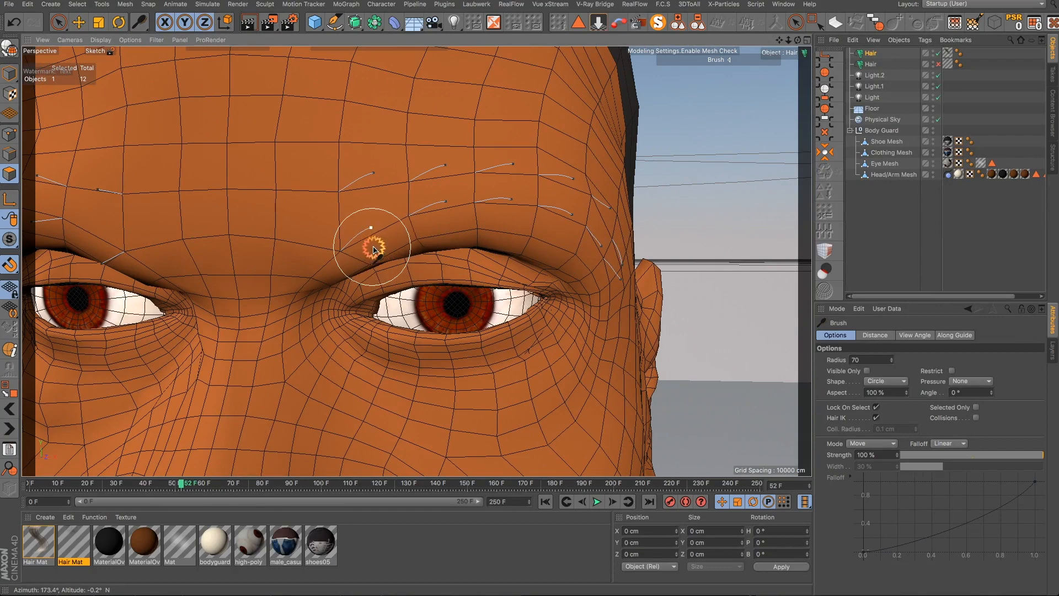
{"action": "scroll", "coordinate": [430, 259], "scroll_direction": "down", "scroll_amount": 5}
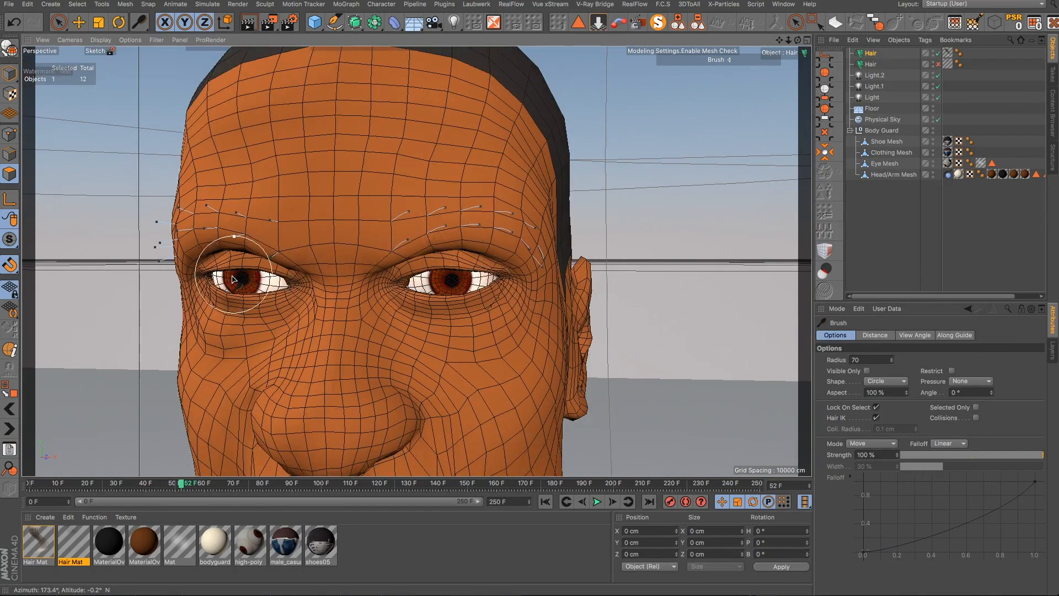
{"action": "left_click_drag", "start_coordinate": [232, 279], "coordinate": [236, 278], "text": "alt"}
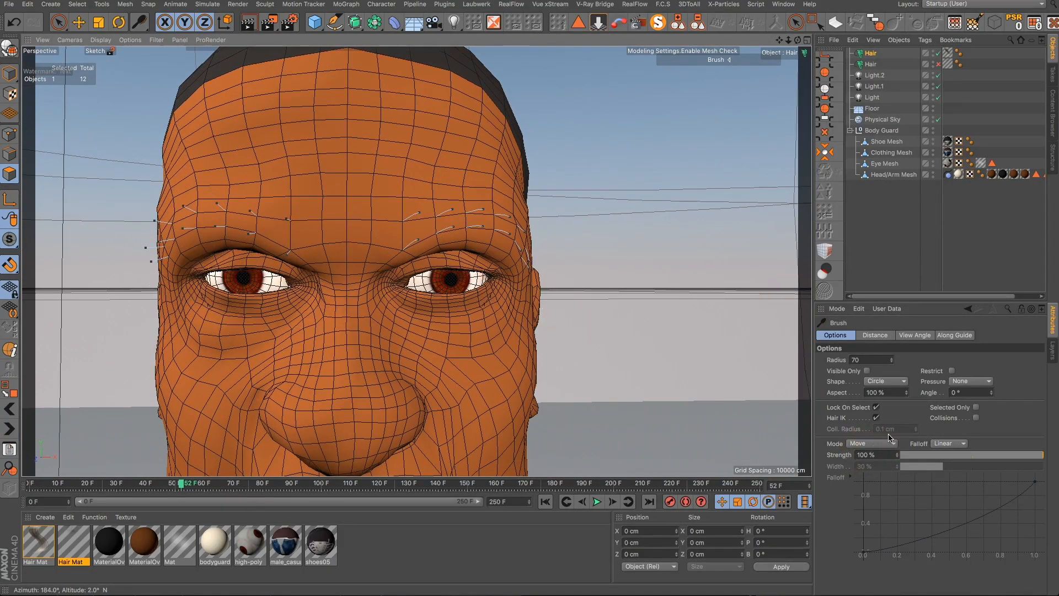
- Disable Lock On Select and comb the guides of the other brow sideways along the brow ridge
{"action": "left_click", "coordinate": [876, 408]}
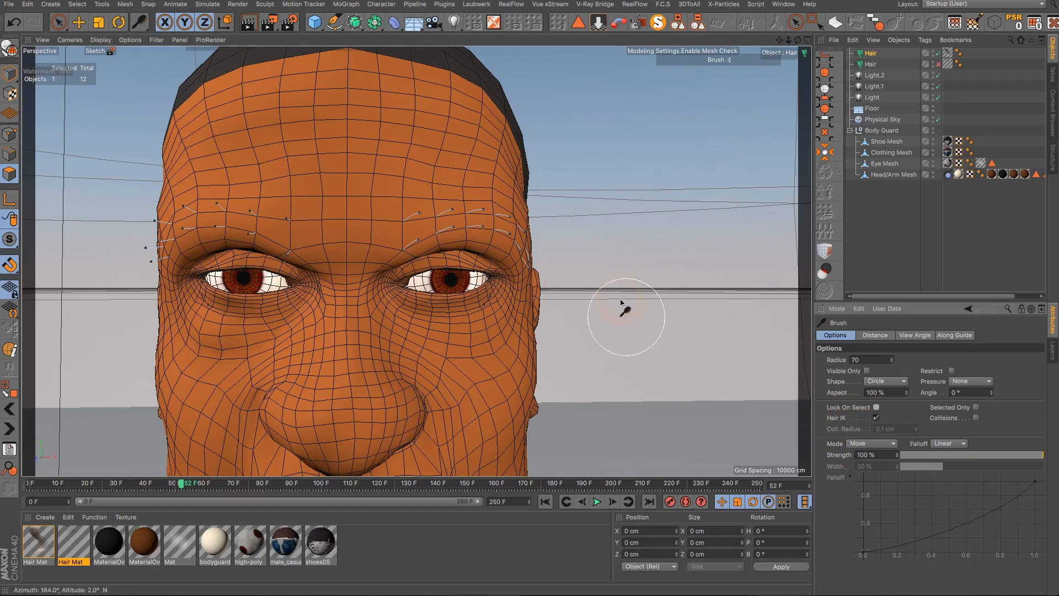
{"action": "scroll", "coordinate": [128, 223], "scroll_direction": "down", "scroll_amount": 3}
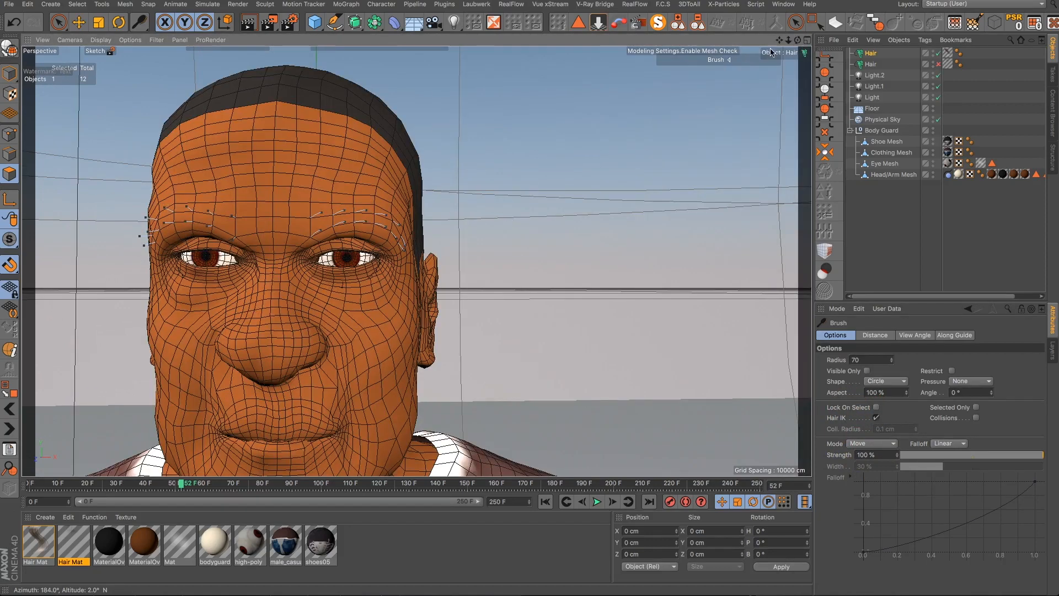
{"action": "mouse_move", "coordinate": [778, 42]}
{"action": "left_mouse_down"}
{"action": "mouse_move", "coordinate": [704, 362]}
{"action": "mouse_move", "coordinate": [777, 43]}
{"action": "left_mouse_up"}
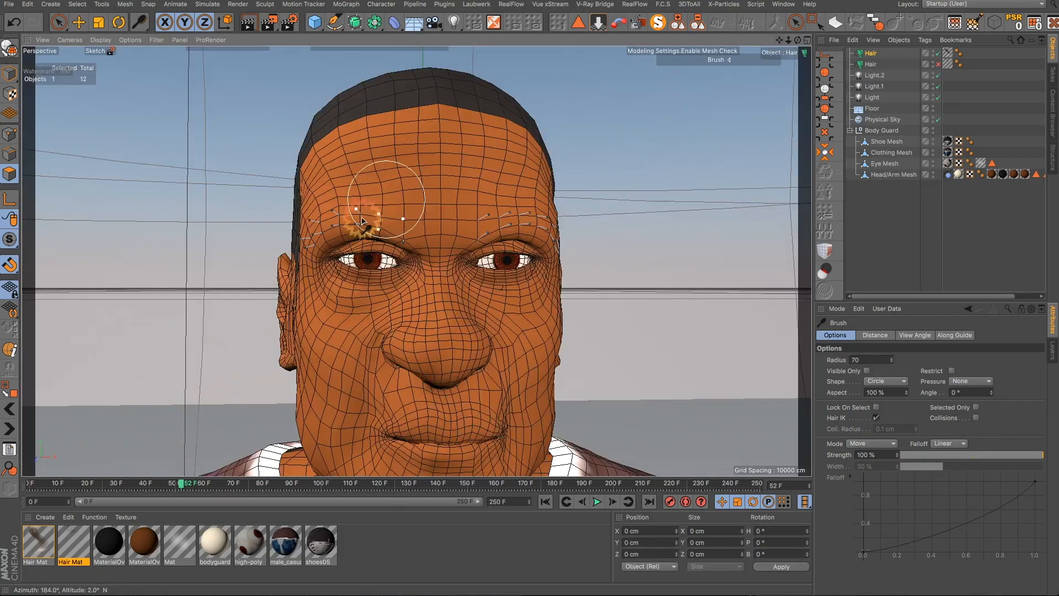
{"action": "scroll", "coordinate": [339, 226], "scroll_direction": "up", "scroll_amount": 4}
{"action": "scroll", "coordinate": [338, 226], "scroll_direction": "up", "scroll_amount": 1}
{"action": "left_click_drag", "start_coordinate": [389, 287], "coordinate": [411, 183], "text": "alt"}
{"action": "mouse_move", "coordinate": [469, 230]}
{"action": "left_mouse_down"}
{"action": "mouse_move", "coordinate": [445, 208]}
{"action": "mouse_move", "coordinate": [342, 205]}
{"action": "mouse_move", "coordinate": [301, 223]}
{"action": "mouse_move", "coordinate": [263, 295]}
{"action": "left_mouse_up"}
{"action": "mouse_move", "coordinate": [450, 244]}
{"action": "left_mouse_down"}
{"action": "mouse_move", "coordinate": [473, 230]}
{"action": "mouse_move", "coordinate": [441, 213]}
{"action": "mouse_move", "coordinate": [345, 214]}
{"action": "mouse_move", "coordinate": [296, 246]}
{"action": "mouse_move", "coordinate": [257, 301]}
{"action": "left_mouse_up"}
{"action": "mouse_move", "coordinate": [496, 215]}
{"action": "left_mouse_down"}
{"action": "mouse_move", "coordinate": [453, 201]}
{"action": "mouse_move", "coordinate": [463, 224]}
{"action": "mouse_move", "coordinate": [364, 194]}
{"action": "mouse_move", "coordinate": [288, 234]}
{"action": "mouse_move", "coordinate": [313, 278]}
{"action": "mouse_move", "coordinate": [354, 276]}
{"action": "mouse_move", "coordinate": [361, 371]}
{"action": "left_mouse_up"}
{"action": "scroll", "coordinate": [416, 243], "scroll_direction": "up", "scroll_amount": 1}
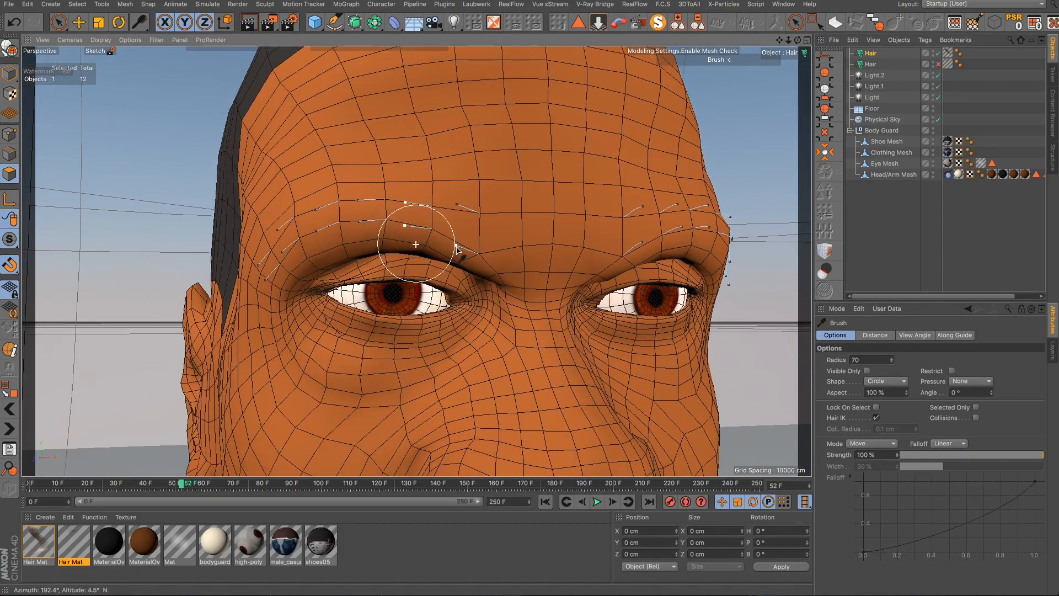
{"action": "mouse_move", "coordinate": [464, 248]}
{"action": "left_mouse_down"}
{"action": "mouse_move", "coordinate": [454, 213]}
{"action": "mouse_move", "coordinate": [395, 189]}
{"action": "mouse_move", "coordinate": [369, 201]}
{"action": "mouse_move", "coordinate": [350, 187]}
{"action": "mouse_move", "coordinate": [338, 203]}
{"action": "mouse_move", "coordinate": [314, 199]}
{"action": "mouse_move", "coordinate": [331, 222]}
{"action": "mouse_move", "coordinate": [294, 213]}
{"action": "mouse_move", "coordinate": [291, 238]}
{"action": "mouse_move", "coordinate": [250, 250]}
{"action": "mouse_move", "coordinate": [236, 302]}
{"action": "left_mouse_up"}
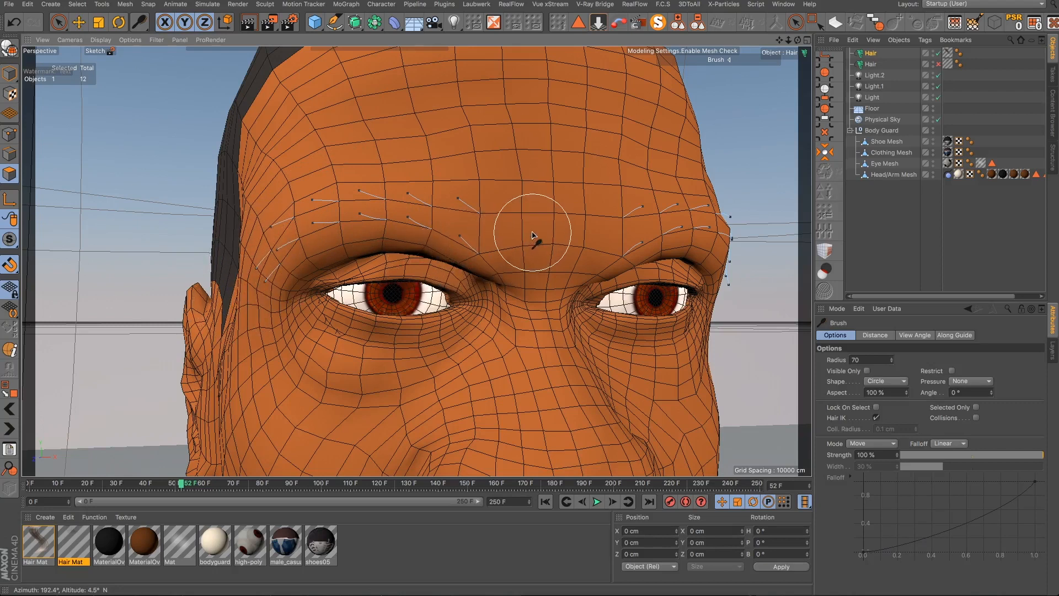
- Re-enable Lock On Select, set the brush radius to 37, and comb the guides at the brow's outer end
{"action": "left_click", "coordinate": [876, 407]}
{"action": "left_click_drag", "start_coordinate": [479, 260], "coordinate": [358, 251]}
{"action": "left_click", "coordinate": [418, 241]}
{"action": "left_click", "coordinate": [893, 364]}
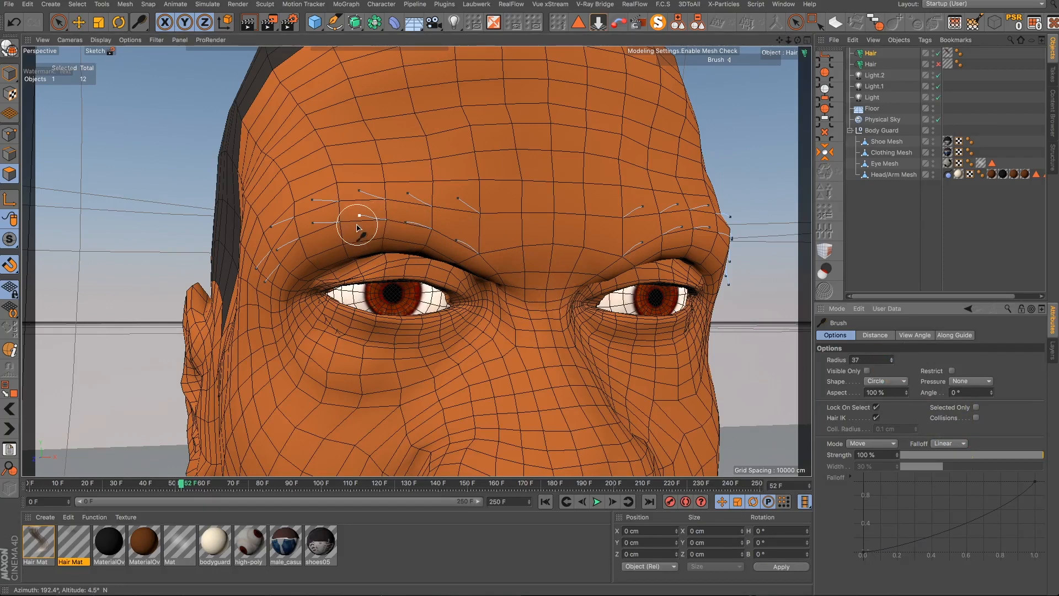
{"action": "scroll", "coordinate": [358, 227], "scroll_direction": "up", "scroll_amount": 1}
{"action": "mouse_move", "coordinate": [411, 230]}
{"action": "left_mouse_down"}
{"action": "mouse_move", "coordinate": [397, 237]}
{"action": "mouse_move", "coordinate": [460, 249]}
{"action": "mouse_move", "coordinate": [371, 217]}
{"action": "mouse_move", "coordinate": [351, 238]}
{"action": "mouse_move", "coordinate": [324, 229]}
{"action": "mouse_move", "coordinate": [298, 241]}
{"action": "mouse_move", "coordinate": [305, 232]}
{"action": "mouse_move", "coordinate": [301, 252]}
{"action": "mouse_move", "coordinate": [350, 244]}
{"action": "mouse_move", "coordinate": [284, 243]}
{"action": "mouse_move", "coordinate": [272, 272]}
{"action": "mouse_move", "coordinate": [243, 280]}
{"action": "mouse_move", "coordinate": [267, 252]}
{"action": "left_mouse_up"}
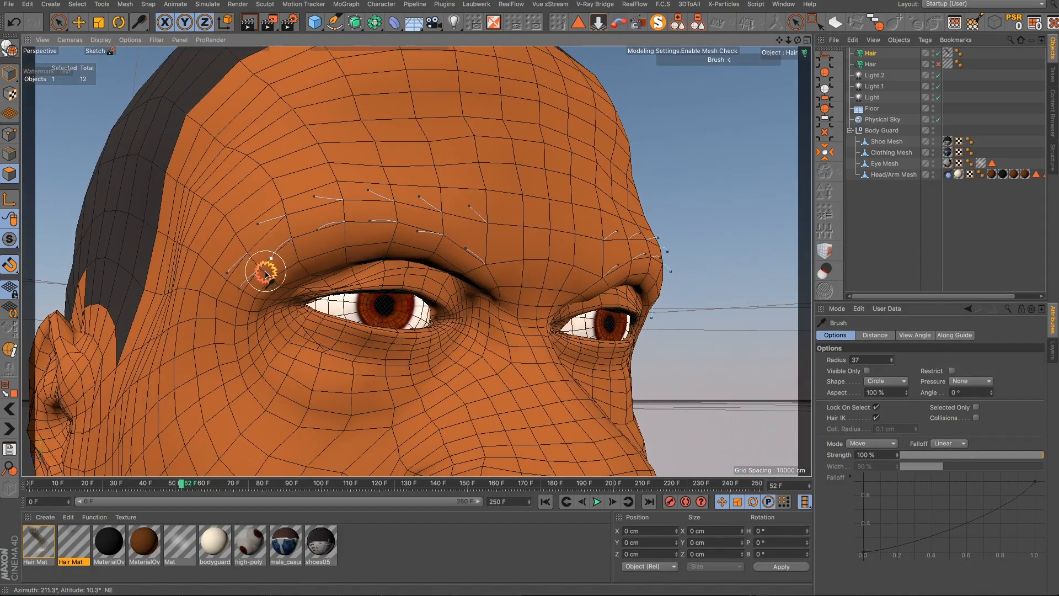
- Comb the guide above the nearer eye's outer corner upward along the brow
{"action": "mouse_move", "coordinate": [246, 297]}
{"action": "left_mouse_down"}
{"action": "mouse_move", "coordinate": [221, 270]}
{"action": "mouse_move", "coordinate": [221, 291]}
{"action": "mouse_move", "coordinate": [248, 242]}
{"action": "mouse_move", "coordinate": [314, 208]}
{"action": "mouse_move", "coordinate": [409, 207]}
{"action": "mouse_move", "coordinate": [381, 236]}
{"action": "mouse_move", "coordinate": [328, 238]}
{"action": "left_mouse_up"}
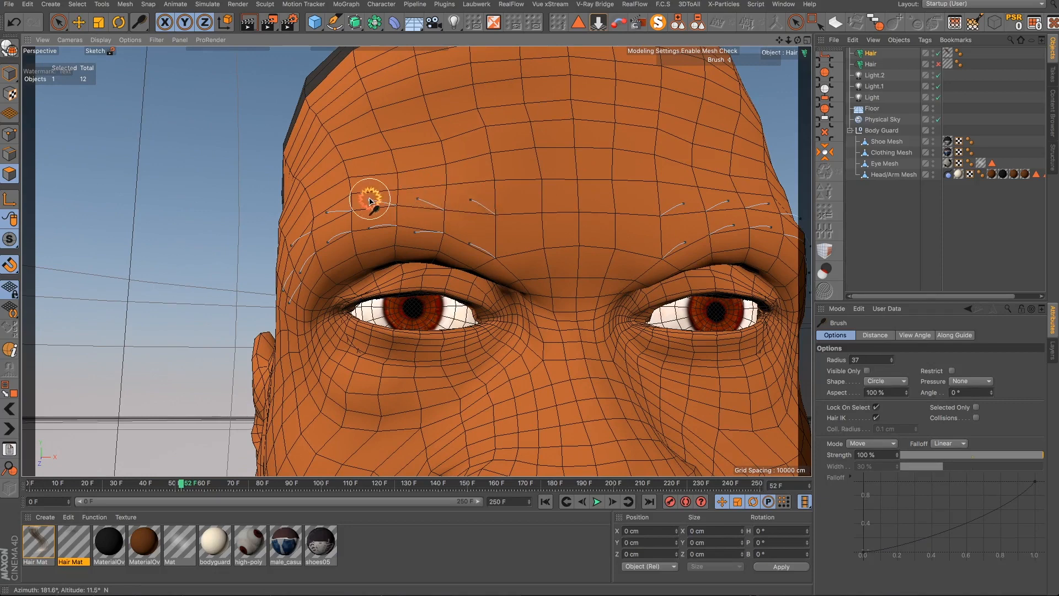
{"action": "scroll", "coordinate": [541, 262], "scroll_direction": "down", "scroll_amount": 3}
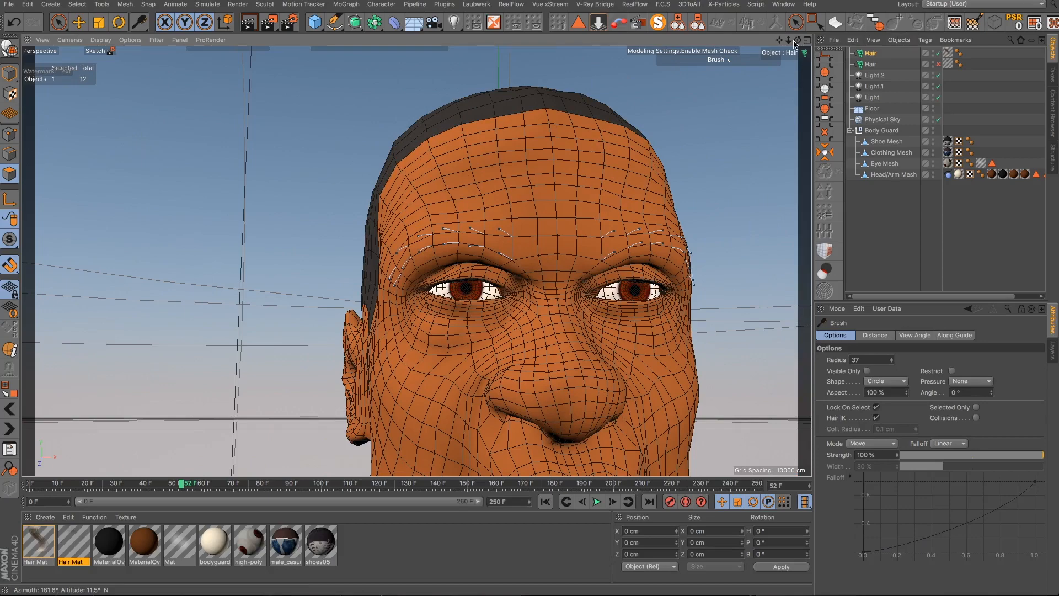
{"action": "left_click_drag", "start_coordinate": [776, 44], "coordinate": [752, 187], "text": "alt"}
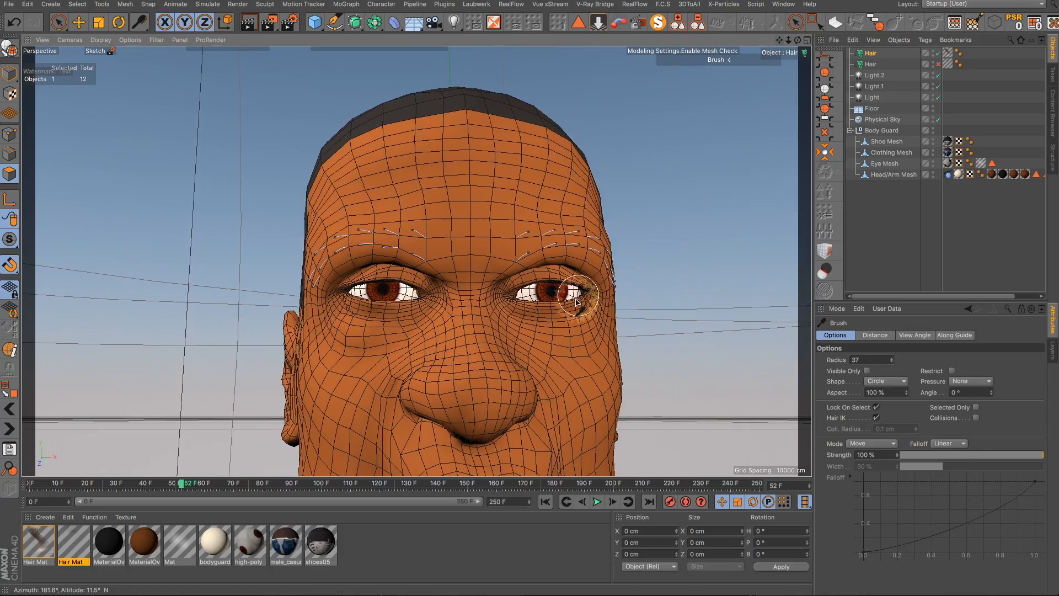
{"action": "left_click_drag", "start_coordinate": [568, 302], "coordinate": [471, 355], "text": "alt"}
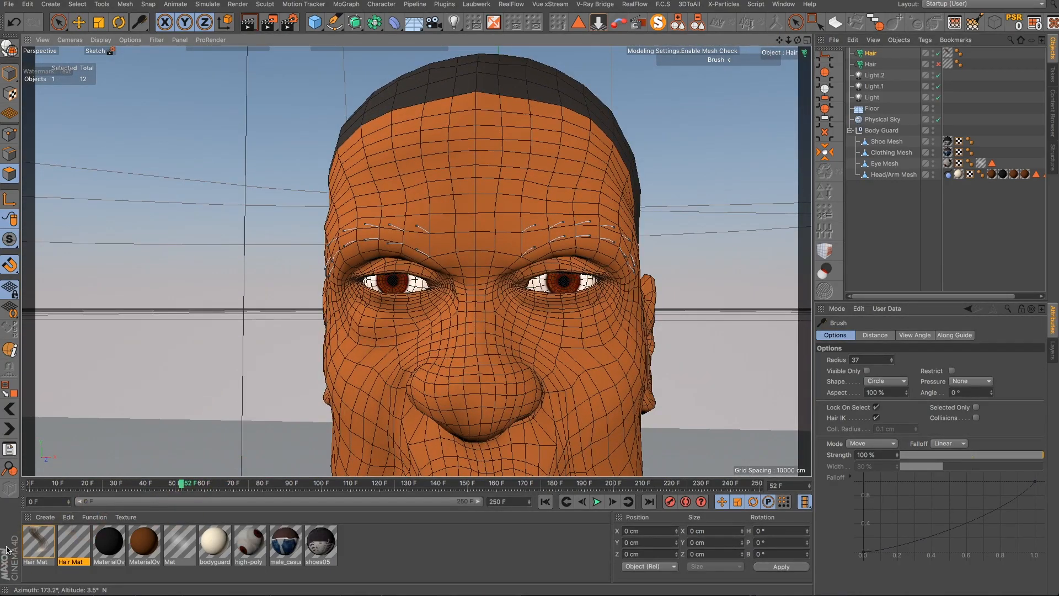
- Open the eyebrow Hair Mat material and set both stops of its color gradient to black
{"action": "double_click", "coordinate": [36, 542]}
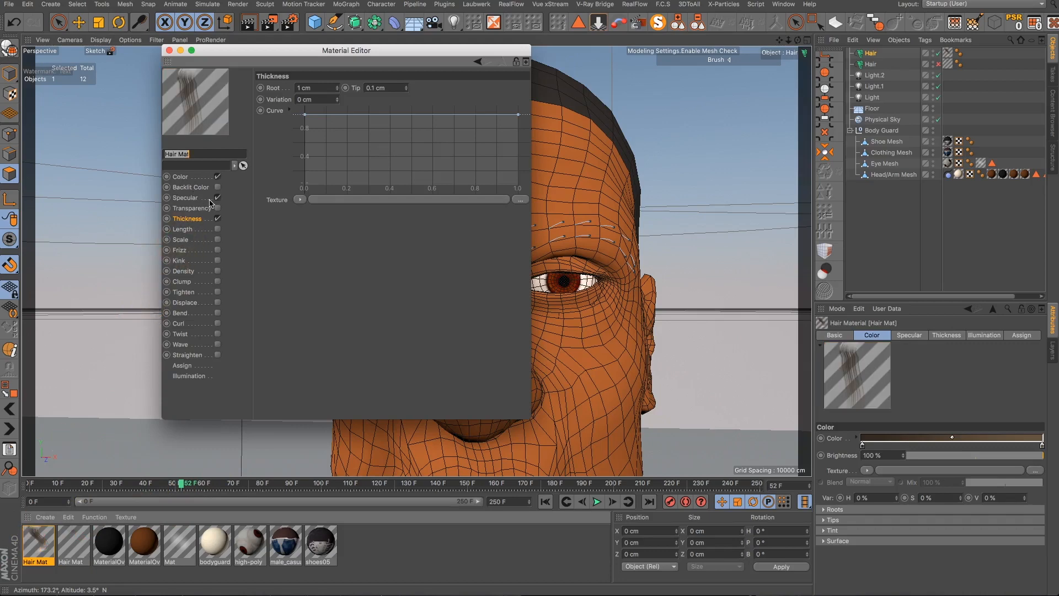
{"action": "left_click", "coordinate": [180, 176]}
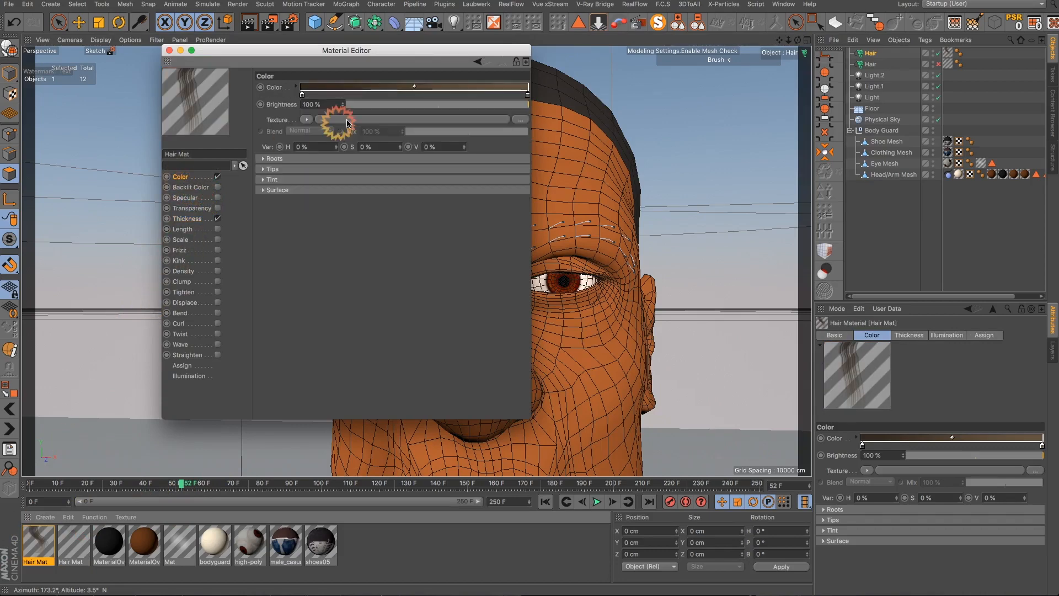
{"action": "double_click", "coordinate": [301, 95]}
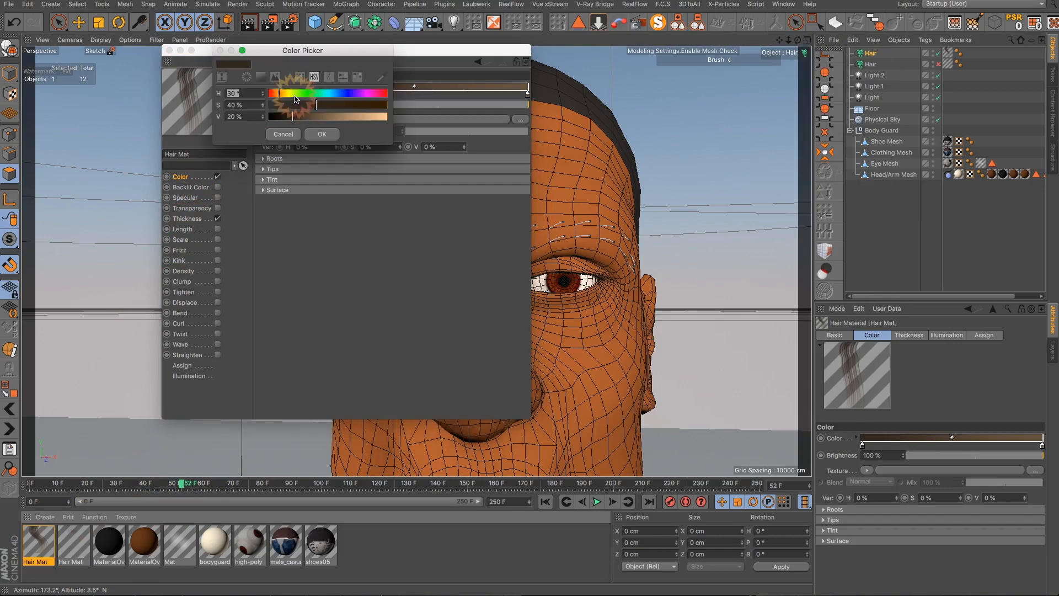
{"action": "left_click_drag", "start_coordinate": [282, 95], "coordinate": [269, 117]}
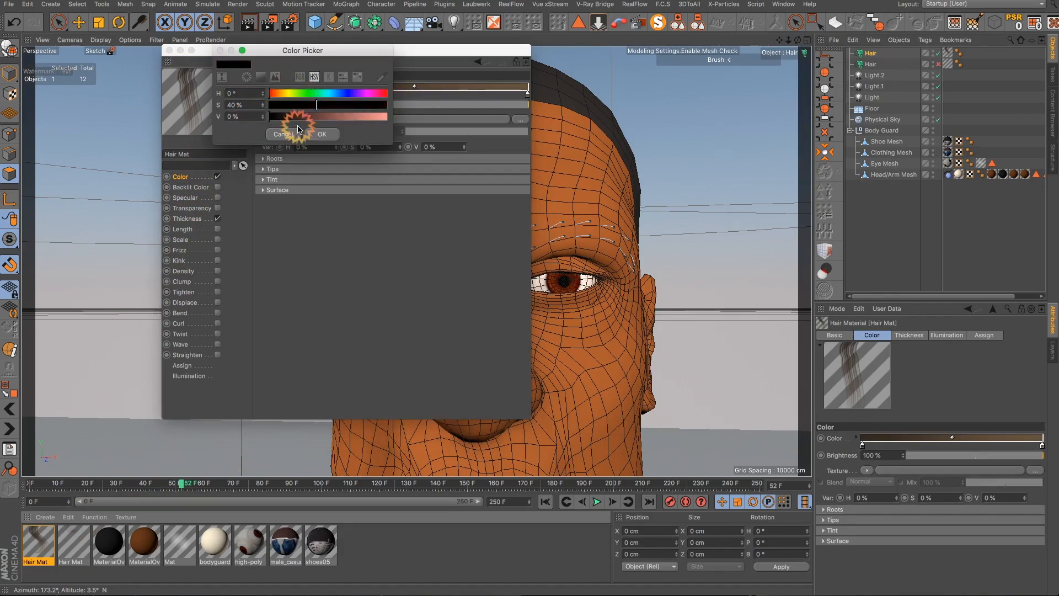
{"action": "left_click", "coordinate": [320, 134]}
{"action": "left_click", "coordinate": [527, 95]}
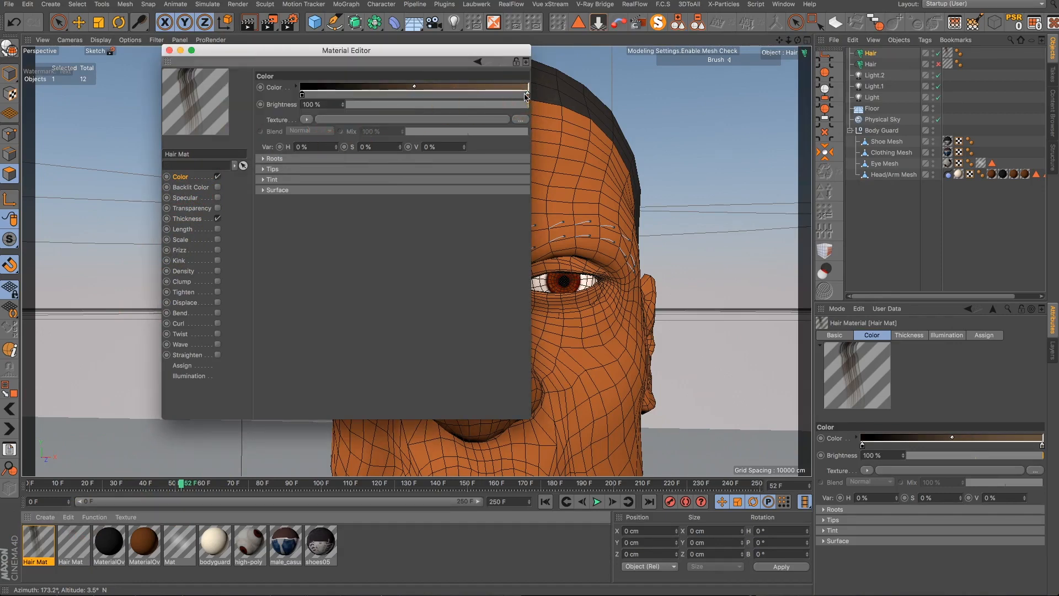
{"action": "double_click", "coordinate": [526, 95]}
{"action": "left_click_drag", "start_coordinate": [500, 95], "coordinate": [485, 117]}
{"action": "left_click", "coordinate": [544, 134]}
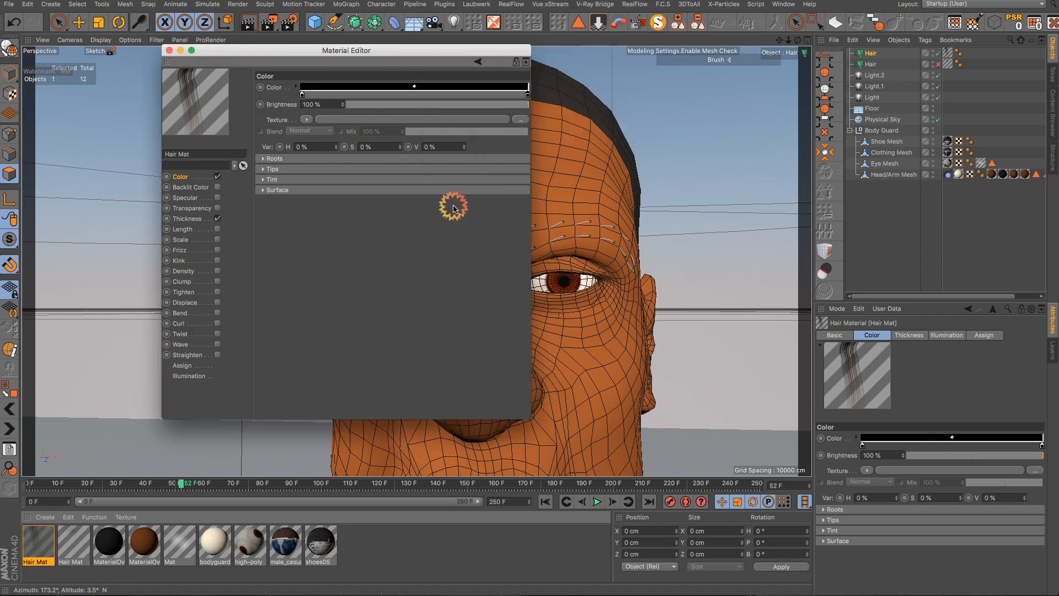
- Set the material's hair thickness to 0.02 cm at the root and 0.01 cm at the tip, then close the editor
{"action": "left_click", "coordinate": [189, 219]}
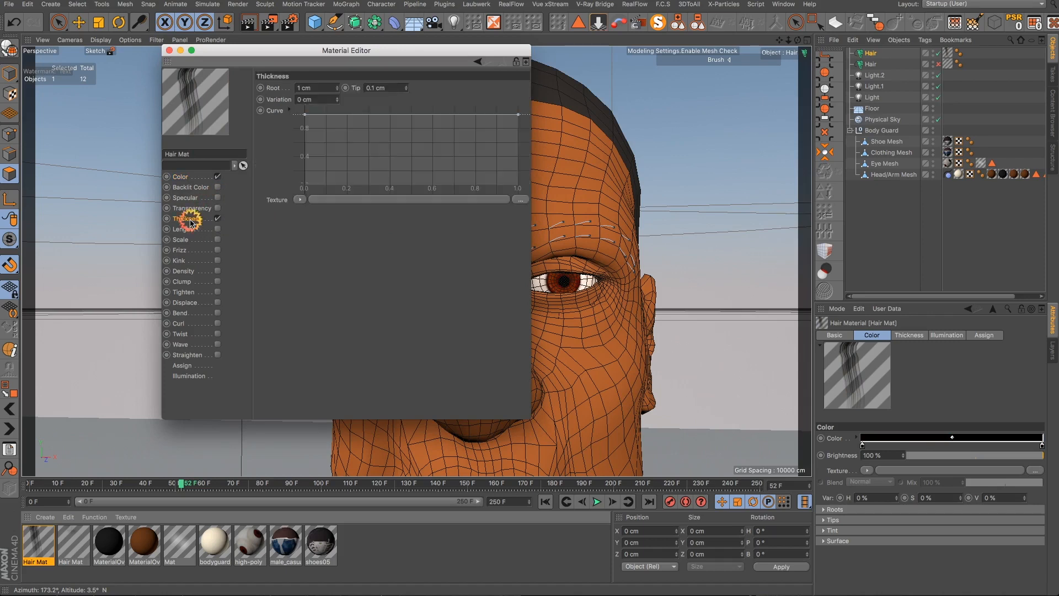
{"action": "left_click", "coordinate": [338, 91]}
{"action": "left_click", "coordinate": [337, 90]}
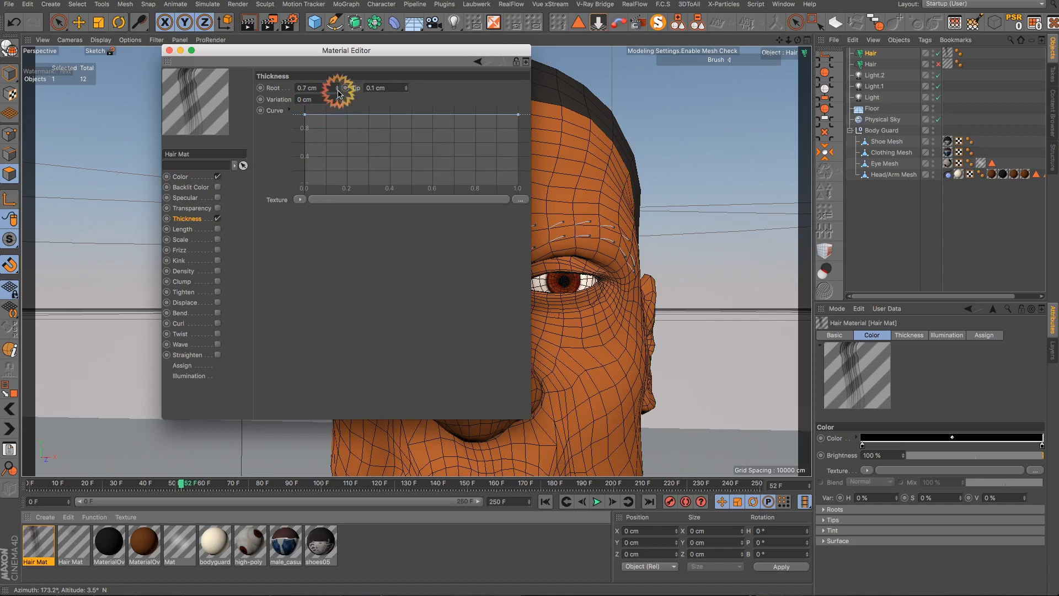
{"action": "left_click", "coordinate": [338, 90]}
{"action": "left_click", "coordinate": [337, 91]}
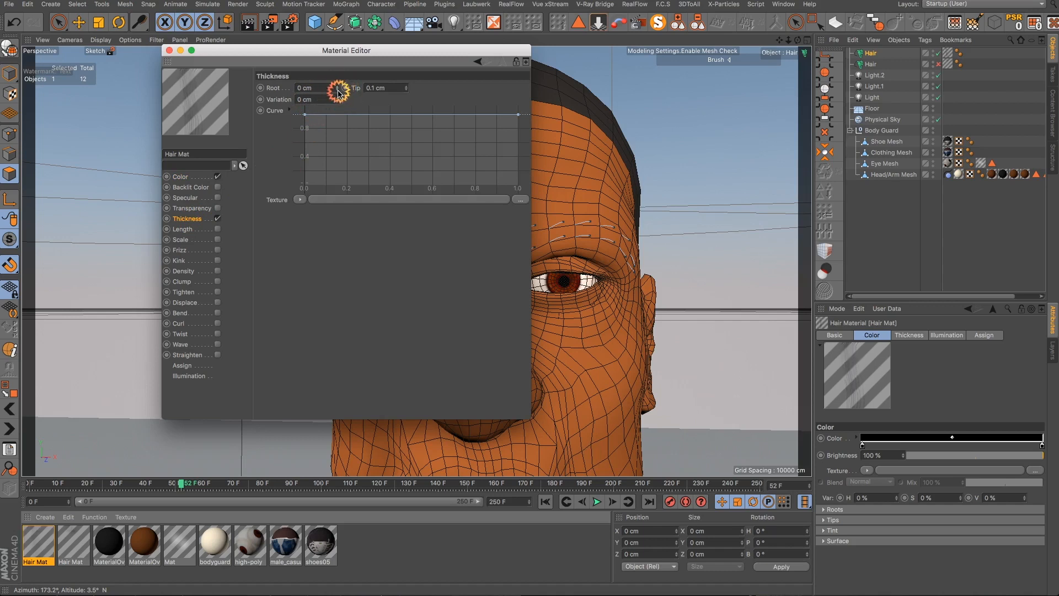
{"action": "left_click", "coordinate": [337, 90]}
{"action": "left_click", "coordinate": [337, 90]}
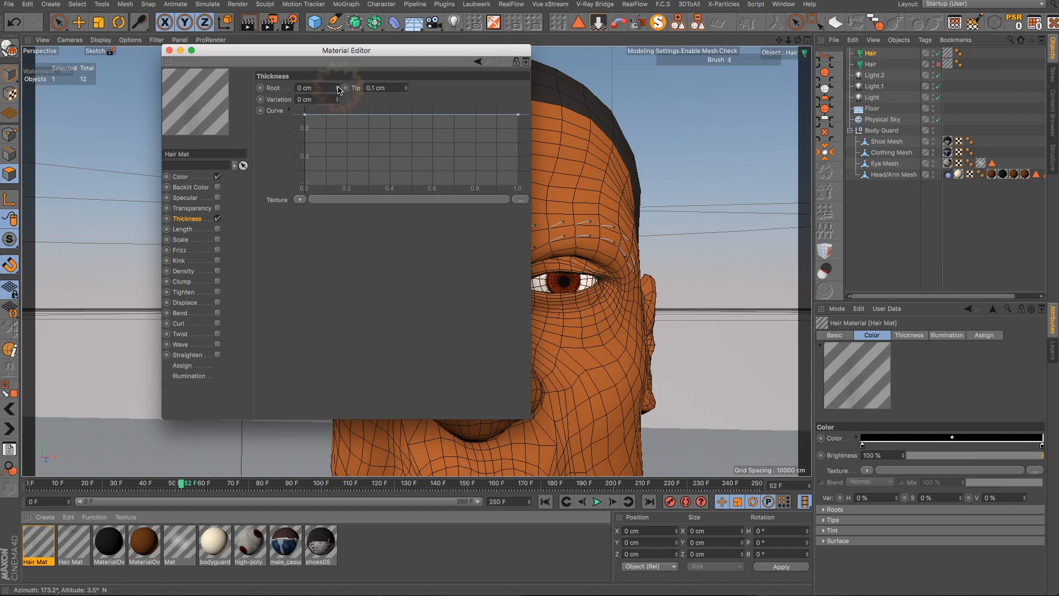
{"action": "left_click", "coordinate": [338, 87]}
{"action": "left_click", "coordinate": [338, 86]}
{"action": "left_click", "coordinate": [406, 90]}
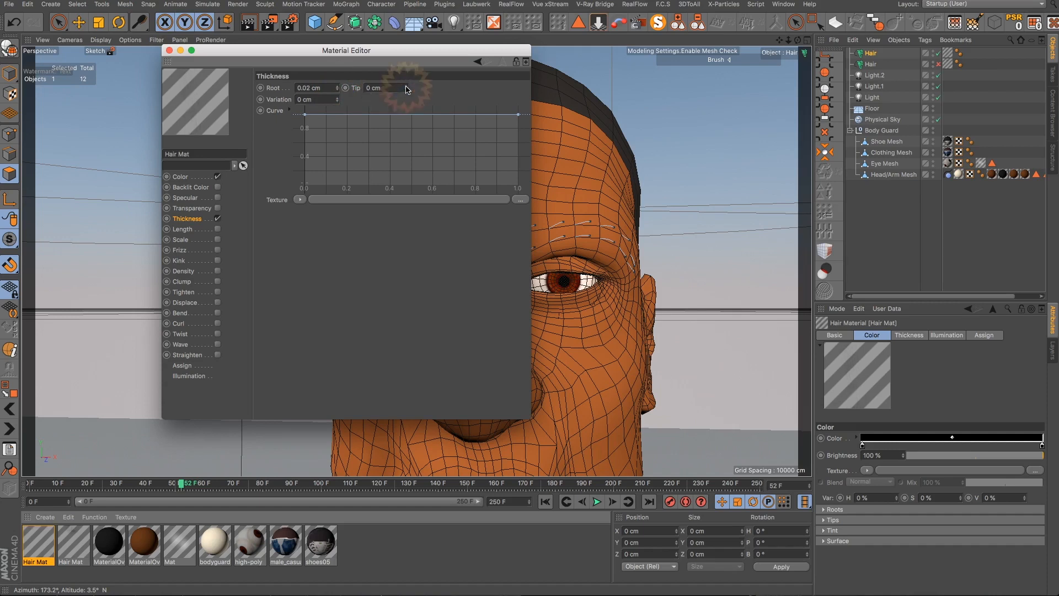
{"action": "left_click", "coordinate": [406, 86]}
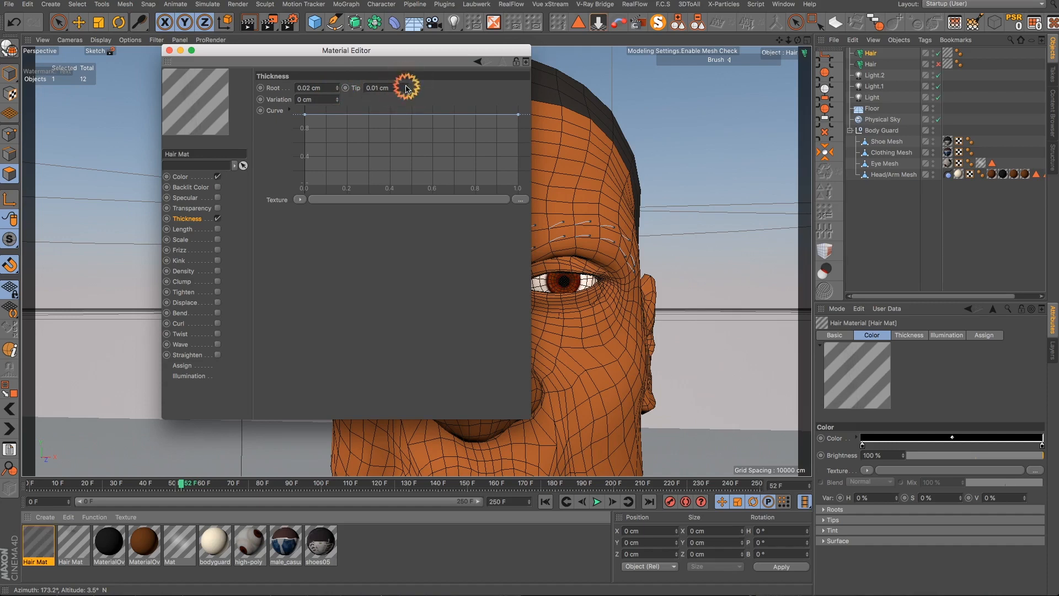
{"action": "left_click", "coordinate": [406, 86]}
{"action": "left_click", "coordinate": [406, 86]}
{"action": "left_click", "coordinate": [405, 90]}
{"action": "left_click", "coordinate": [406, 91]}
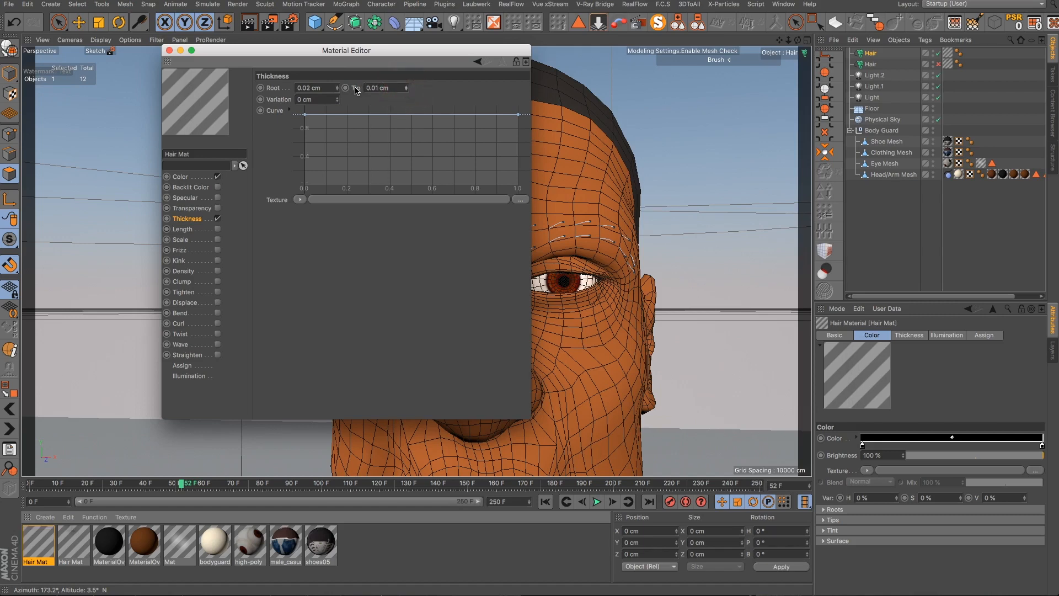
{"action": "left_click", "coordinate": [337, 86]}
{"action": "left_click", "coordinate": [338, 86]}
{"action": "left_click", "coordinate": [337, 86]}
{"action": "left_click", "coordinate": [338, 87]}
{"action": "left_click", "coordinate": [397, 90]}
{"action": "left_click", "coordinate": [406, 87]}
{"action": "left_click", "coordinate": [281, 75]}
{"action": "left_click", "coordinate": [169, 50]}
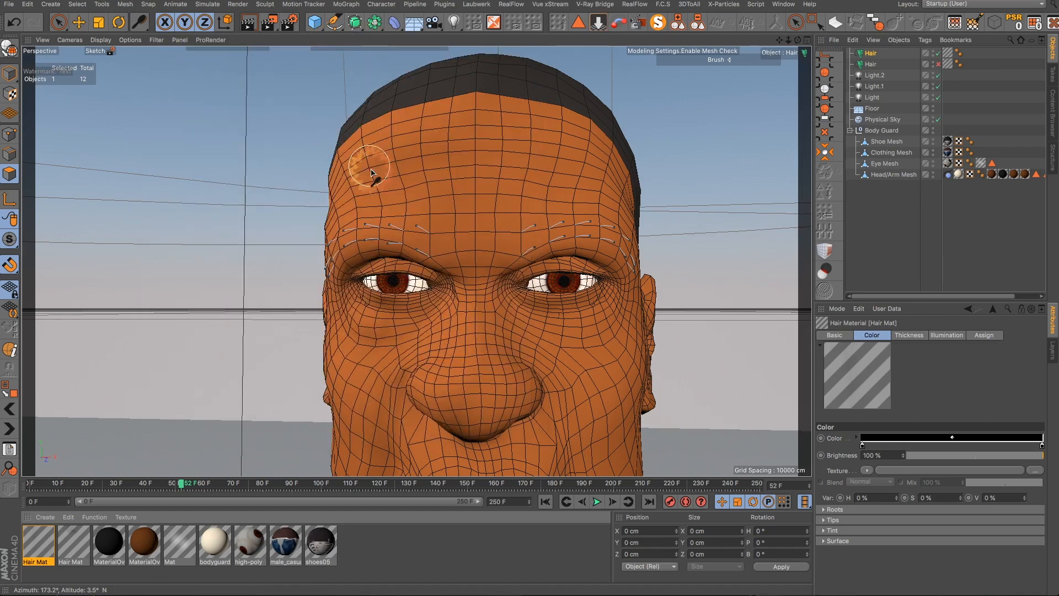
- Render the active view to preview the eyebrows
{"action": "left_click_drag", "start_coordinate": [435, 245], "coordinate": [251, 20], "text": "alt"}
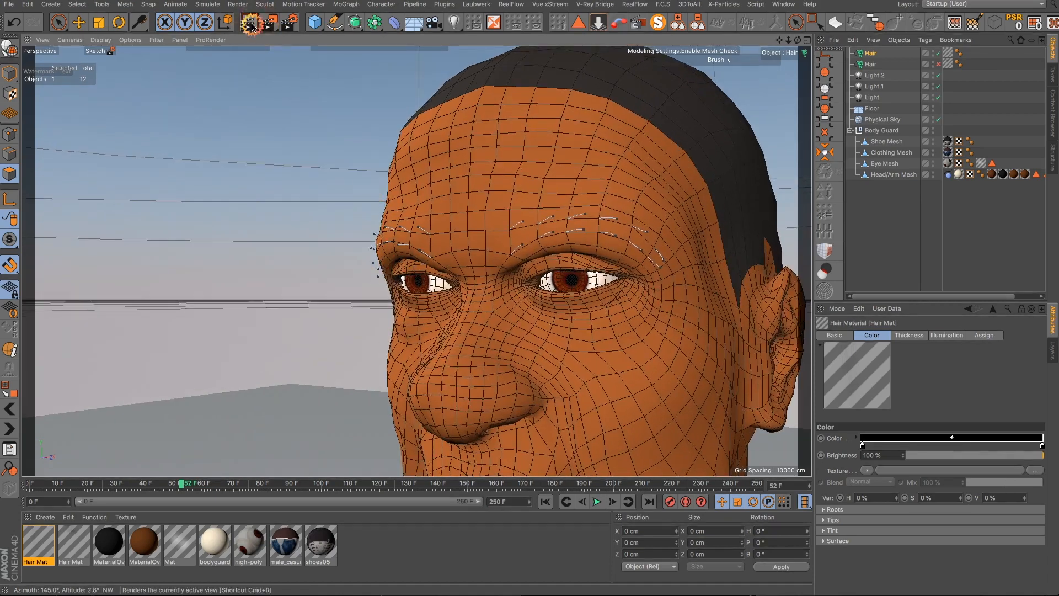
{"action": "left_click", "coordinate": [249, 24]}
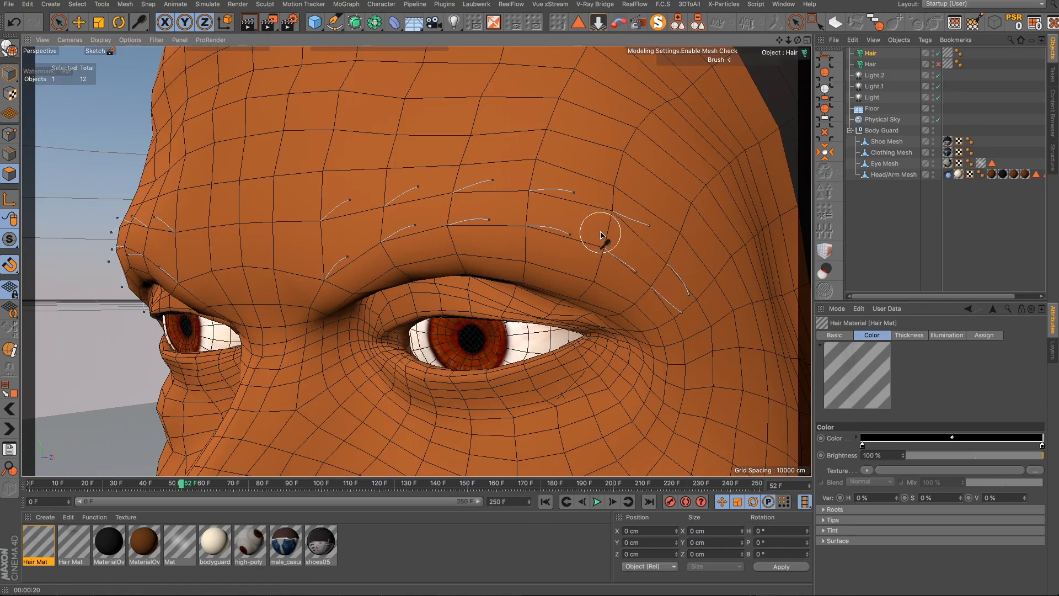
- With the Brush at radius 64 and Lock On Select off, comb the nearer brow's guides outward seen from below
{"action": "scroll", "coordinate": [593, 224], "scroll_direction": "down", "scroll_amount": 2}
{"action": "left_click_drag", "start_coordinate": [589, 280], "coordinate": [628, 201], "text": "alt"}
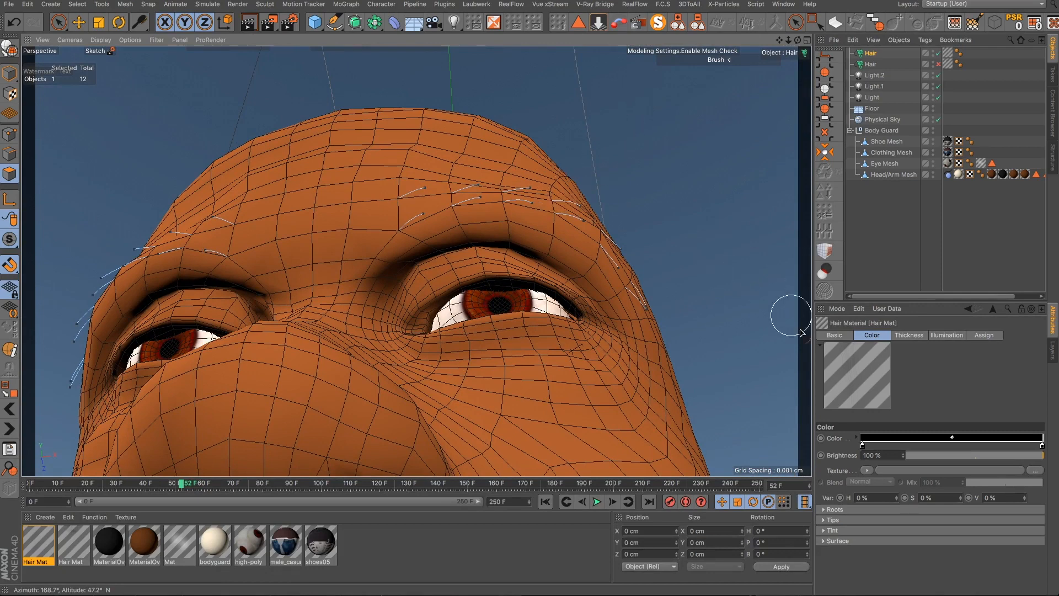
{"action": "left_click", "coordinate": [139, 22]}
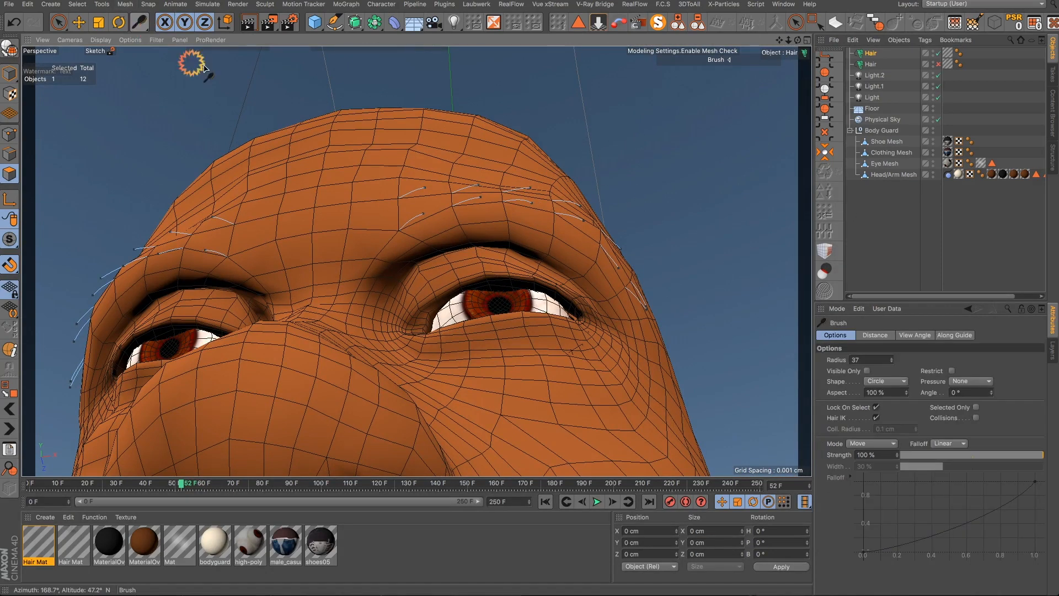
{"action": "left_click", "coordinate": [893, 358]}
{"action": "left_click", "coordinate": [875, 407]}
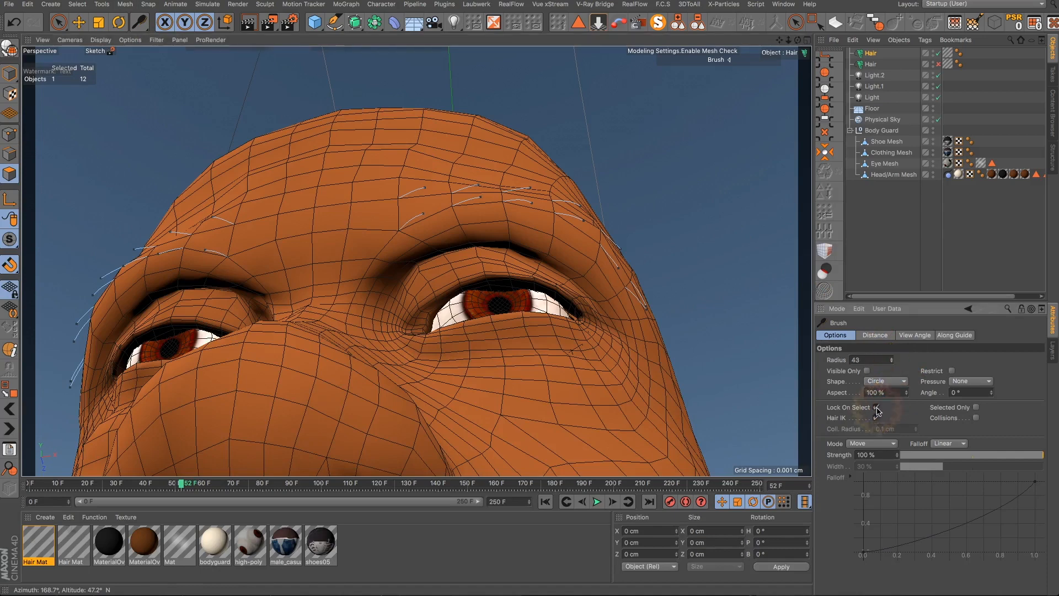
{"action": "left_click_drag", "start_coordinate": [465, 255], "coordinate": [463, 209], "text": "alt"}
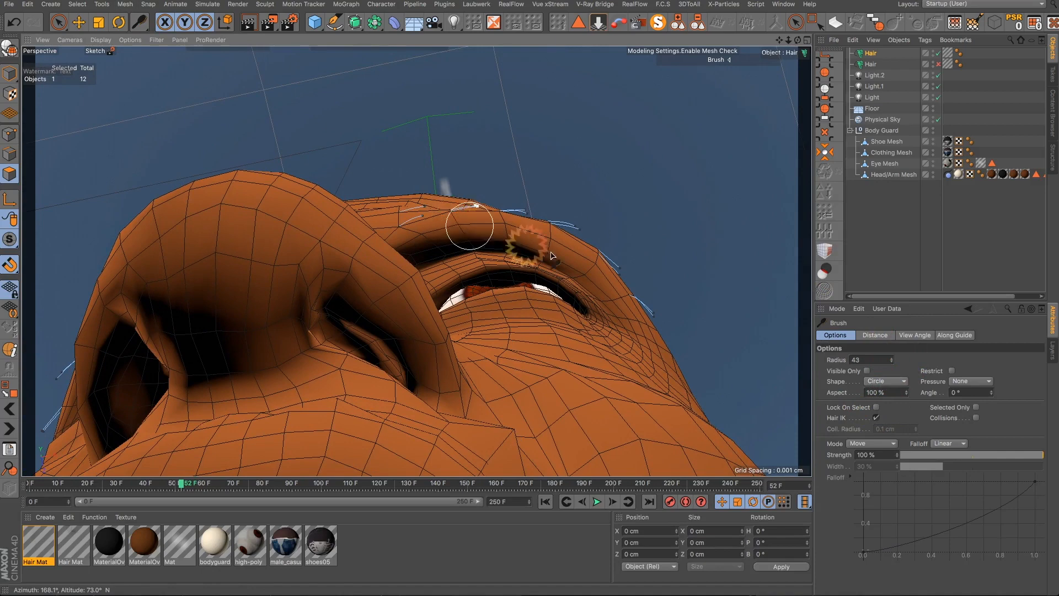
{"action": "left_click", "coordinate": [893, 361]}
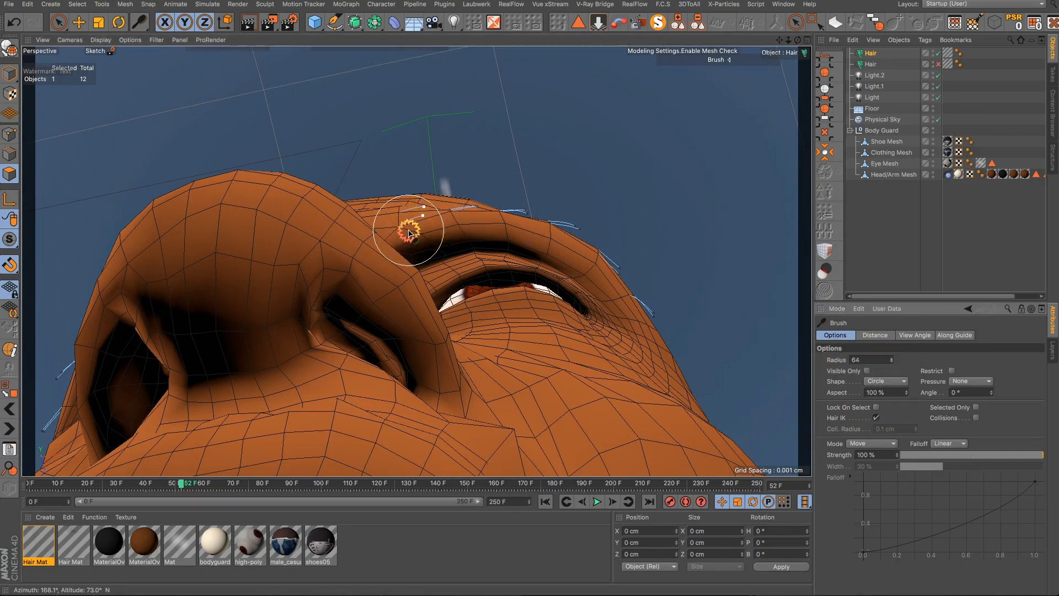
{"action": "mouse_move", "coordinate": [410, 227]}
{"action": "left_mouse_down"}
{"action": "mouse_move", "coordinate": [415, 211]}
{"action": "mouse_move", "coordinate": [487, 190]}
{"action": "mouse_move", "coordinate": [501, 224]}
{"action": "mouse_move", "coordinate": [518, 215]}
{"action": "mouse_move", "coordinate": [475, 213]}
{"action": "mouse_move", "coordinate": [499, 204]}
{"action": "mouse_move", "coordinate": [471, 213]}
{"action": "mouse_move", "coordinate": [572, 220]}
{"action": "mouse_move", "coordinate": [588, 253]}
{"action": "mouse_move", "coordinate": [607, 246]}
{"action": "mouse_move", "coordinate": [595, 267]}
{"action": "mouse_move", "coordinate": [641, 286]}
{"action": "left_mouse_up"}
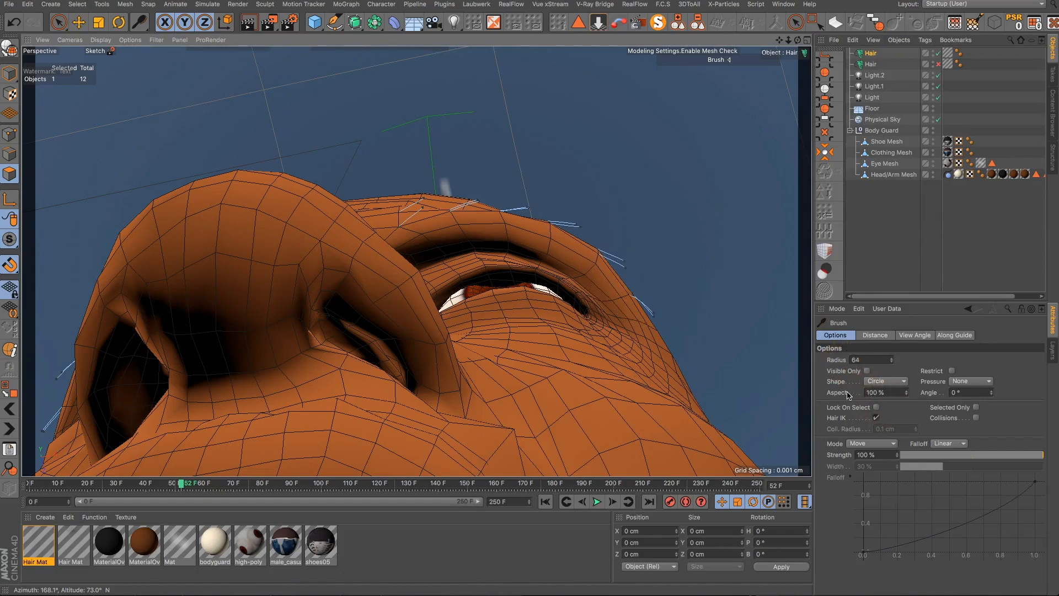
- Comb the other brow's guides outward along the brow ridge from below
{"action": "left_click_drag", "start_coordinate": [456, 272], "coordinate": [490, 303], "text": "alt"}
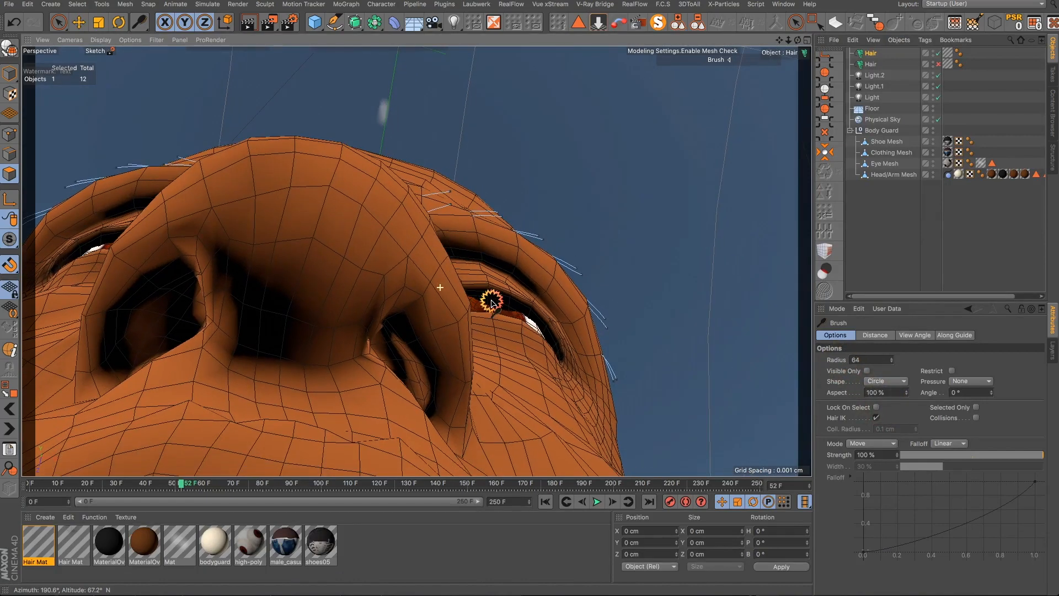
{"action": "scroll", "coordinate": [491, 303], "scroll_direction": "down", "scroll_amount": 2}
{"action": "scroll", "coordinate": [211, 252], "scroll_direction": "up", "scroll_amount": 4}
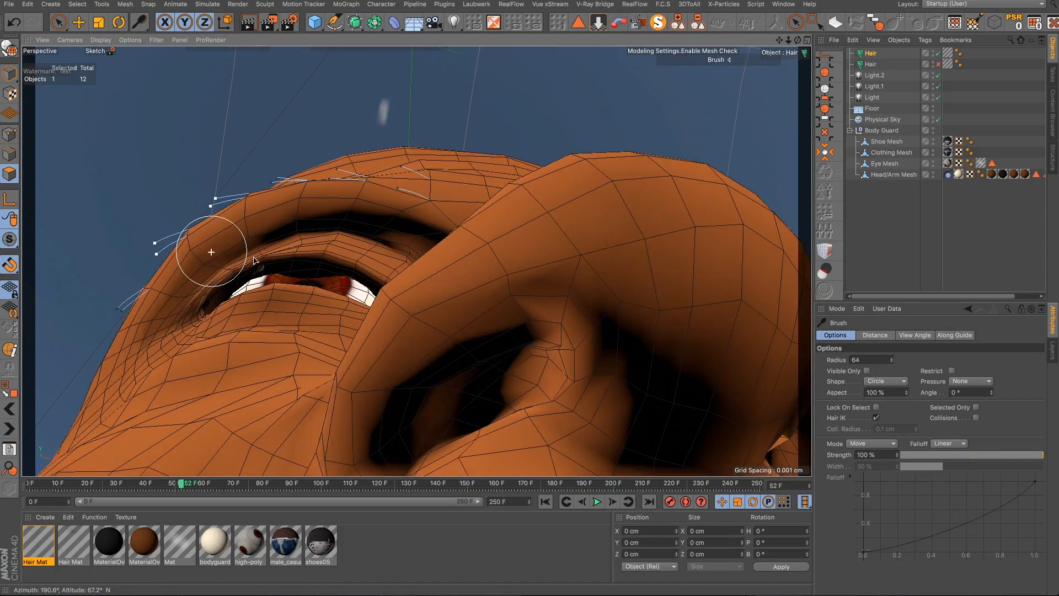
{"action": "mouse_move", "coordinate": [378, 208]}
{"action": "left_mouse_down"}
{"action": "mouse_move", "coordinate": [385, 173]}
{"action": "mouse_move", "coordinate": [403, 180]}
{"action": "mouse_move", "coordinate": [359, 168]}
{"action": "mouse_move", "coordinate": [303, 165]}
{"action": "mouse_move", "coordinate": [298, 185]}
{"action": "mouse_move", "coordinate": [203, 181]}
{"action": "mouse_move", "coordinate": [184, 231]}
{"action": "mouse_move", "coordinate": [156, 239]}
{"action": "mouse_move", "coordinate": [141, 293]}
{"action": "mouse_move", "coordinate": [117, 312]}
{"action": "left_mouse_up"}
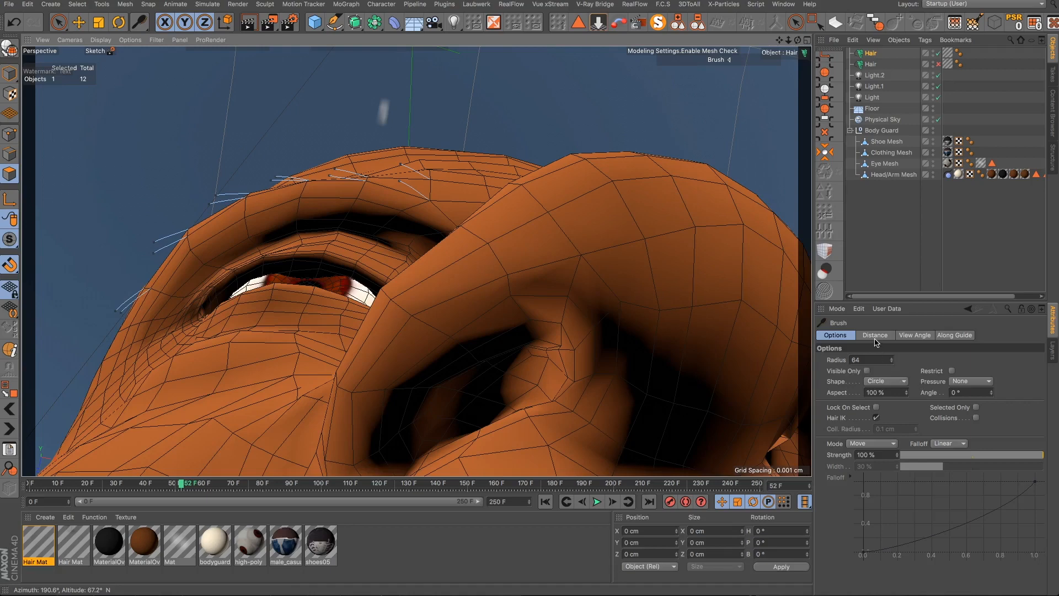
- Select the eyebrow Hair object and set its guide root length to 0.8 cm
{"action": "left_click", "coordinate": [870, 54]}
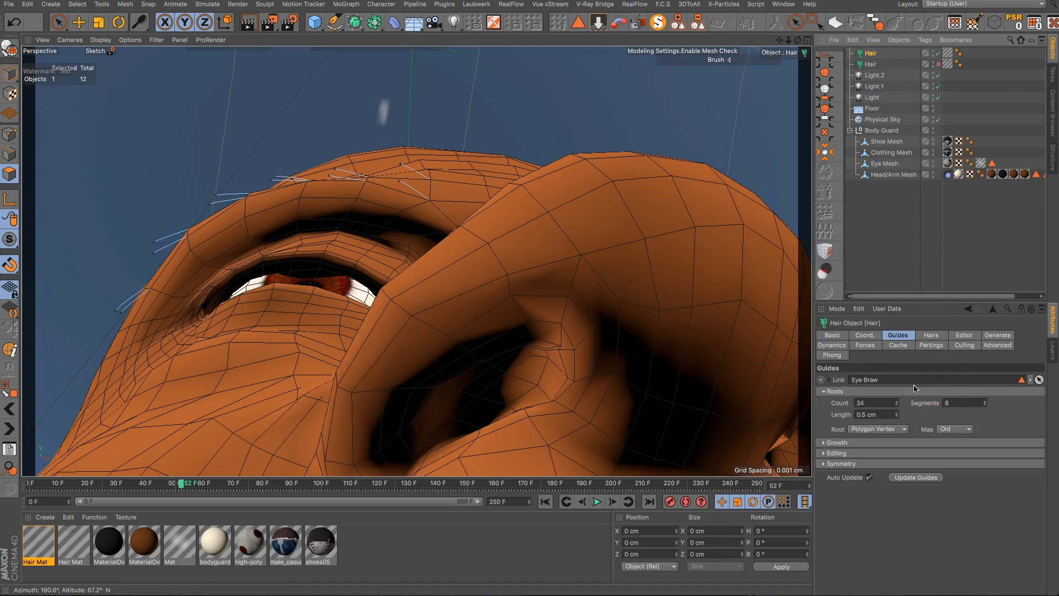
{"action": "left_click", "coordinate": [928, 336]}
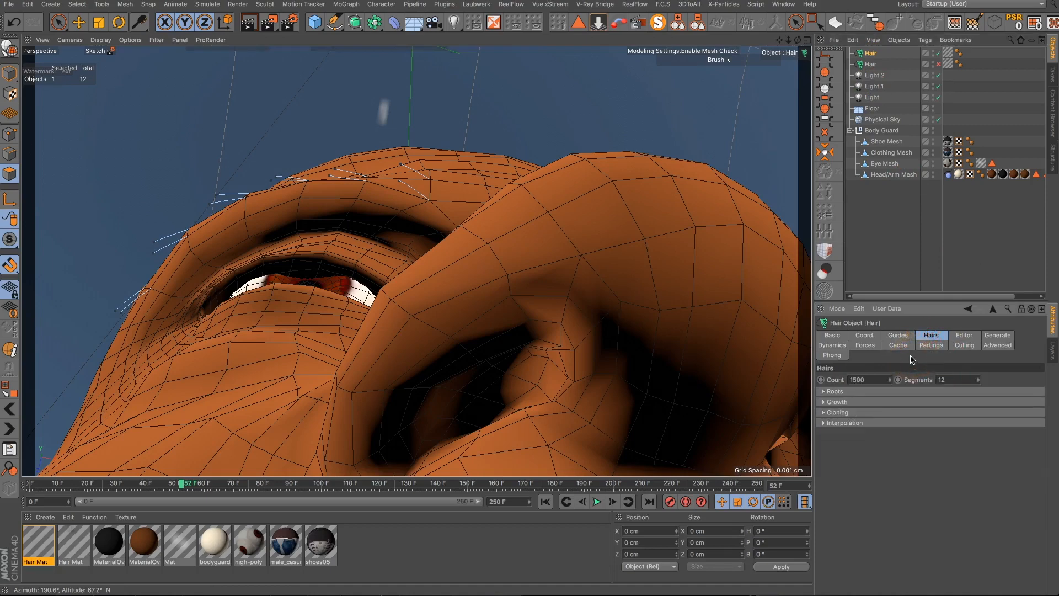
{"action": "left_click", "coordinate": [897, 337]}
{"action": "left_click", "coordinate": [888, 414]}
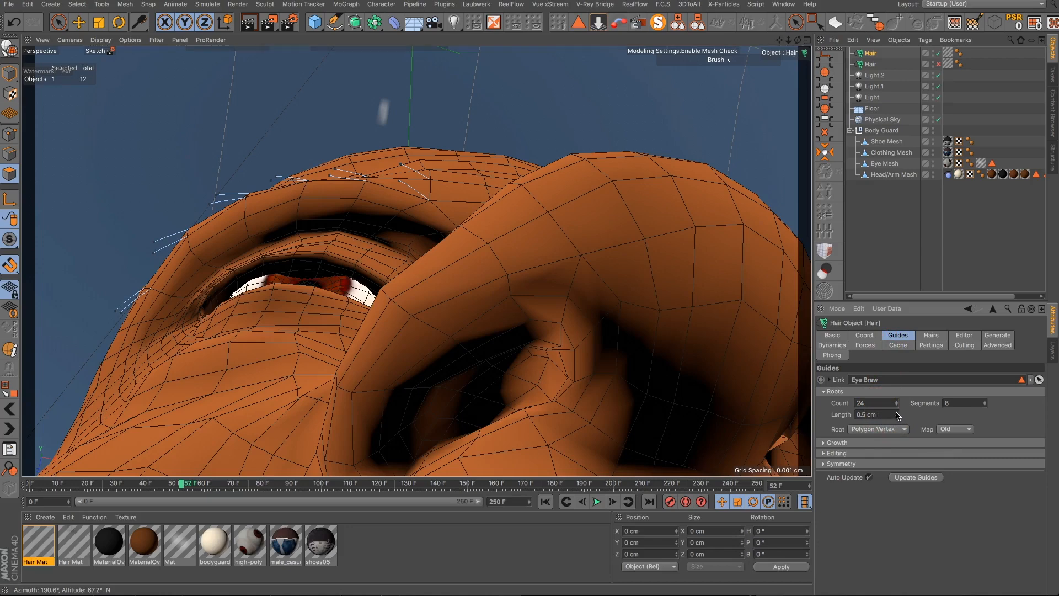
{"action": "left_click", "coordinate": [896, 415]}
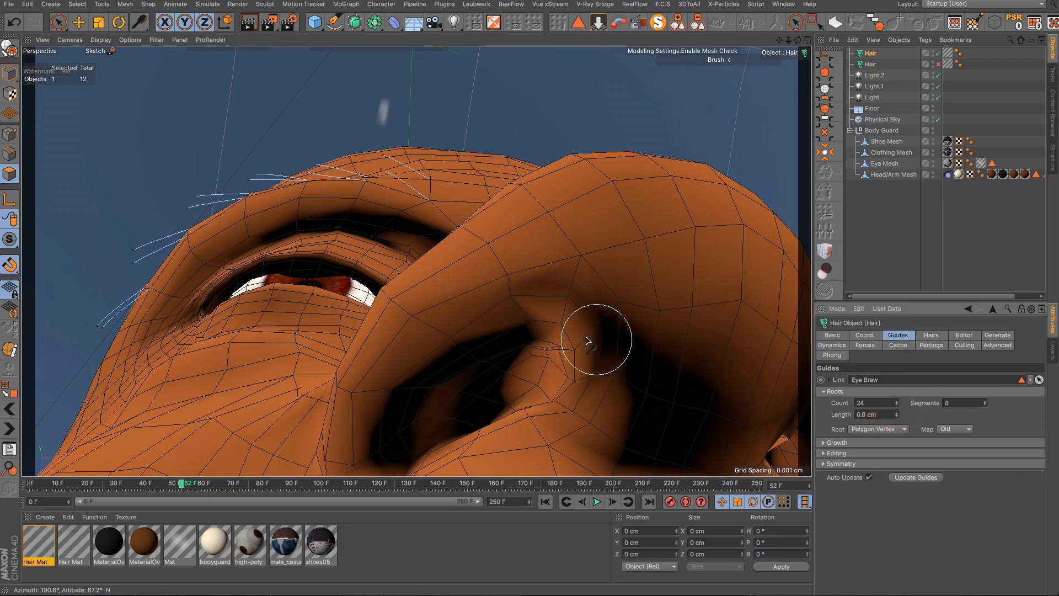
- Render the front view of the face to check the eyebrows
{"action": "left_click_drag", "start_coordinate": [513, 313], "coordinate": [493, 346], "text": "alt"}
{"action": "left_click_drag", "start_coordinate": [415, 357], "coordinate": [439, 356], "text": "alt"}
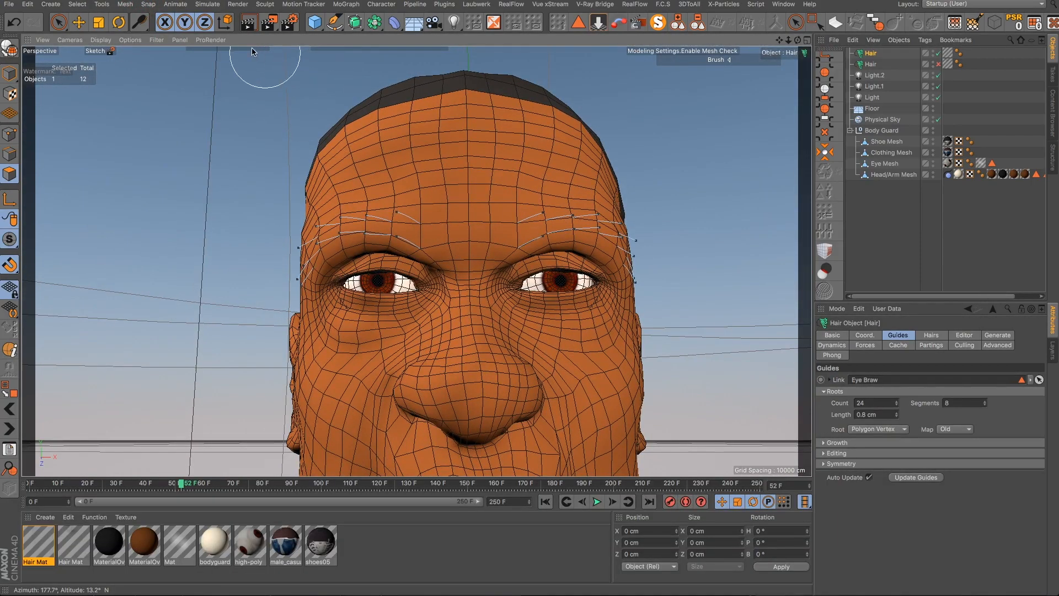
{"action": "left_click", "coordinate": [248, 22]}
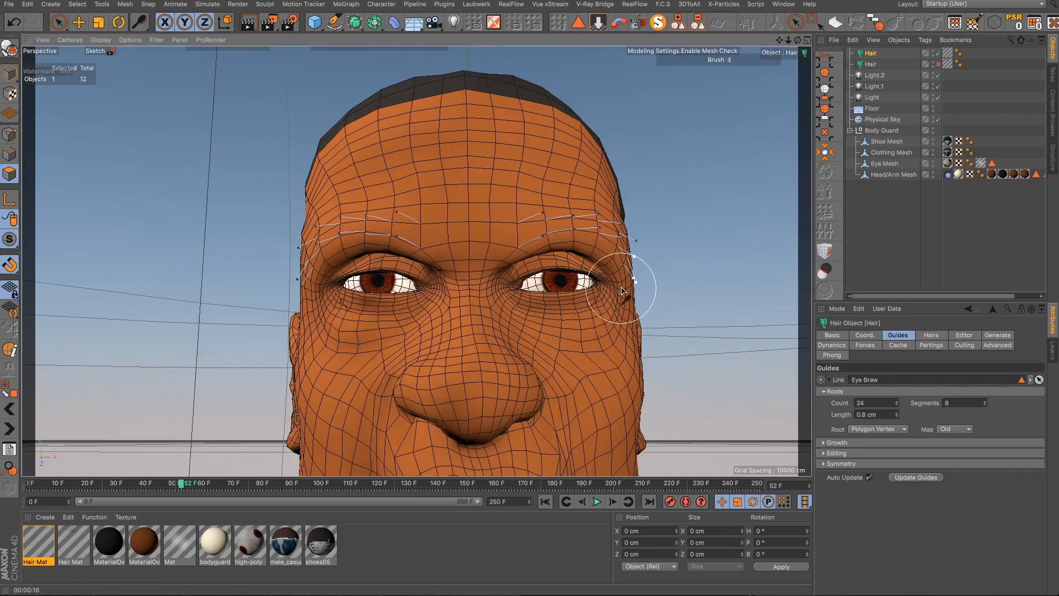
- Comb the outer end of the nearer eyebrow's guides downward along the brow with the Brush
{"action": "scroll", "coordinate": [613, 288], "scroll_direction": "up", "scroll_amount": 2}
{"action": "left_click_drag", "start_coordinate": [613, 289], "coordinate": [610, 208], "text": "alt"}
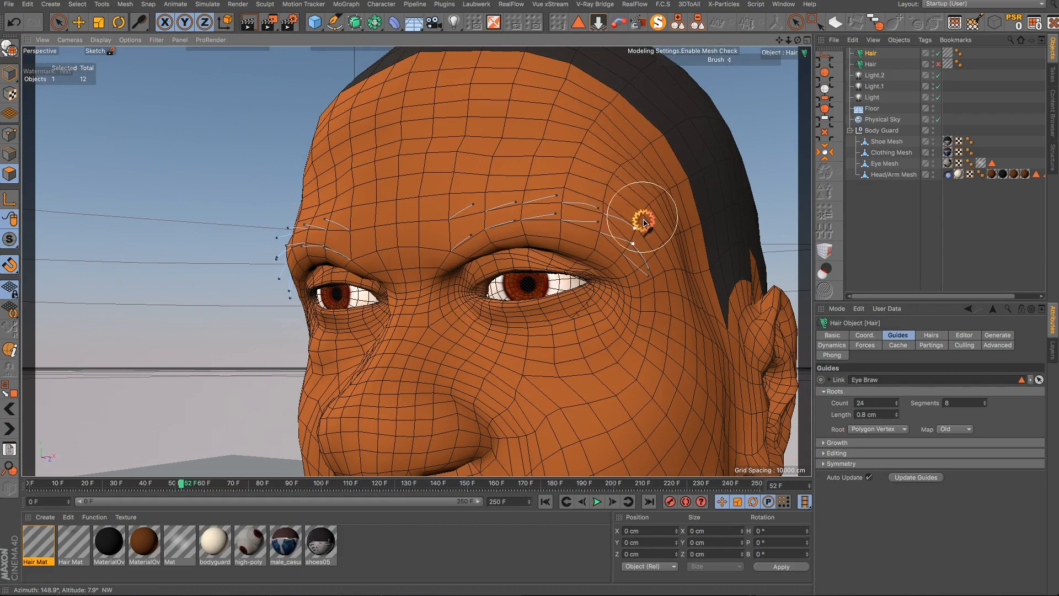
{"action": "left_click_drag", "start_coordinate": [629, 238], "coordinate": [639, 281]}
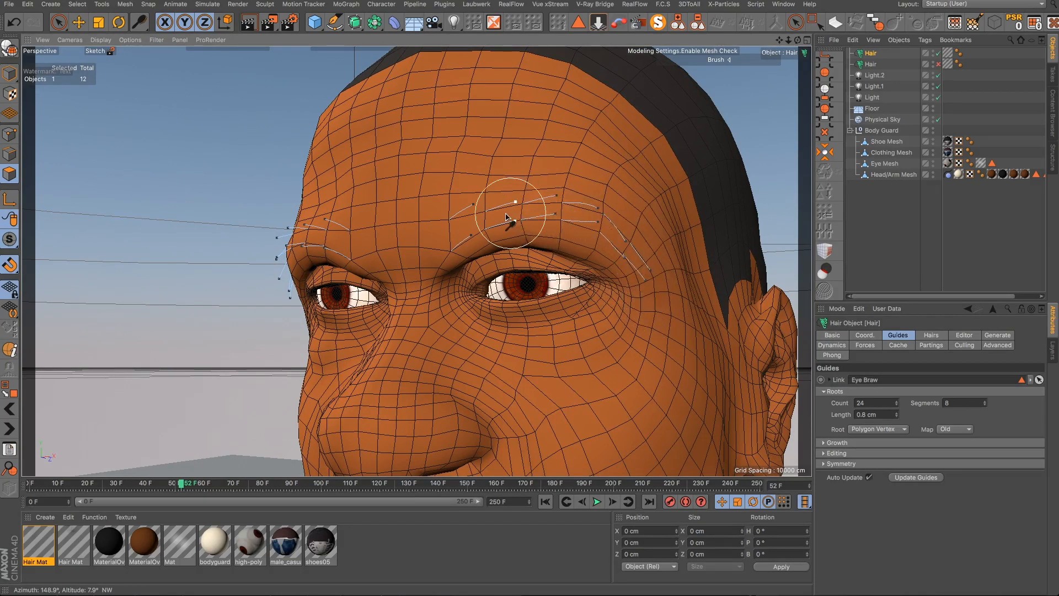
{"action": "mouse_move", "coordinate": [481, 220]}
{"action": "left_mouse_down"}
{"action": "mouse_move", "coordinate": [564, 212]}
{"action": "mouse_move", "coordinate": [627, 238]}
{"action": "mouse_move", "coordinate": [667, 308]}
{"action": "mouse_move", "coordinate": [595, 322]}
{"action": "mouse_move", "coordinate": [598, 286]}
{"action": "mouse_move", "coordinate": [643, 291]}
{"action": "mouse_move", "coordinate": [606, 289]}
{"action": "left_mouse_up"}
{"action": "mouse_move", "coordinate": [356, 199]}
{"action": "left_mouse_down"}
{"action": "mouse_move", "coordinate": [283, 182]}
{"action": "mouse_move", "coordinate": [196, 198]}
{"action": "mouse_move", "coordinate": [163, 239]}
{"action": "mouse_move", "coordinate": [128, 324]}
{"action": "left_mouse_up"}
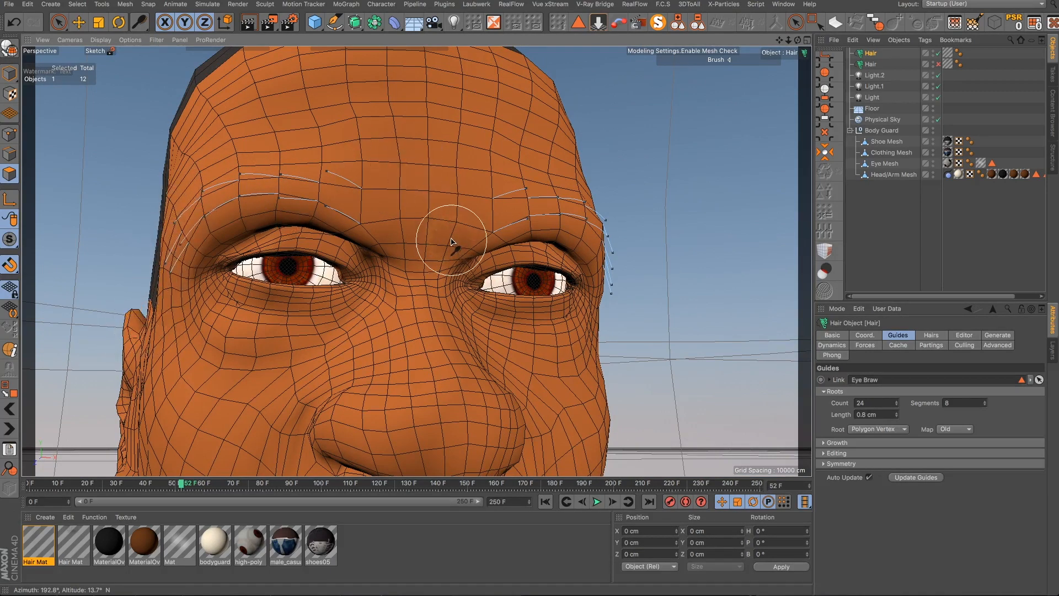
{"action": "left_click_drag", "start_coordinate": [454, 241], "coordinate": [366, 257], "text": "alt"}
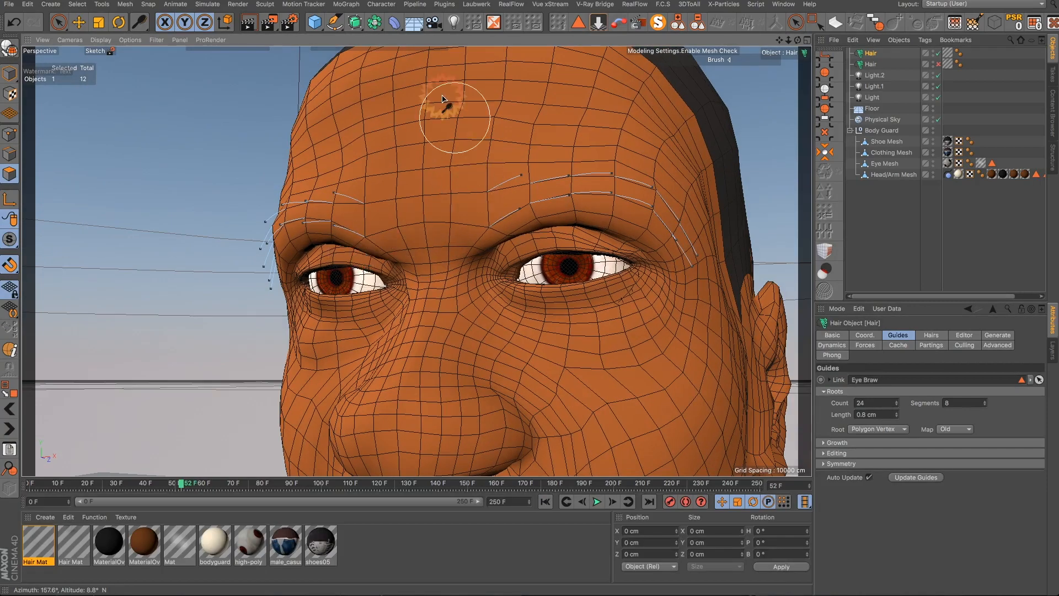
- Render the viewport to check the combed eyebrows
{"action": "key", "text": "ctrl+r"}
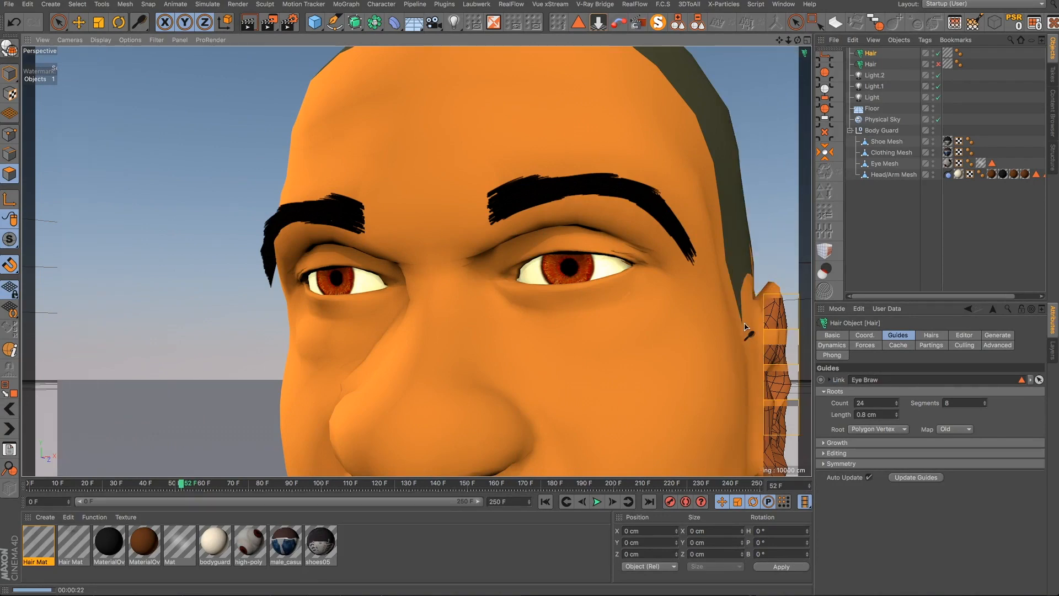
{"action": "left_click", "coordinate": [620, 326]}
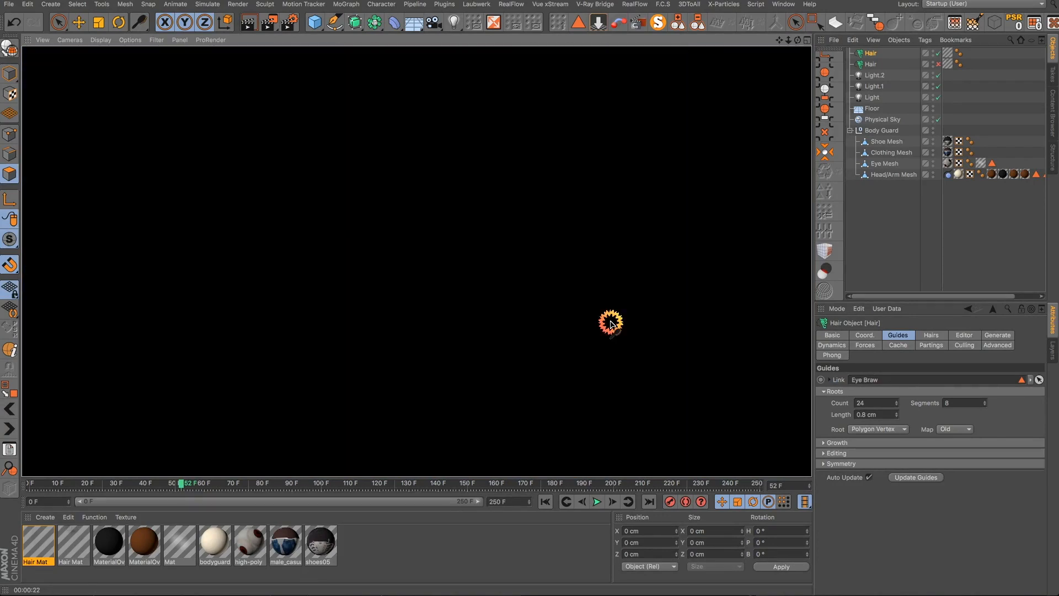
- In the Hair Mat material, set the root thickness to 0.03 cm and enable the Frizz channel
{"action": "double_click", "coordinate": [38, 544]}
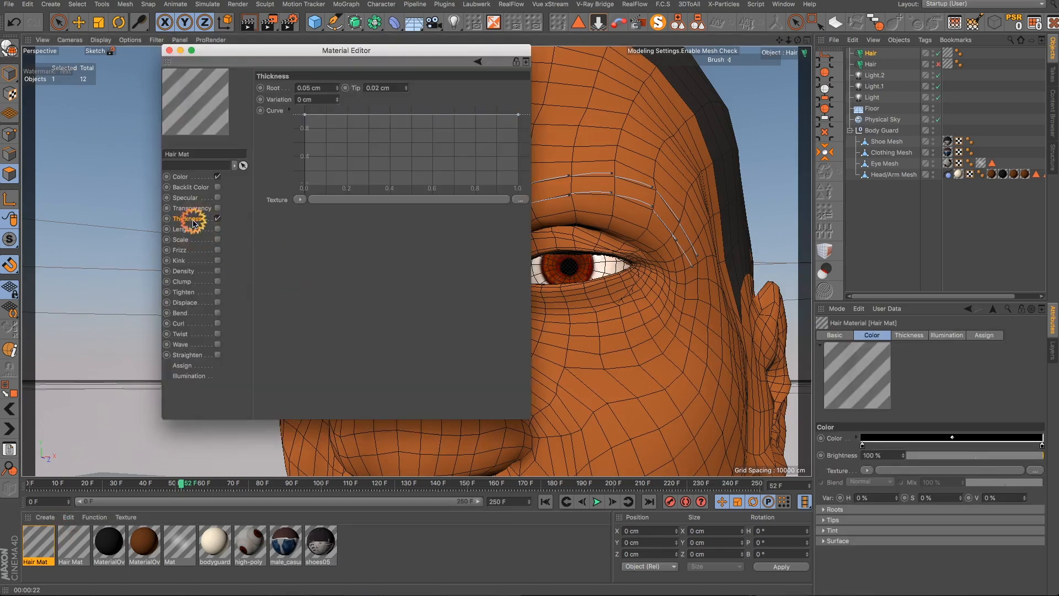
{"action": "left_click", "coordinate": [326, 91]}
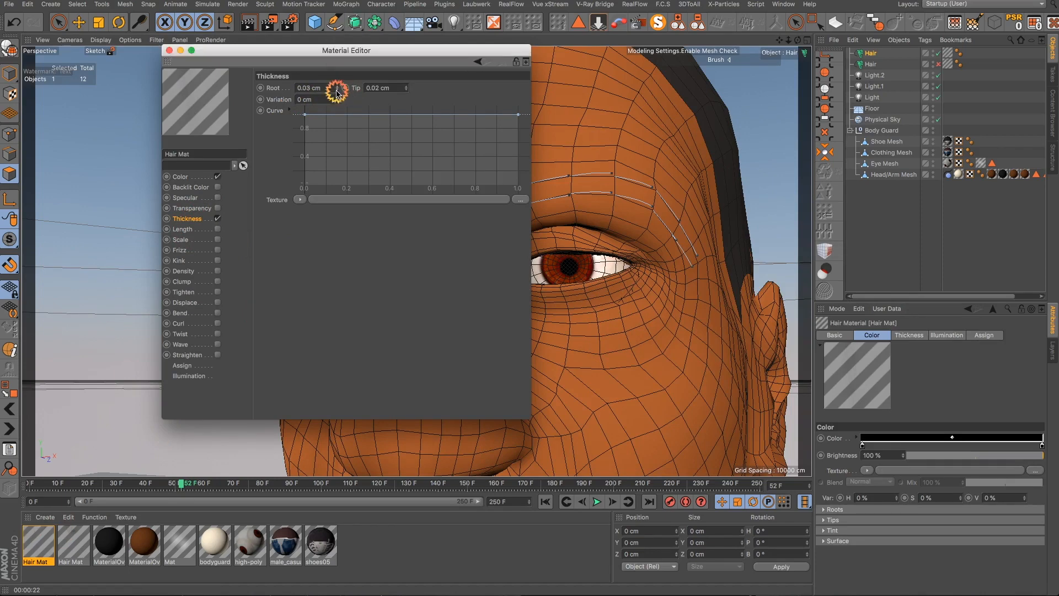
{"action": "left_click", "coordinate": [336, 90]}
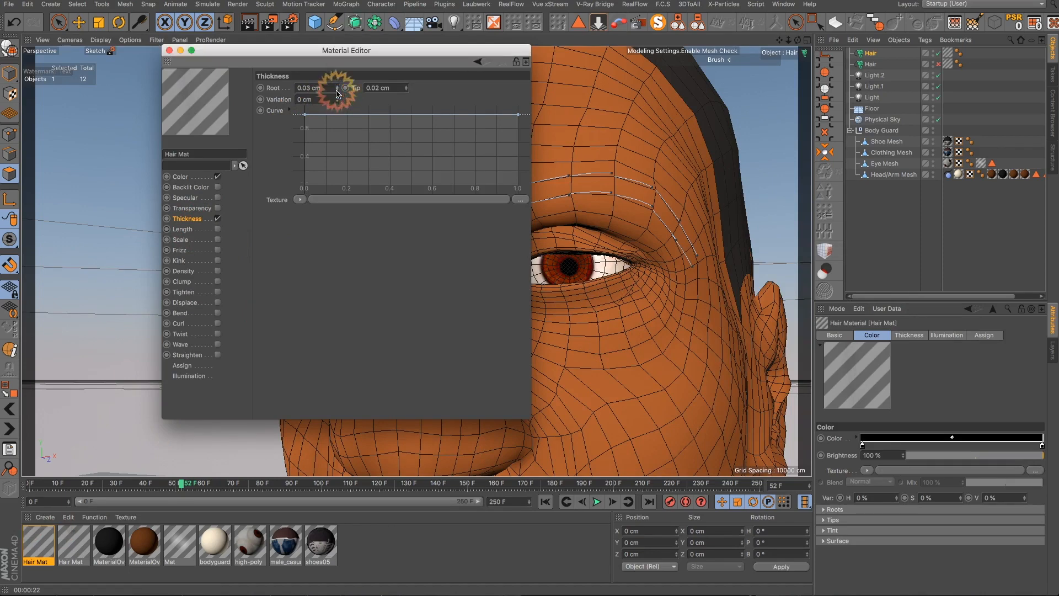
{"action": "left_click", "coordinate": [405, 89]}
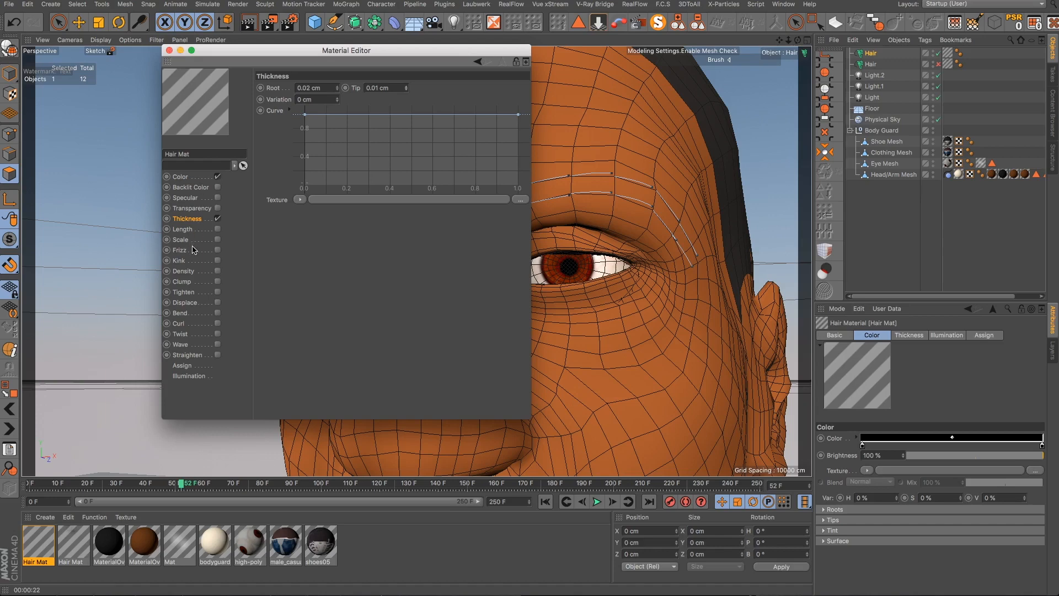
{"action": "left_click", "coordinate": [218, 251]}
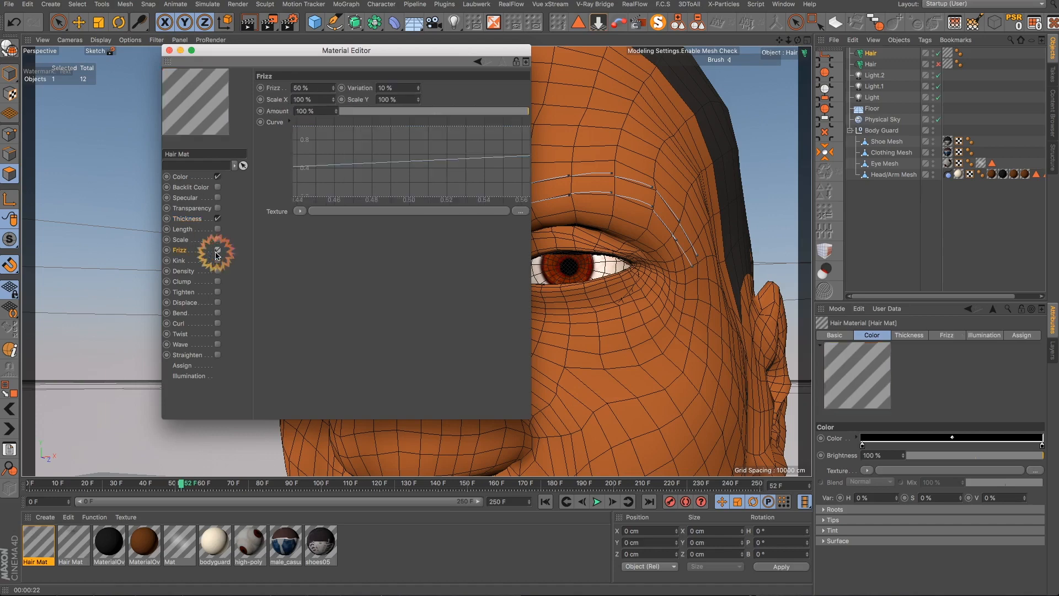
{"action": "left_click", "coordinate": [170, 51]}
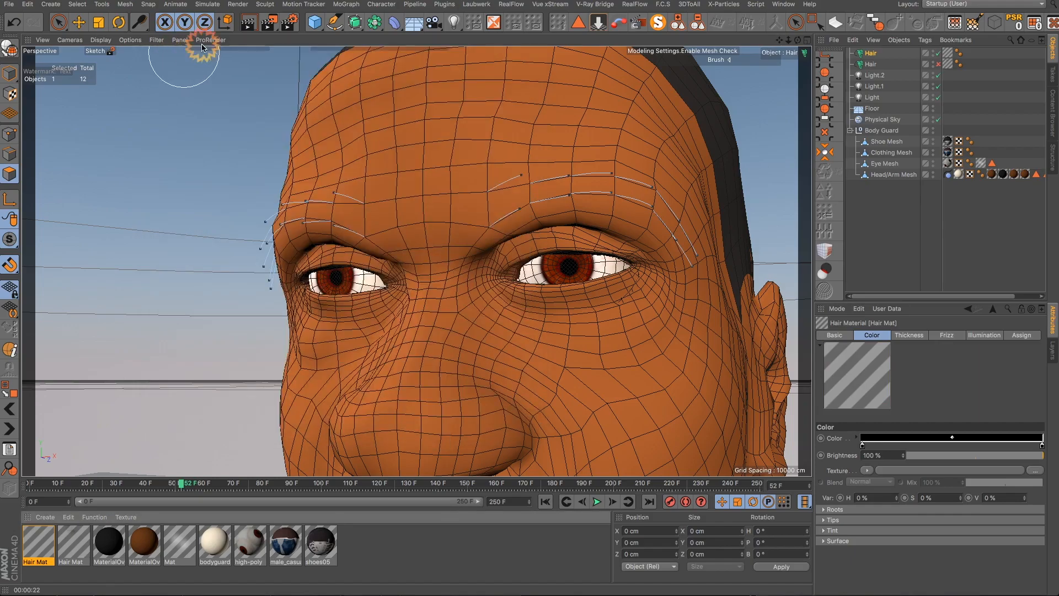
- Render the viewport to check the thinner, frizzed eyebrows
{"action": "left_click", "coordinate": [248, 22]}
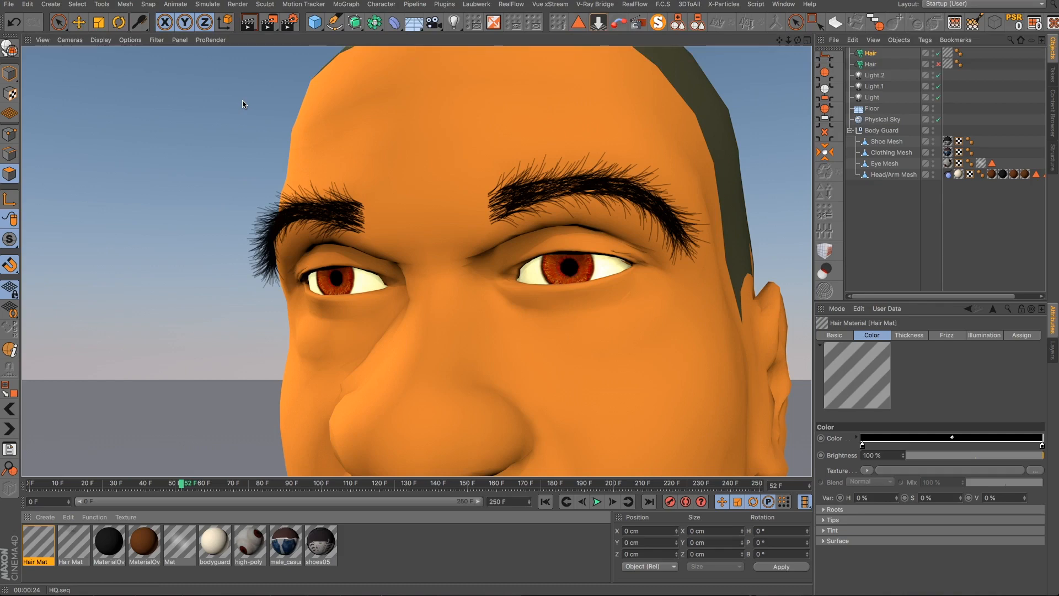
{"action": "left_click", "coordinate": [242, 100]}
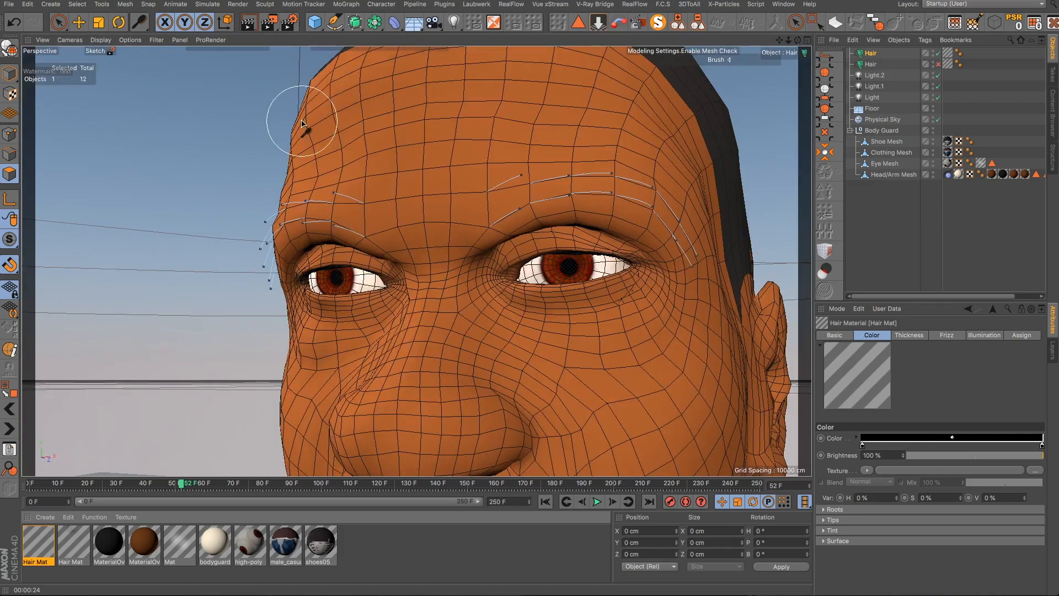
- Set the Hair Mat Frizz to 20% and its variation to 1%, then render the view
{"action": "double_click", "coordinate": [38, 545]}
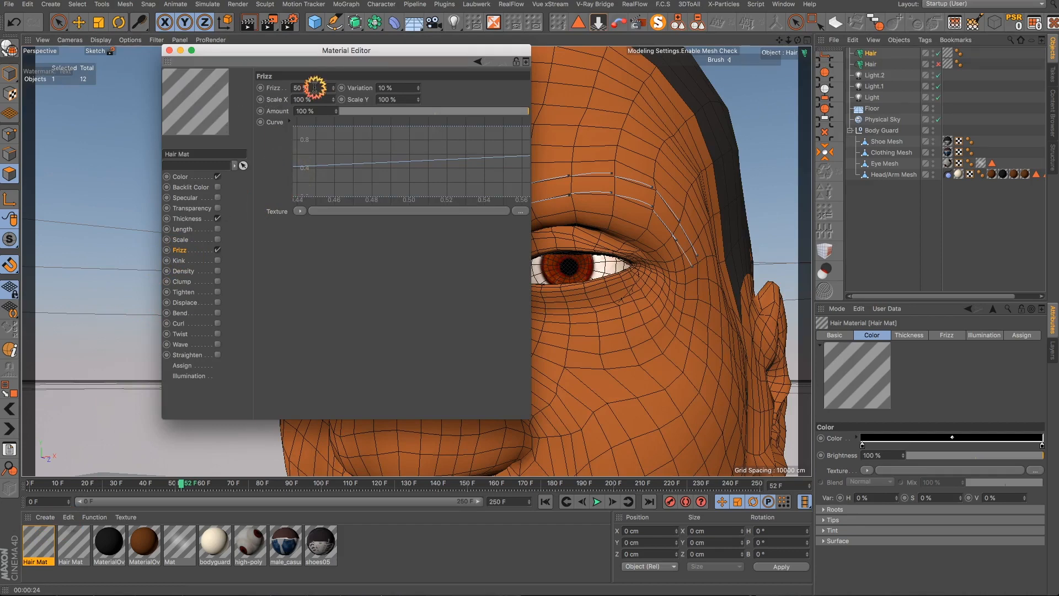
{"action": "type", "text": "2"}
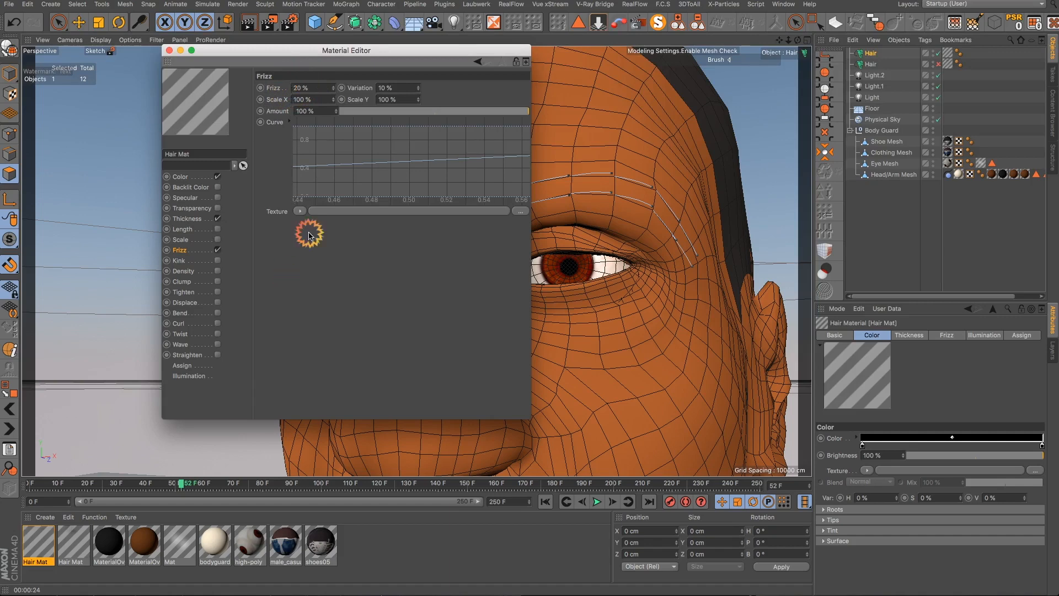
{"action": "left_click", "coordinate": [436, 70]}
{"action": "left_click_drag", "start_coordinate": [418, 93], "coordinate": [417, 94]}
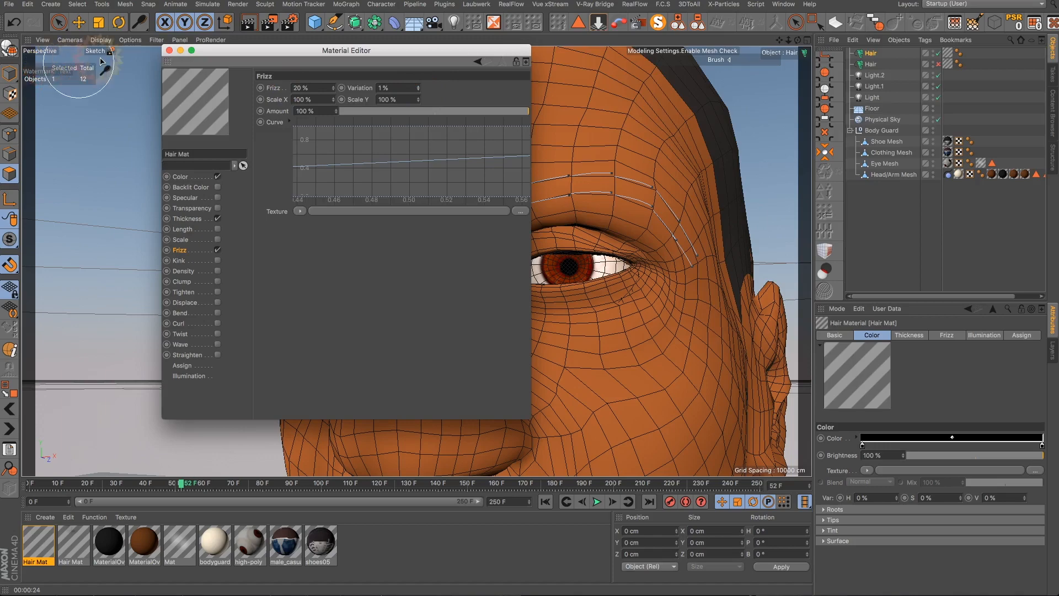
{"action": "left_click", "coordinate": [168, 51]}
{"action": "left_click", "coordinate": [250, 24]}
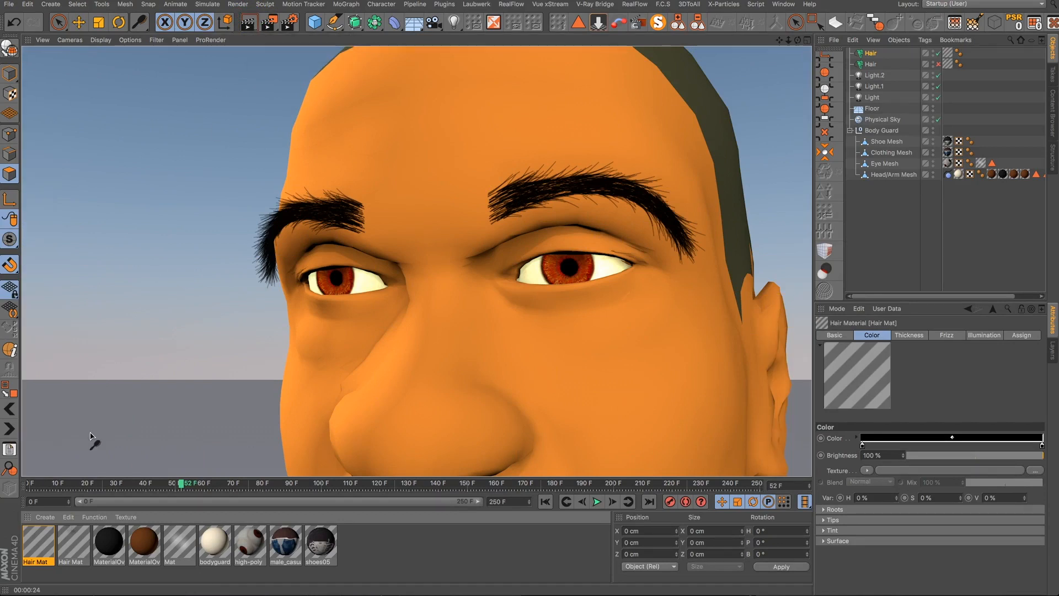
- Set the Hair Mat Frizz amount to 10%
{"action": "left_click", "coordinate": [34, 536]}
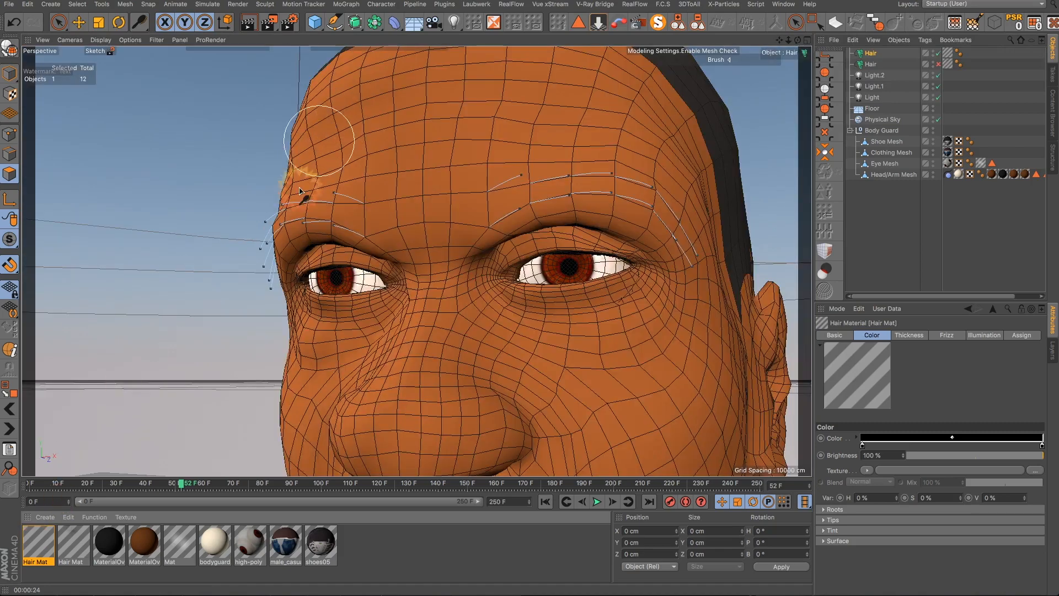
{"action": "double_click", "coordinate": [50, 534]}
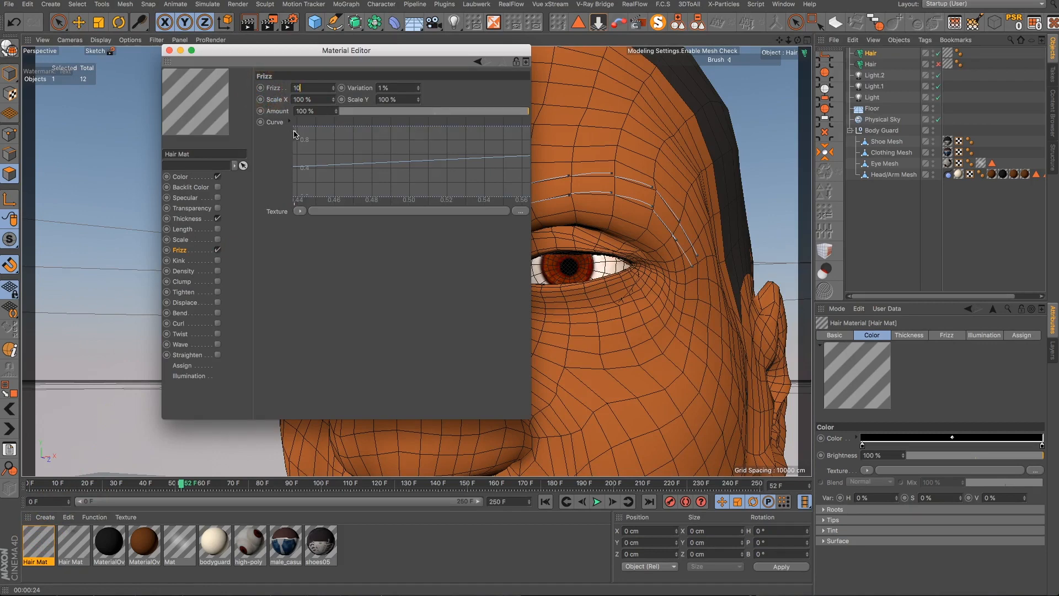
{"action": "type", "text": "10"}
{"action": "key", "text": "Return"}
{"action": "left_click", "coordinate": [169, 50]}
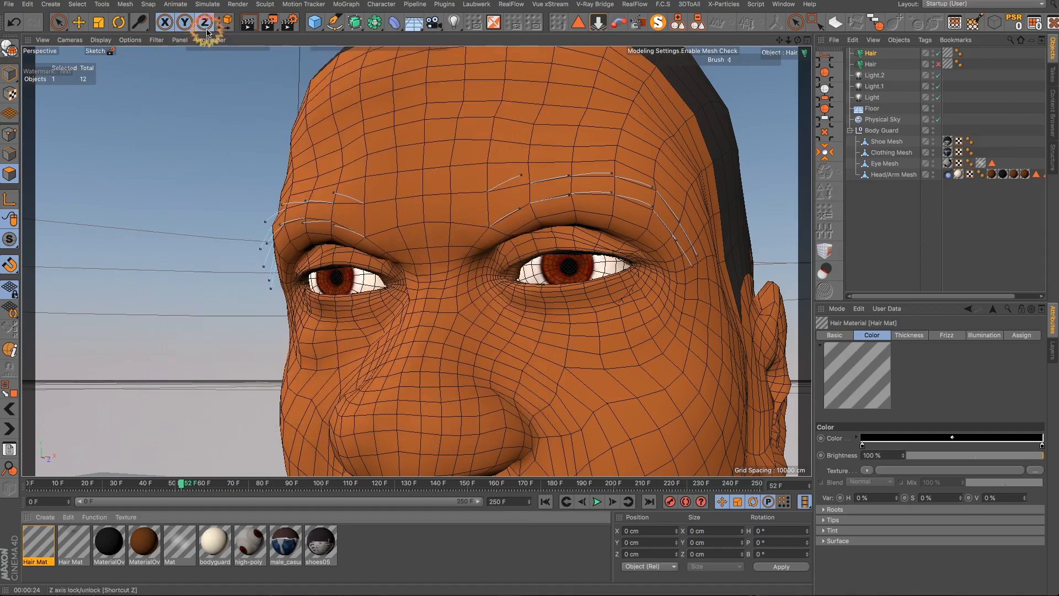
- Select the eyebrow Hair object and set its guide root length to 0.6 cm
{"action": "left_click", "coordinate": [247, 26]}
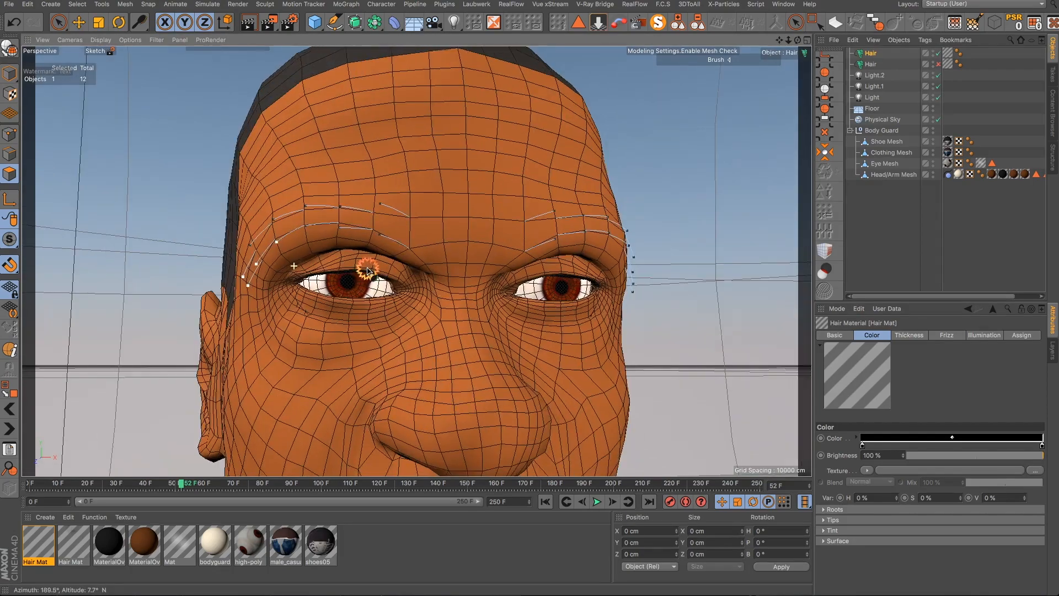
{"action": "left_click_drag", "start_coordinate": [376, 291], "coordinate": [350, 252], "text": "alt"}
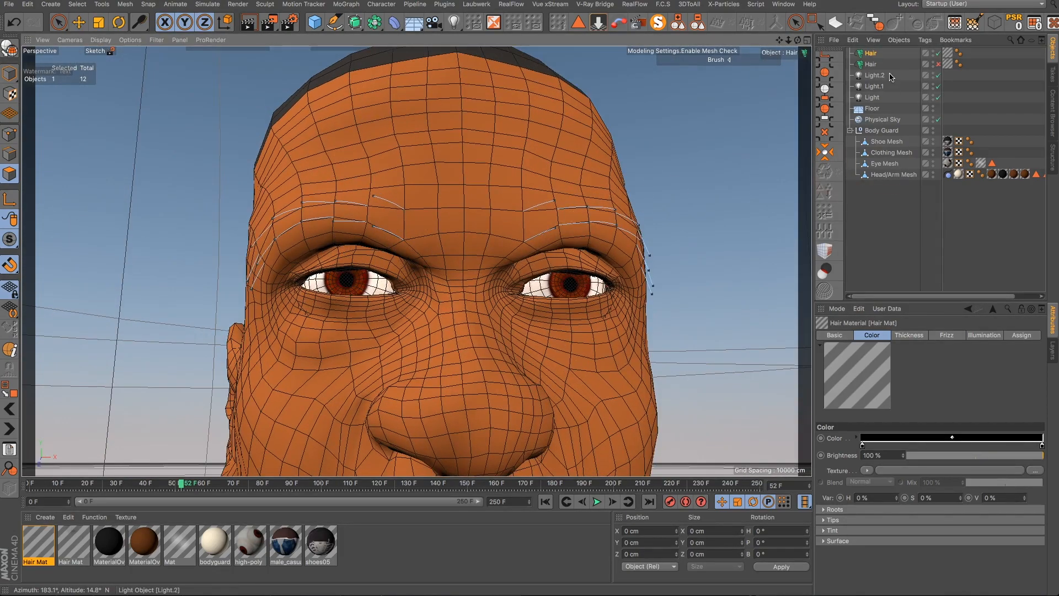
{"action": "left_click", "coordinate": [871, 53]}
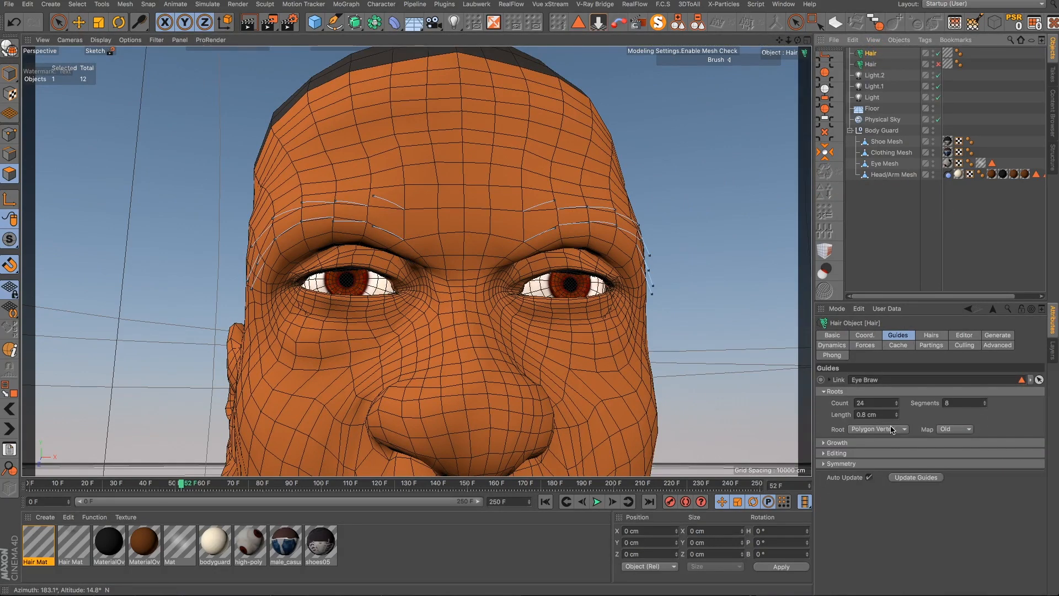
{"action": "left_click", "coordinate": [895, 418]}
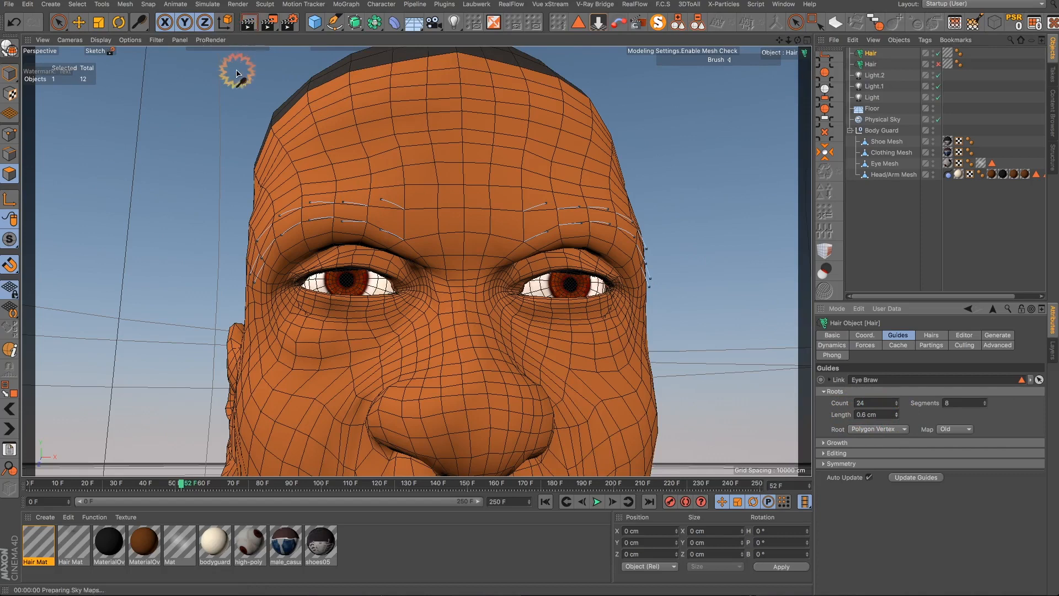
- Make the head Hair object visible in the viewport again
{"action": "key", "text": "ctrl+r"}
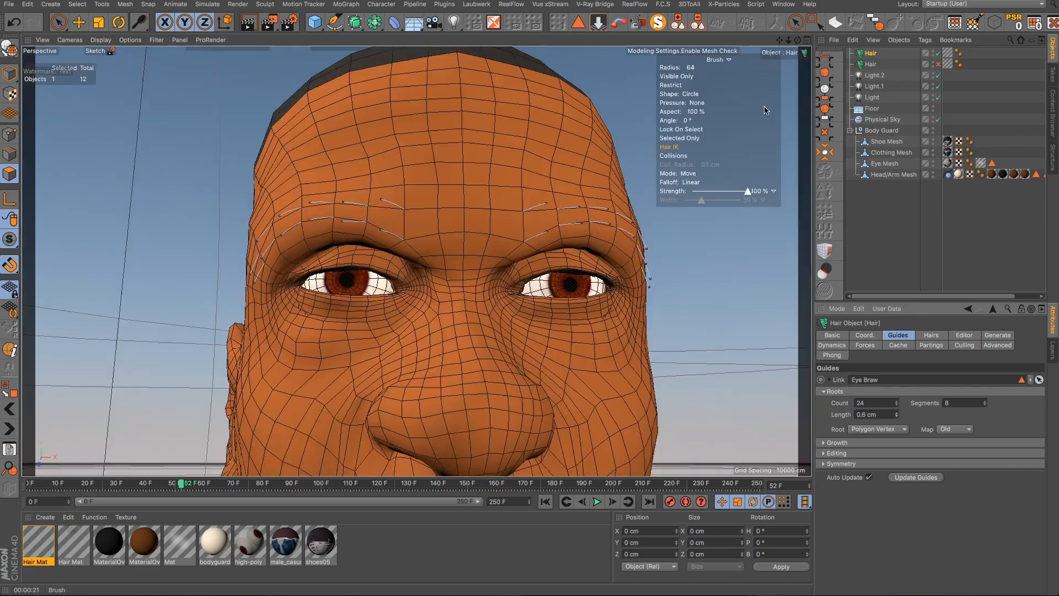
{"action": "scroll", "coordinate": [521, 240], "scroll_direction": "down", "scroll_amount": 4}
{"action": "scroll", "coordinate": [522, 240], "scroll_direction": "down", "scroll_amount": 3}
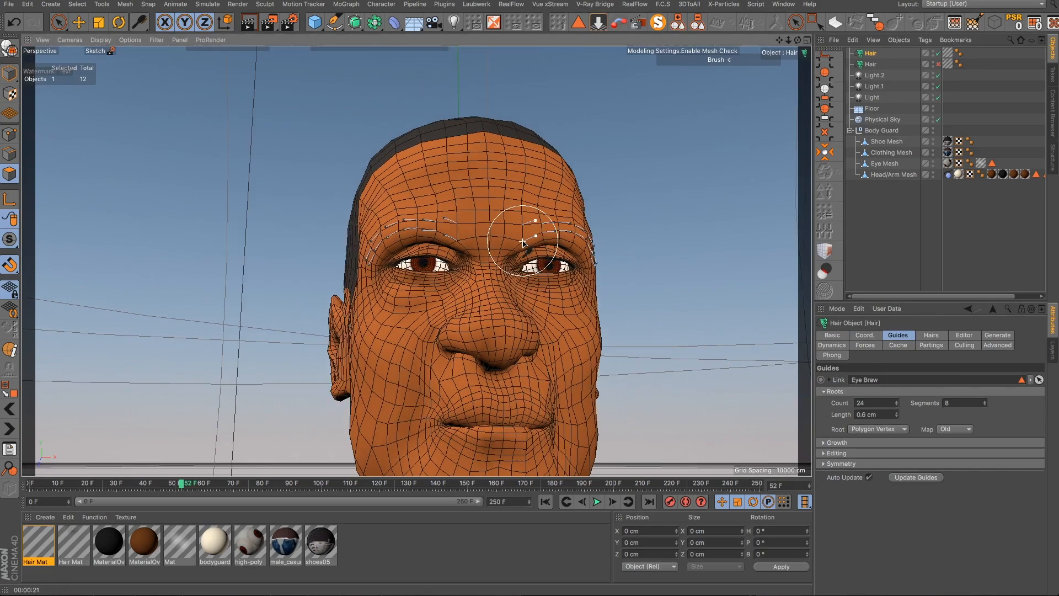
{"action": "left_click_drag", "start_coordinate": [521, 246], "coordinate": [448, 290], "text": "alt"}
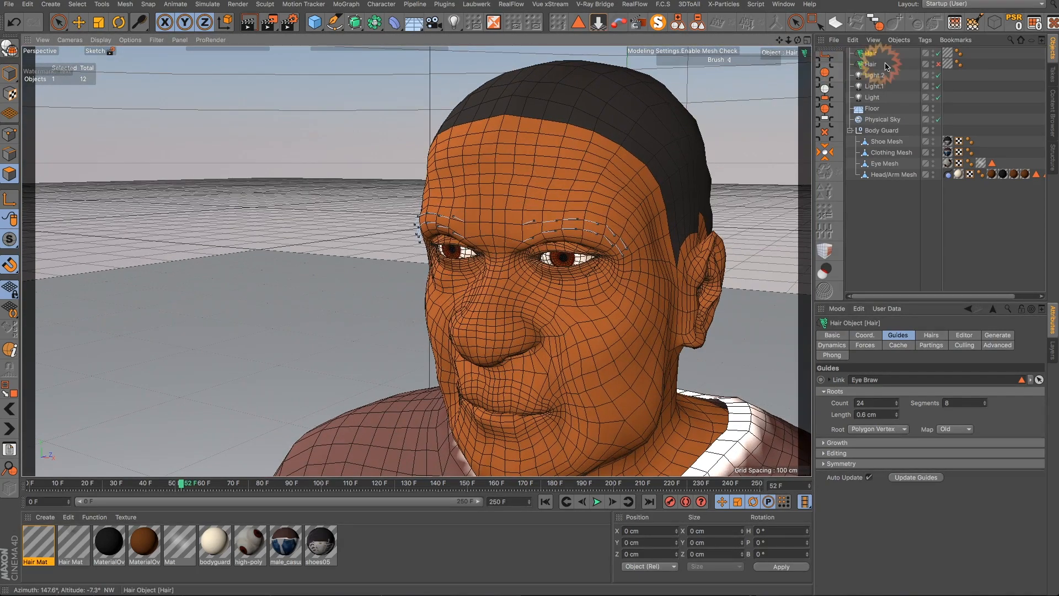
{"action": "left_click", "coordinate": [938, 65]}
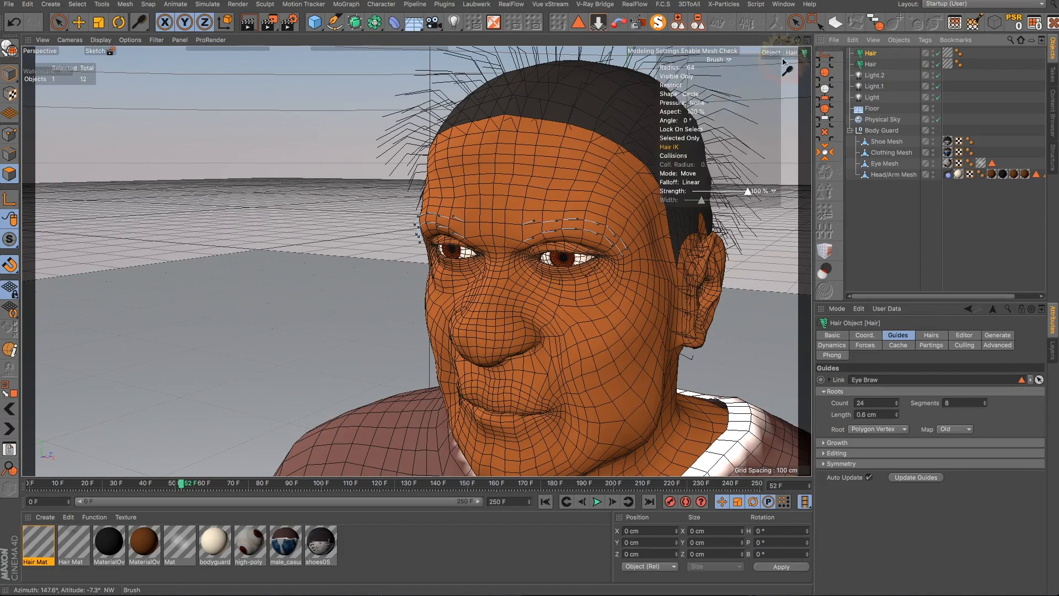
- Orbit around the head to inspect the hair and eyebrows, then render the view
{"action": "left_click_drag", "start_coordinate": [779, 41], "coordinate": [702, 362]}
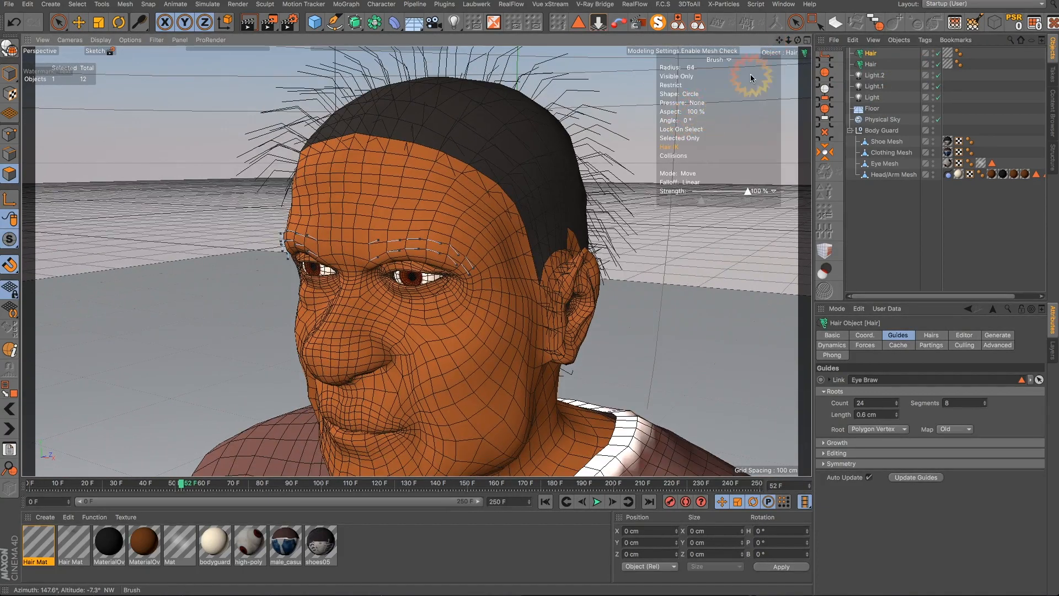
{"action": "mouse_move", "coordinate": [779, 41]}
{"action": "left_mouse_down"}
{"action": "mouse_move", "coordinate": [703, 360]}
{"action": "mouse_move", "coordinate": [716, 384]}
{"action": "left_mouse_up"}
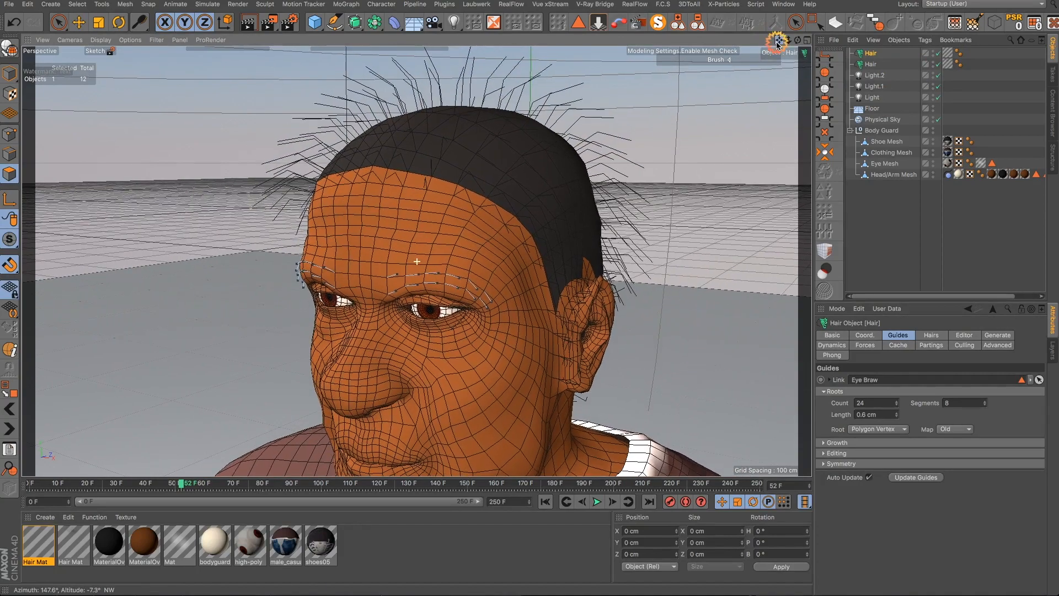
{"action": "left_click_drag", "start_coordinate": [433, 420], "coordinate": [568, 253], "text": "alt"}
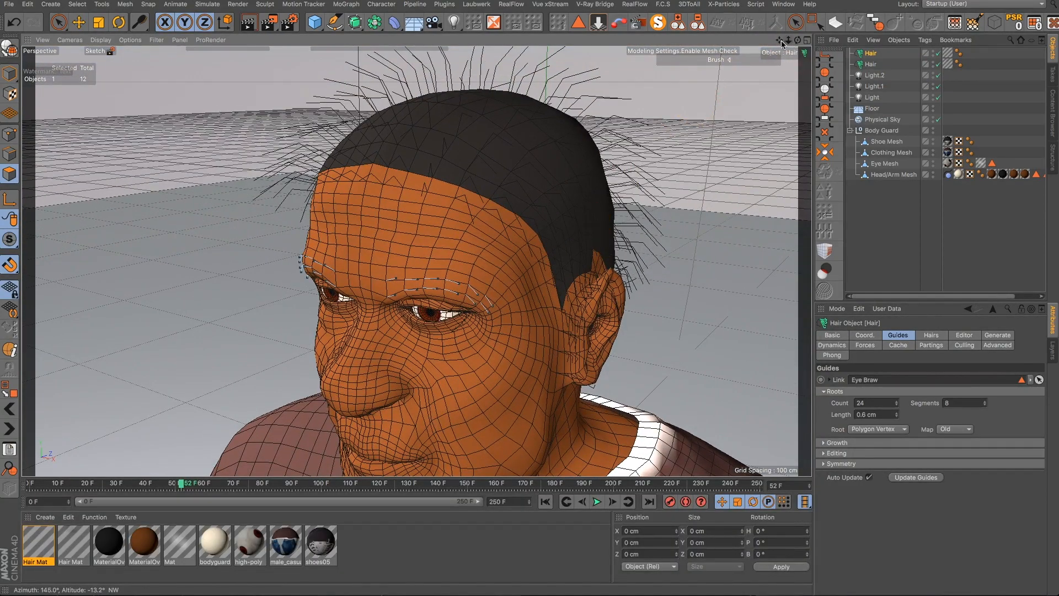
{"action": "left_click_drag", "start_coordinate": [779, 40], "coordinate": [672, 349]}
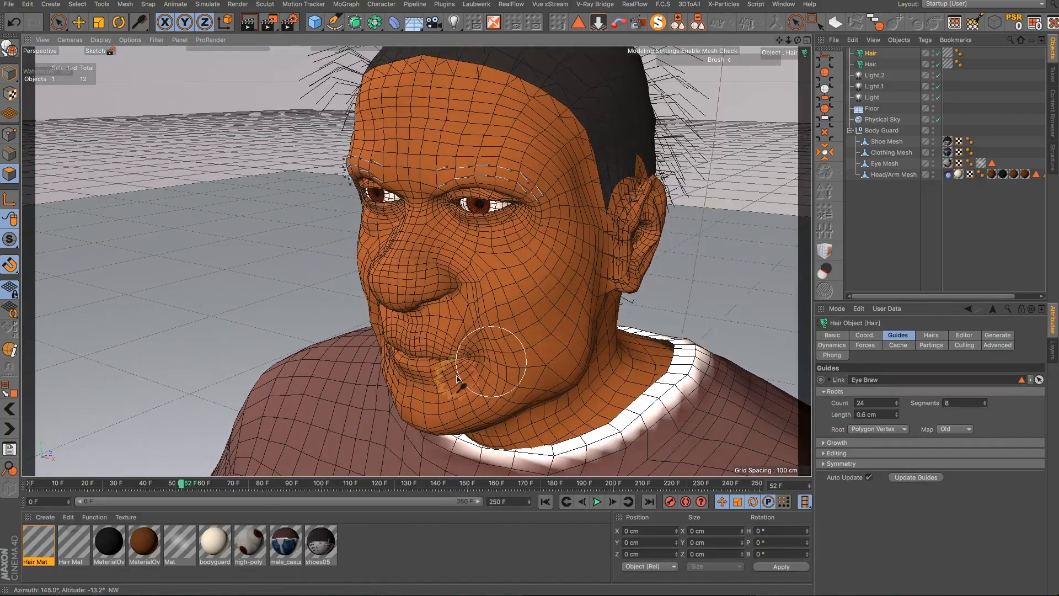
{"action": "mouse_move", "coordinate": [436, 394]}
{"action": "left_mouse_down", "text": "alt"}
{"action": "mouse_move", "coordinate": [487, 342]}
{"action": "mouse_move", "coordinate": [560, 338]}
{"action": "mouse_move", "coordinate": [541, 373]}
{"action": "mouse_move", "coordinate": [513, 383]}
{"action": "mouse_move", "coordinate": [397, 378]}
{"action": "mouse_move", "coordinate": [428, 383]}
{"action": "left_mouse_up", "text": "alt"}
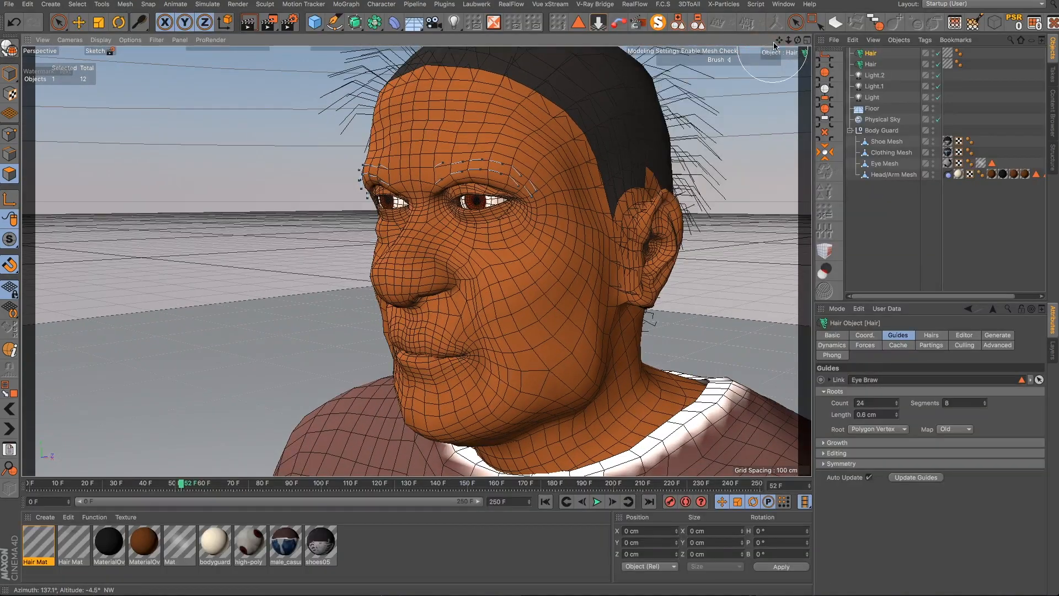
{"action": "left_click_drag", "start_coordinate": [778, 40], "coordinate": [702, 359]}
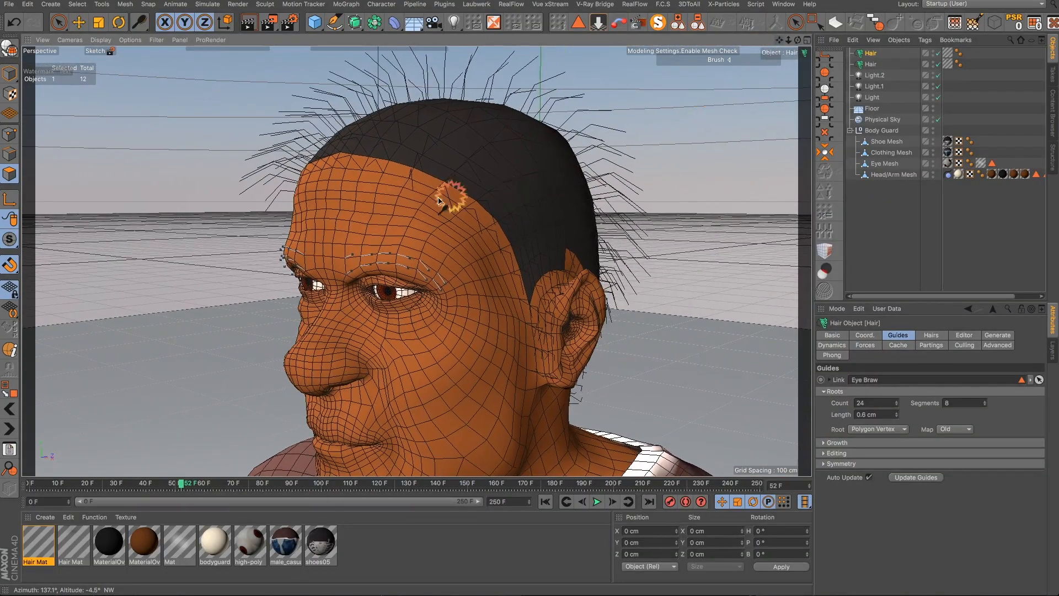
{"action": "scroll", "coordinate": [372, 217], "scroll_direction": "down", "scroll_amount": 4}
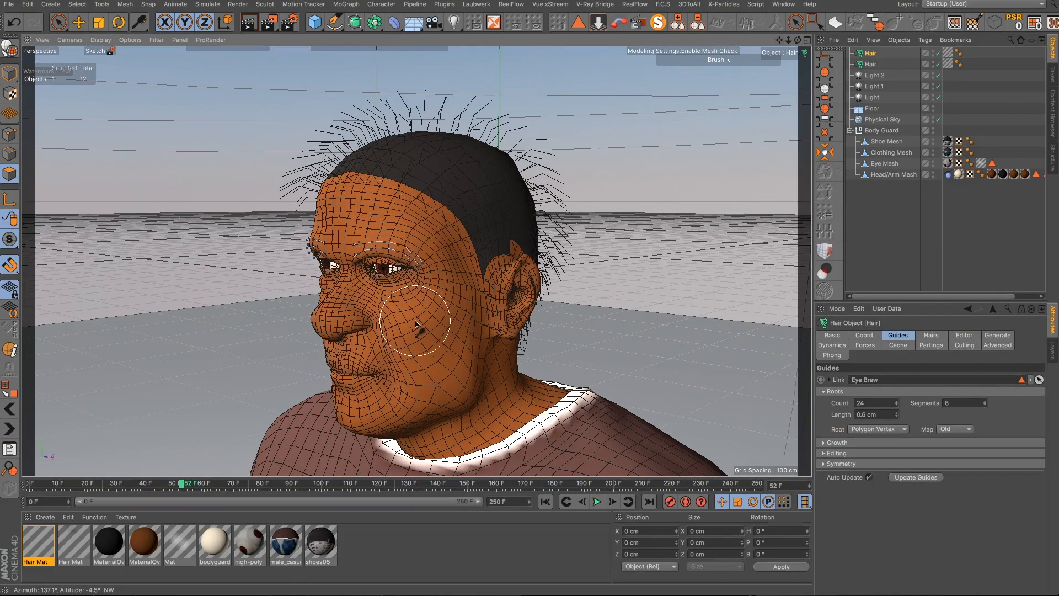
{"action": "scroll", "coordinate": [414, 319], "scroll_direction": "up", "scroll_amount": 3}
{"action": "left_click", "coordinate": [249, 23]}
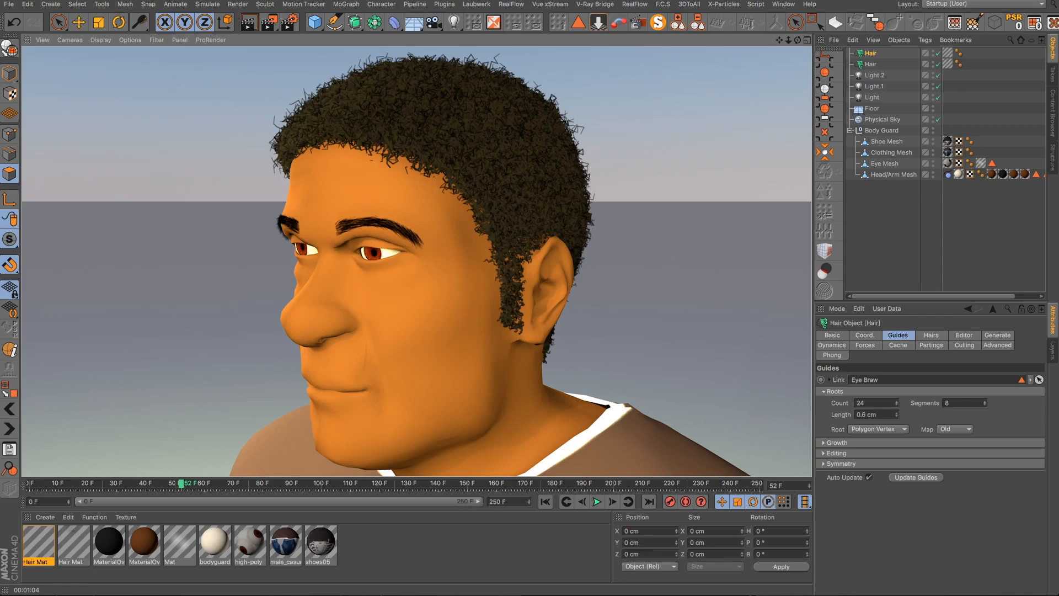
{"action": "left_click", "coordinate": [439, 4]}
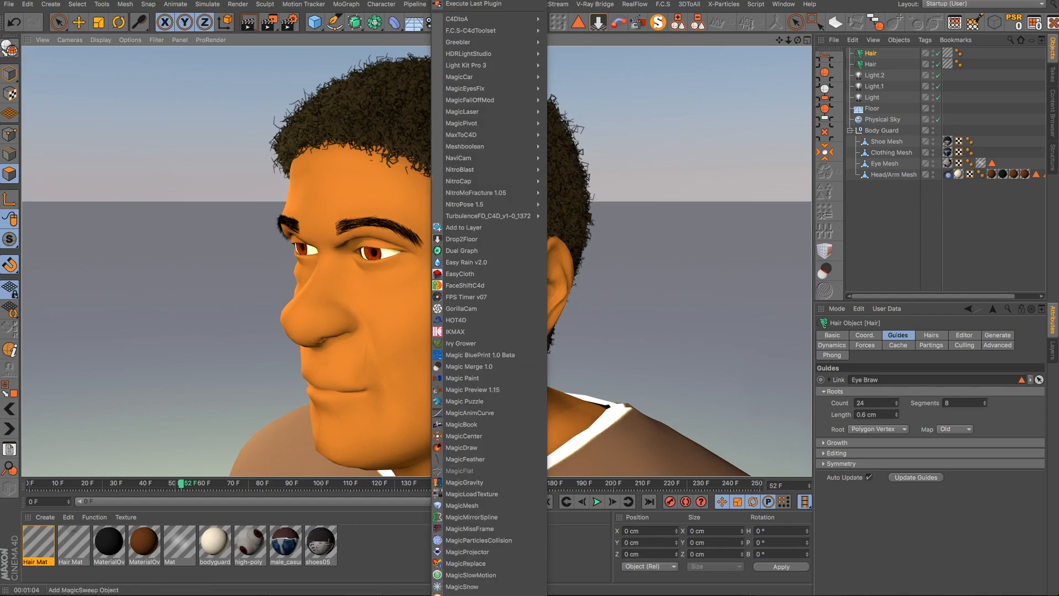
{"action": "mouse_move", "coordinate": [474, 594]}
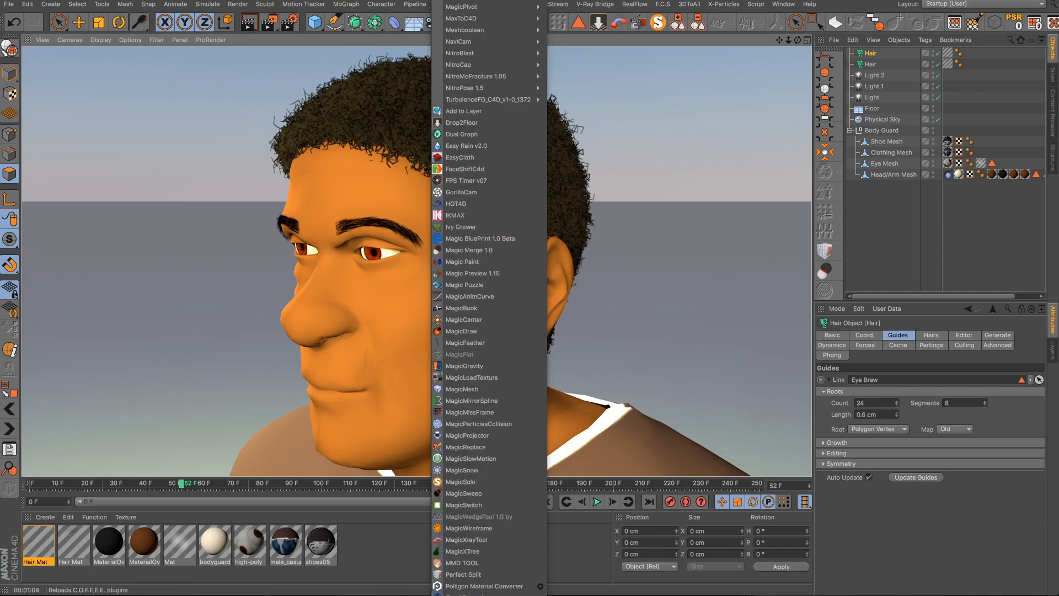
{"action": "mouse_move", "coordinate": [513, 2]}
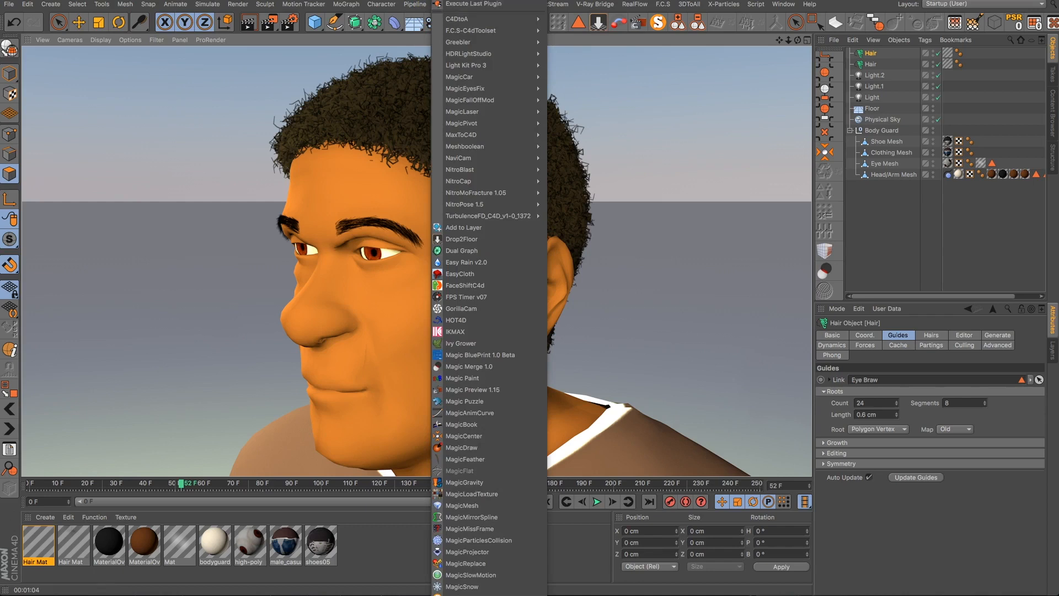
{"action": "left_click", "coordinate": [573, 1]}
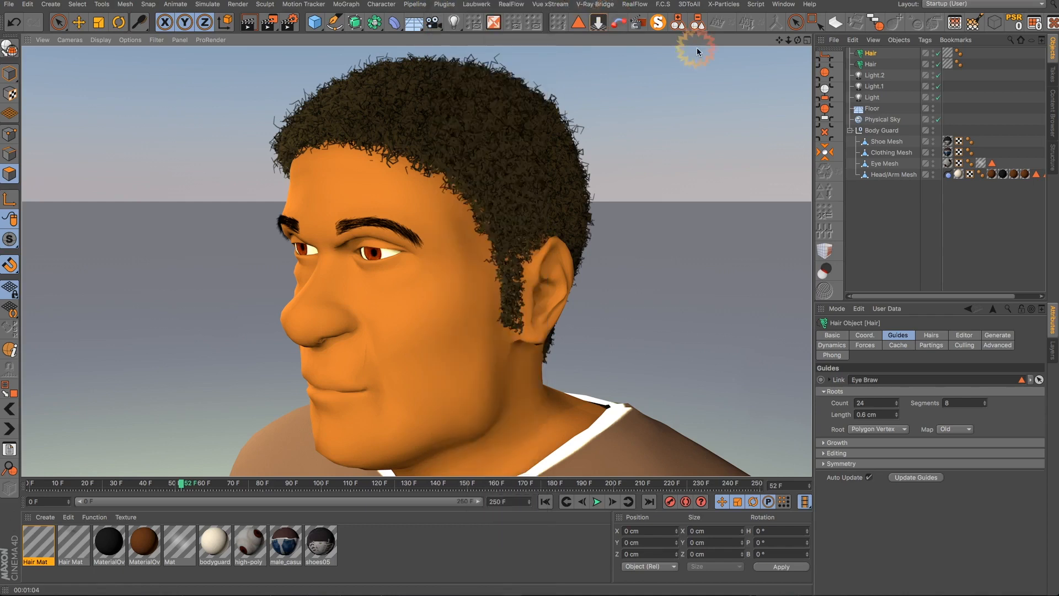